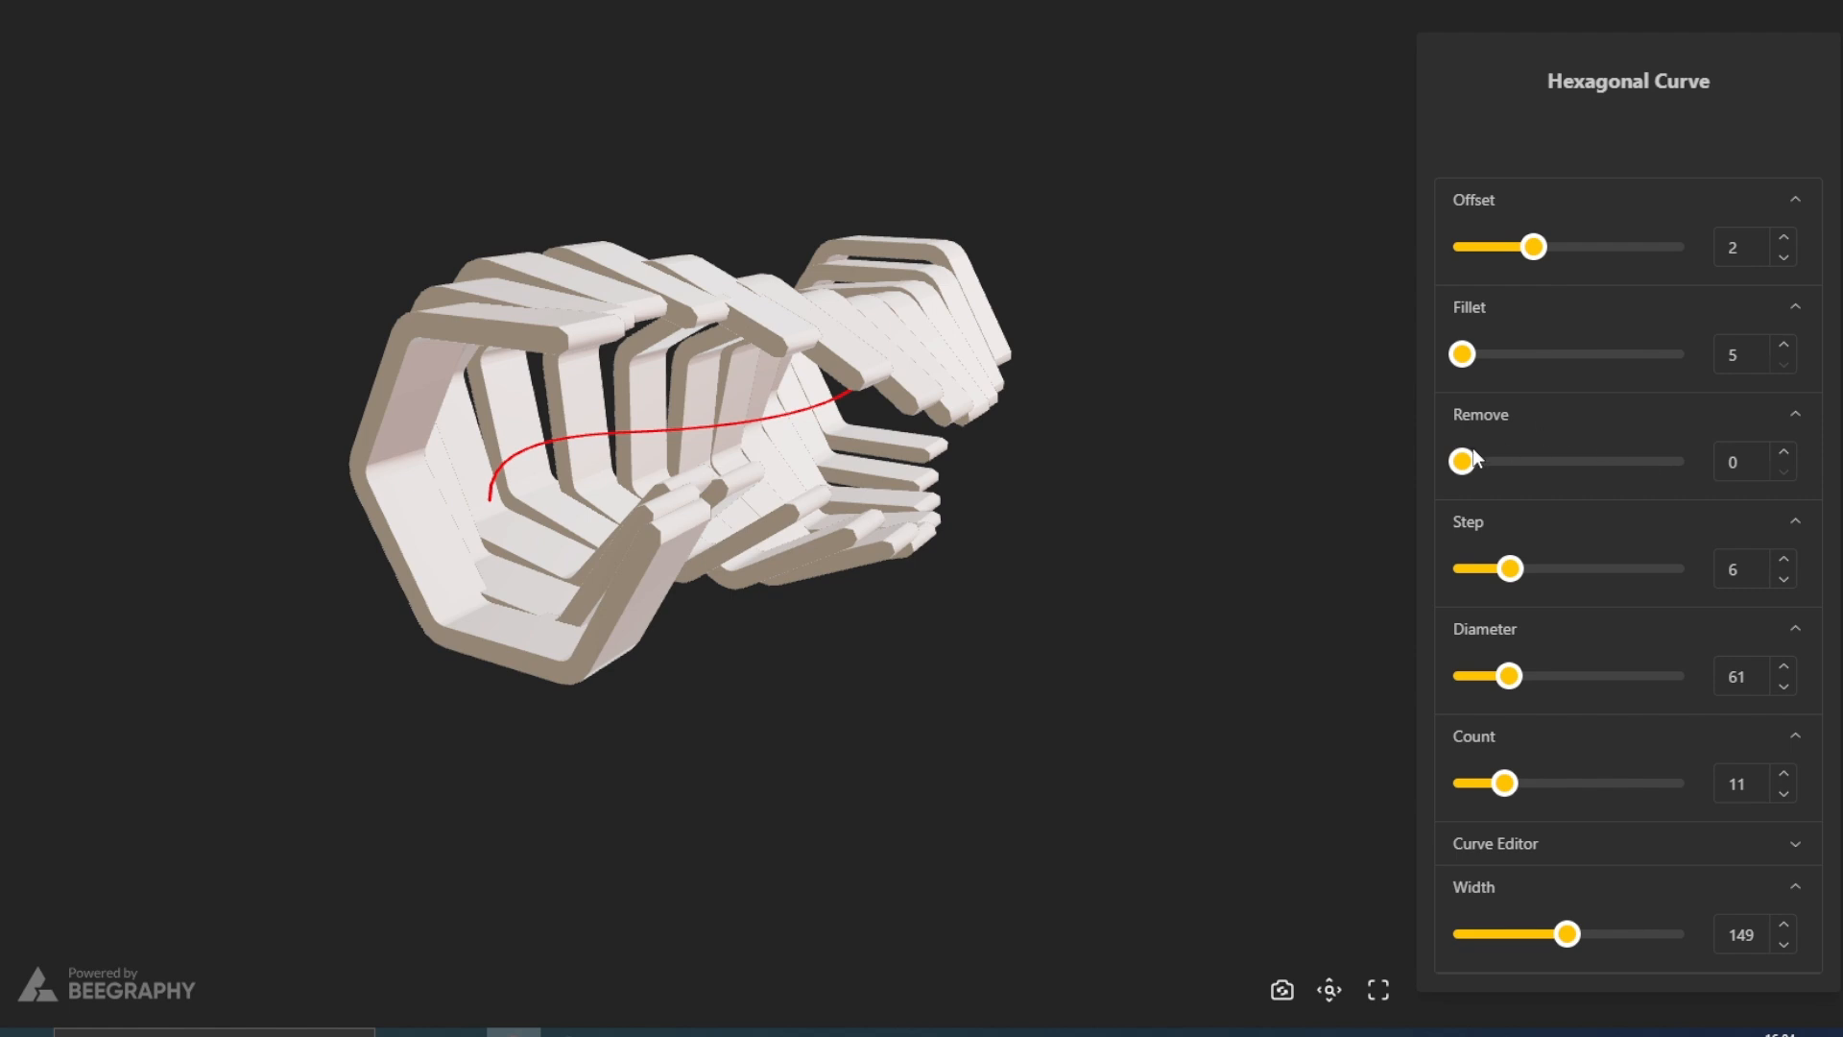
Try out a higher Remove value on the finished Hexagonal Curve model
{"action": "left_click_drag", "start_coordinate": [1462, 462], "coordinate": [1533, 477]}
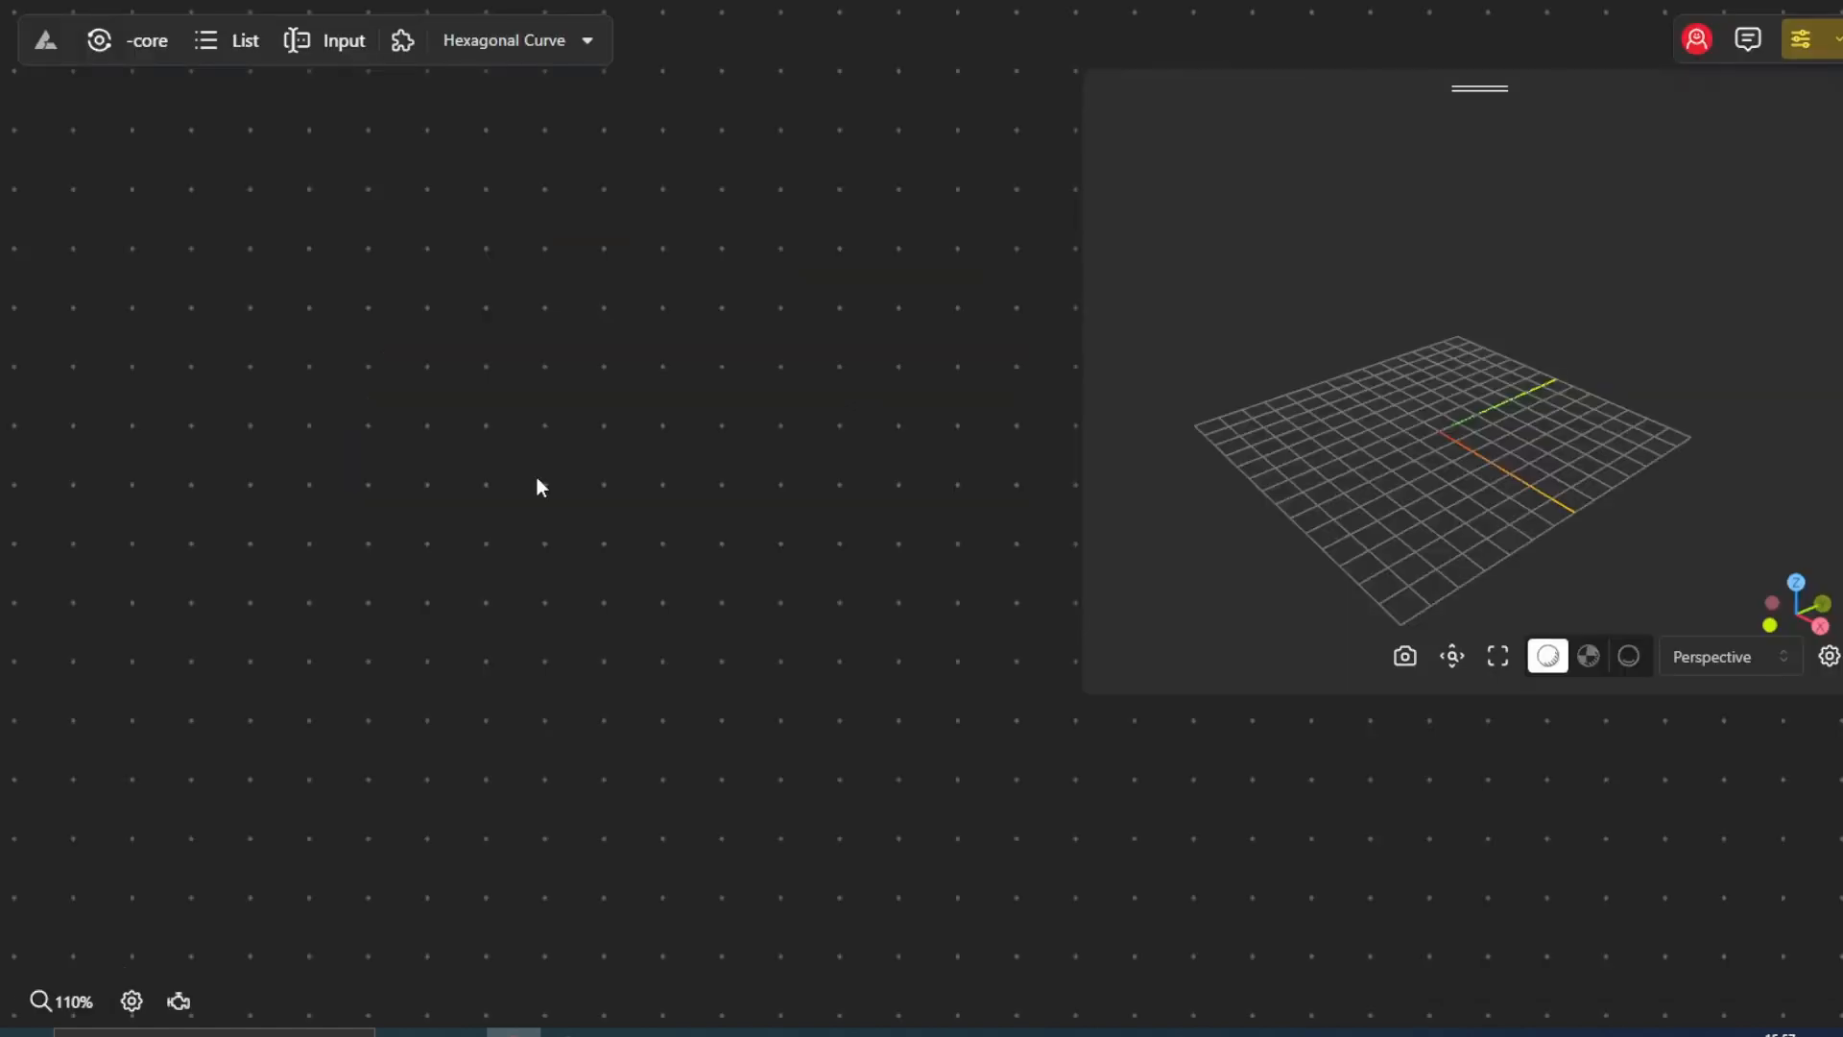
Add a Range Input node with the value 180 and rename it Width
{"action": "double_click", "coordinate": [372, 391]}
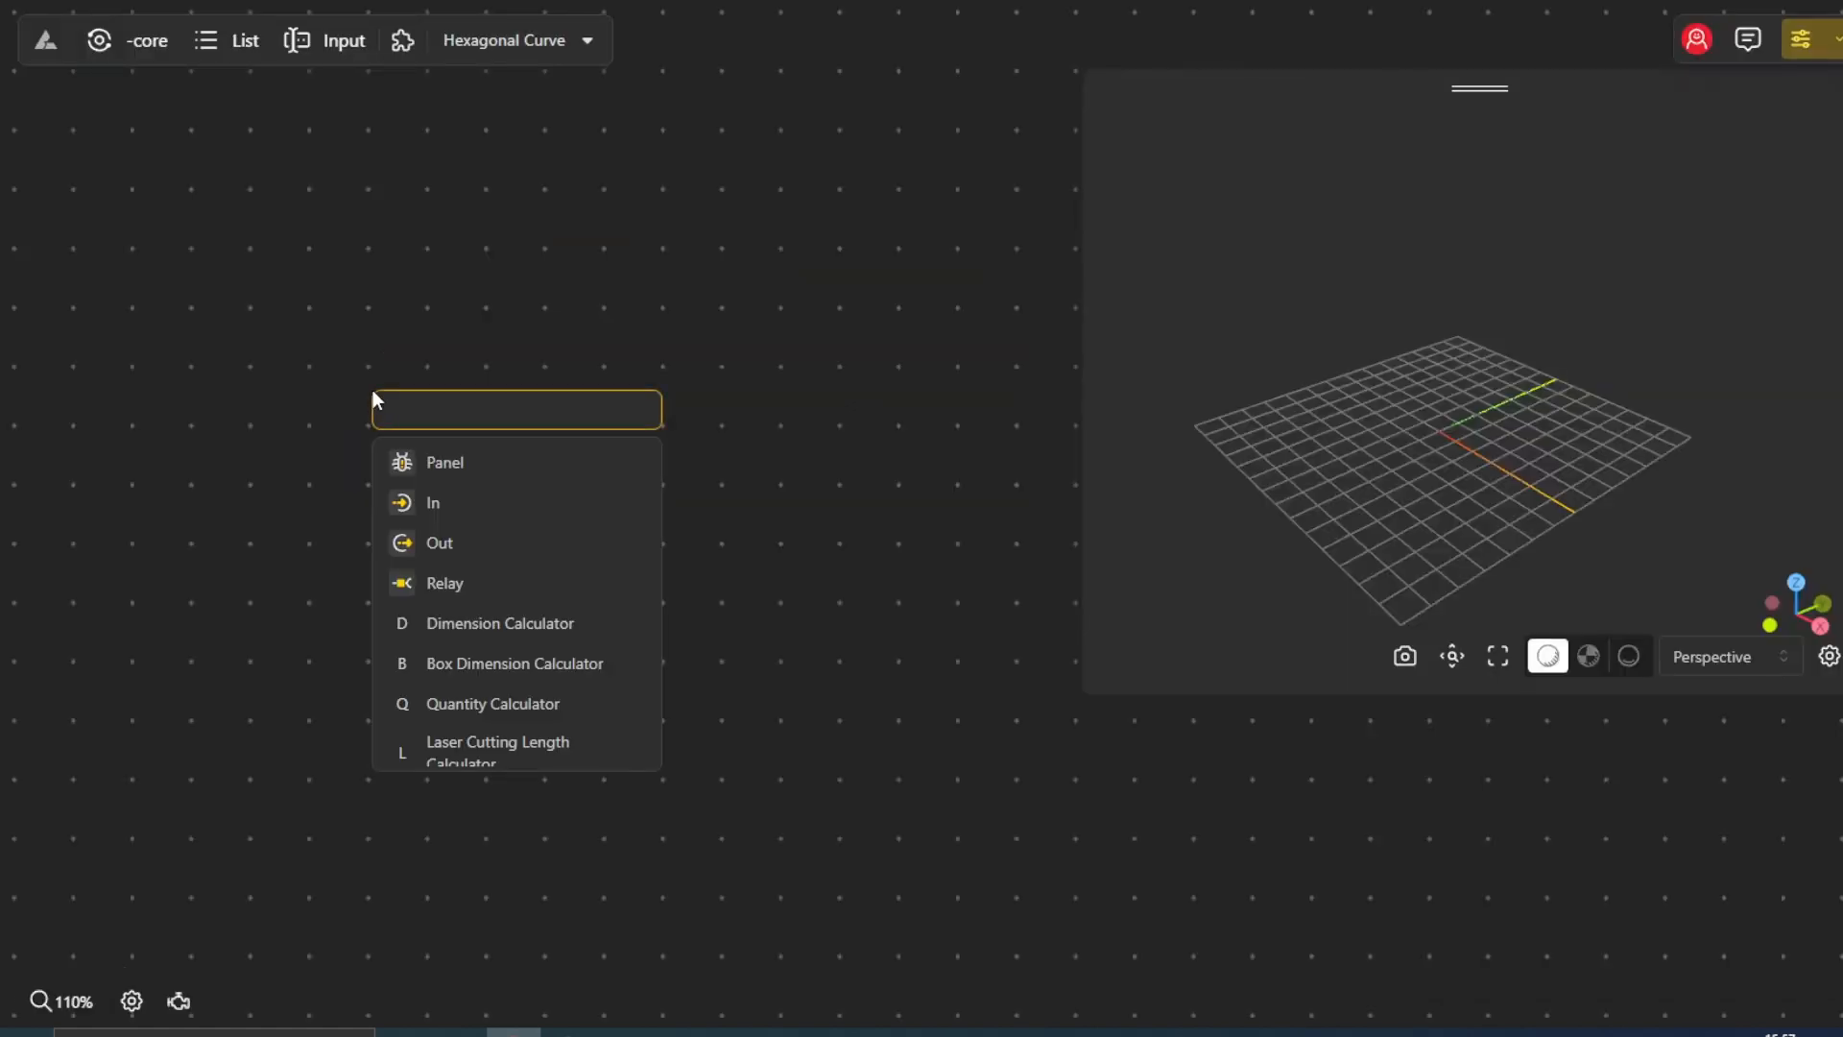
{"action": "type", "text": "180"}
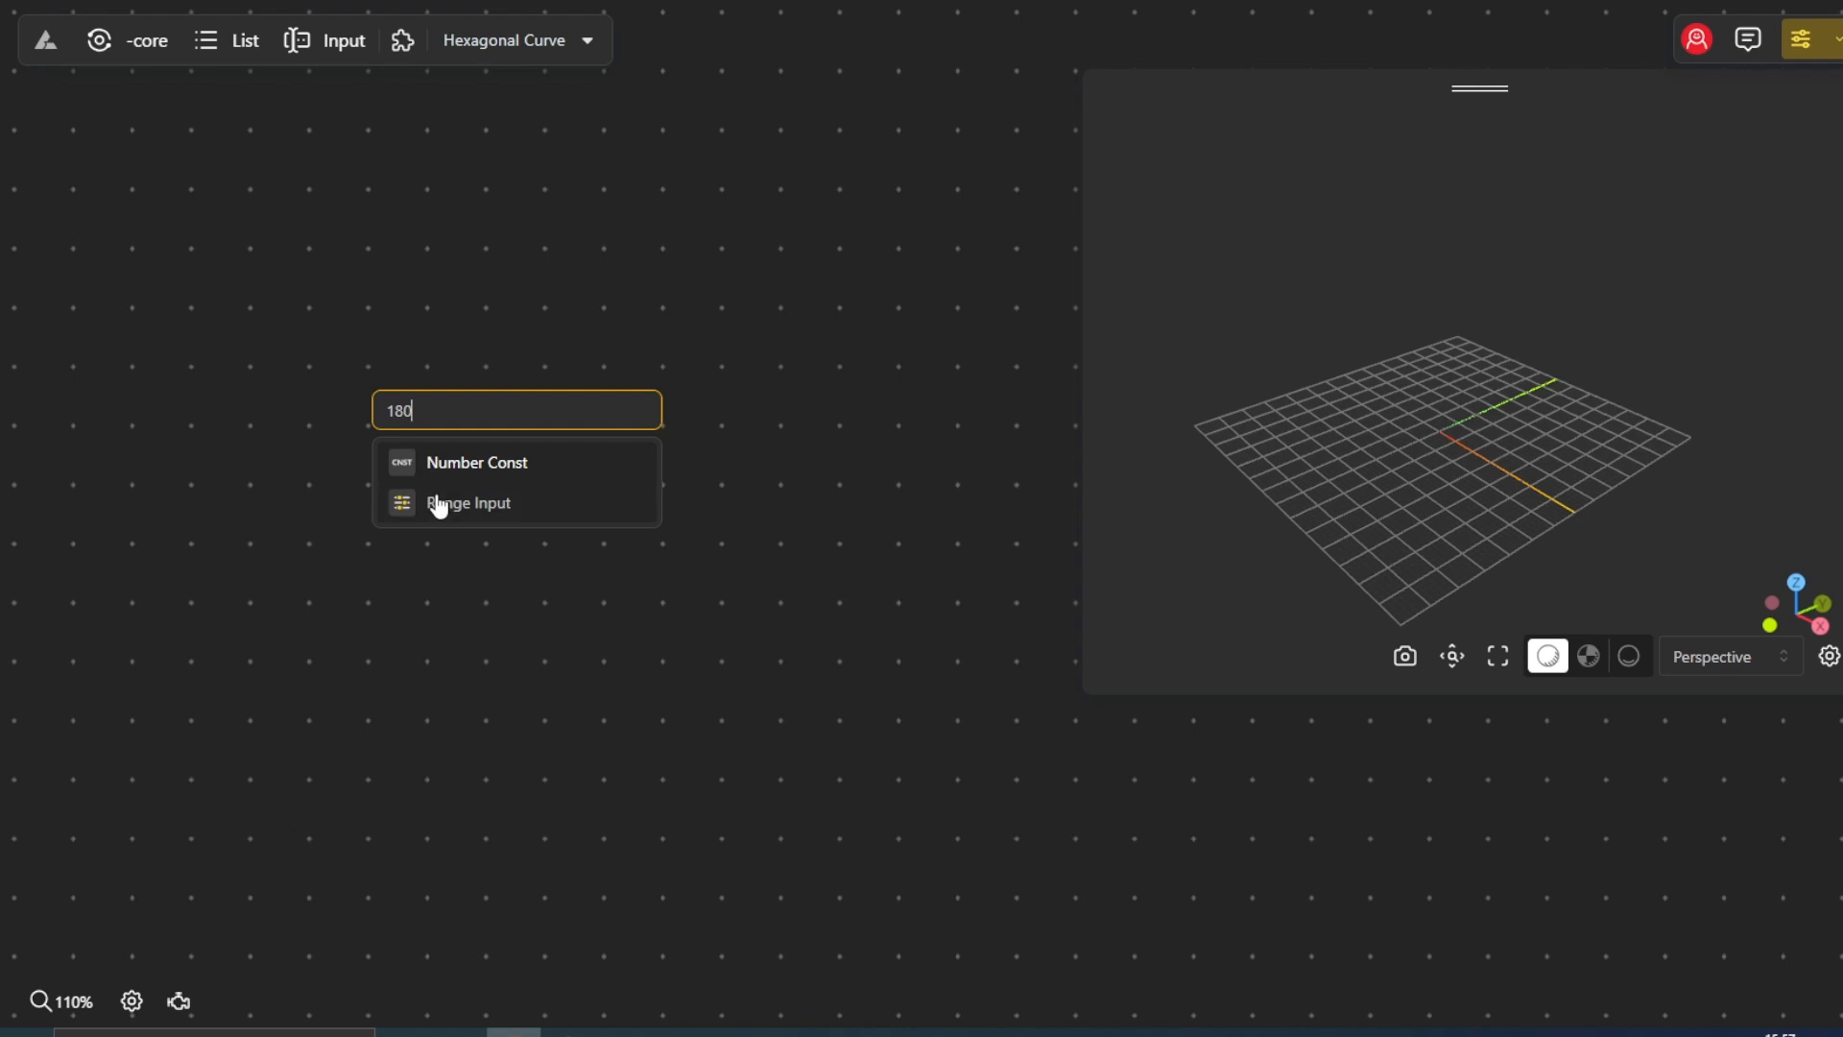
{"action": "left_click", "coordinate": [438, 507]}
{"action": "left_click_drag", "start_coordinate": [514, 442], "coordinate": [260, 346]}
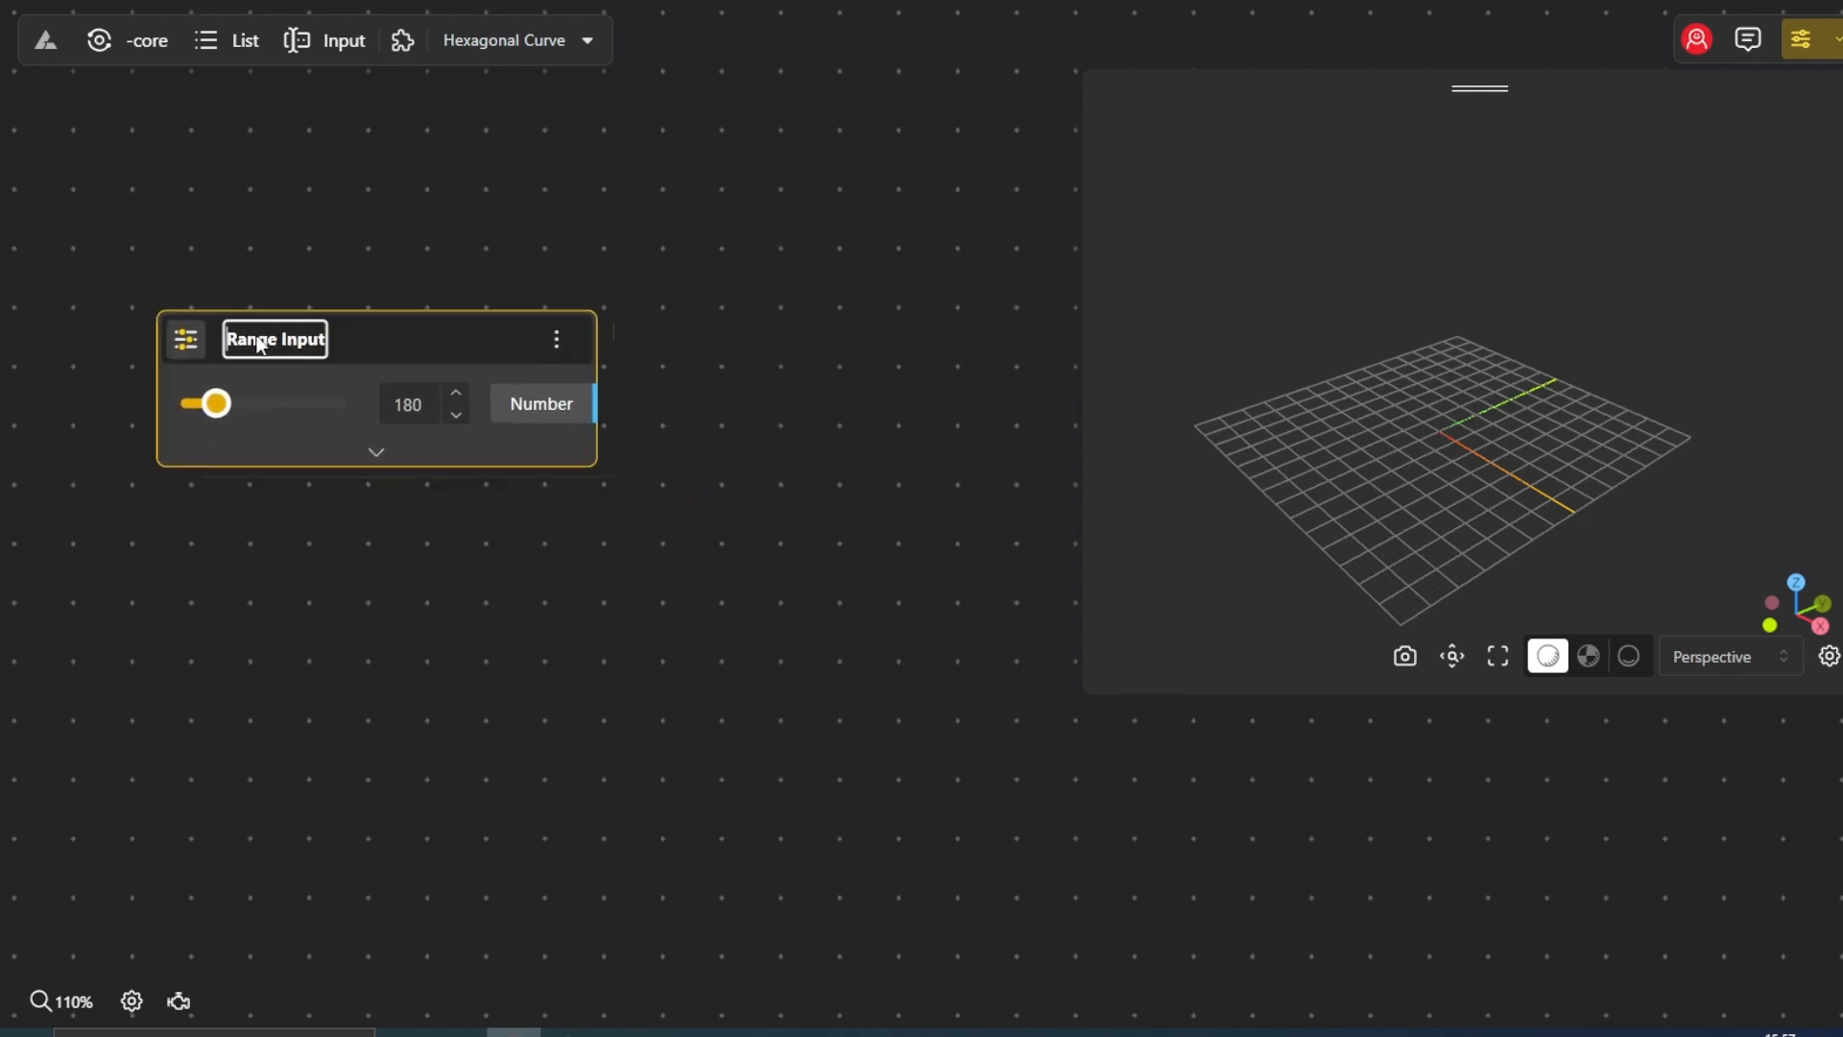
{"action": "double_click", "coordinate": [259, 345]}
{"action": "key", "text": "BackSpace"}
{"action": "type", "text": "W"}
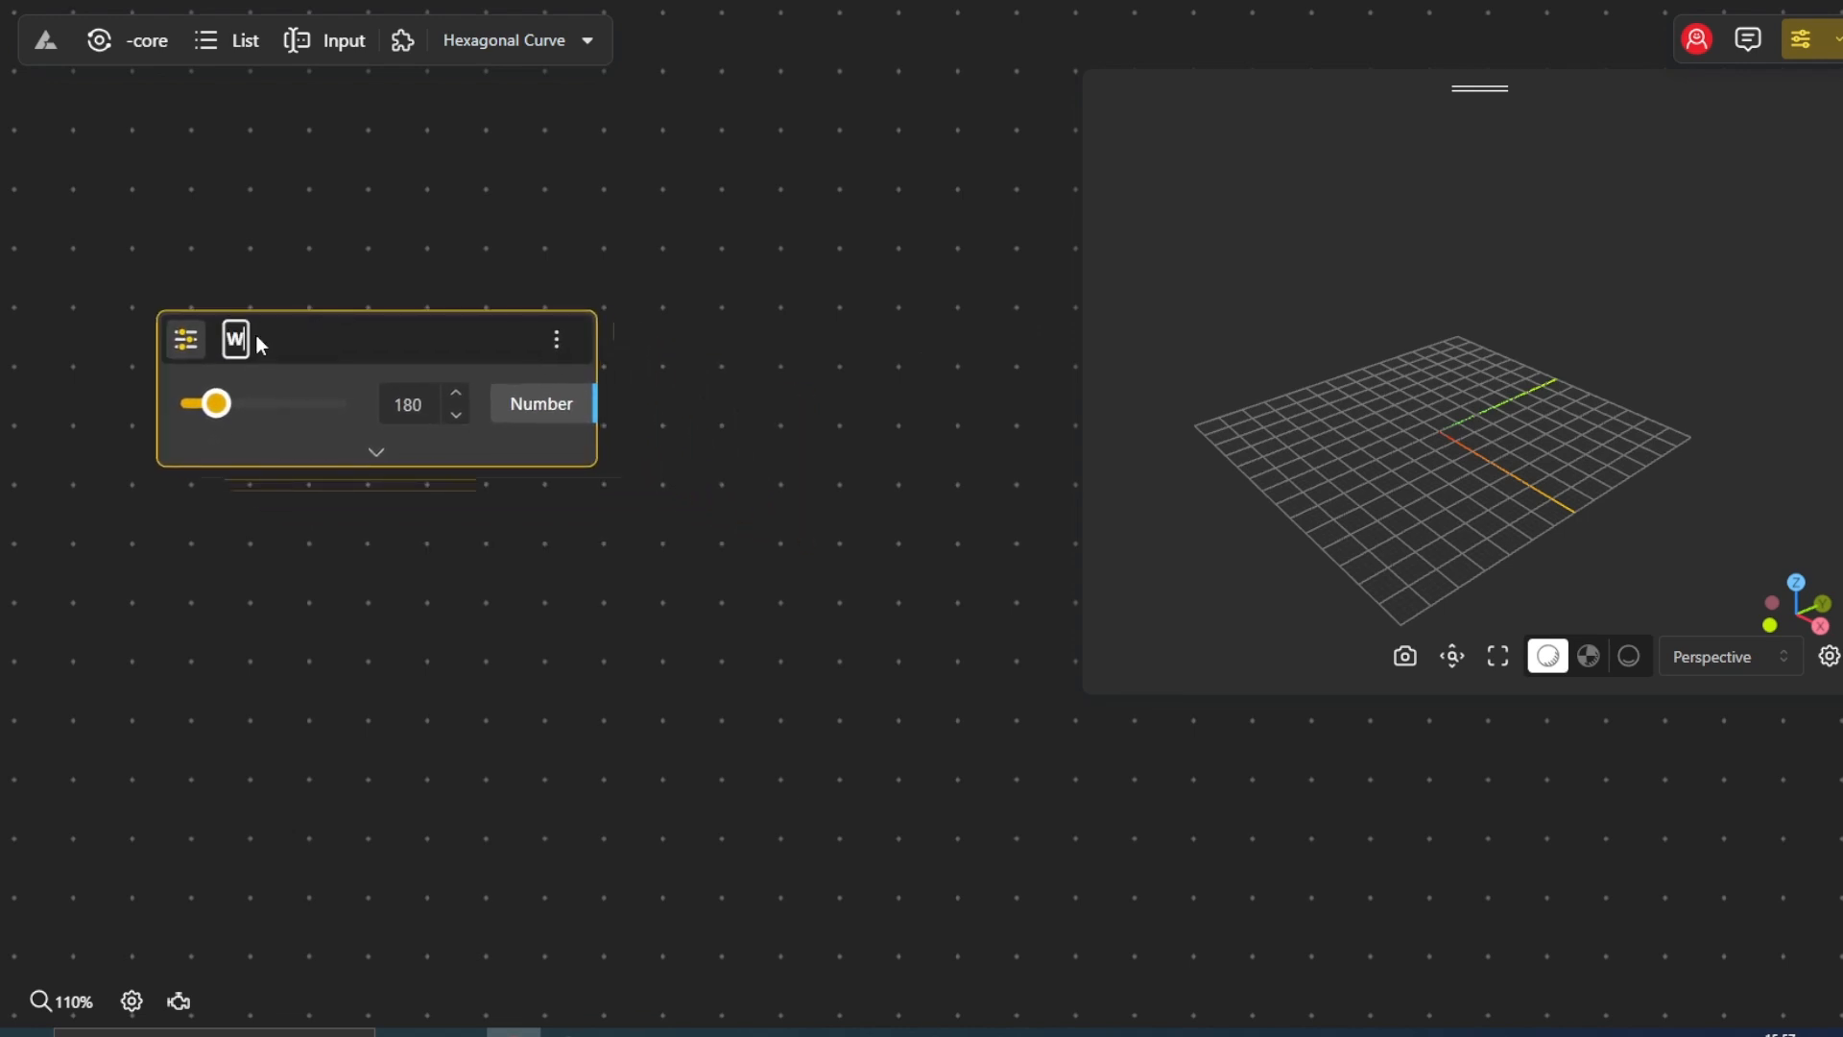
{"action": "type", "text": "idth"}
Limit the Width range to a minimum of 100 and a maximum of 200, and move the collapsed node up and aside
{"action": "left_click", "coordinate": [374, 455]}
{"action": "left_click", "coordinate": [379, 468]}
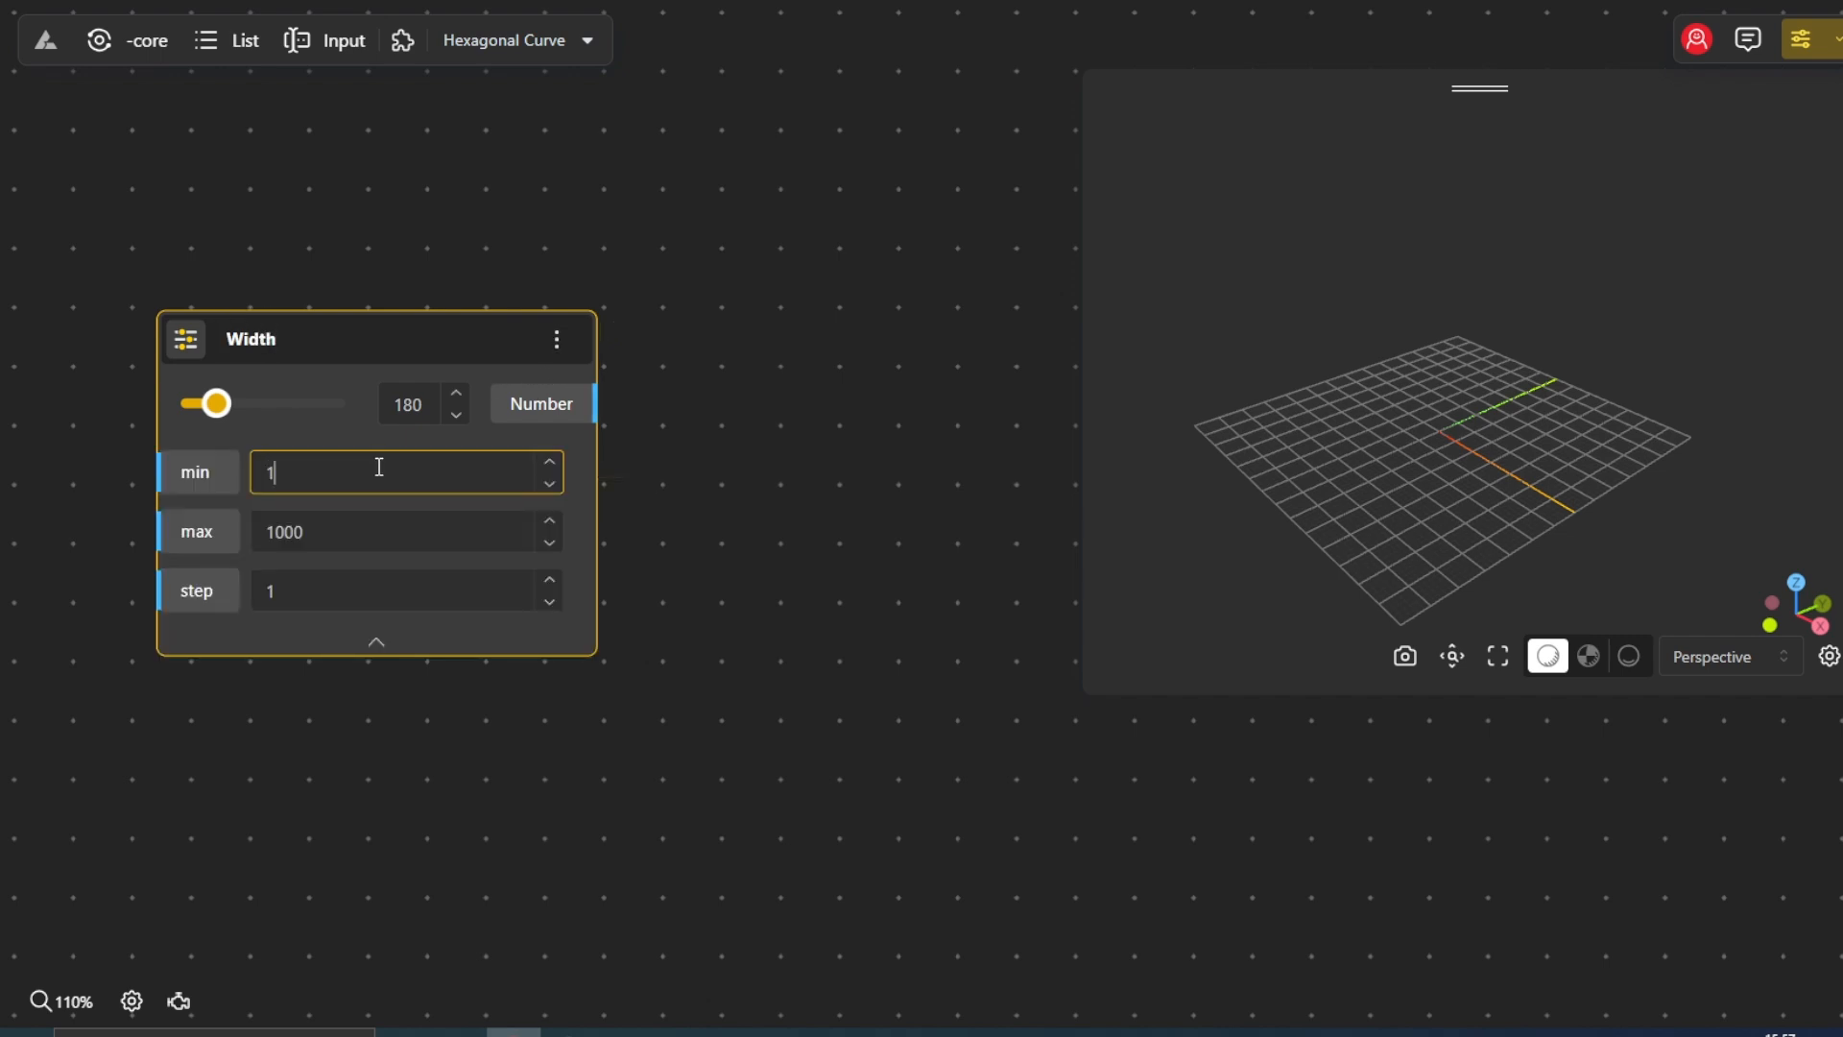
{"action": "type", "text": "00"}
{"action": "left_click", "coordinate": [406, 530]}
{"action": "double_click", "coordinate": [406, 530]}
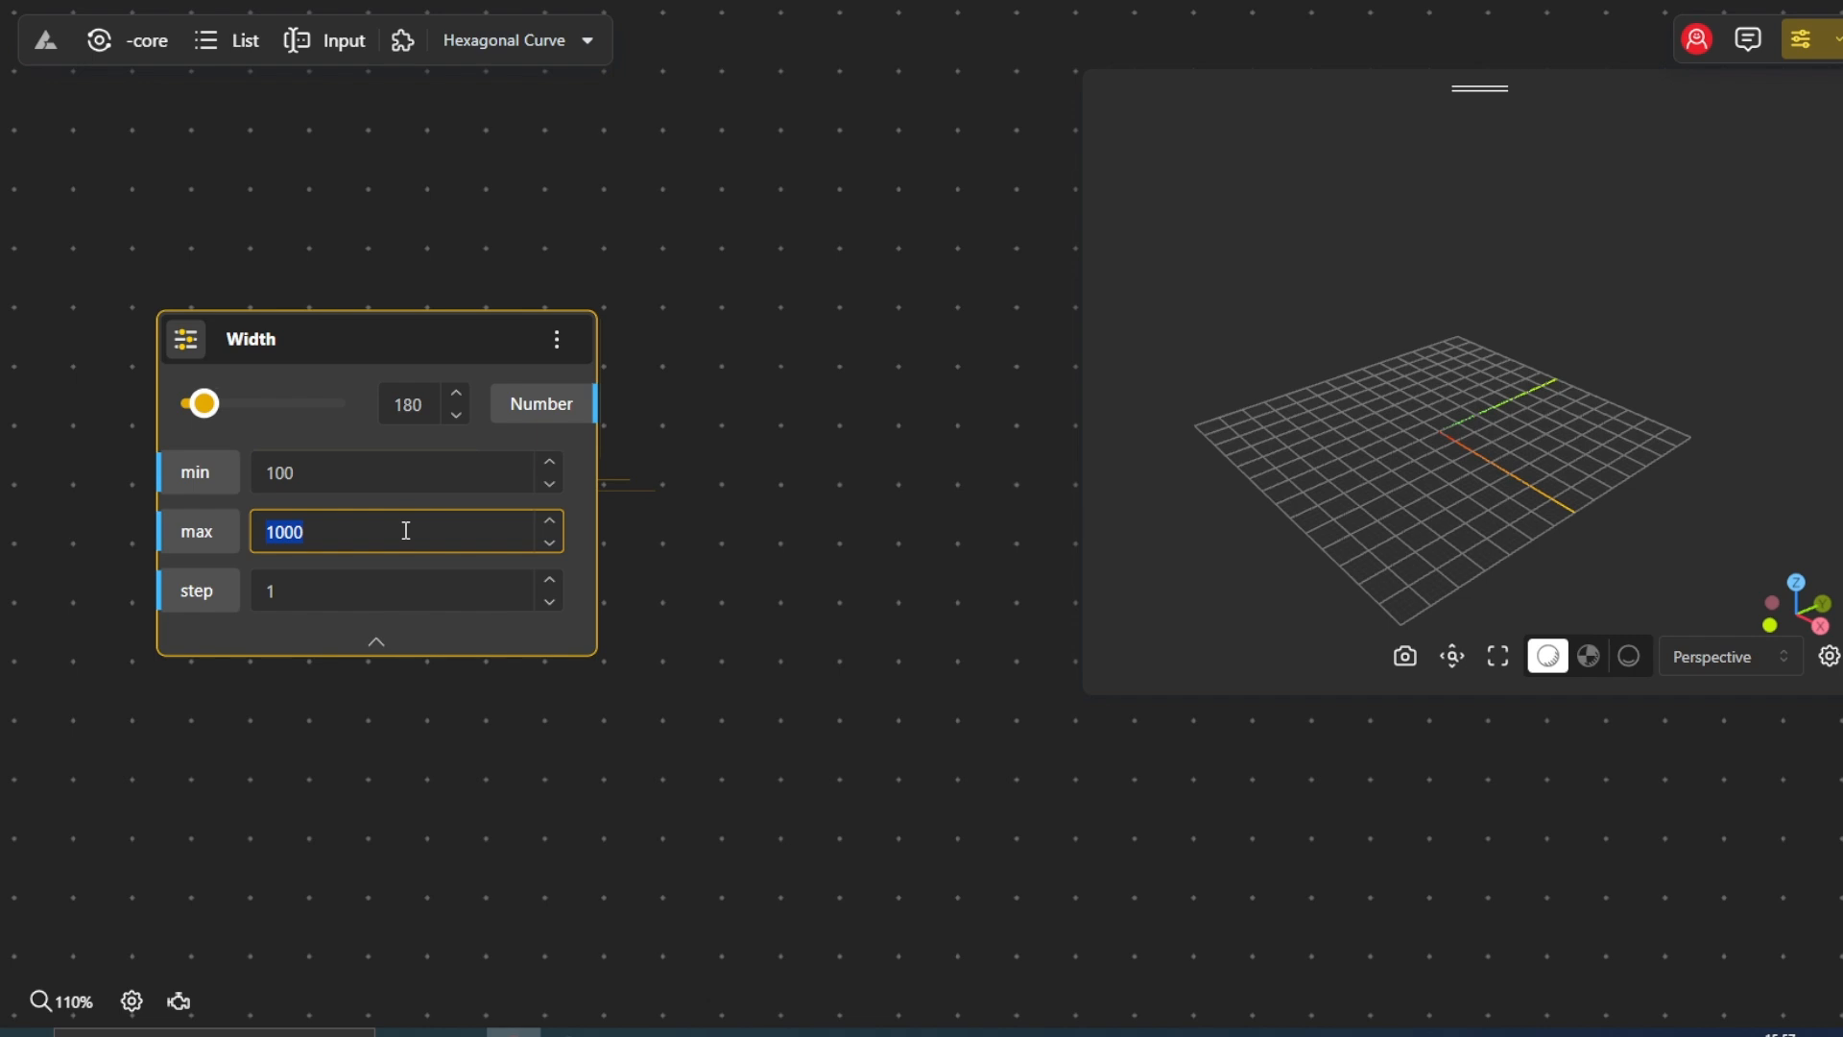
{"action": "type", "text": "200"}
{"action": "left_click", "coordinate": [376, 641]}
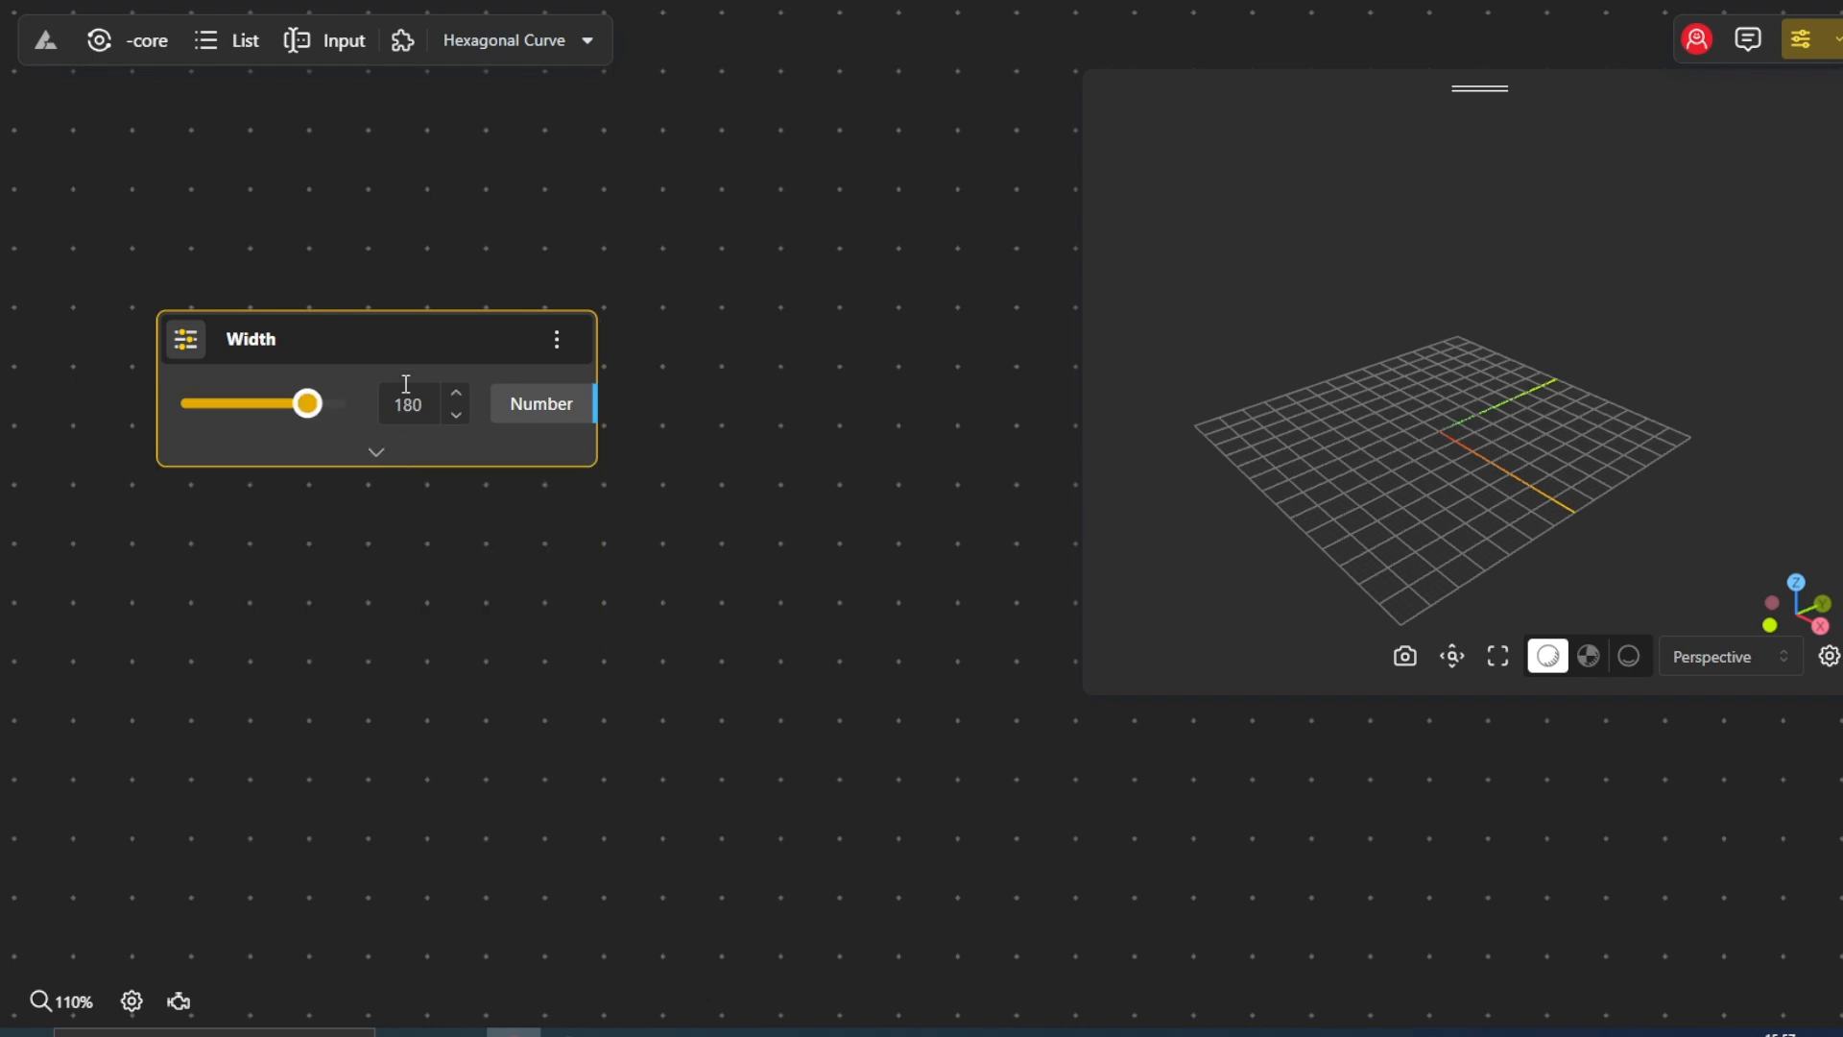
{"action": "left_click_drag", "start_coordinate": [405, 350], "coordinate": [309, 259]}
Add a Curve Editor node to the canvas below the Width node
{"action": "double_click", "coordinate": [506, 570]}
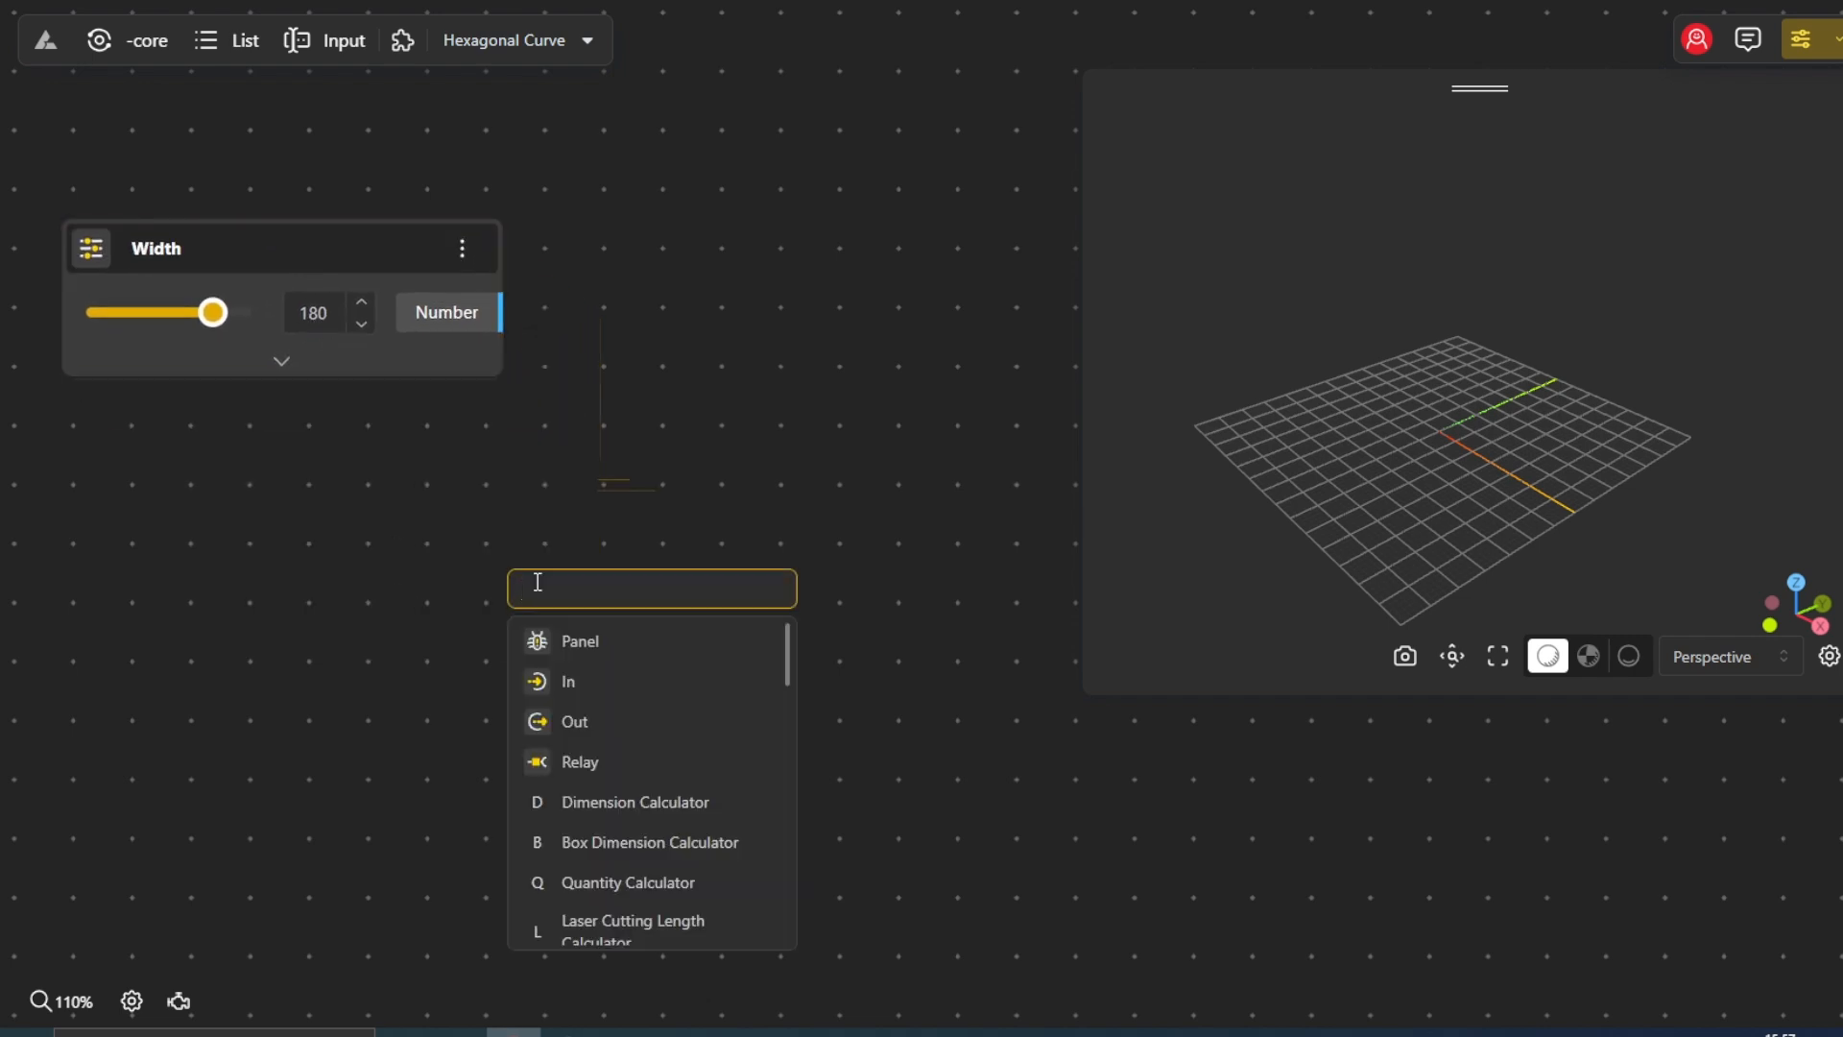
{"action": "type", "text": "curve"}
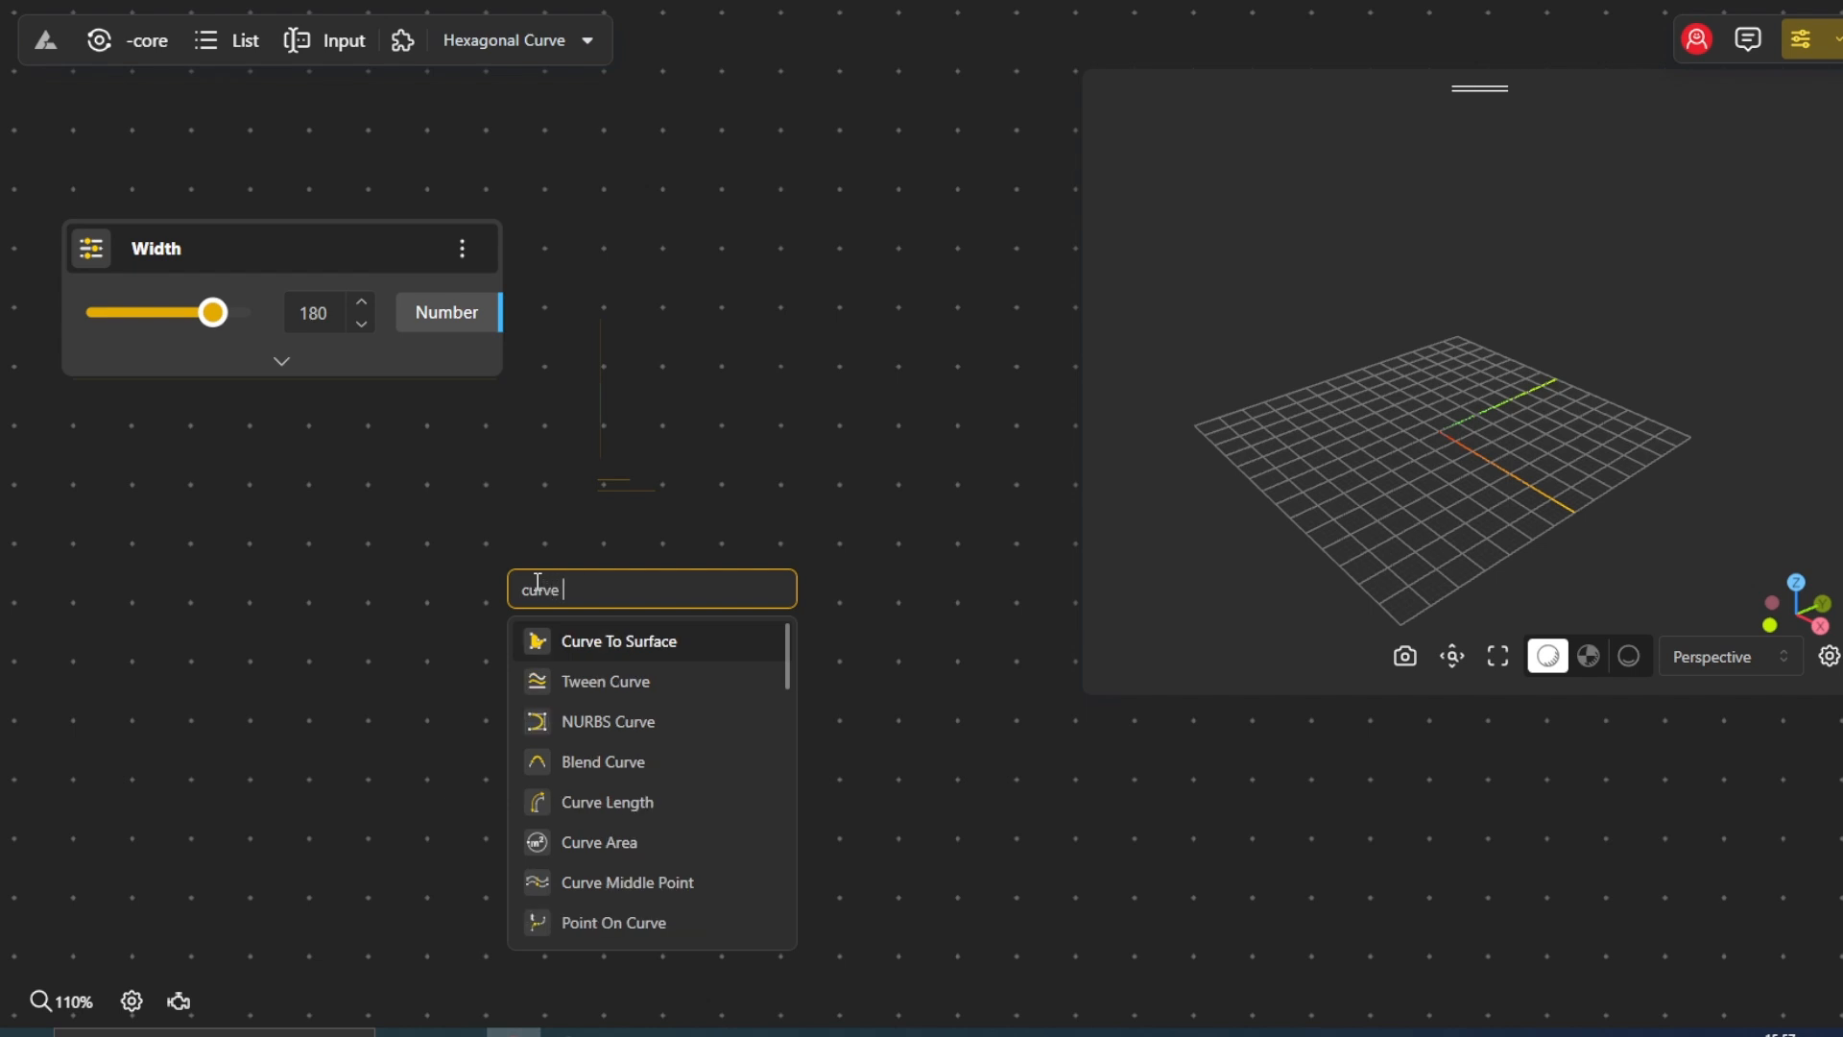
{"action": "type", "text": " edito"}
{"action": "left_click", "coordinate": [572, 636]}
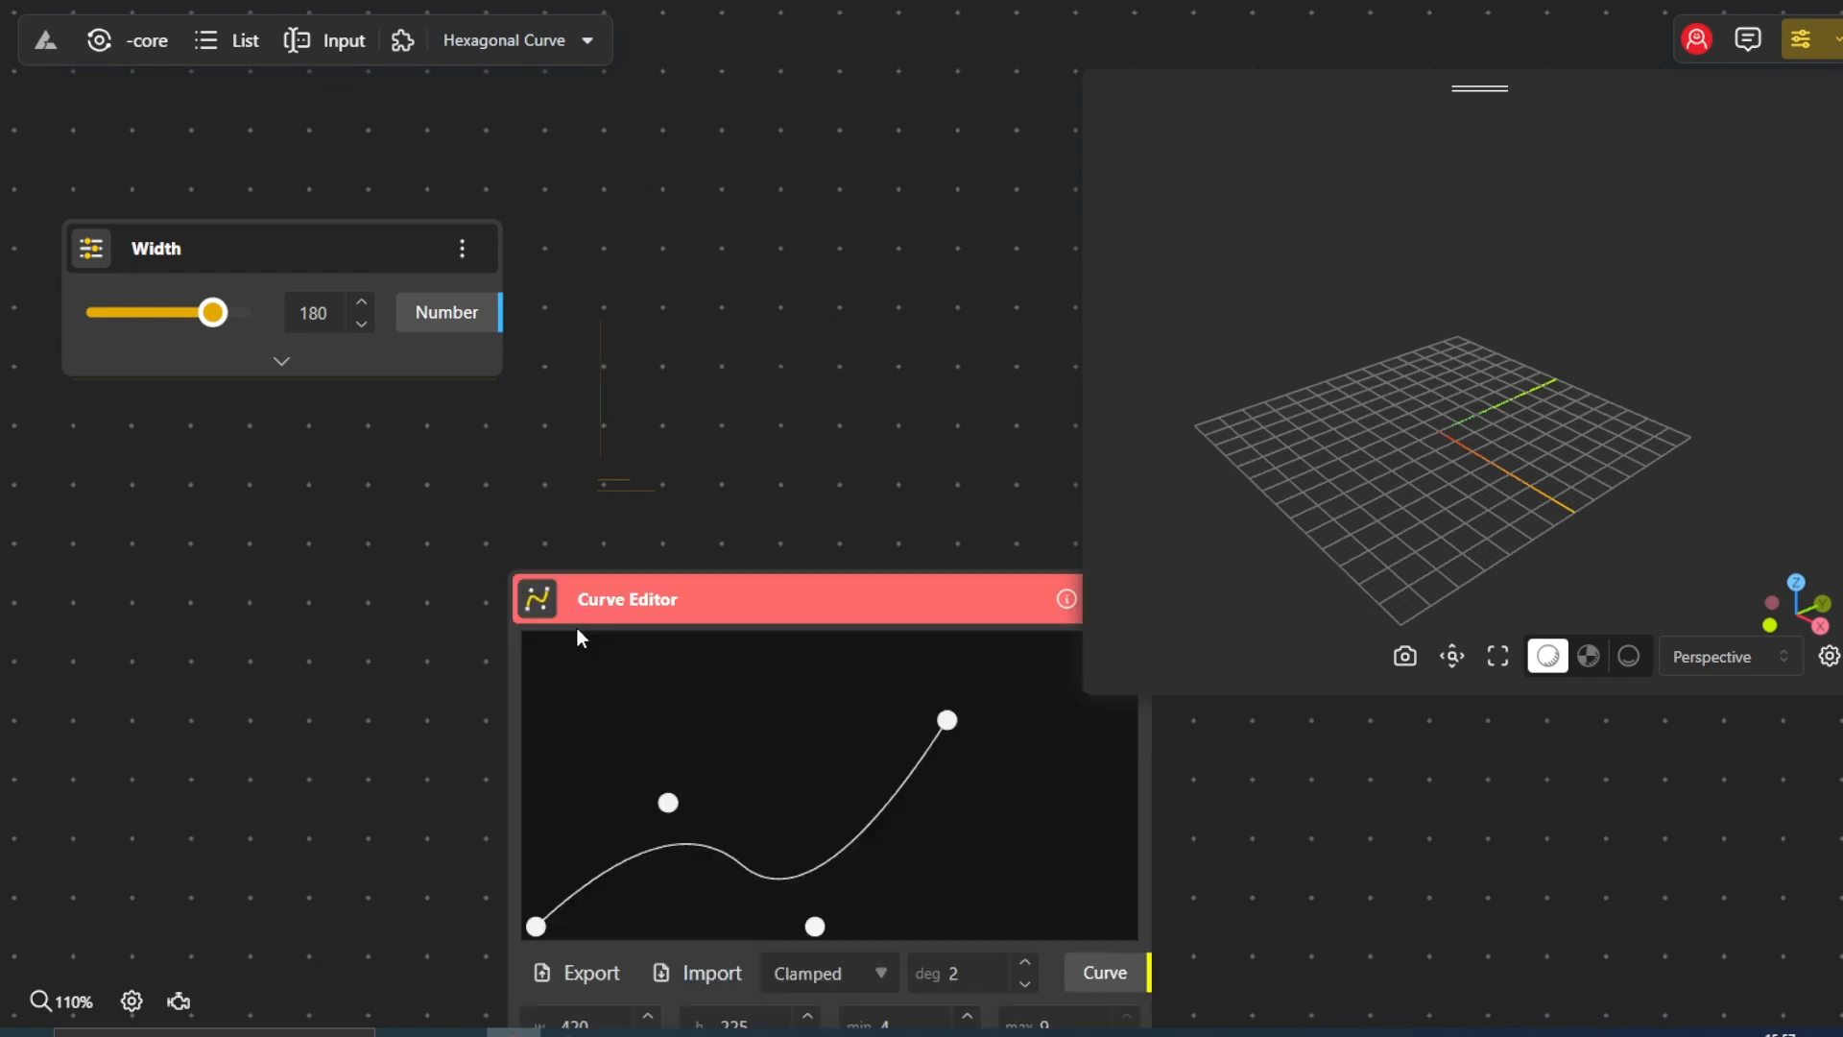
{"action": "left_click_drag", "start_coordinate": [726, 606], "coordinate": [634, 498]}
{"action": "scroll", "coordinate": [633, 498], "scroll_direction": "down", "scroll_amount": 2}
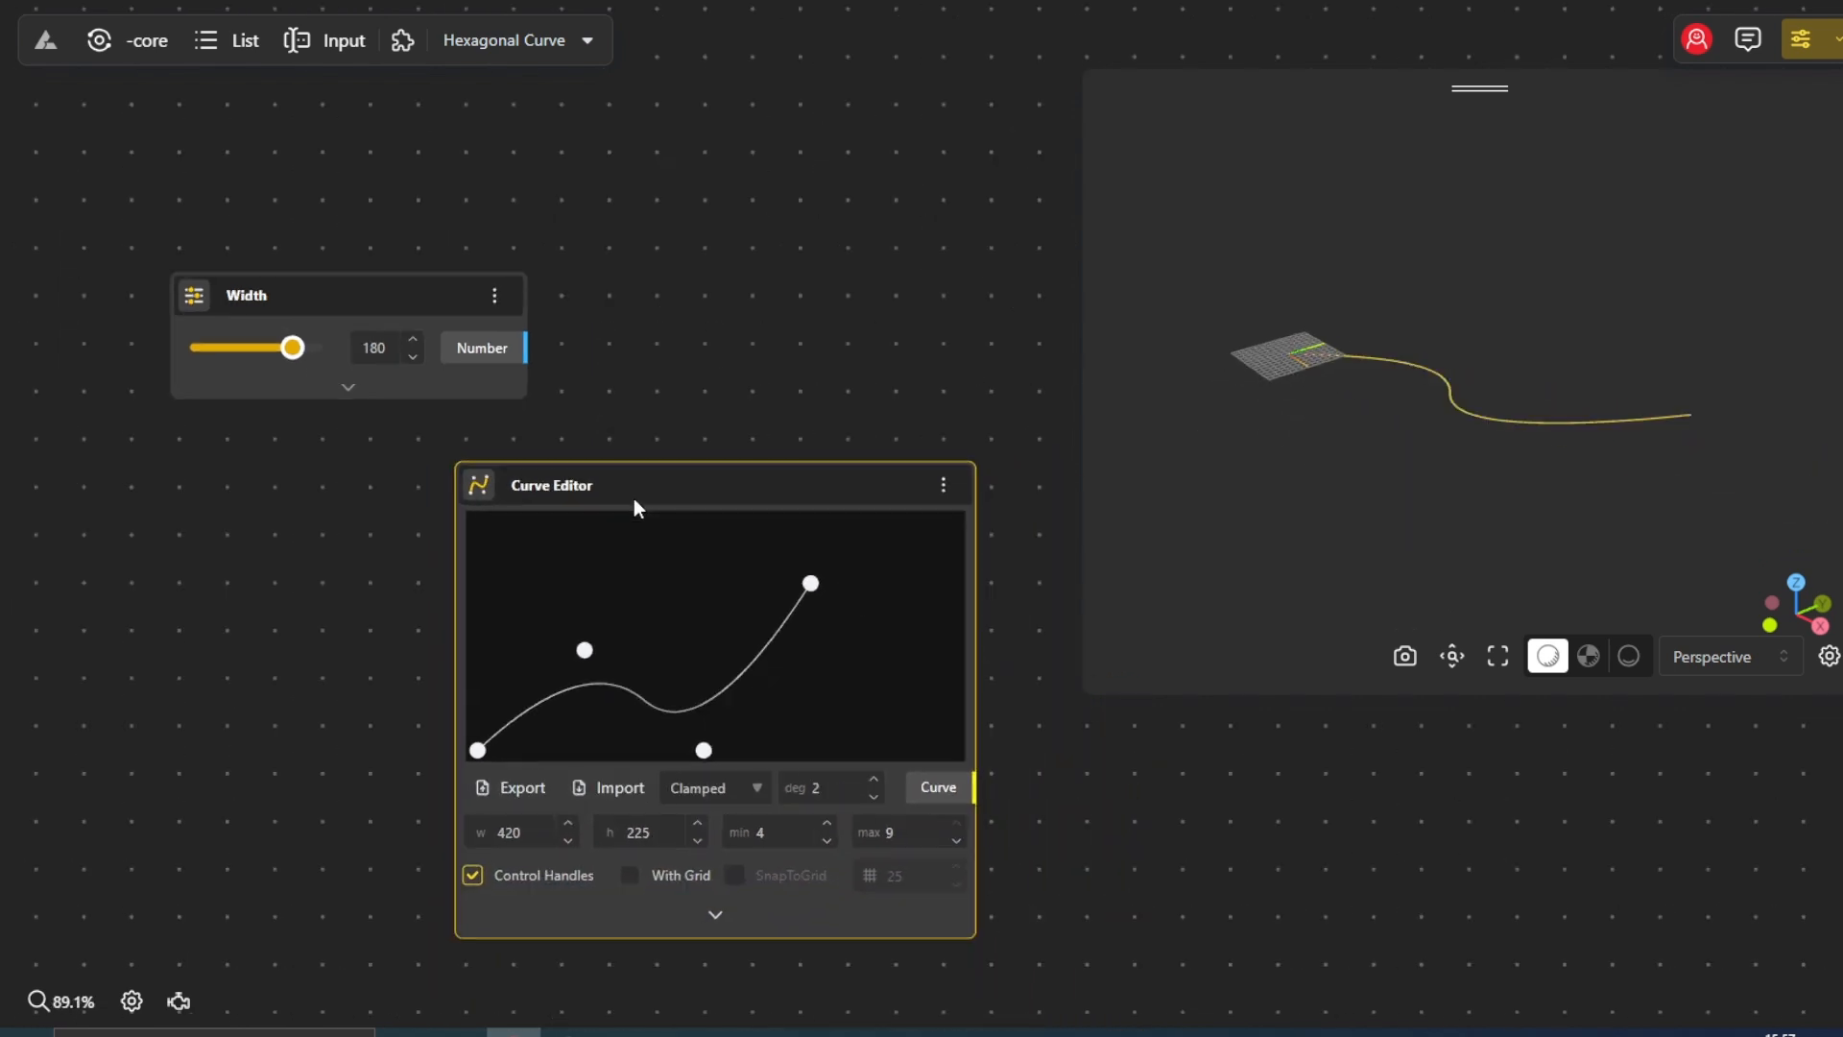
Reshape the Curve Editor's curve by moving its two middle control points and adding one near the end, then shift the node down
{"action": "left_click_drag", "start_coordinate": [525, 576], "coordinate": [480, 553]}
{"action": "left_click_drag", "start_coordinate": [645, 676], "coordinate": [598, 647]}
{"action": "left_click_drag", "start_coordinate": [675, 581], "coordinate": [734, 604]}
{"action": "mouse_move", "coordinate": [491, 559]}
{"action": "left_mouse_down"}
{"action": "mouse_move", "coordinate": [475, 583]}
{"action": "mouse_move", "coordinate": [491, 624]}
{"action": "mouse_move", "coordinate": [477, 591]}
{"action": "left_mouse_up"}
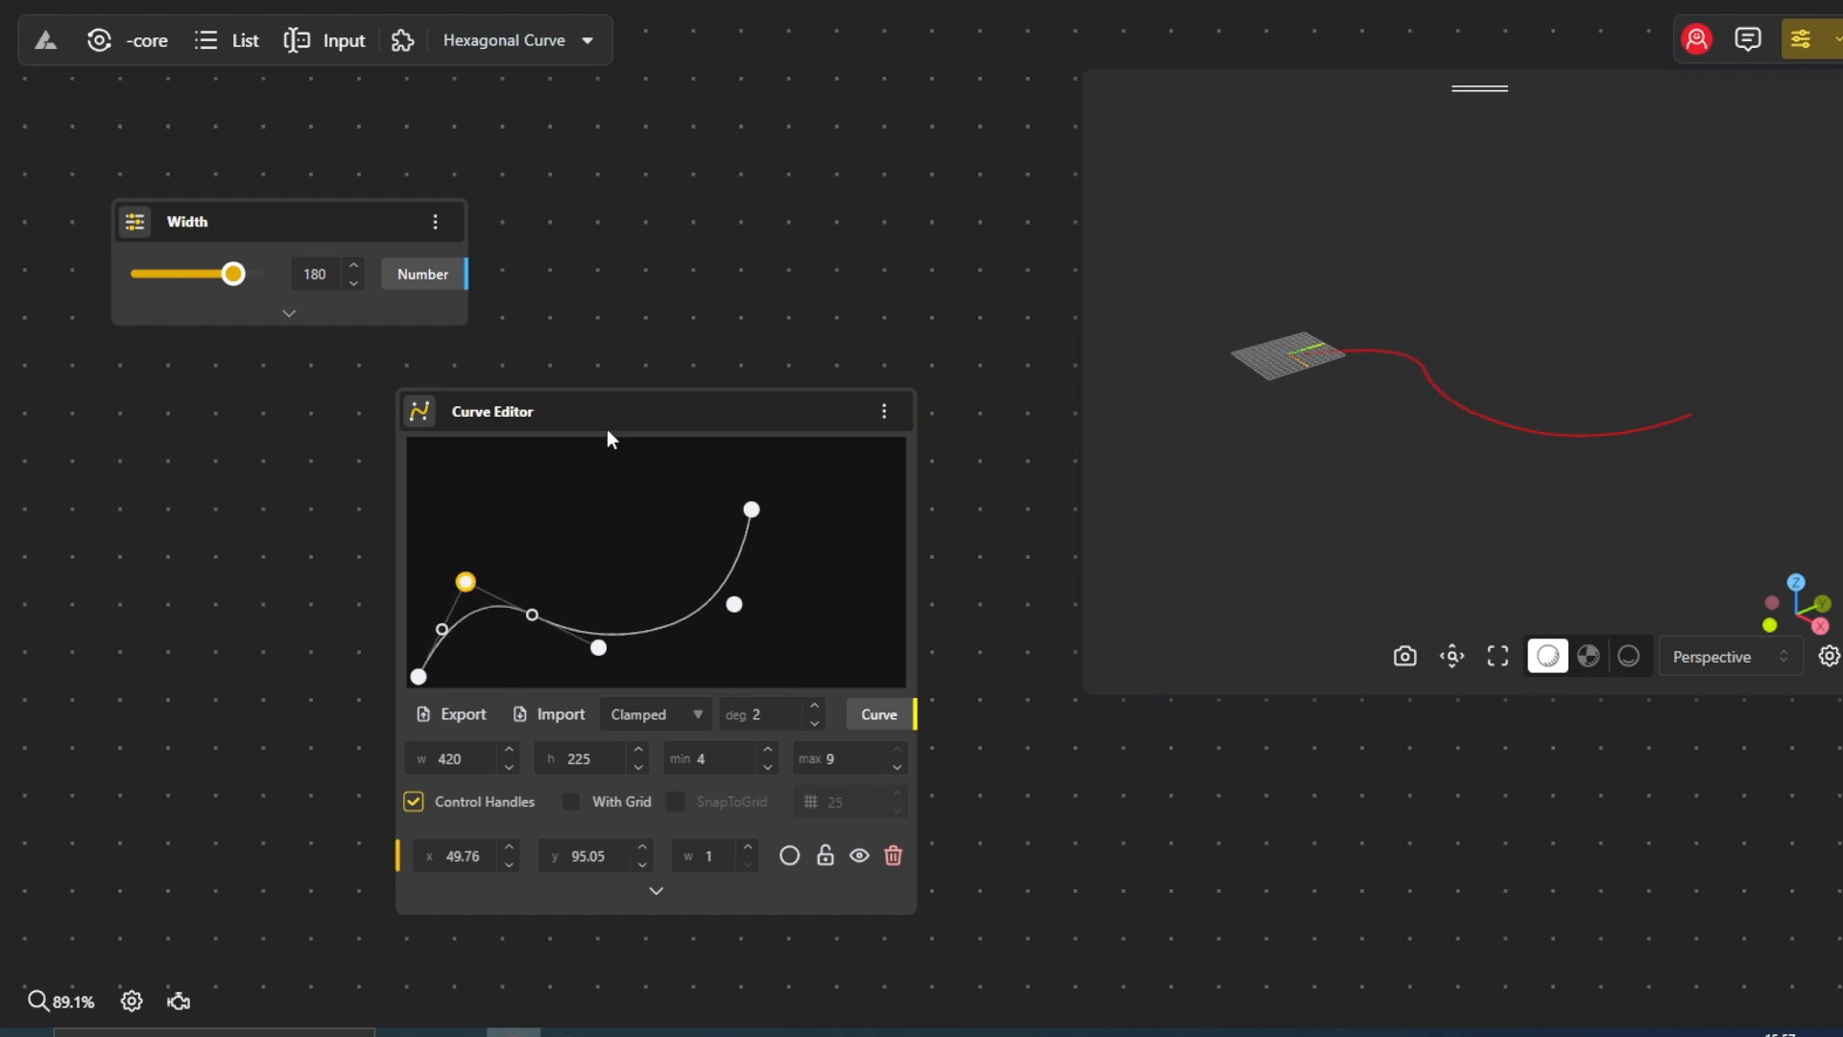
{"action": "mouse_move", "coordinate": [609, 430]}
{"action": "left_mouse_down"}
{"action": "mouse_move", "coordinate": [648, 448]}
{"action": "mouse_move", "coordinate": [676, 499]}
{"action": "mouse_move", "coordinate": [638, 424]}
{"action": "left_mouse_up"}
Add a Construct Point node above the Curve Editor, duplicate it above itself, and connect Width to the lower node's Y input
{"action": "double_click", "coordinate": [636, 346]}
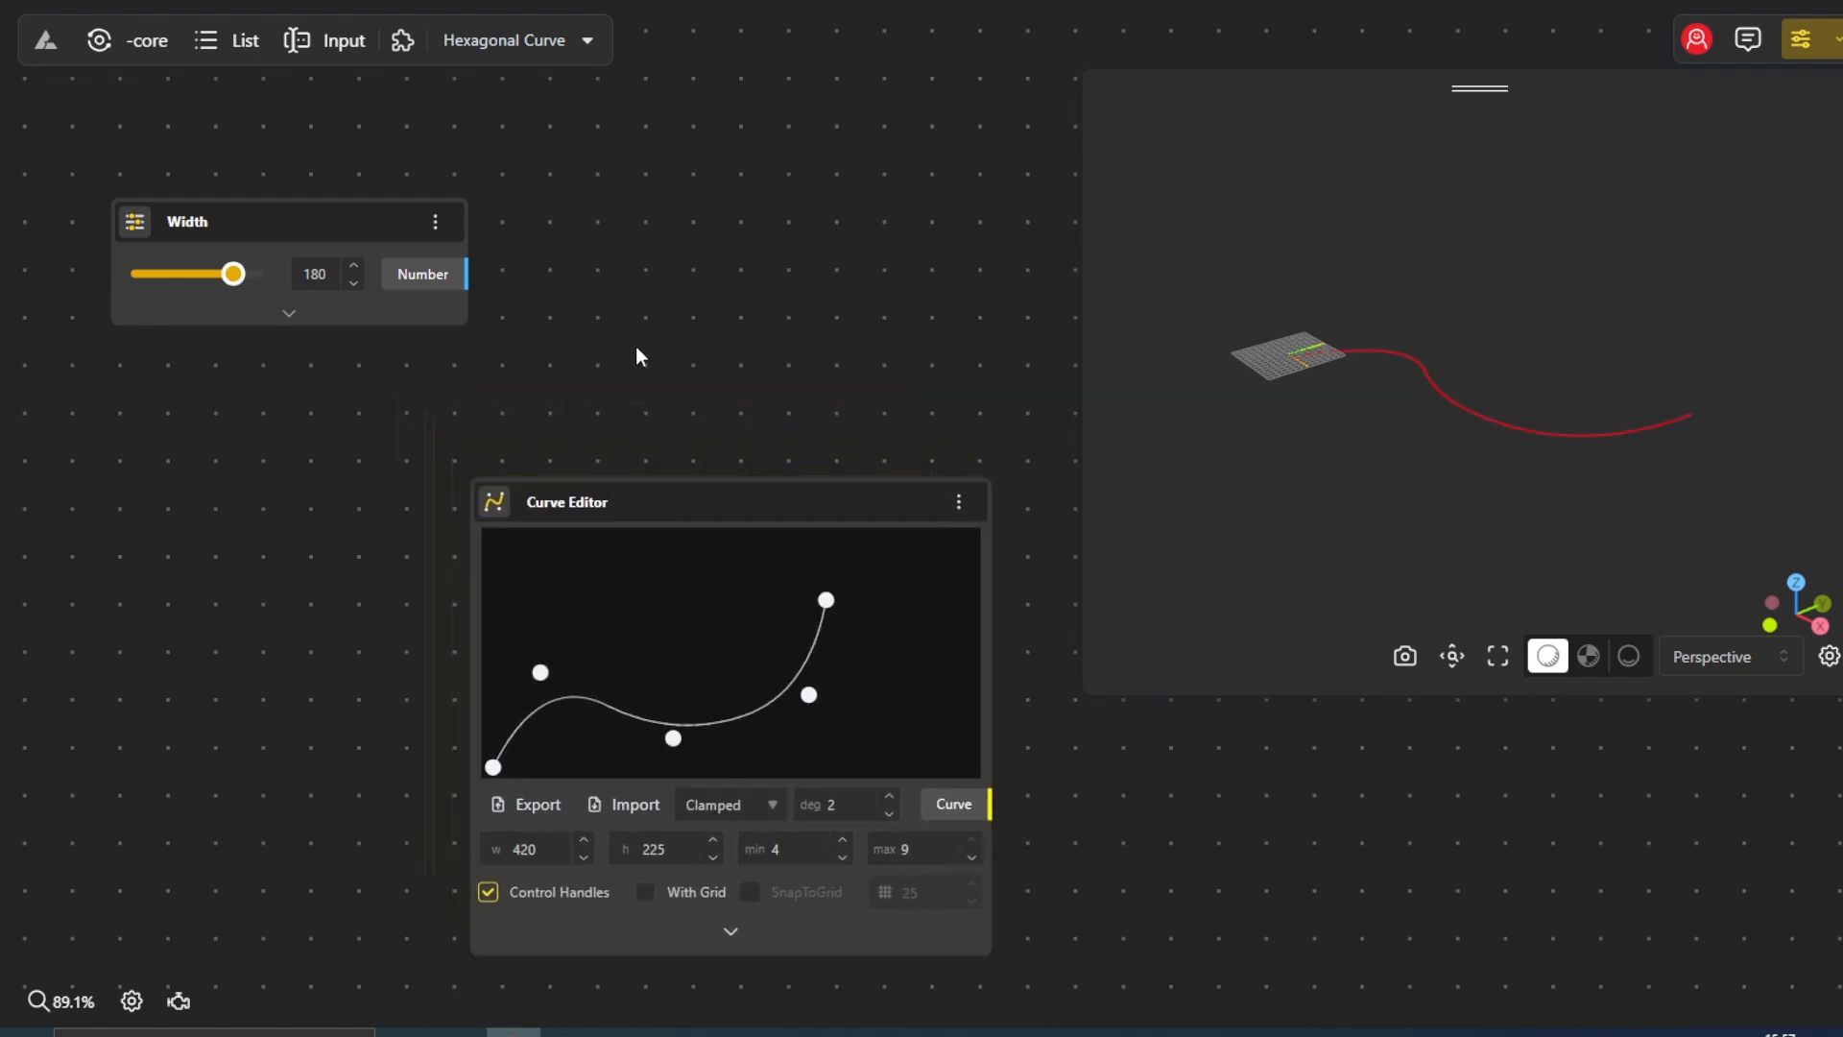
{"action": "type", "text": "construct"}
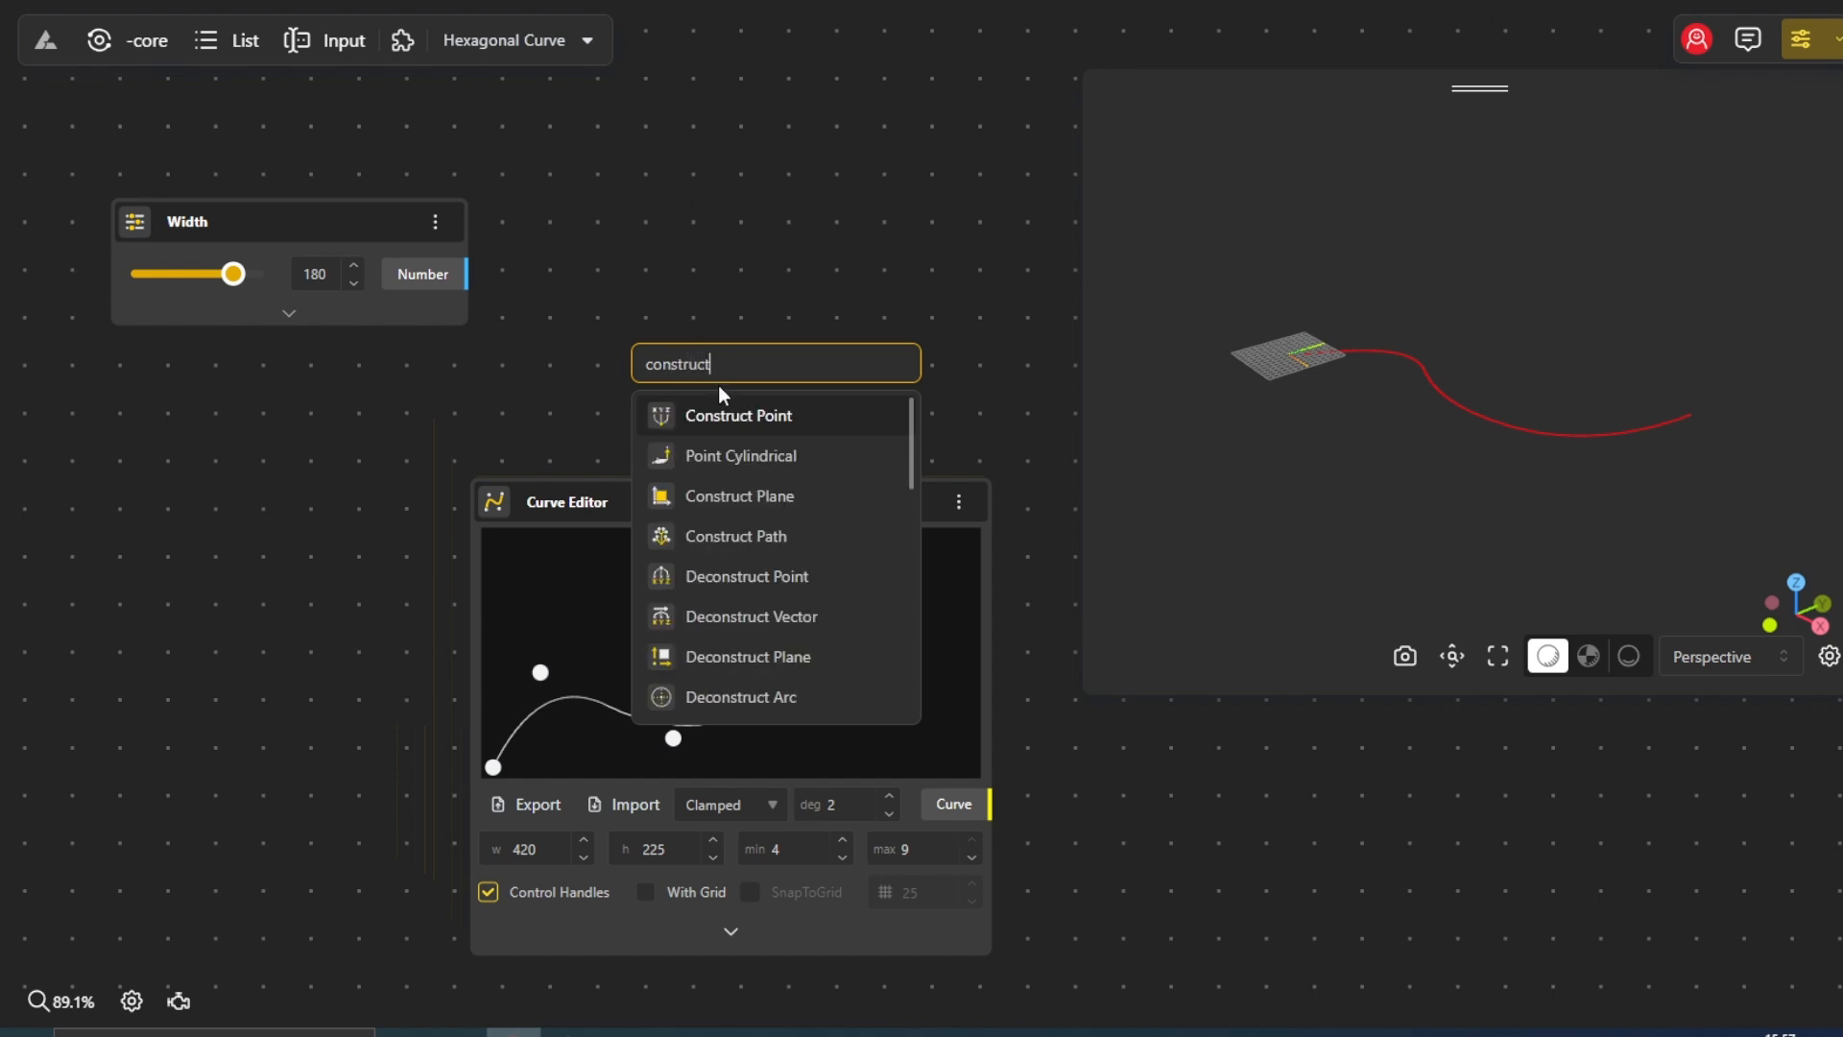
{"action": "left_click", "coordinate": [730, 416]}
{"action": "left_click_drag", "start_coordinate": [756, 432], "coordinate": [683, 305]}
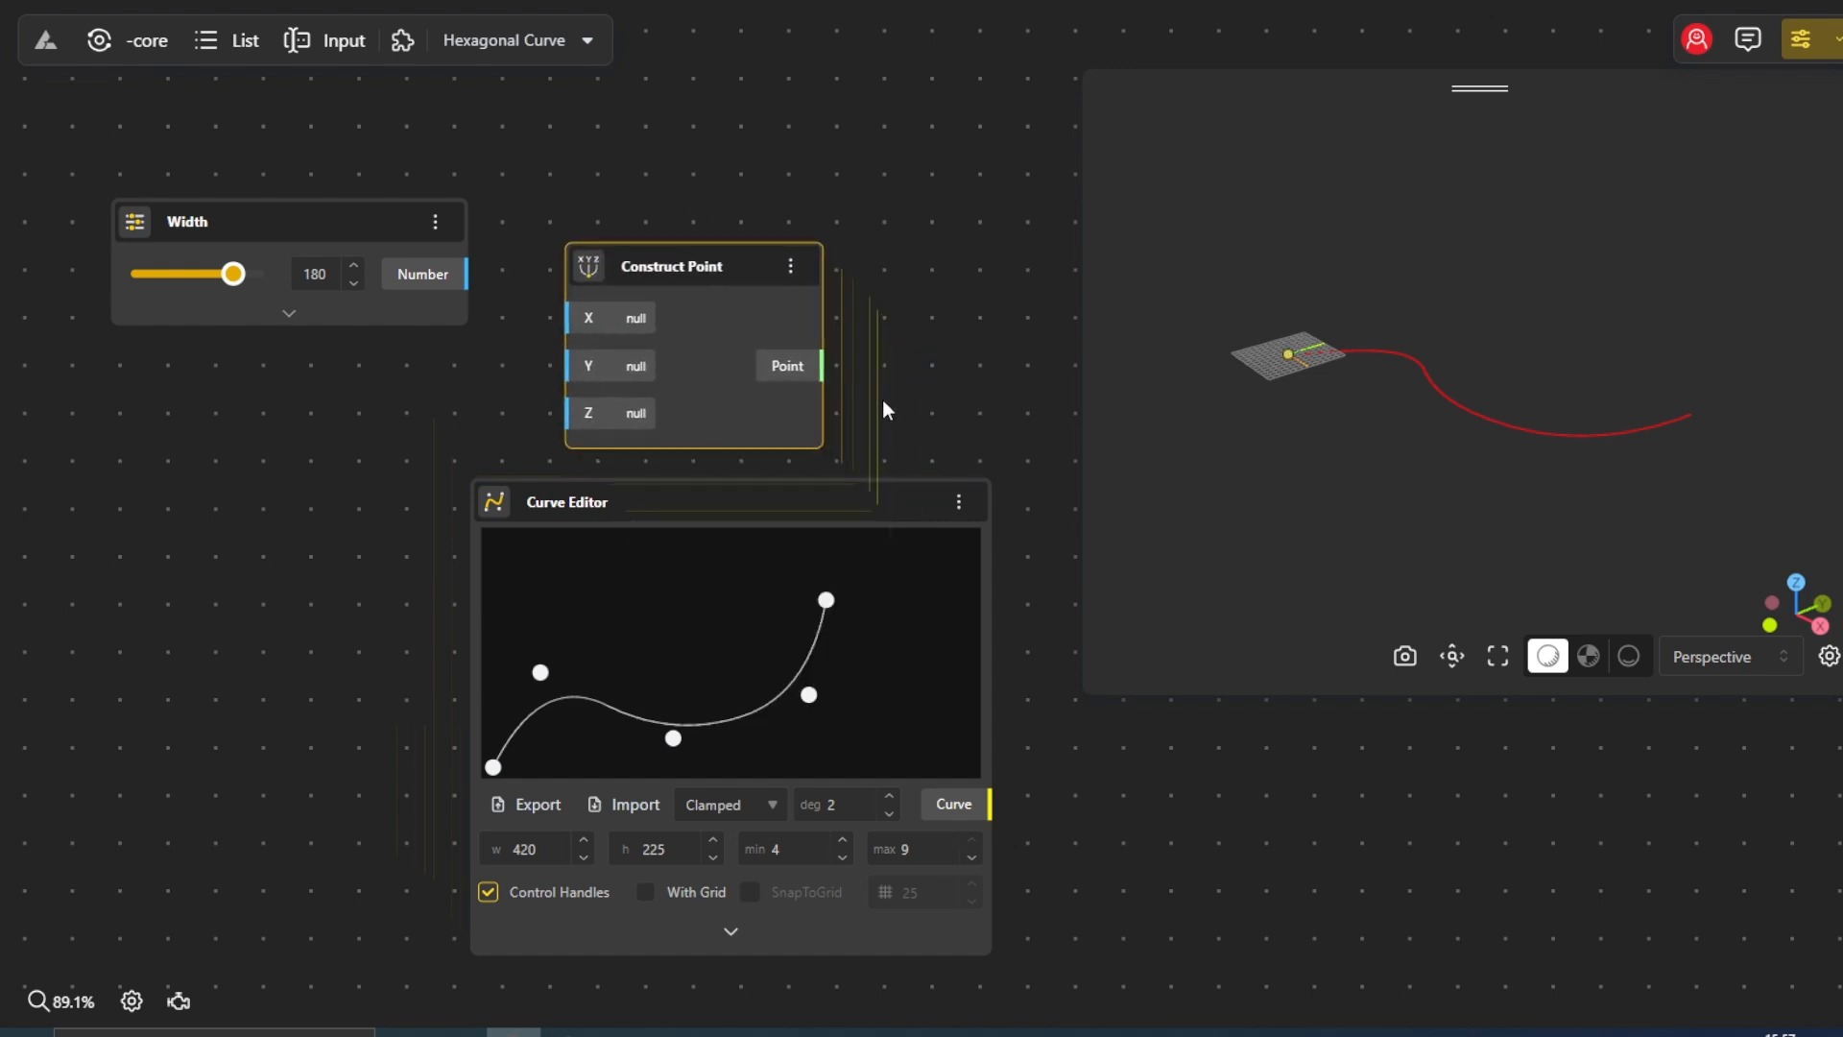
{"action": "left_click_drag", "start_coordinate": [883, 409], "coordinate": [886, 452]}
{"action": "left_click_drag", "start_coordinate": [749, 382], "coordinate": [821, 144], "text": "alt"}
{"action": "left_click", "coordinate": [900, 301]}
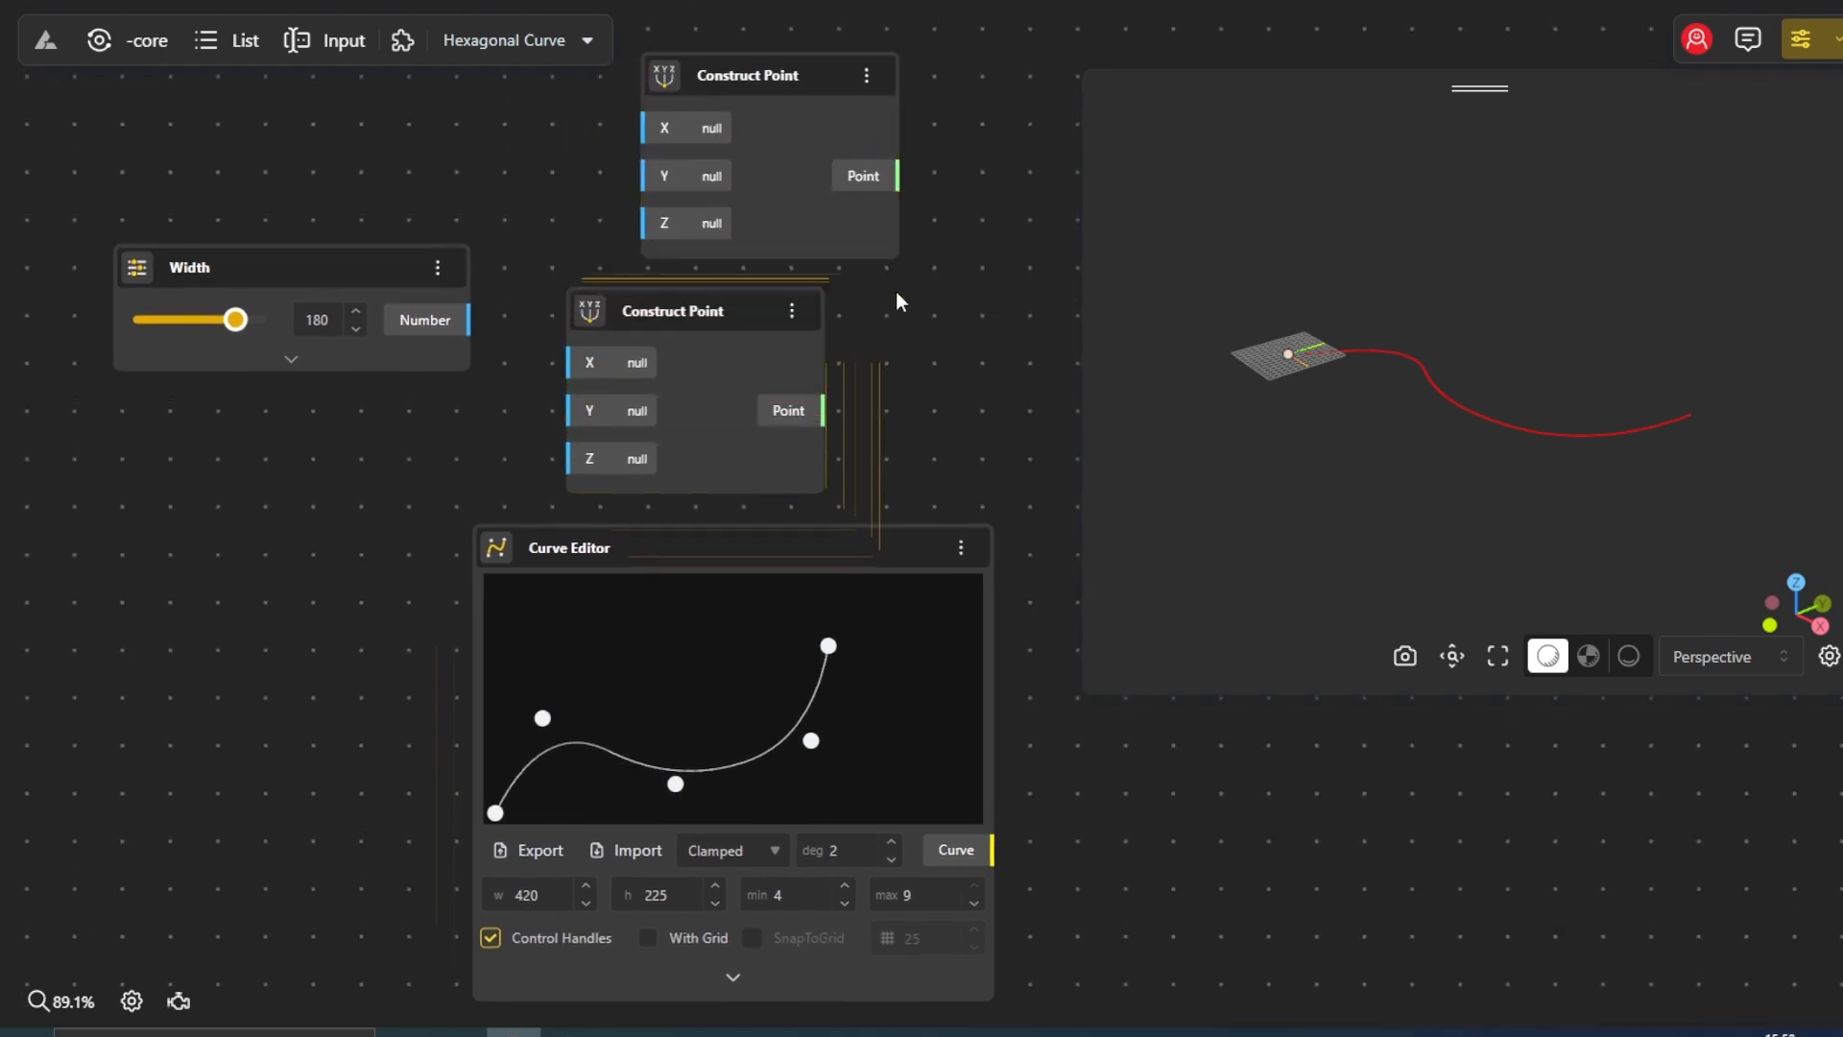
{"action": "mouse_move", "coordinate": [406, 269]}
{"action": "left_mouse_down"}
{"action": "mouse_move", "coordinate": [416, 339]}
{"action": "mouse_move", "coordinate": [590, 411]}
{"action": "left_mouse_up"}
Add a Connect With Curve node and feed it the upper point, the lower point and the Curve Editor's curve
{"action": "left_click_drag", "start_coordinate": [907, 429], "coordinate": [507, 467]}
{"action": "double_click", "coordinate": [714, 467]}
{"action": "type", "text": "conn"}
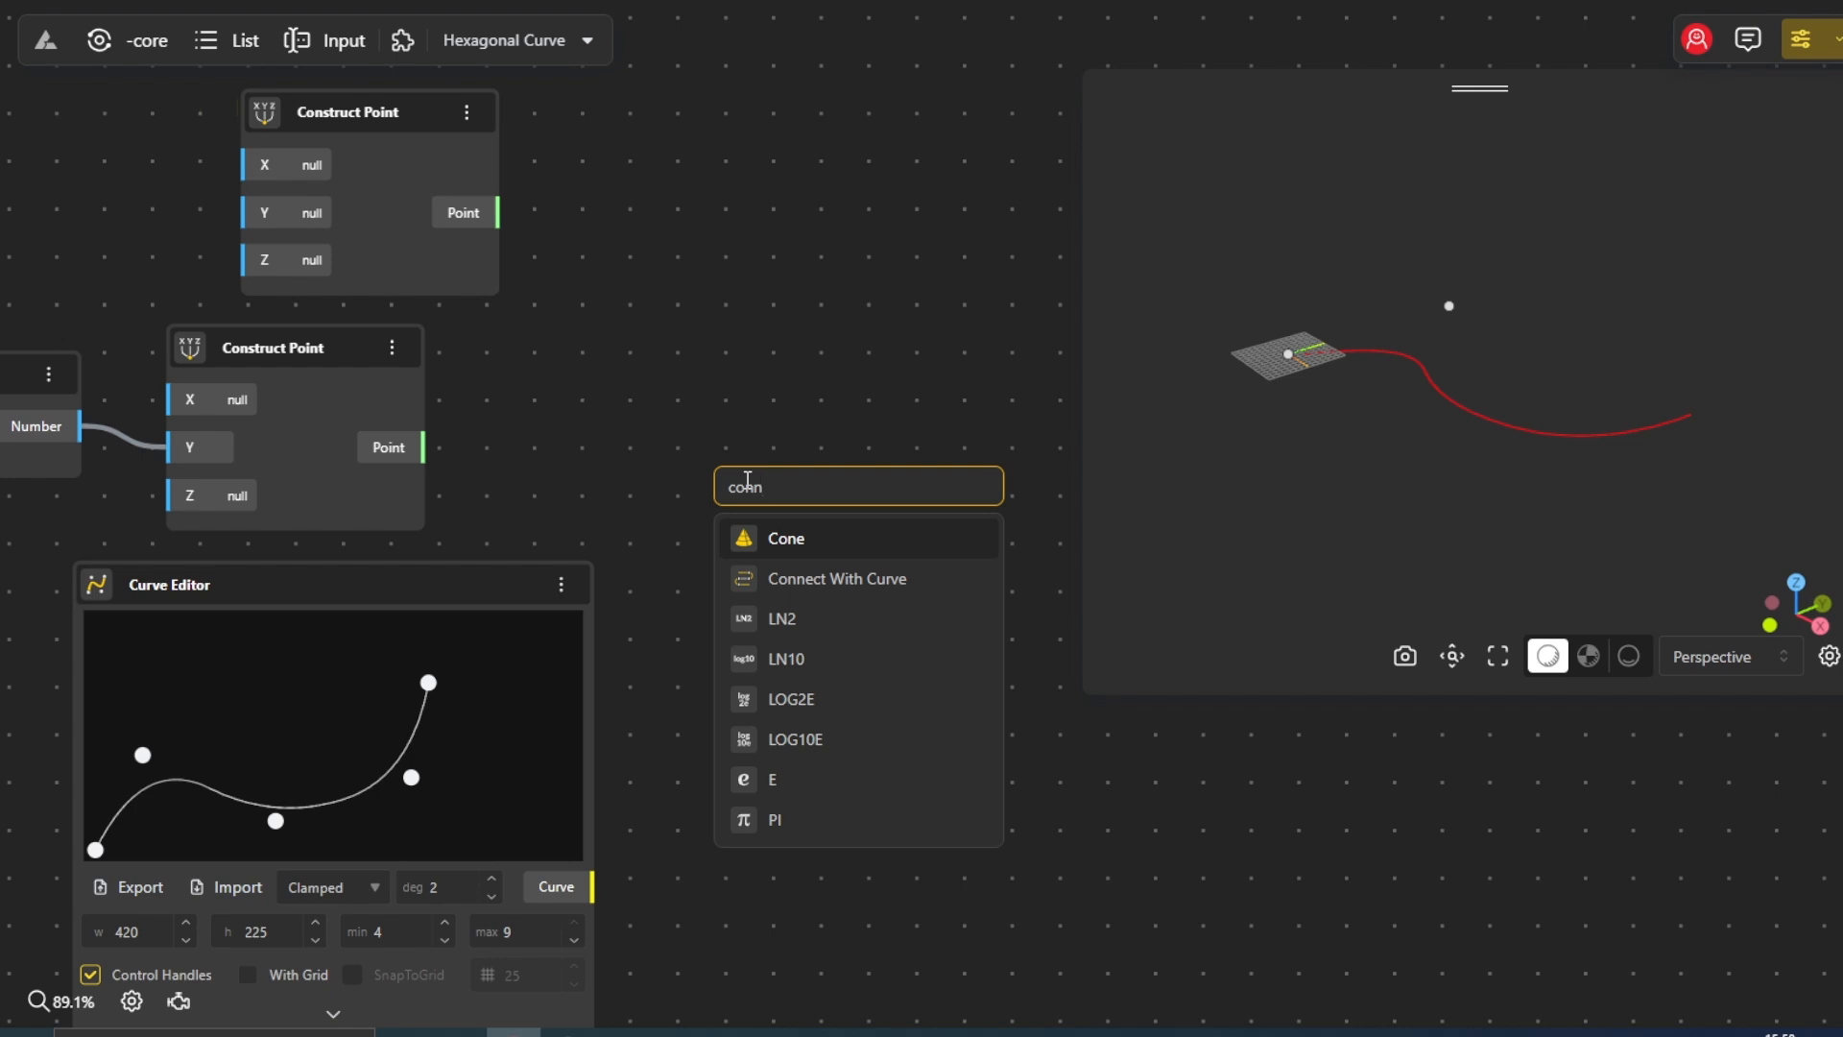
{"action": "left_click", "coordinate": [769, 580]}
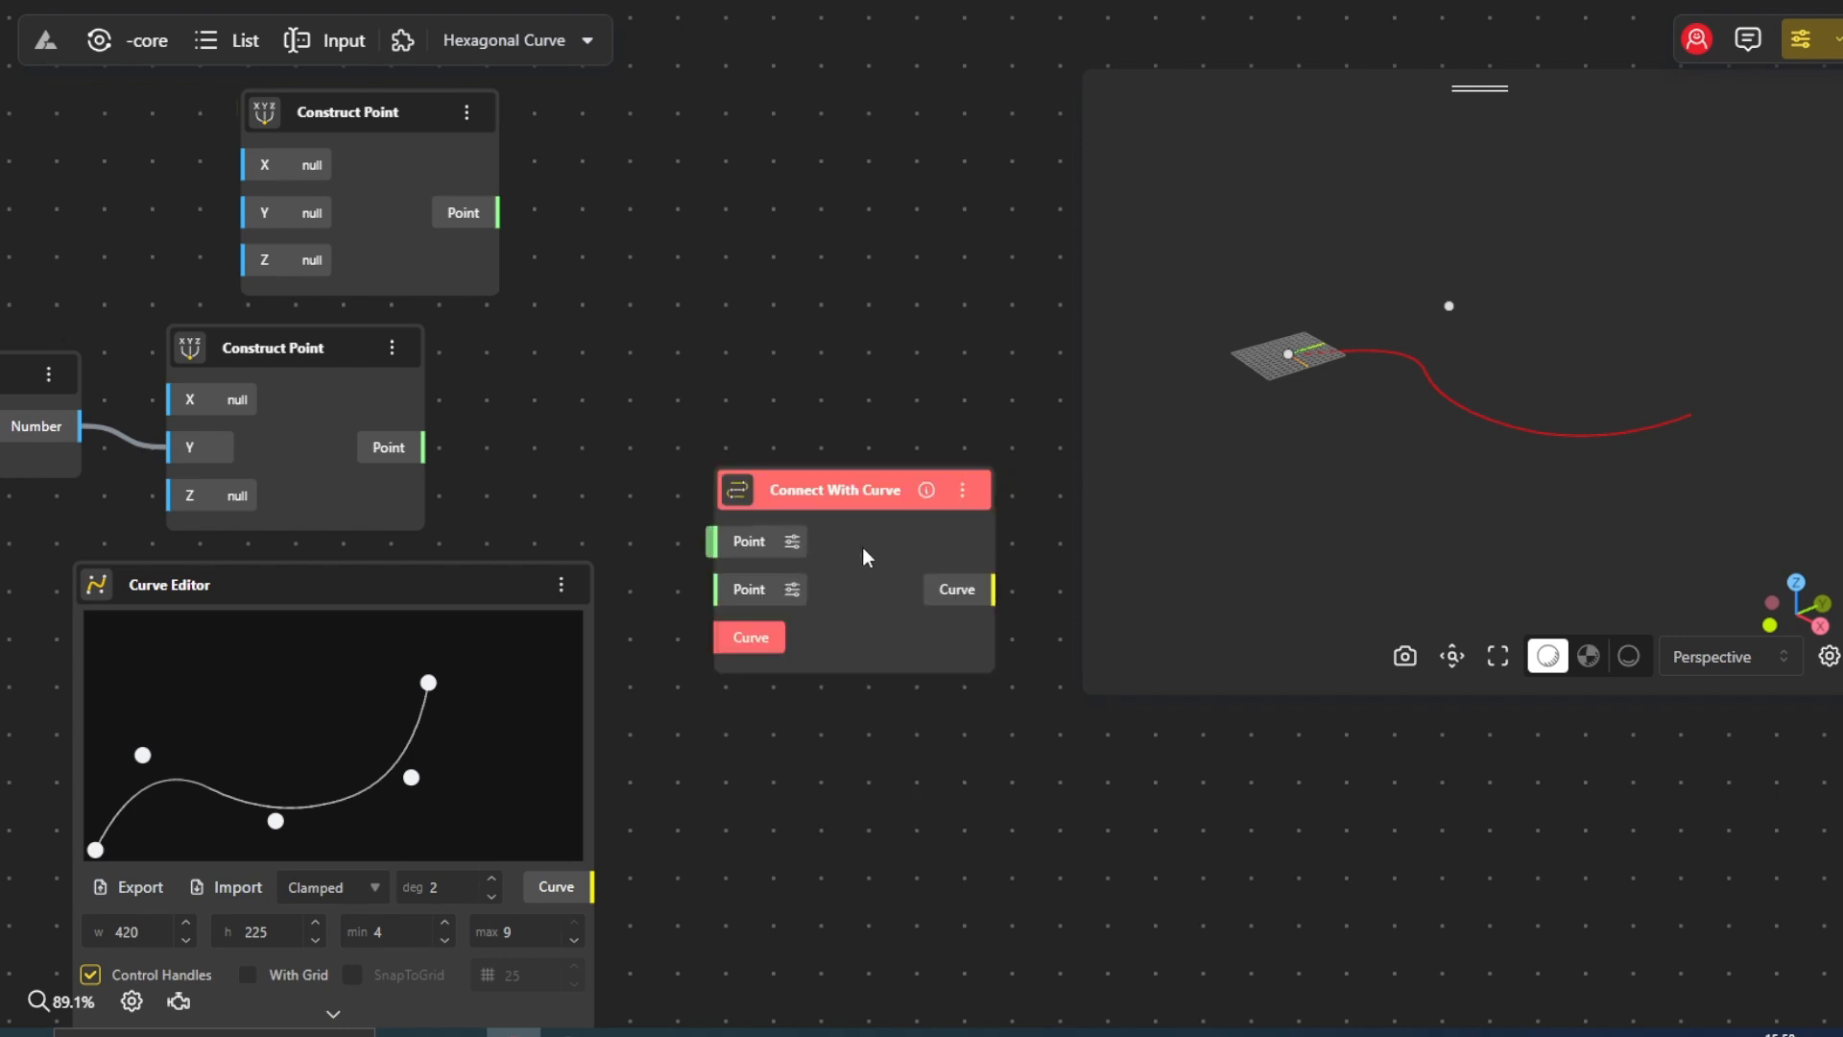
{"action": "left_click_drag", "start_coordinate": [496, 213], "coordinate": [743, 401]}
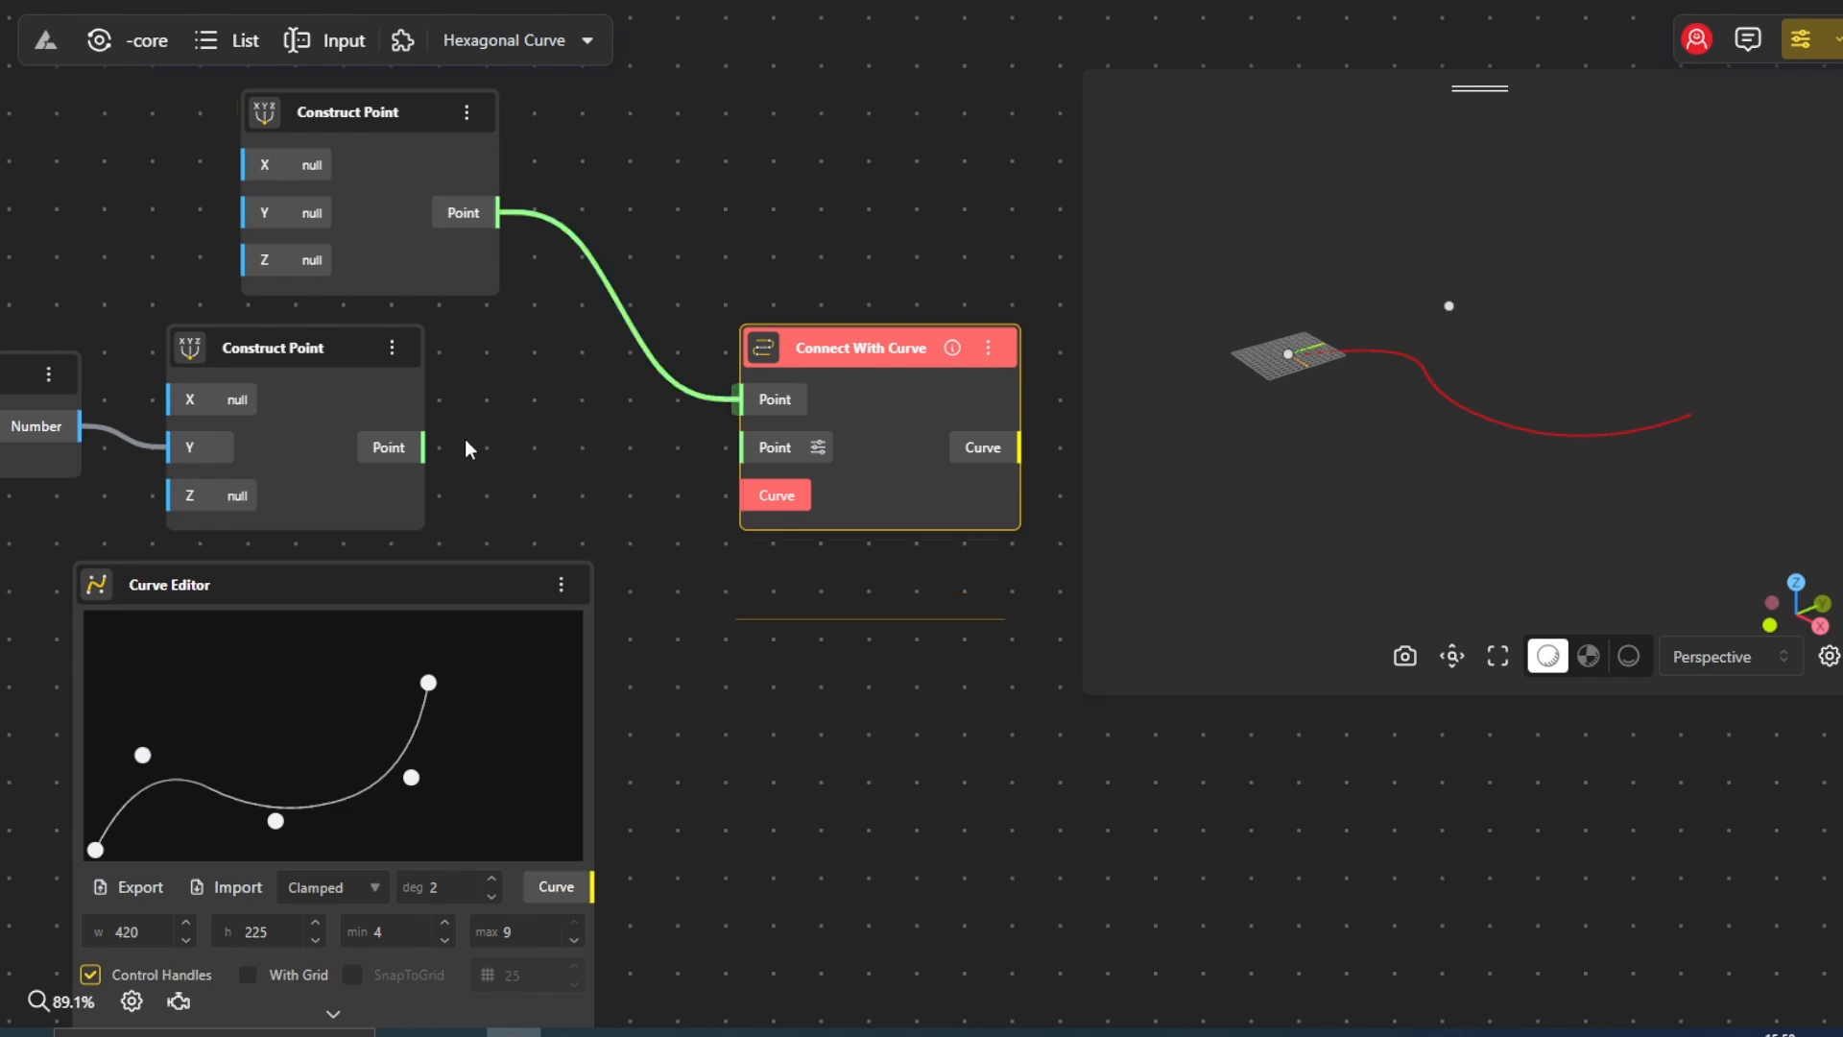
{"action": "left_click_drag", "start_coordinate": [426, 447], "coordinate": [759, 449]}
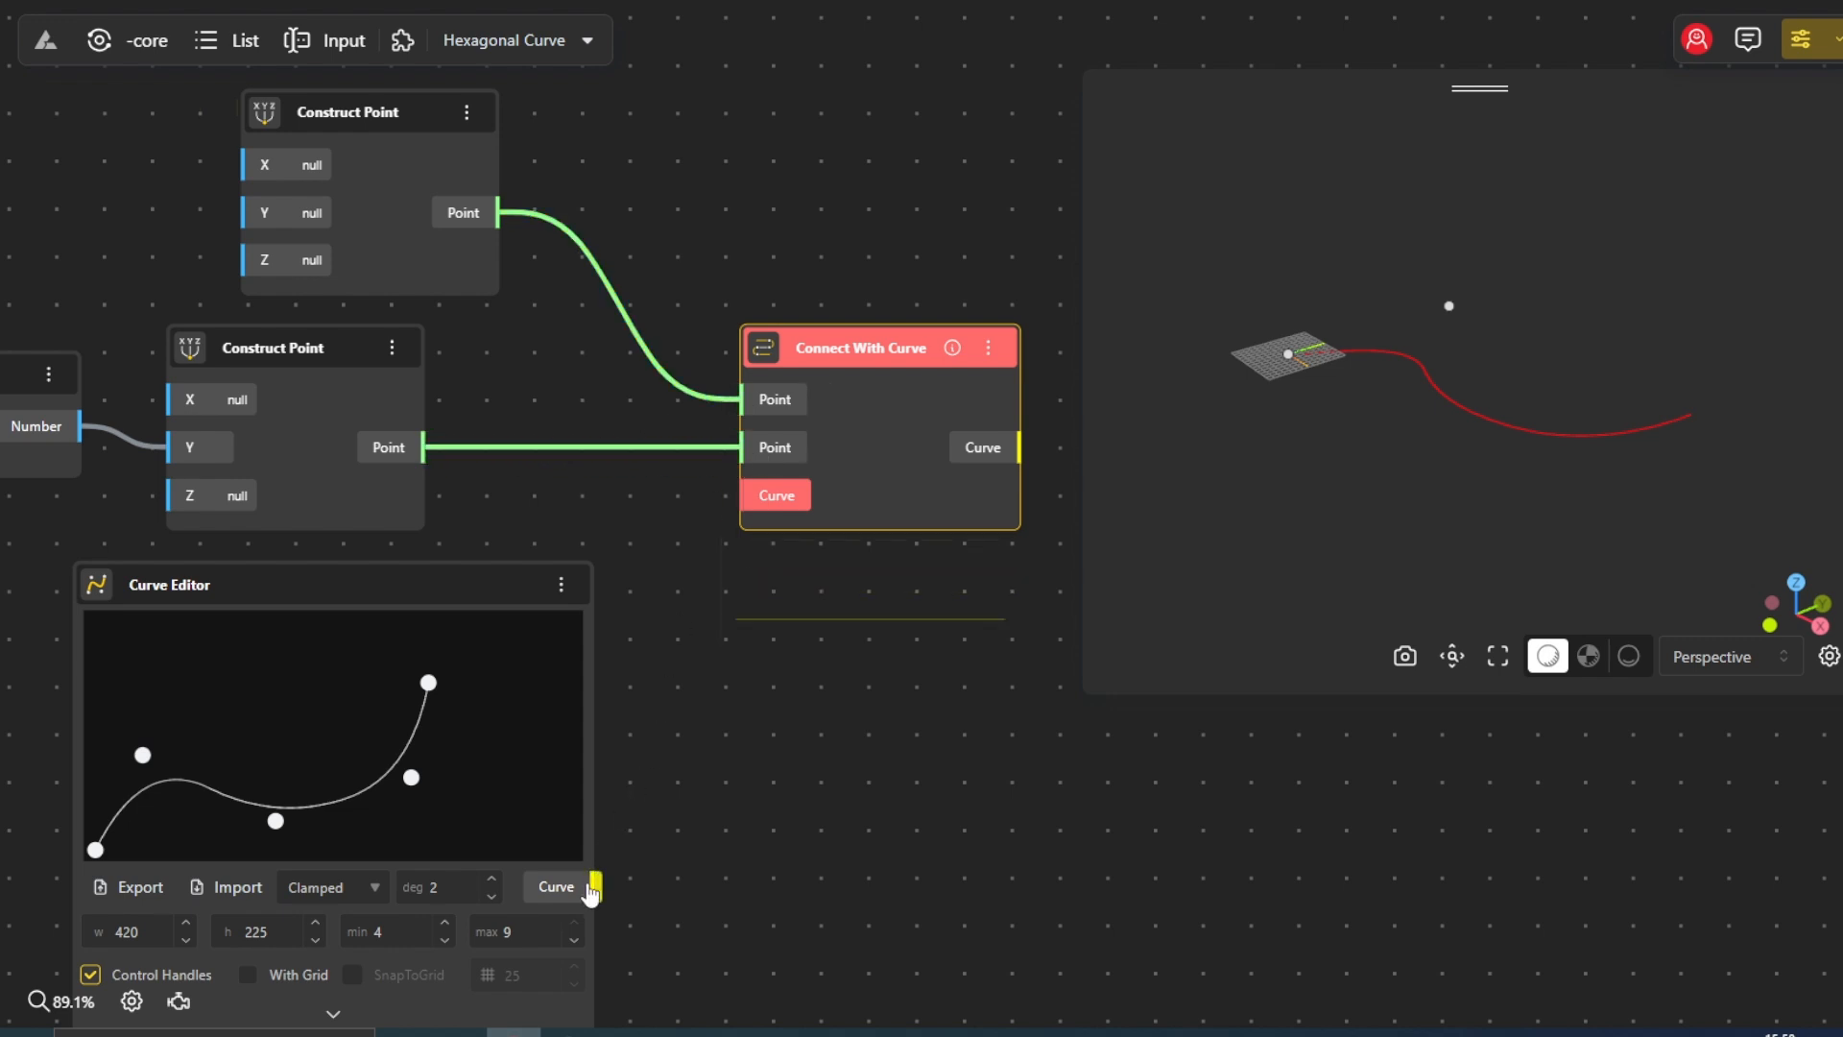
{"action": "left_click_drag", "start_coordinate": [594, 887], "coordinate": [769, 505]}
Hide the preview geometry of both Construct Point nodes
{"action": "left_click_drag", "start_coordinate": [173, 79], "coordinate": [550, 612]}
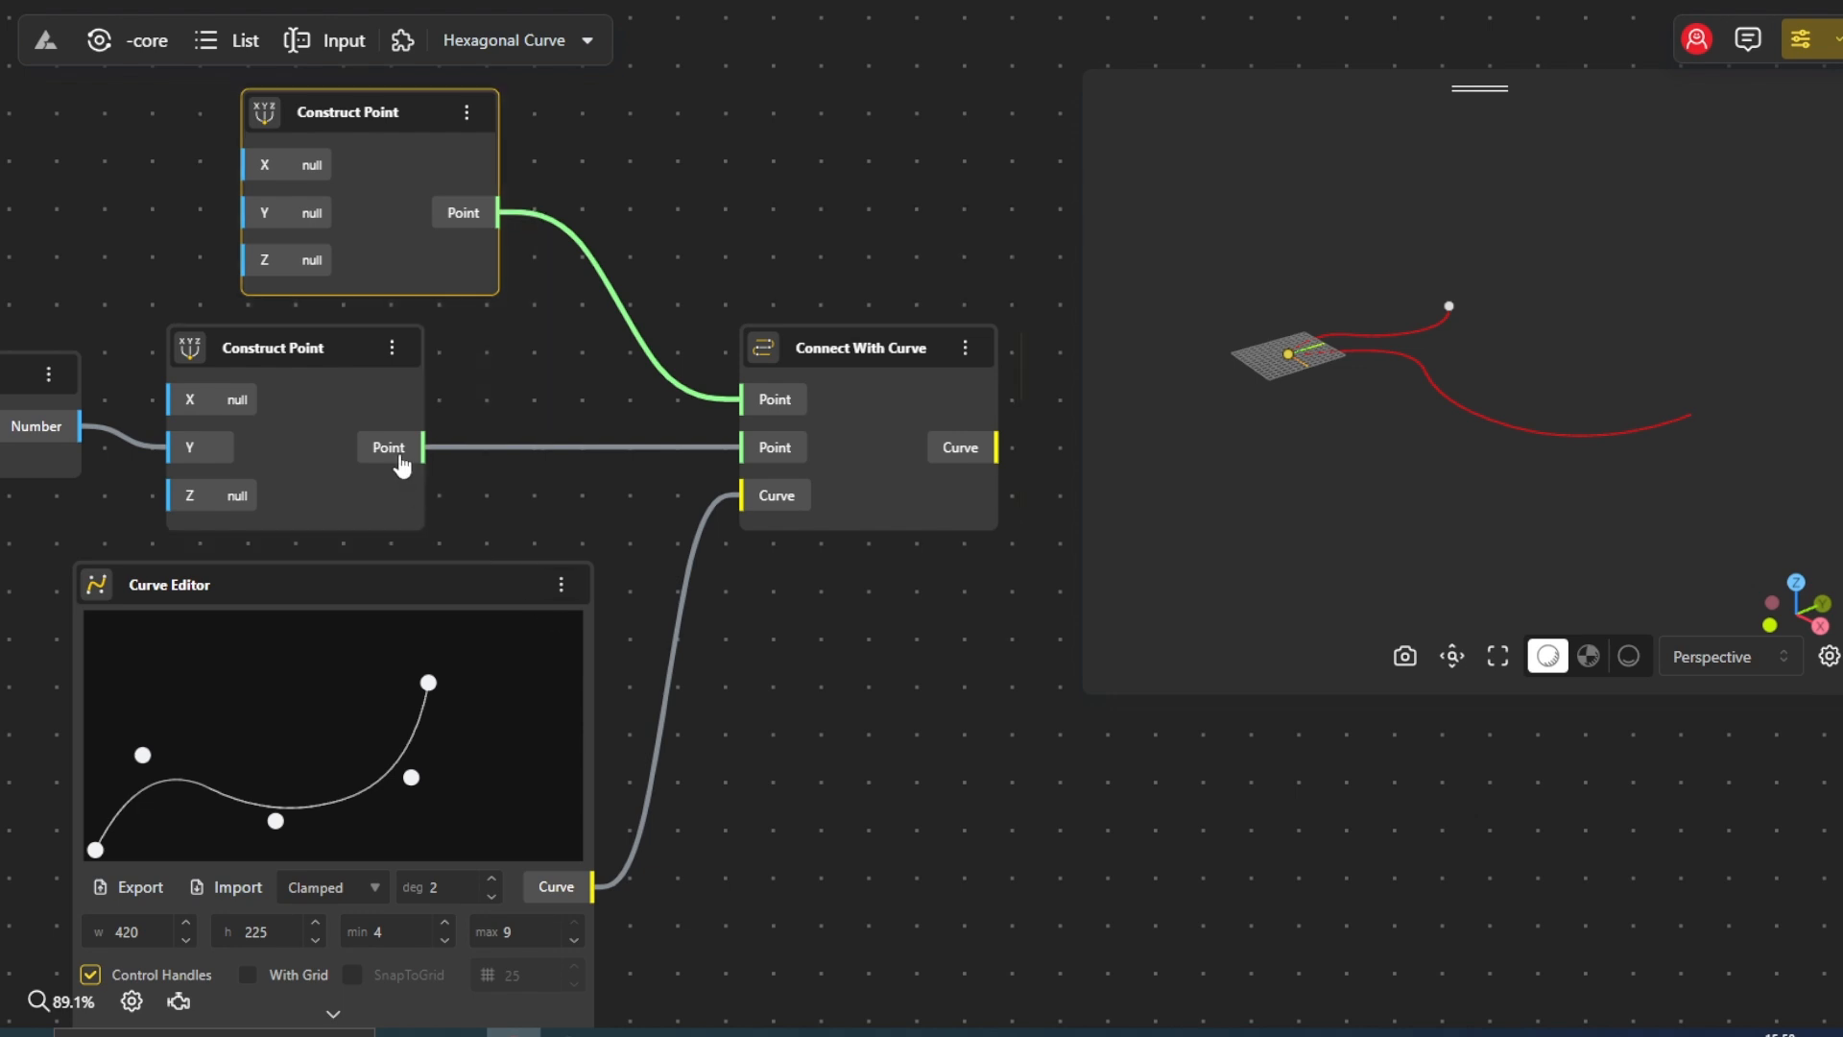
{"action": "left_click", "coordinate": [451, 301]}
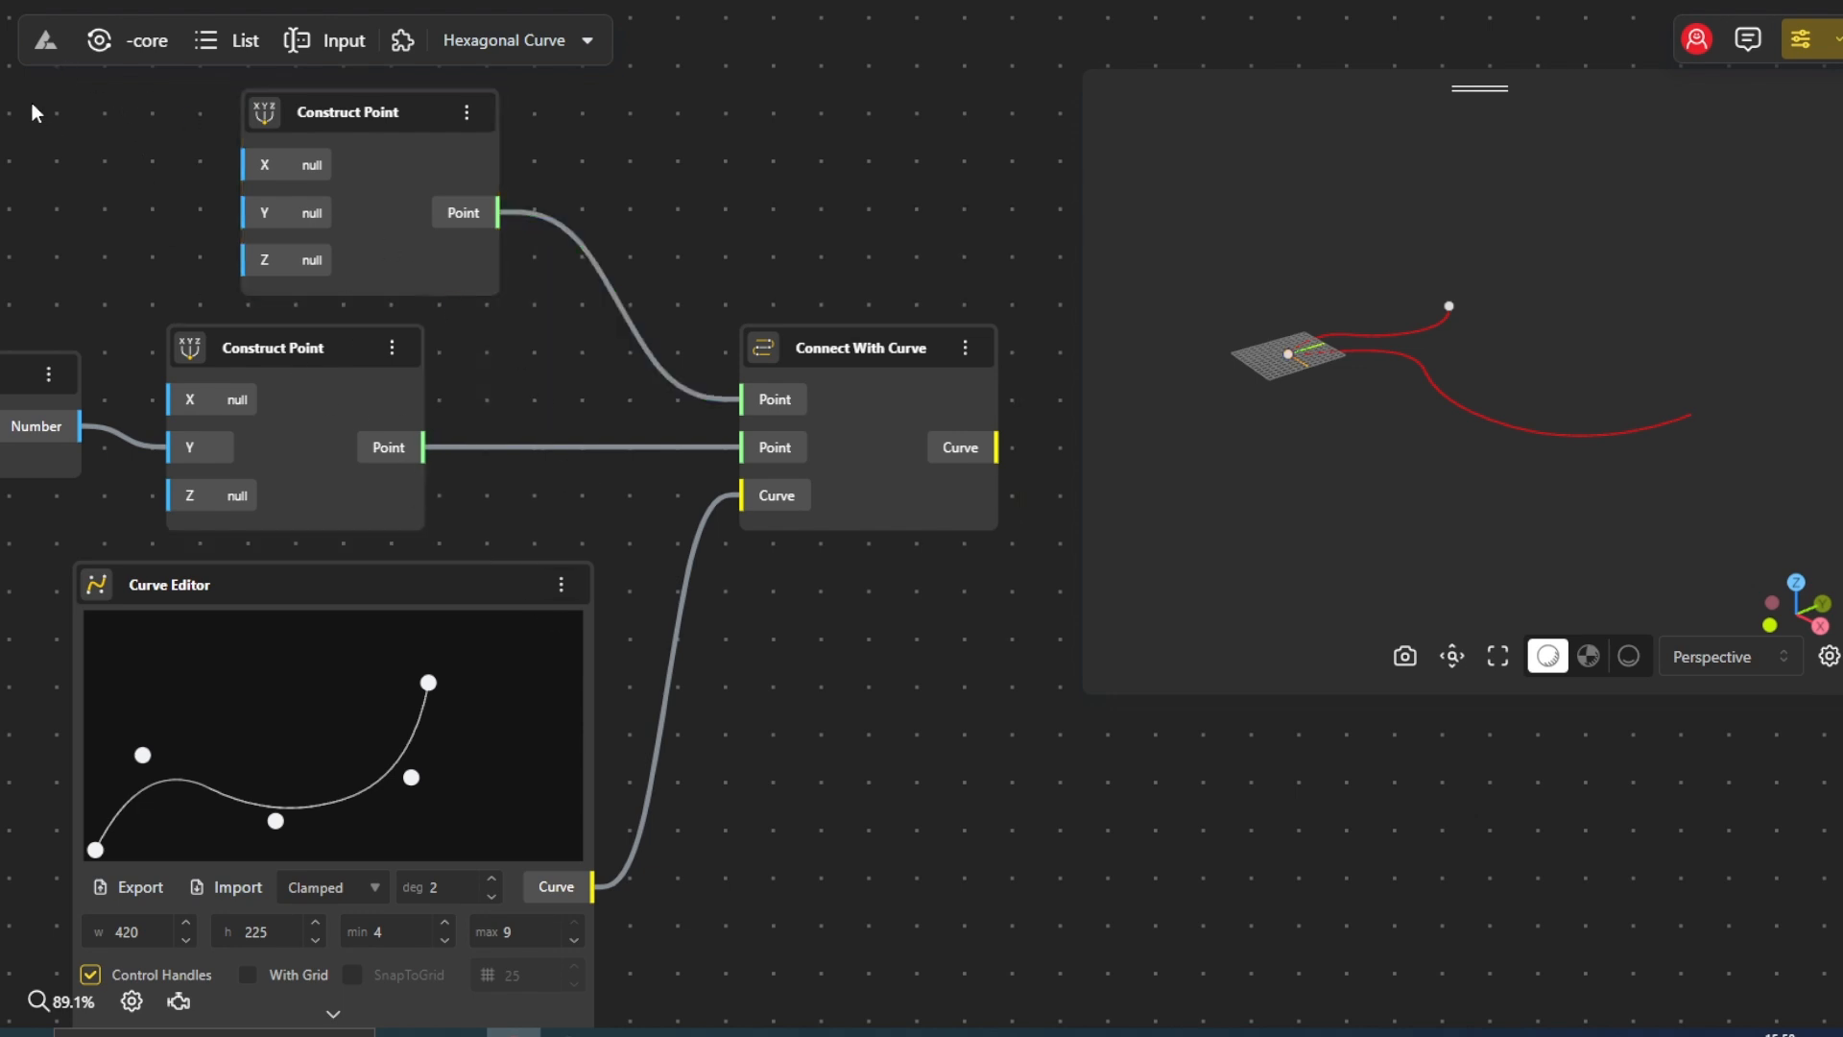
{"action": "left_click_drag", "start_coordinate": [62, 73], "coordinate": [573, 593]}
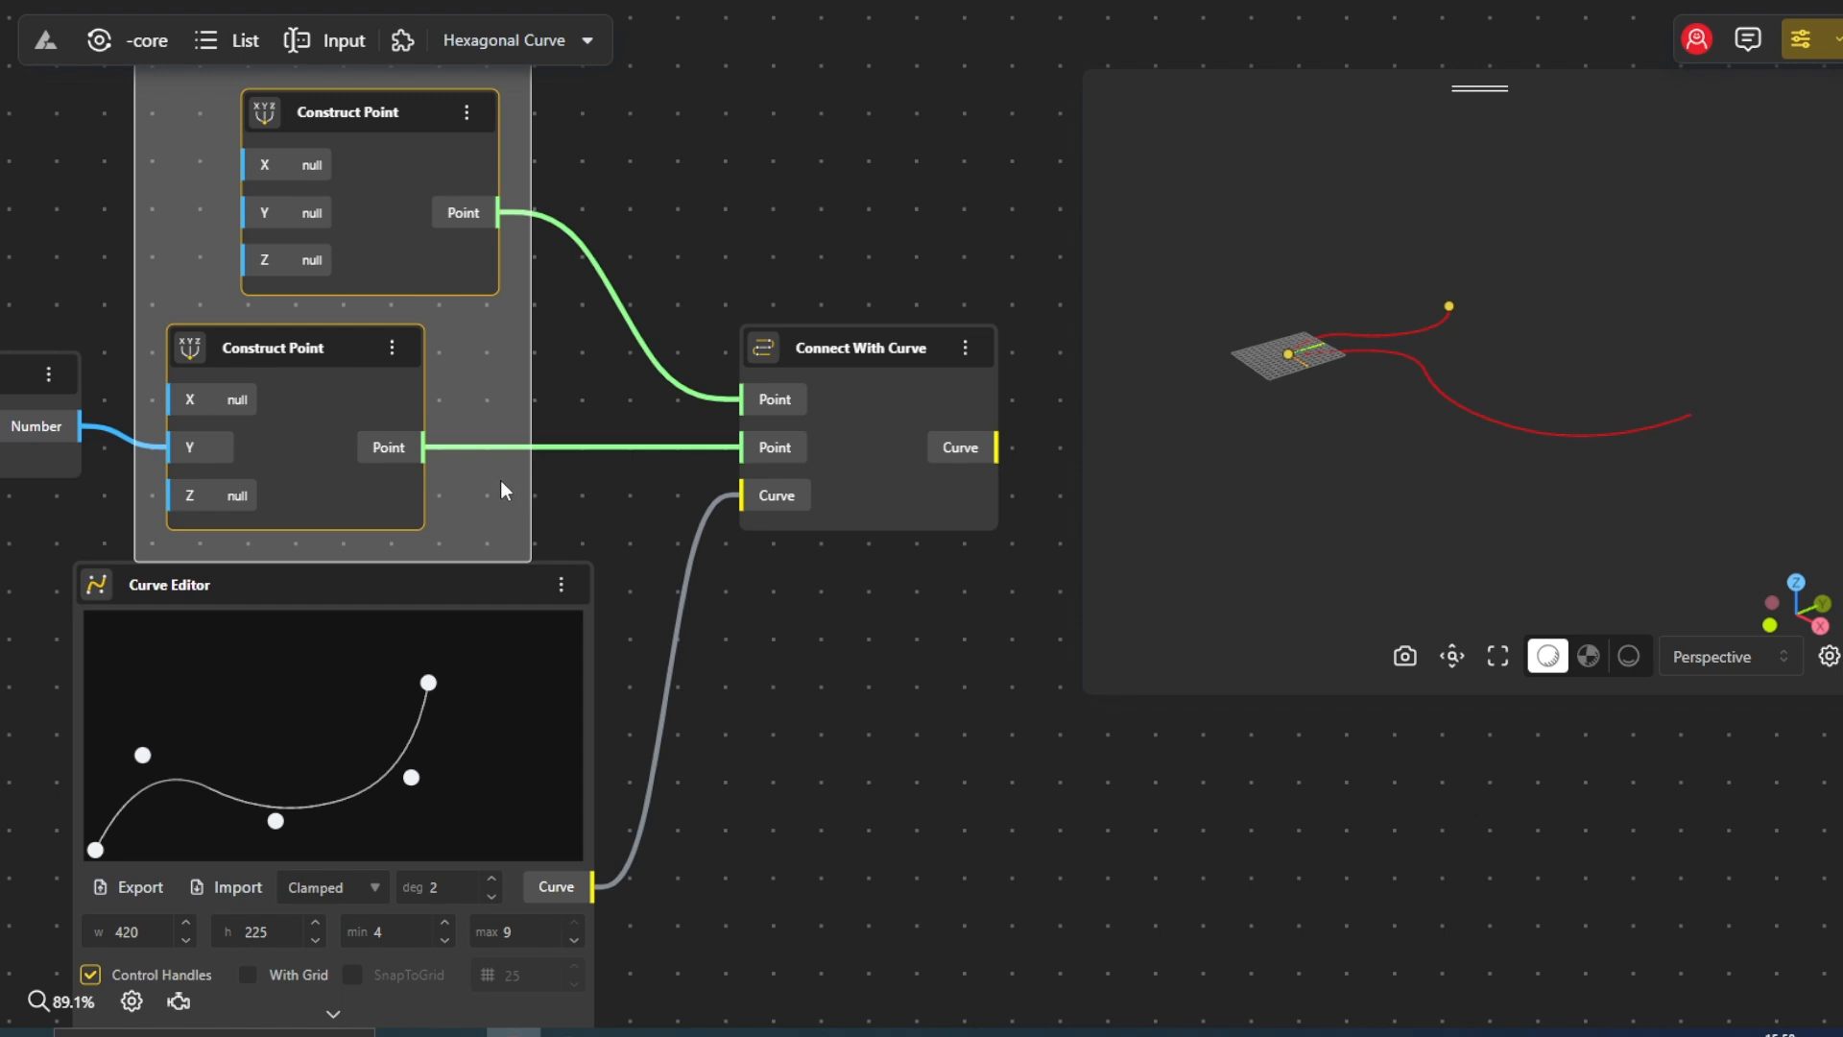
{"action": "right_click", "coordinate": [459, 405]}
{"action": "left_click", "coordinate": [508, 424]}
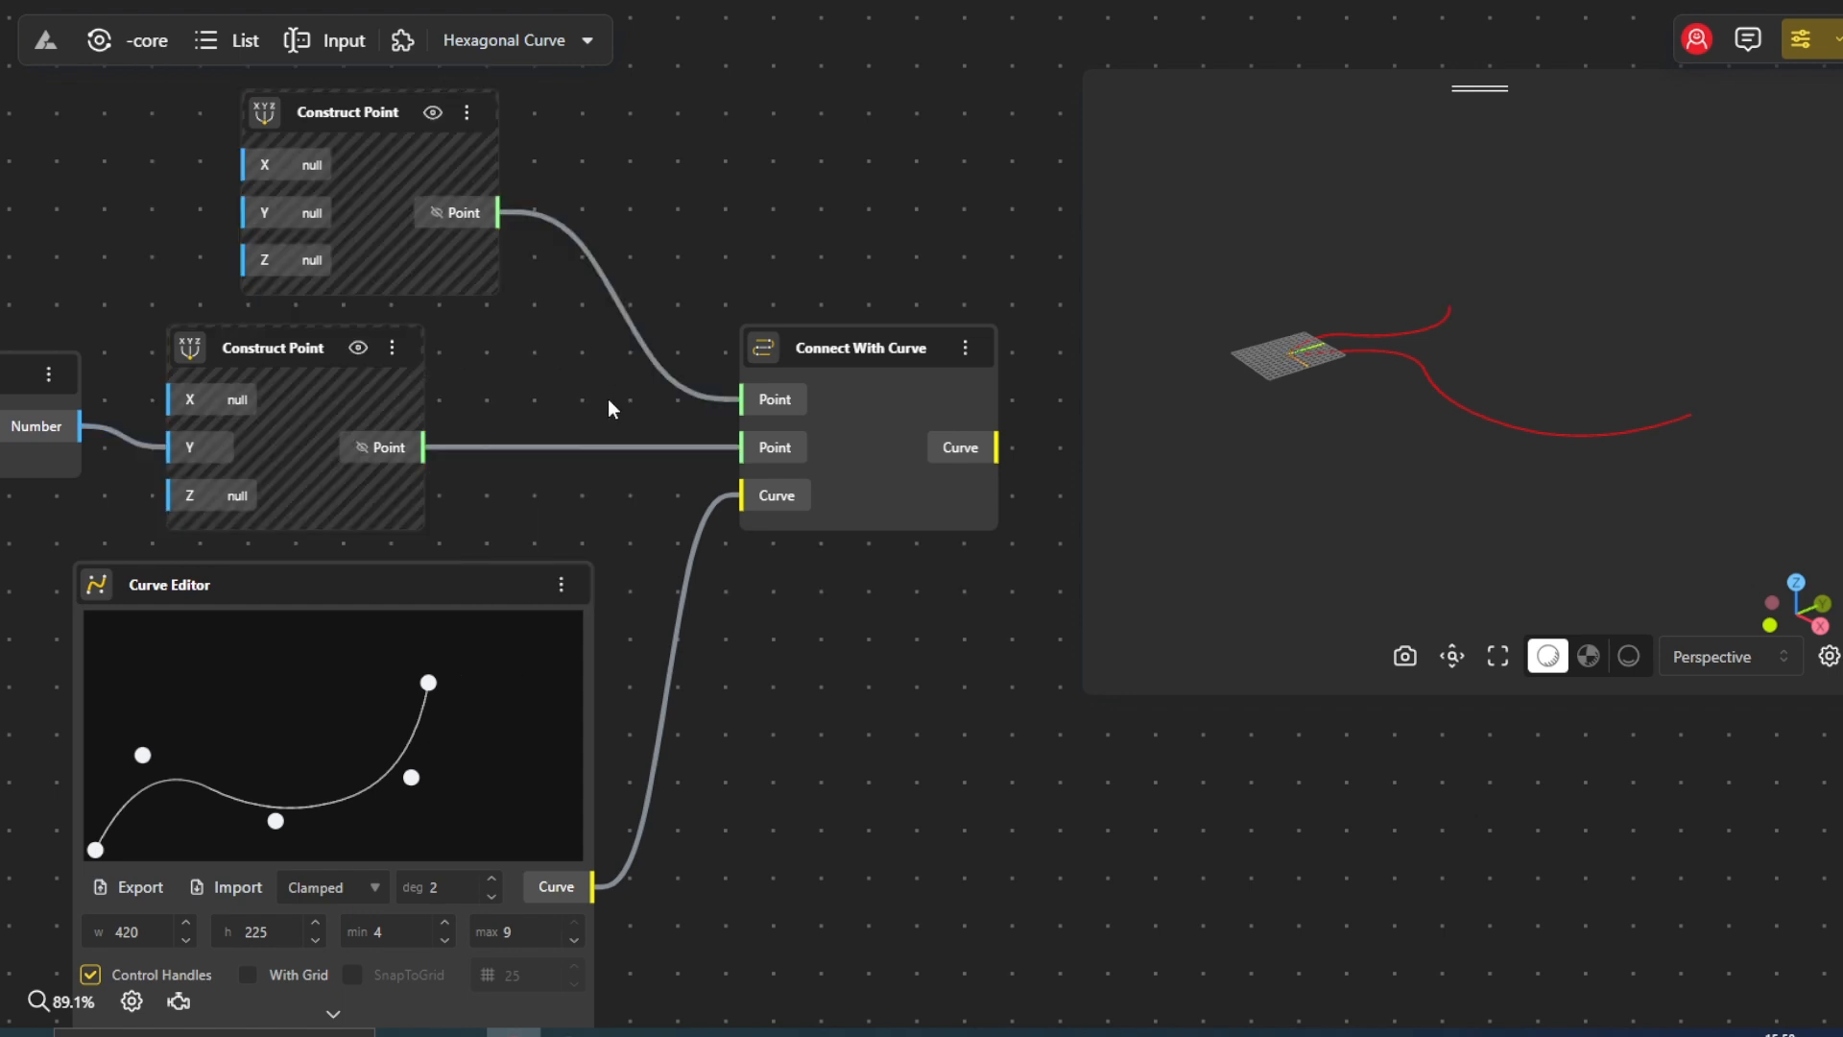
Hide the Curve Editor's curve output from the 3D preview
{"action": "scroll", "coordinate": [632, 430], "scroll_direction": "down", "scroll_amount": 1}
{"action": "scroll", "coordinate": [632, 430], "scroll_direction": "down", "scroll_amount": 2}
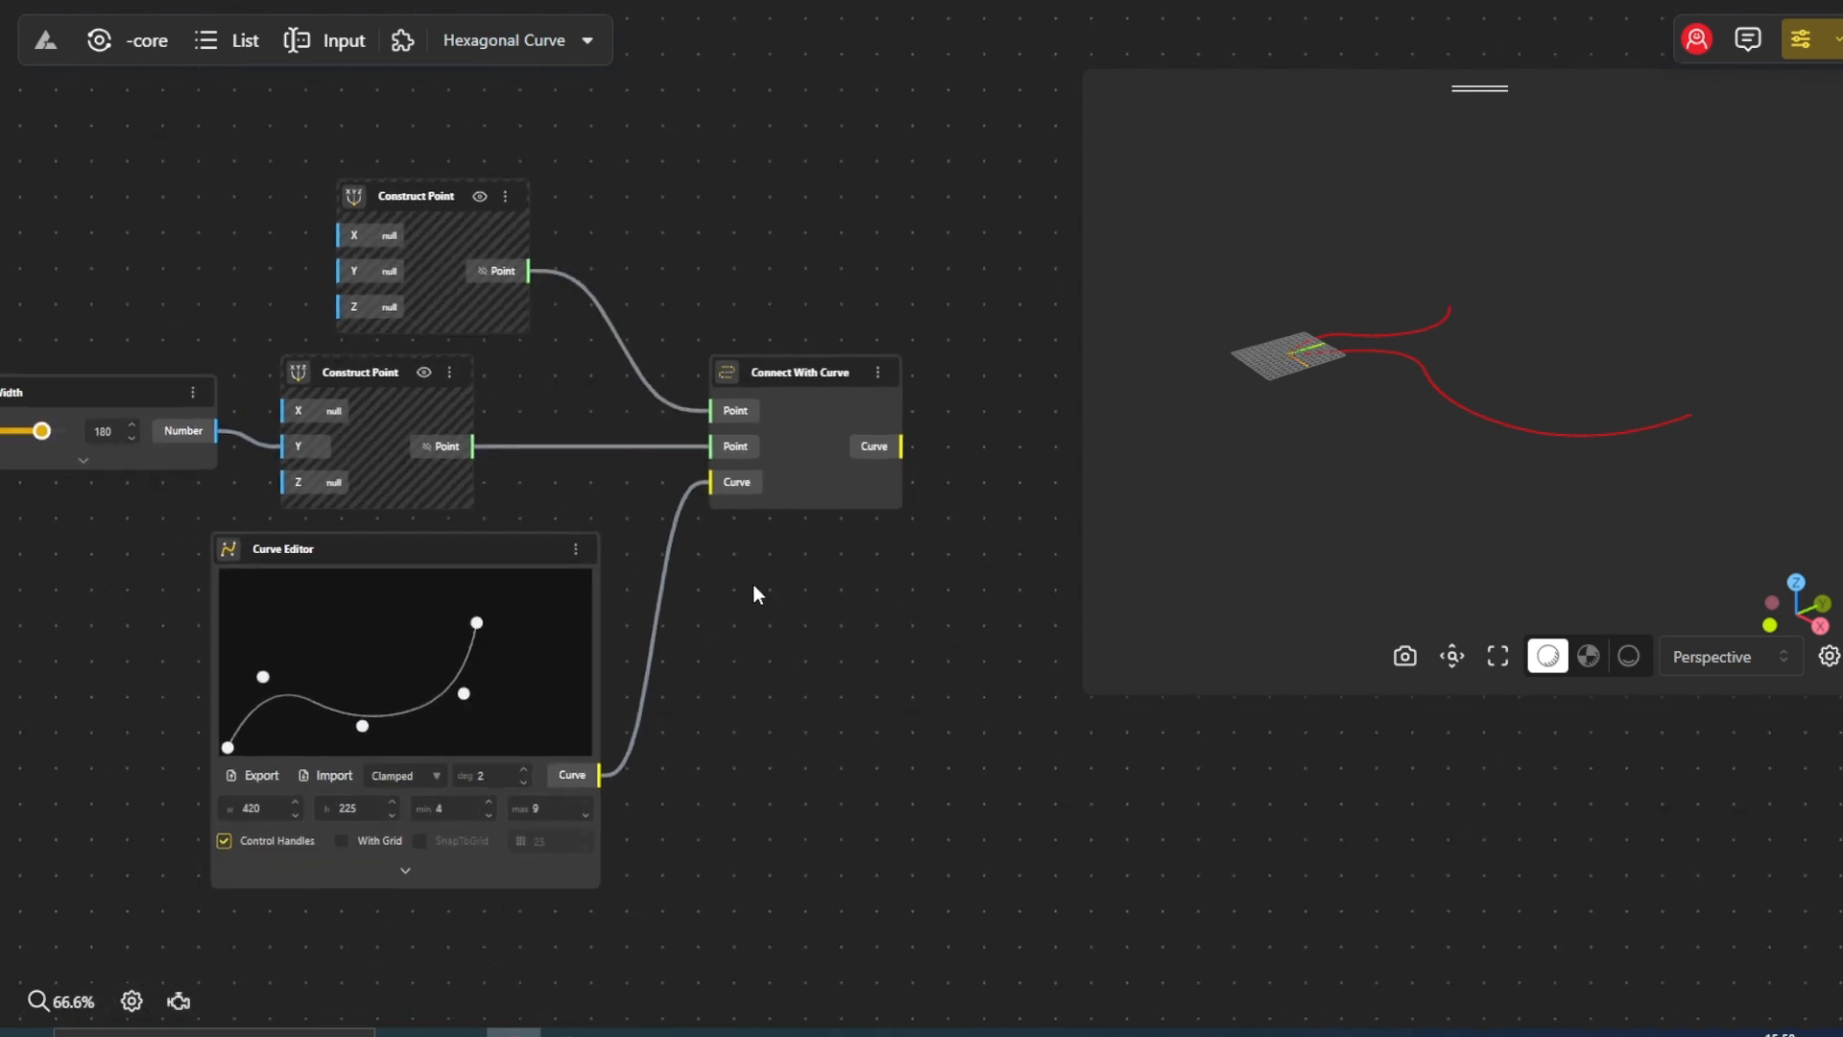
{"action": "middle_click_drag", "start_coordinate": [753, 584], "coordinate": [546, 598]}
{"action": "right_click", "coordinate": [381, 787]}
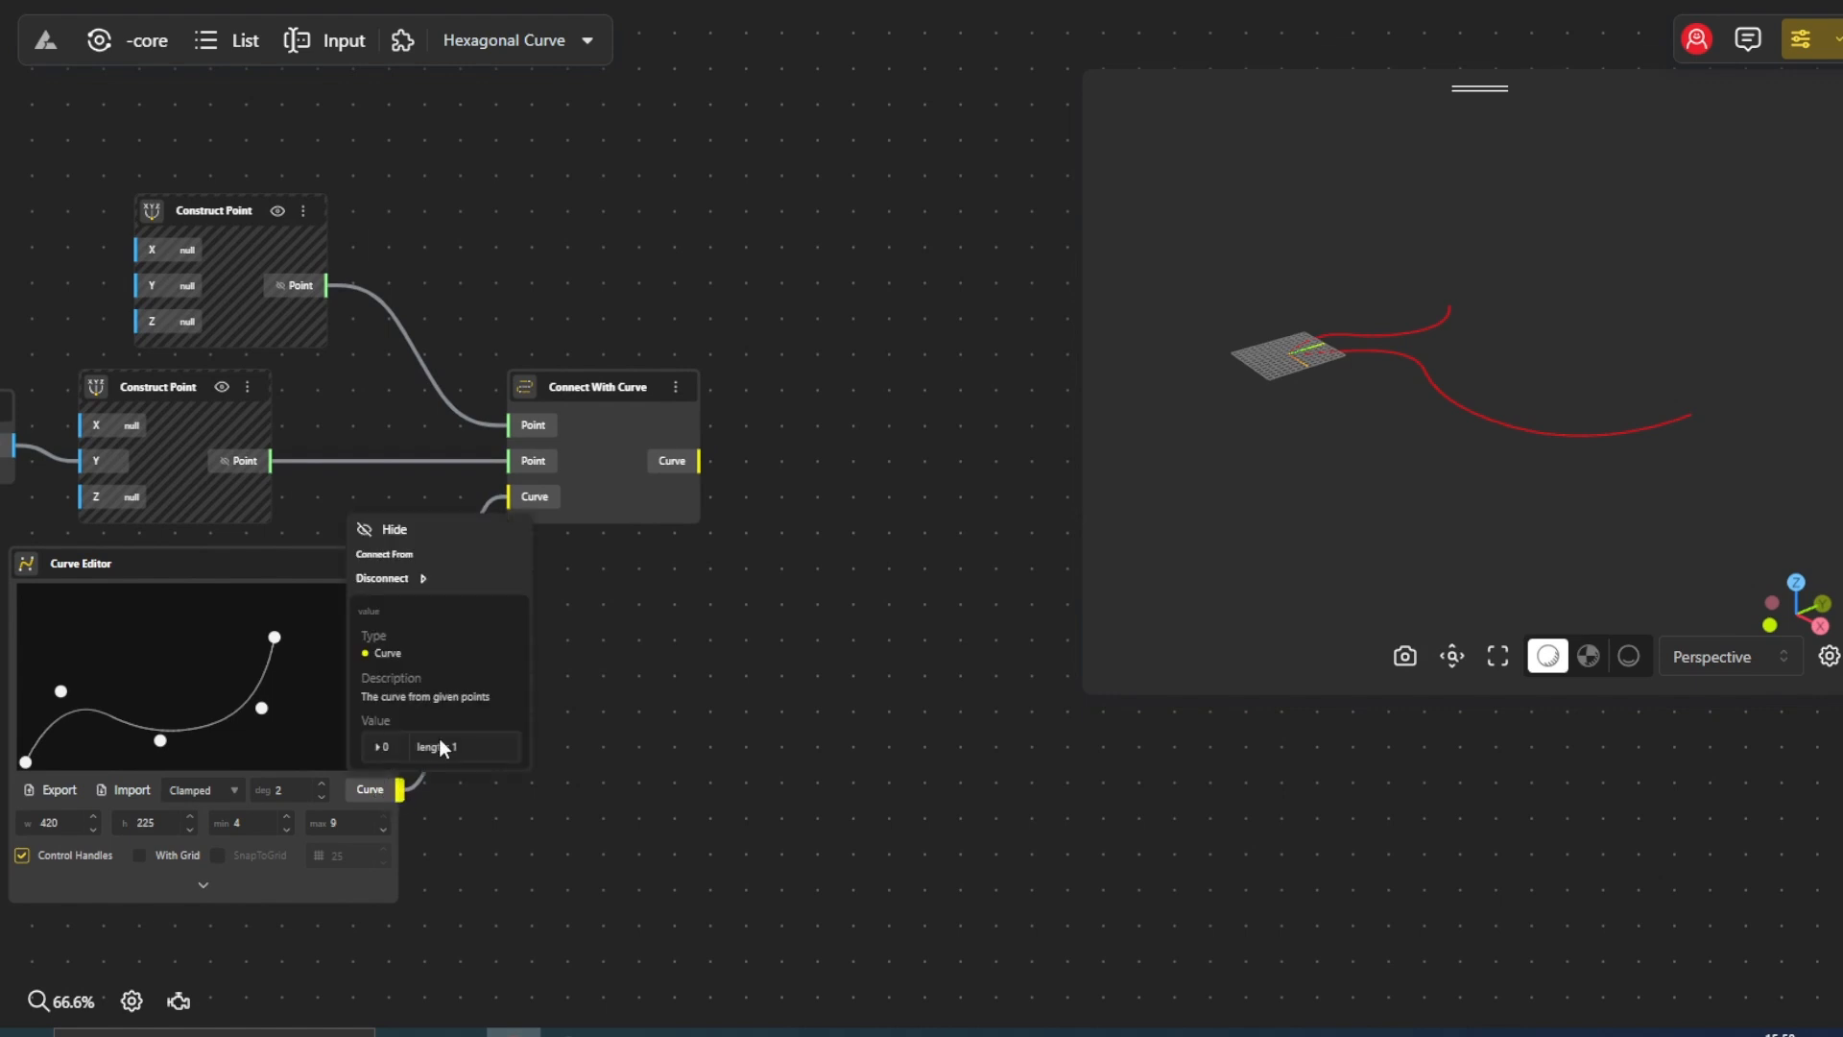
{"action": "left_click", "coordinate": [433, 544]}
Add a Divide By Count node and connect the Connect With Curve output to its Curve input
{"action": "middle_click_drag", "start_coordinate": [670, 601], "coordinate": [593, 638]}
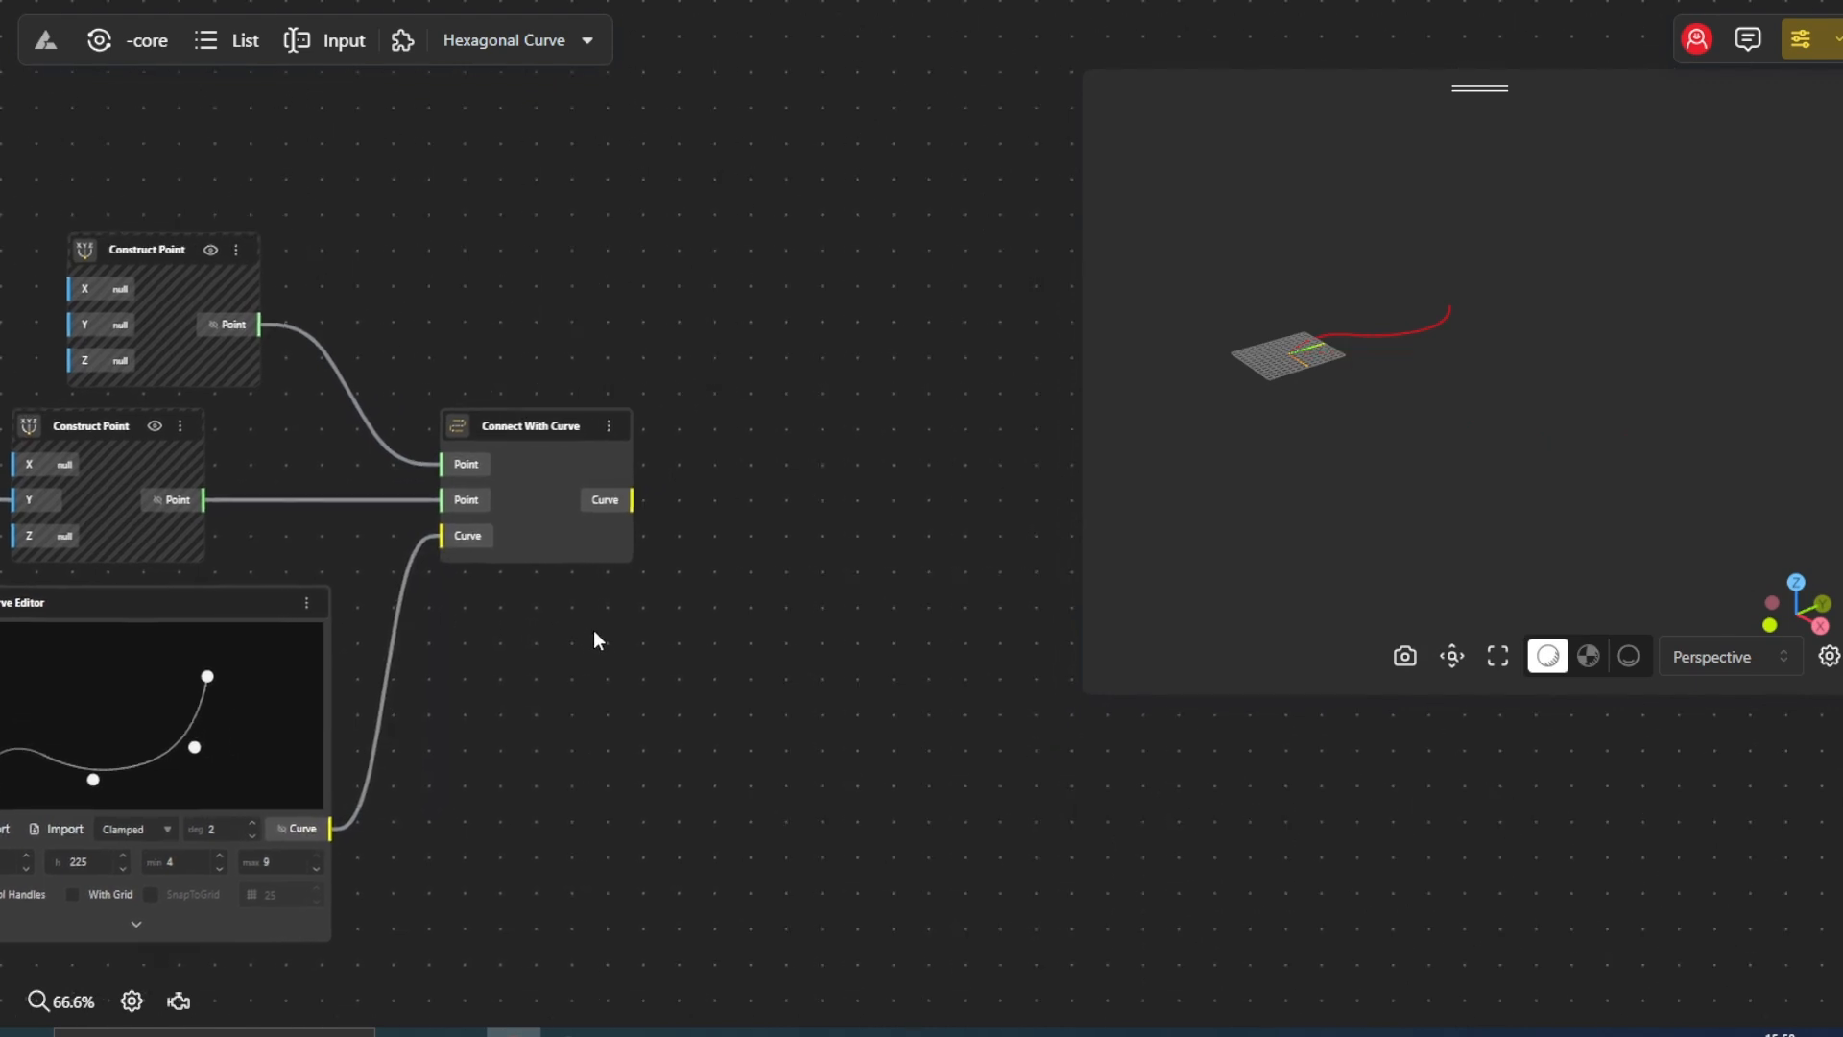
{"action": "scroll", "coordinate": [1303, 401], "scroll_direction": "up", "scroll_amount": 7}
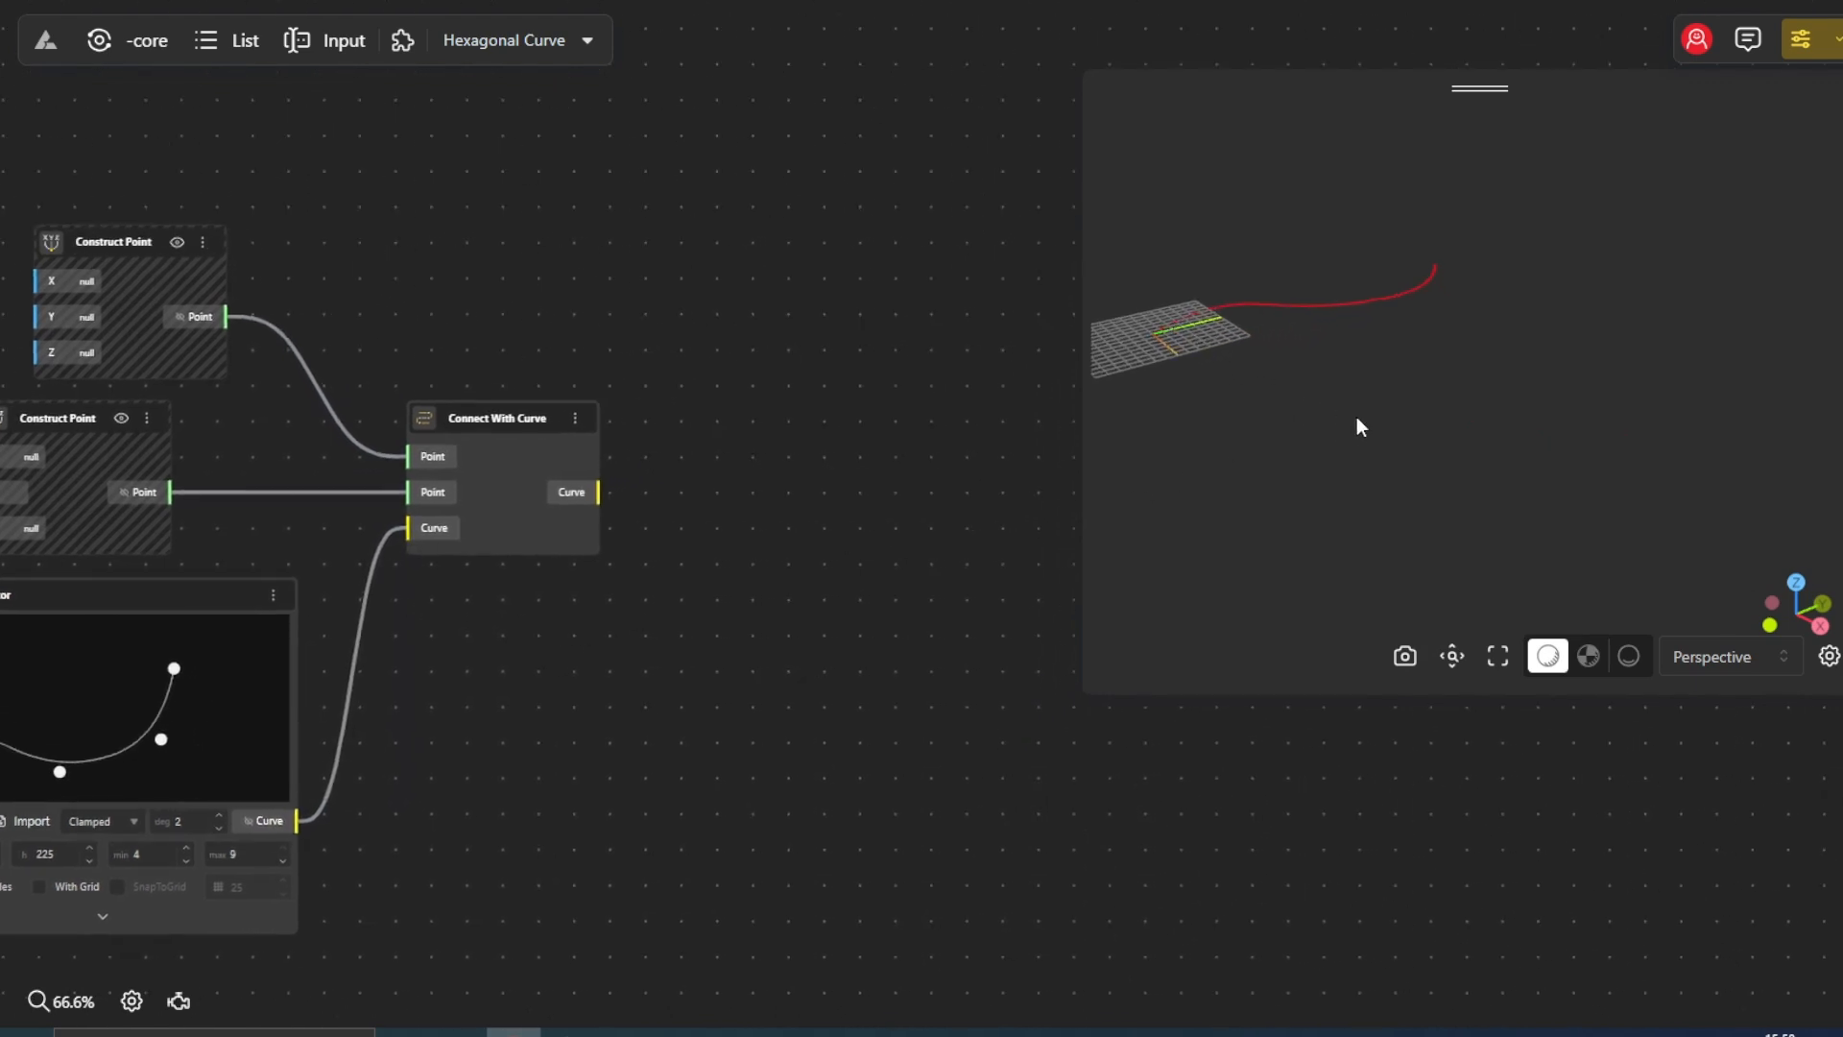
{"action": "right_click_drag", "start_coordinate": [1357, 417], "coordinate": [1595, 509]}
{"action": "scroll", "coordinate": [1504, 483], "scroll_direction": "up", "scroll_amount": 2}
{"action": "scroll", "coordinate": [1504, 482], "scroll_direction": "up", "scroll_amount": 5}
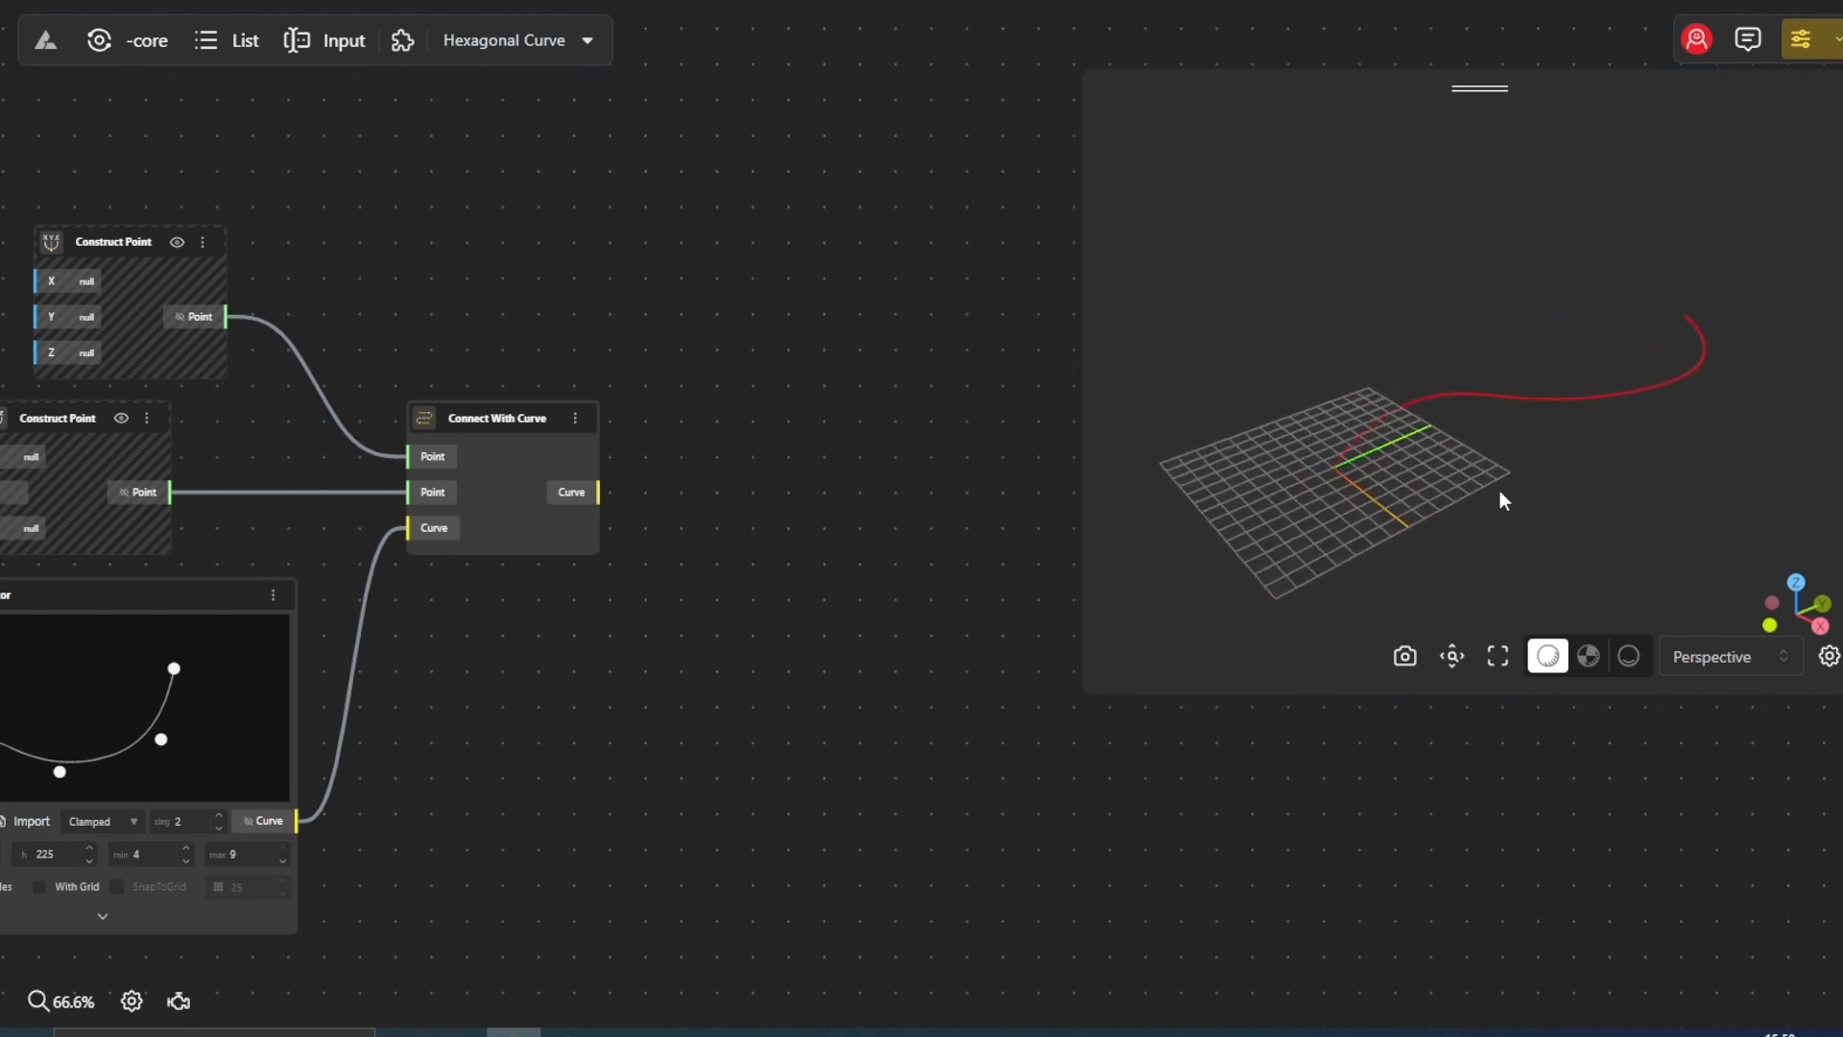
{"action": "mouse_move", "coordinate": [1499, 492]}
{"action": "left_mouse_down"}
{"action": "mouse_move", "coordinate": [1478, 464]}
{"action": "mouse_move", "coordinate": [1488, 492]}
{"action": "left_mouse_up"}
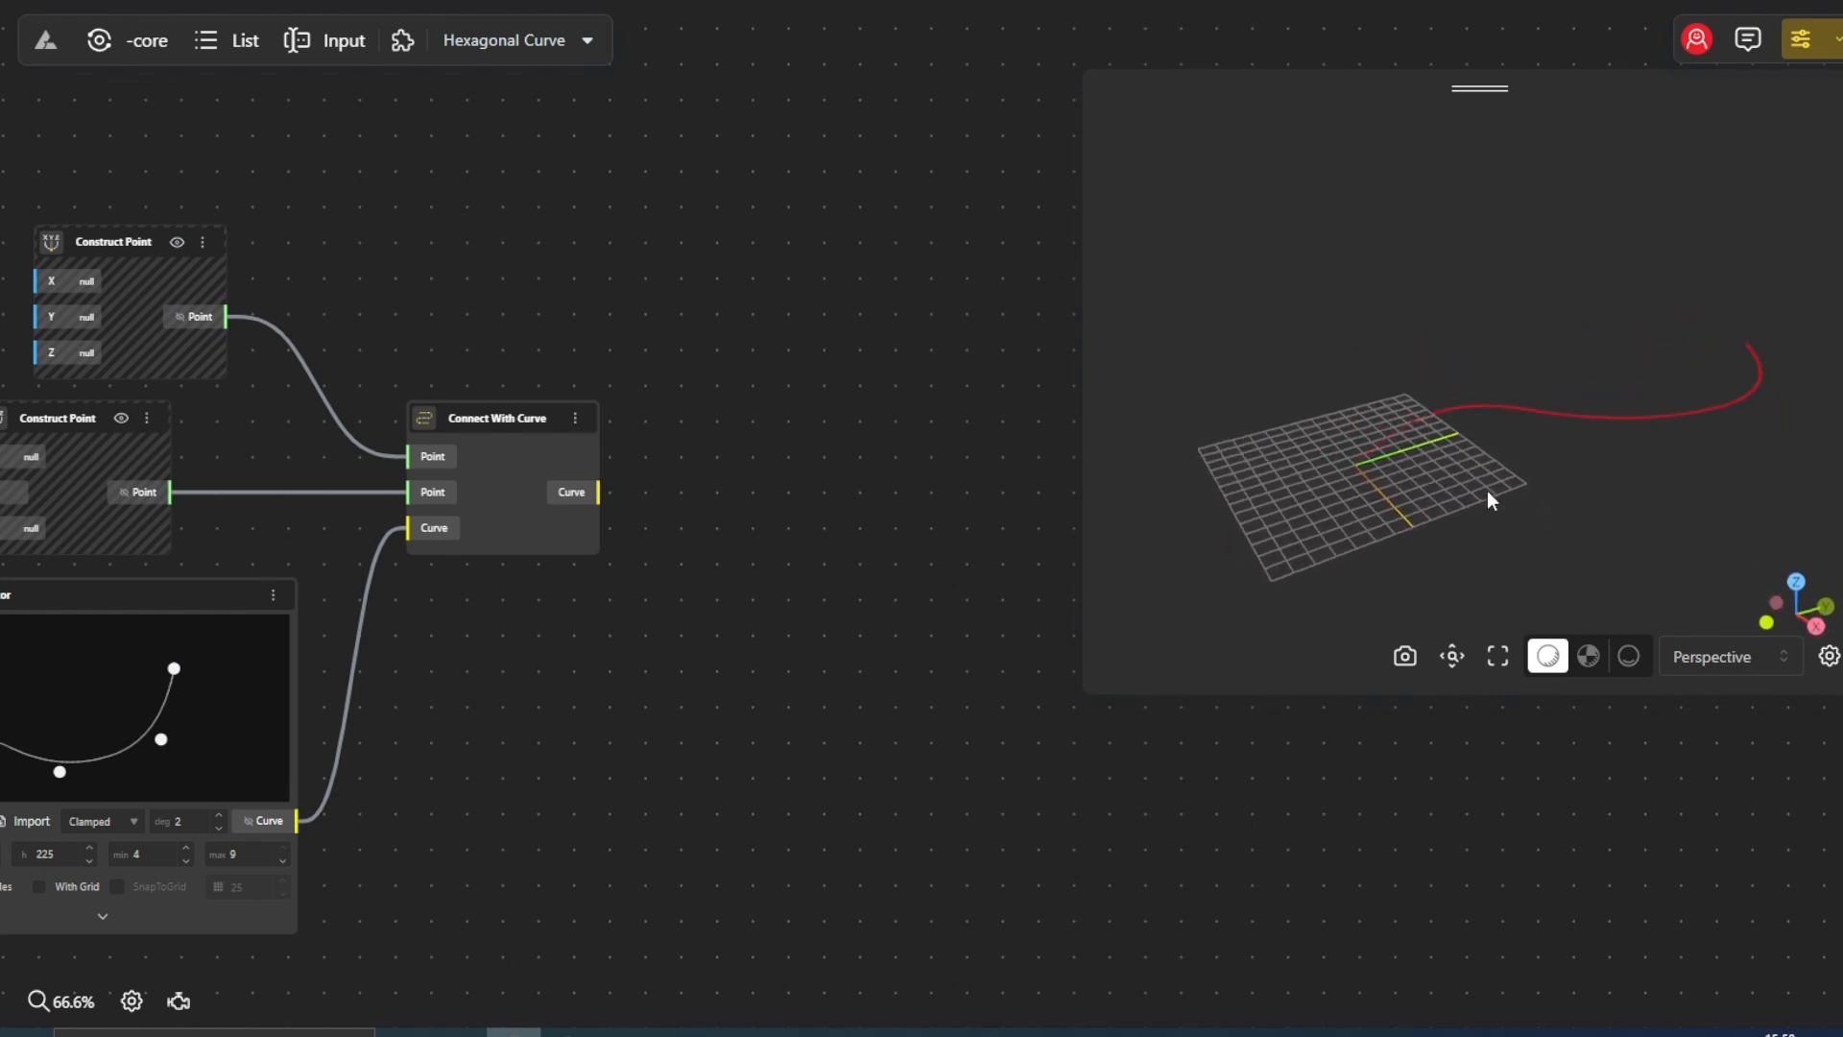
{"action": "double_click", "coordinate": [717, 501]}
{"action": "type", "text": "di"}
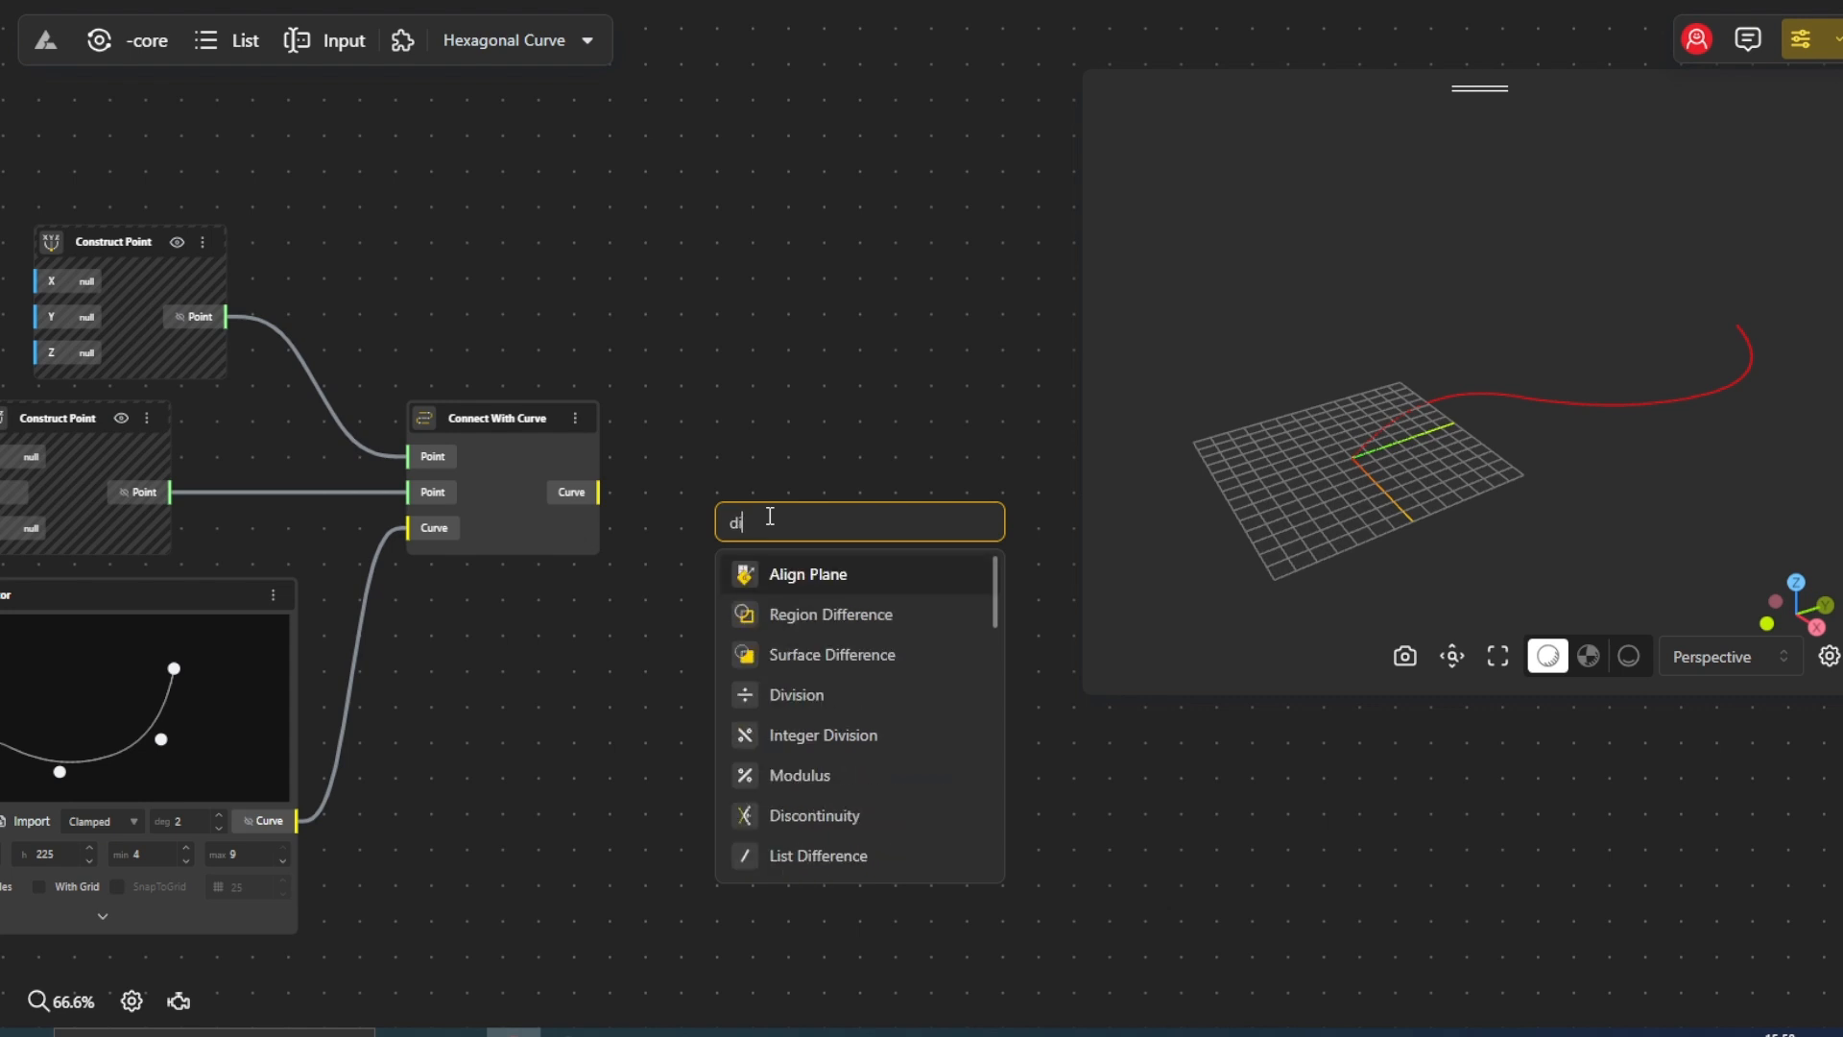
{"action": "type", "text": "vide"}
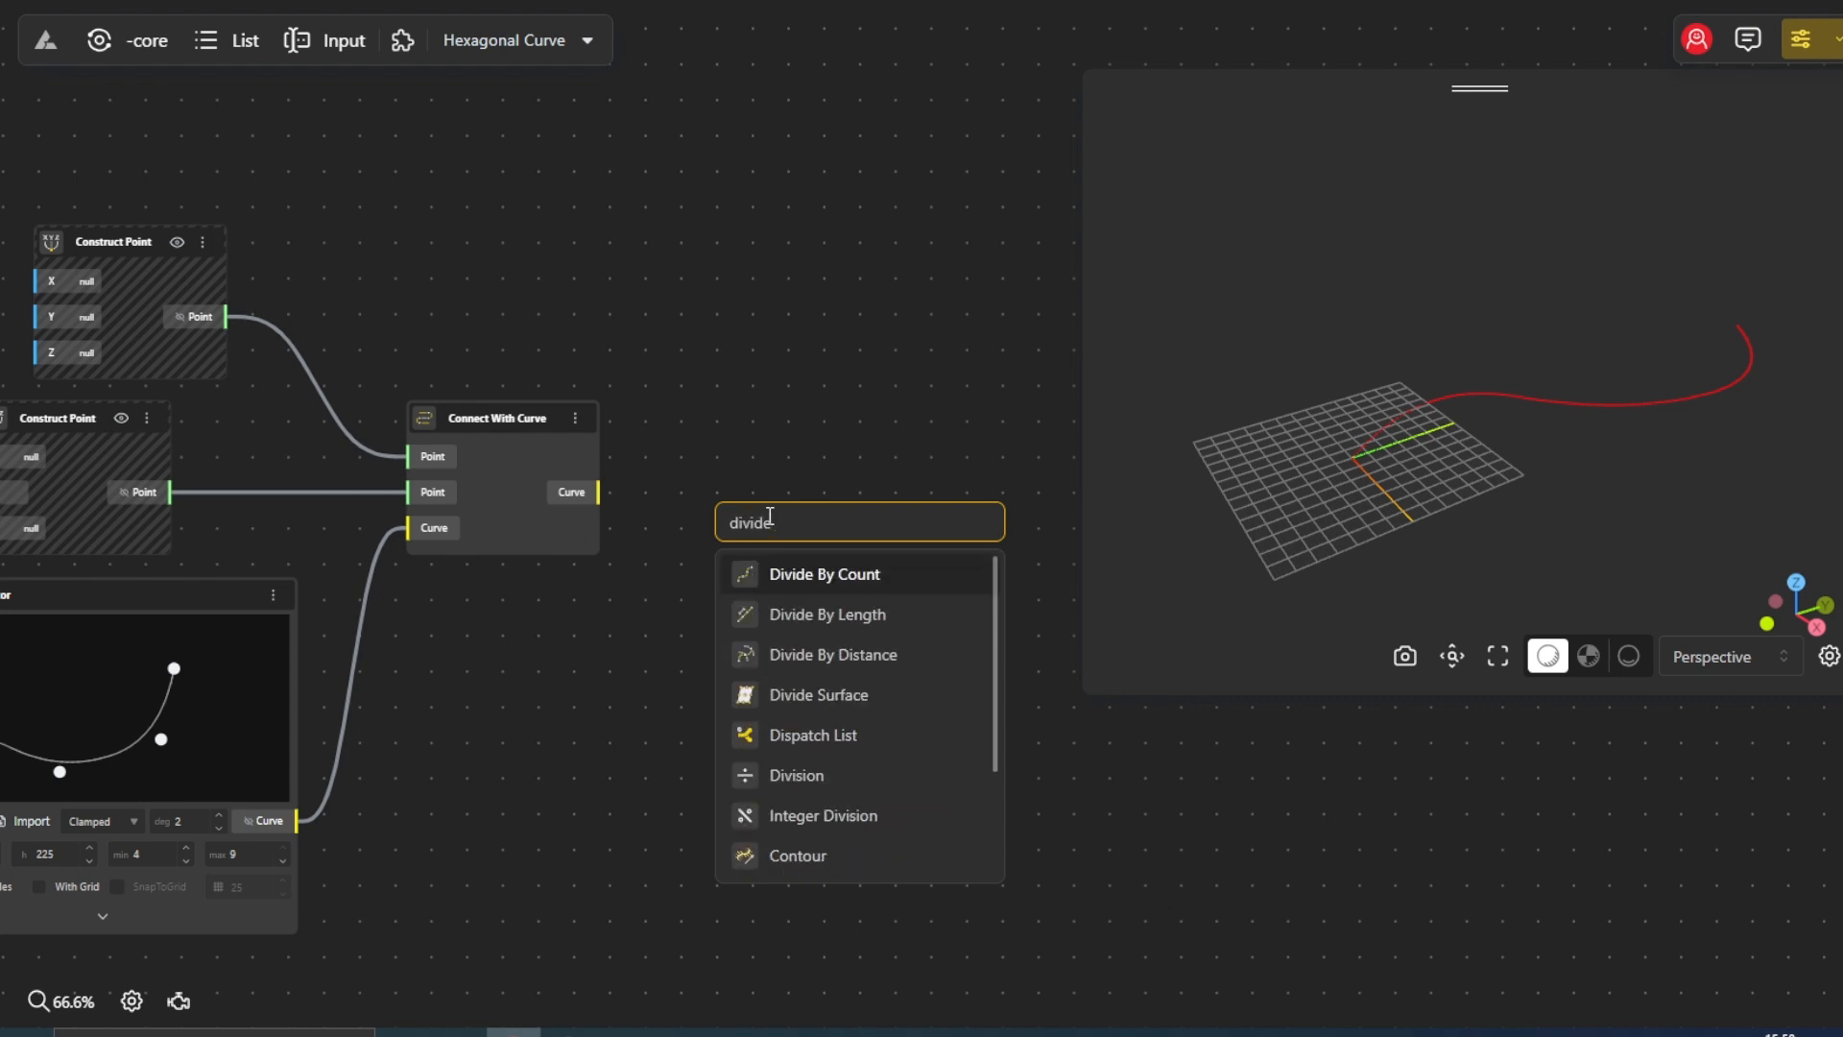
{"action": "left_click", "coordinate": [784, 573]}
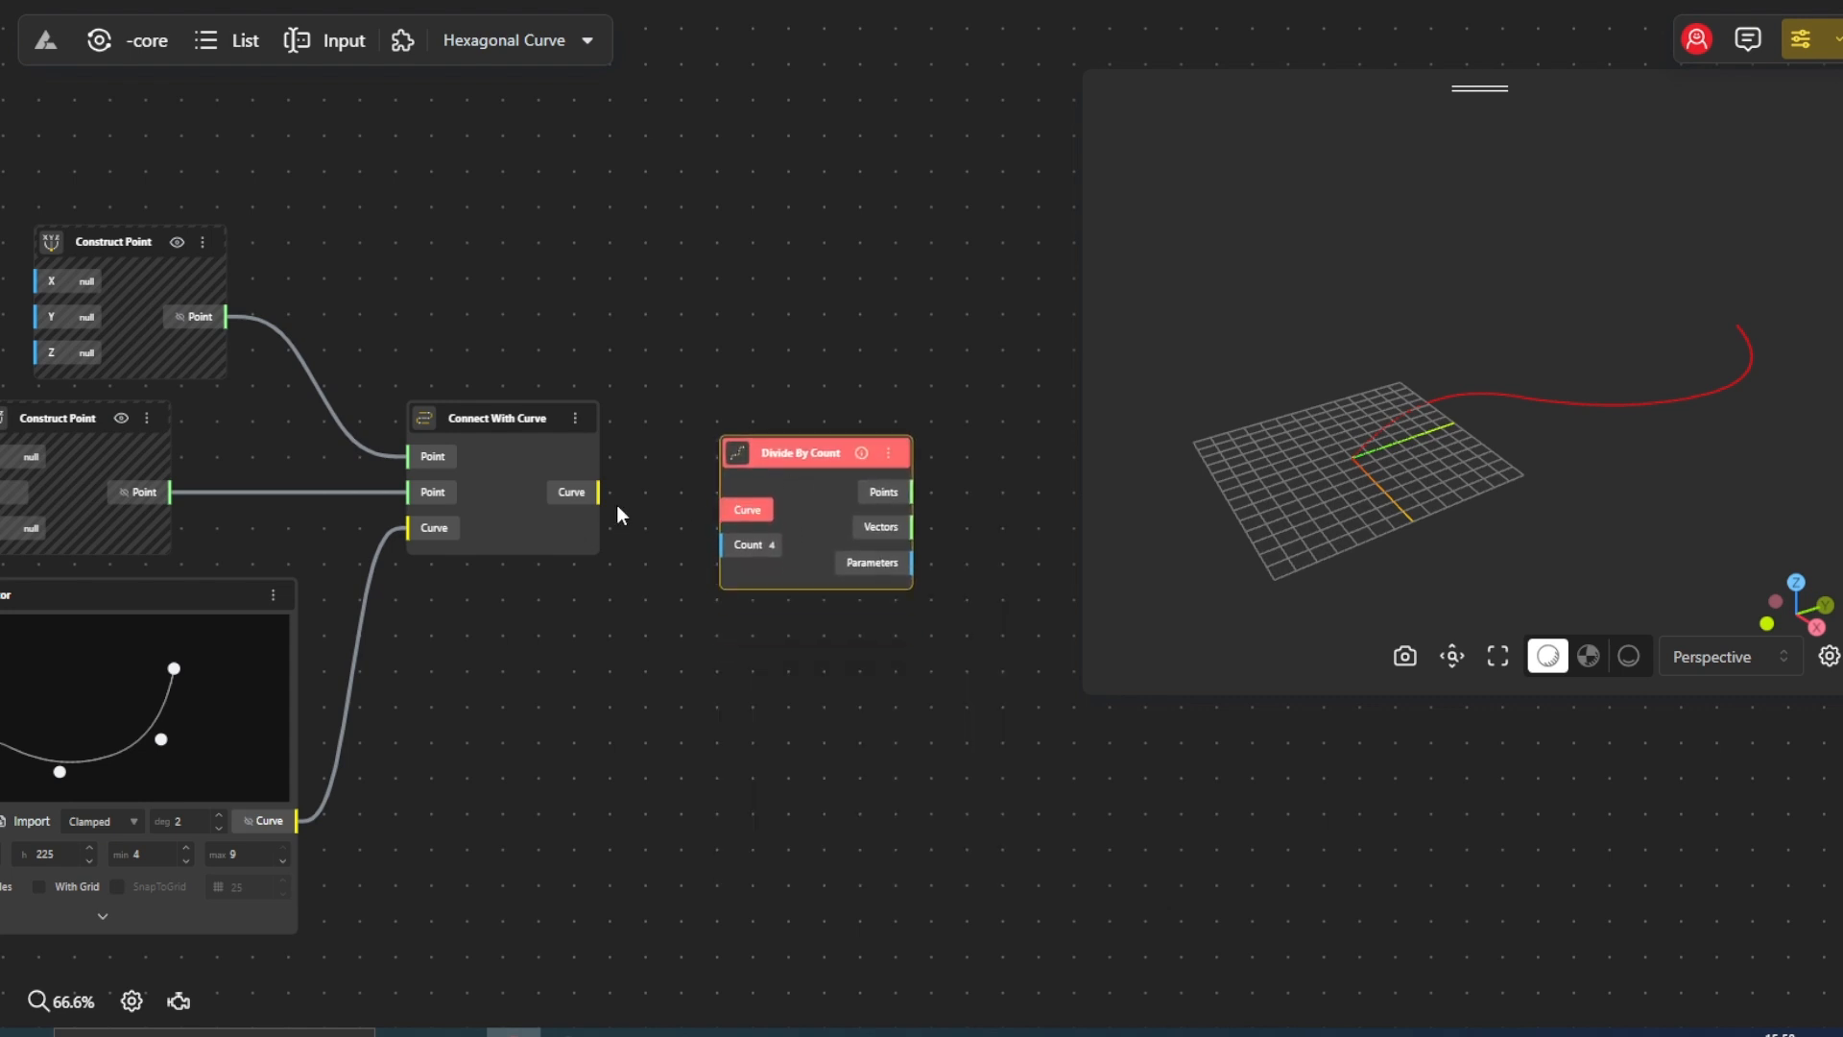
{"action": "left_click_drag", "start_coordinate": [598, 492], "coordinate": [747, 510]}
Add a Range Input node with the value 10, set its minimum to 10 and raise its maximum
{"action": "double_click", "coordinate": [643, 662]}
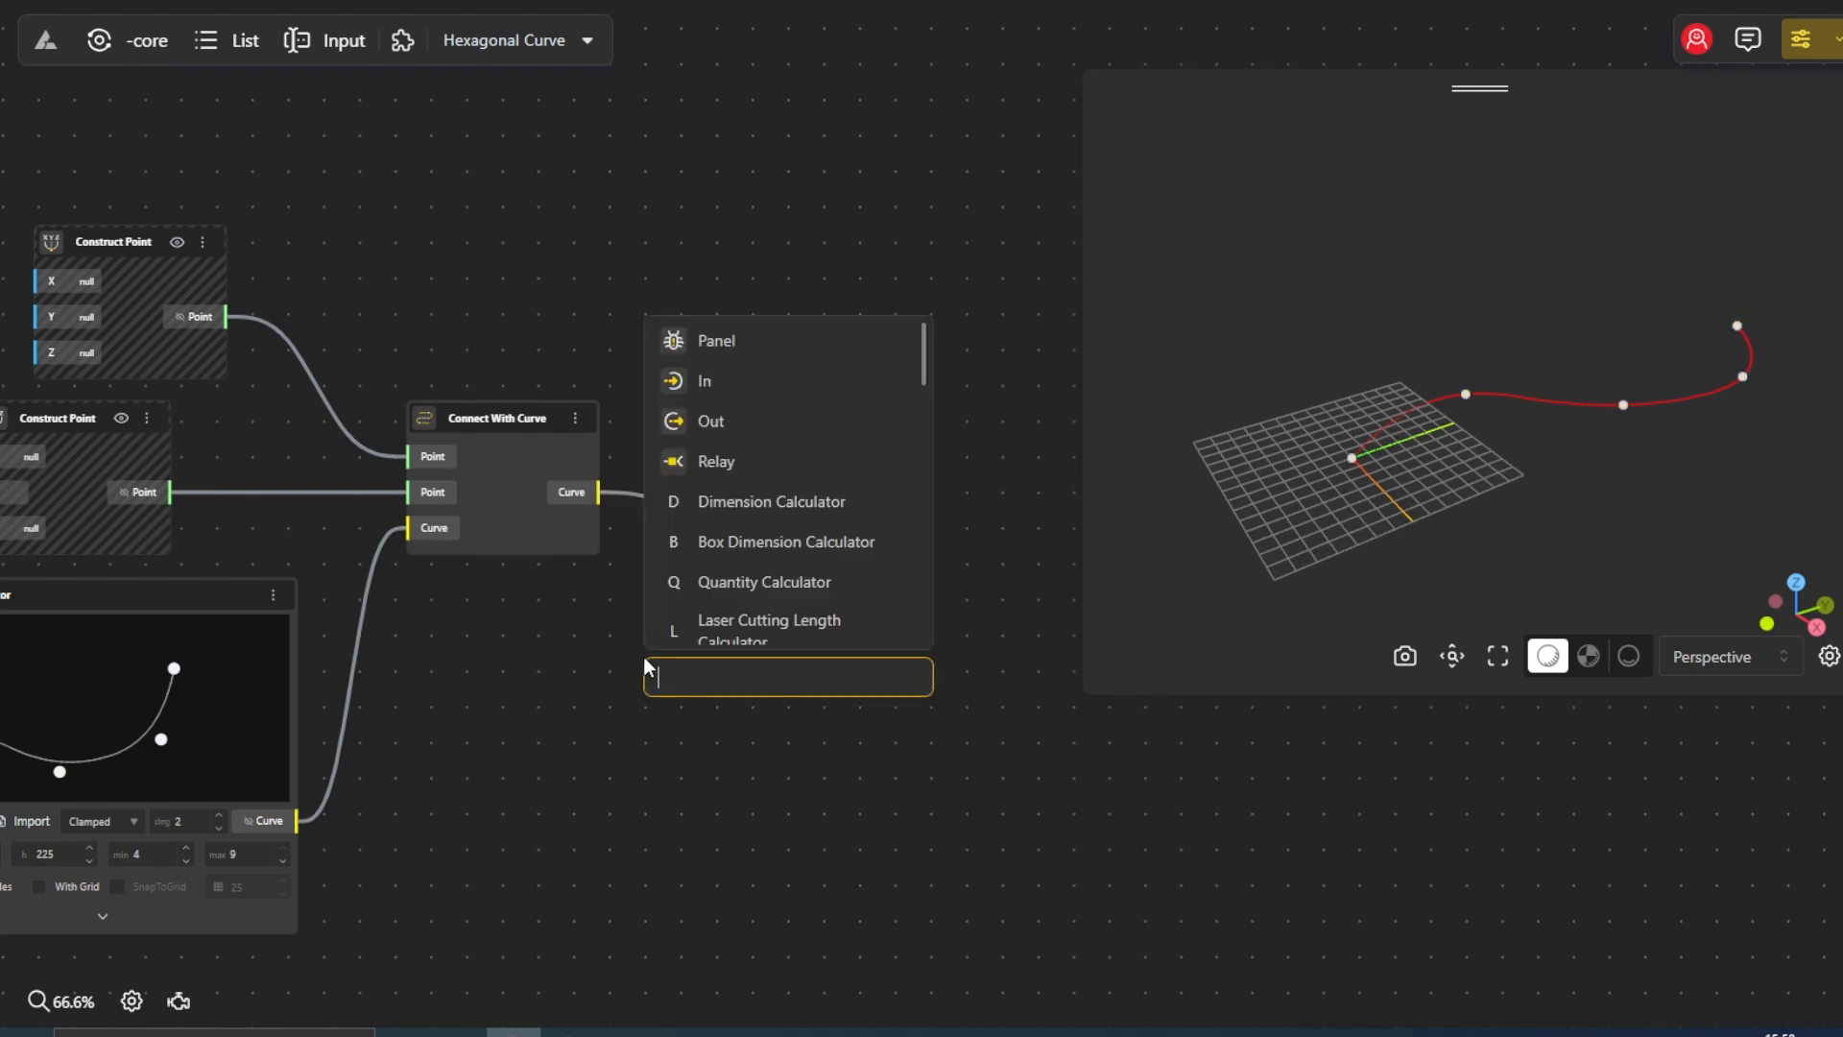
{"action": "type", "text": "10"}
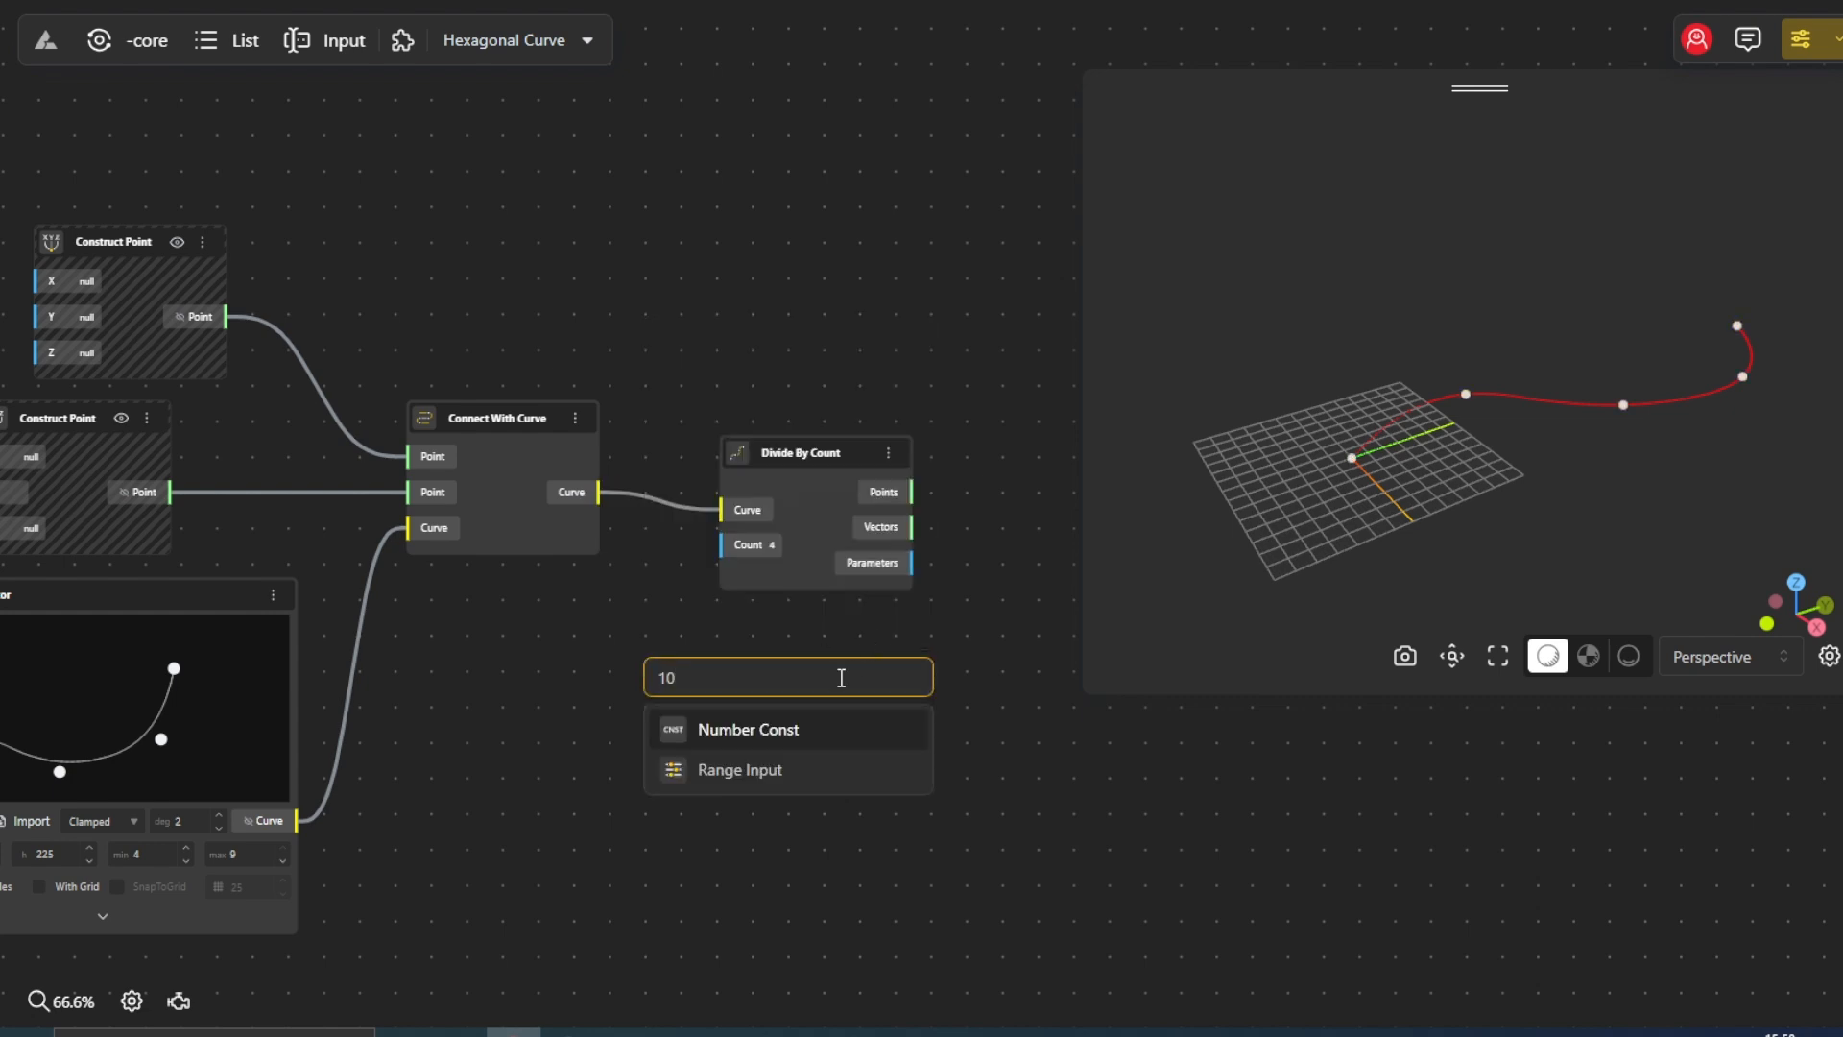
{"action": "left_click", "coordinate": [828, 783]}
{"action": "left_click", "coordinate": [776, 753]}
{"action": "left_click", "coordinate": [800, 758]}
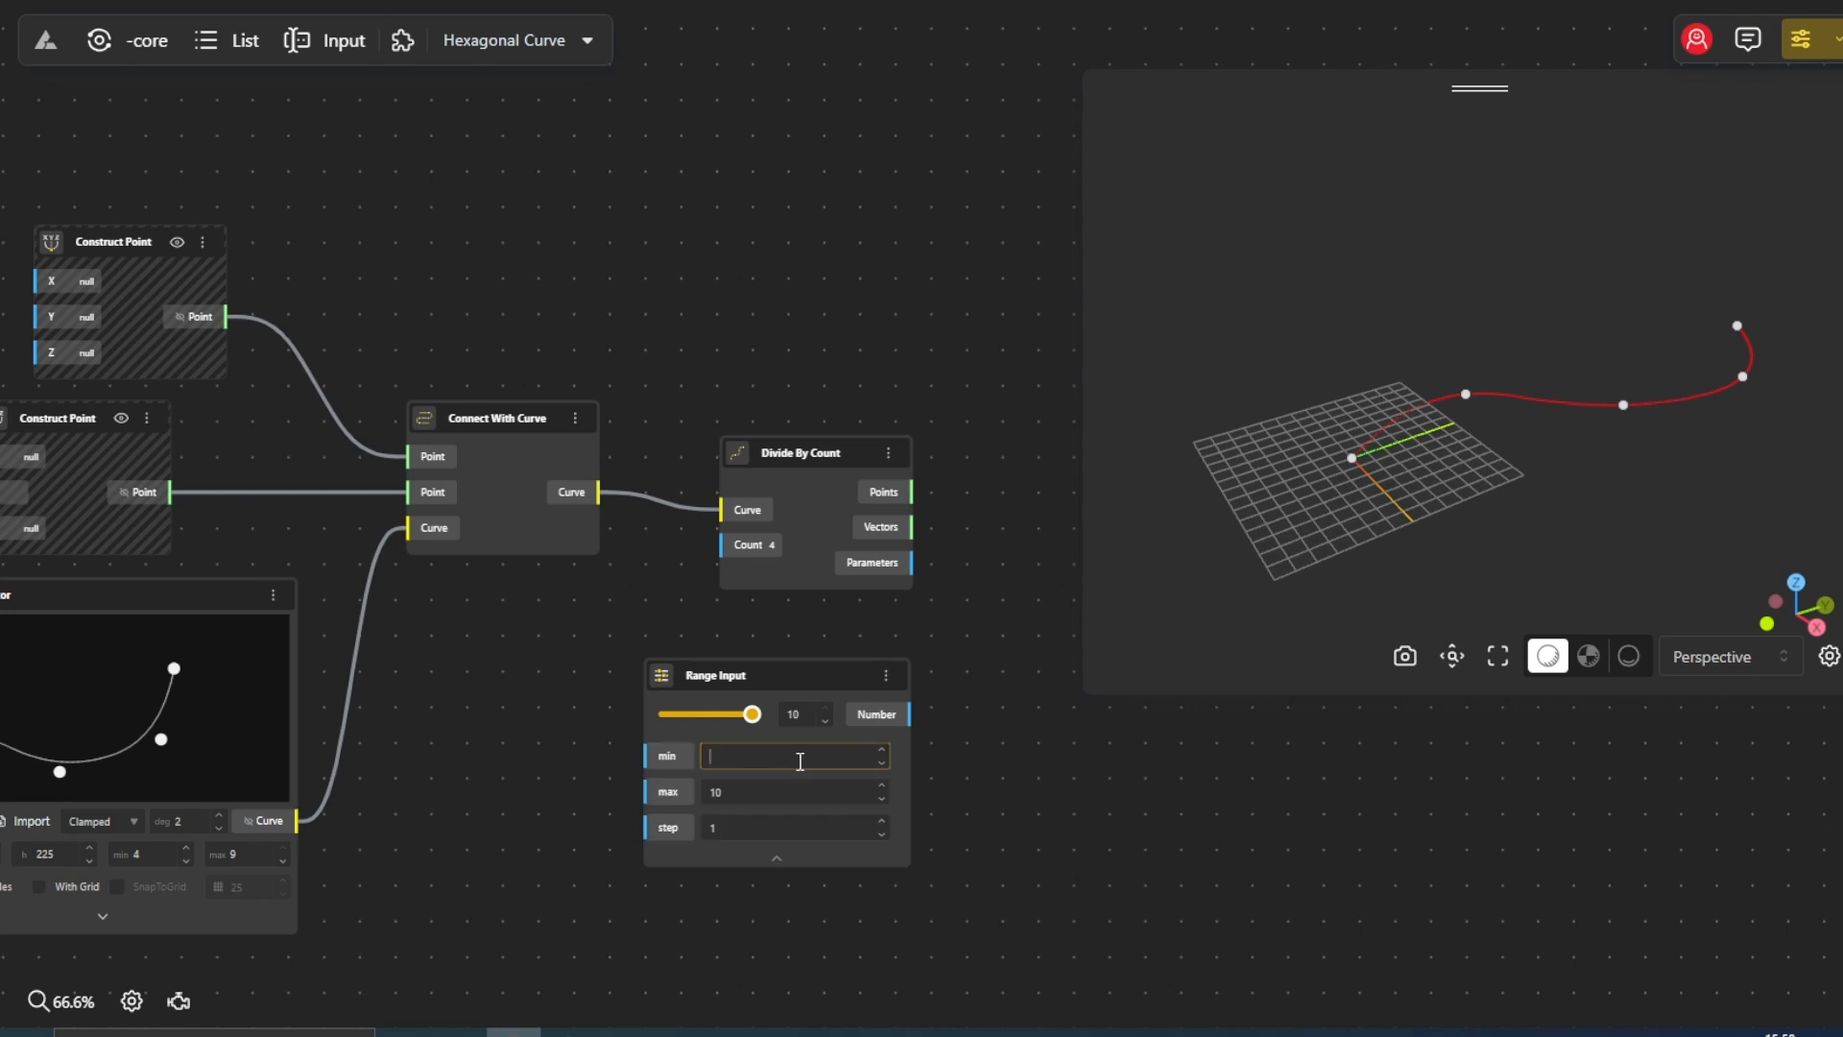
{"action": "type", "text": "0"}
{"action": "left_click", "coordinate": [773, 792]}
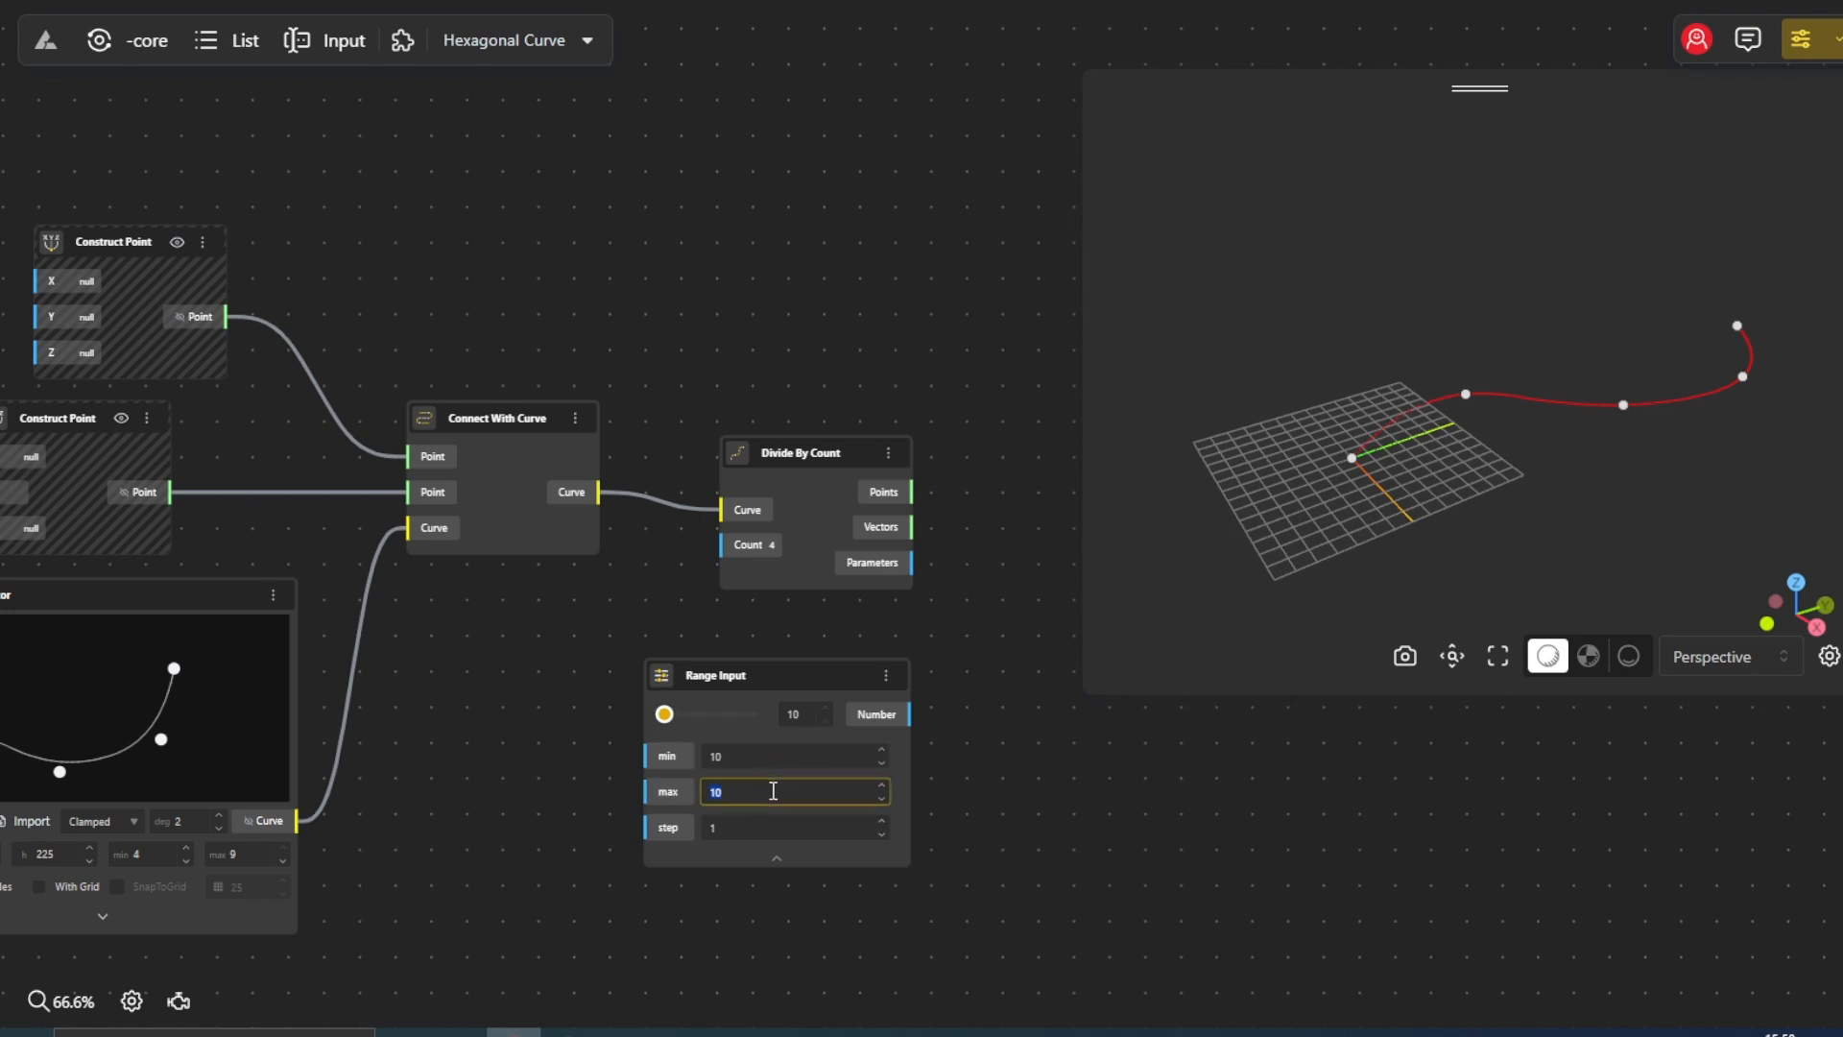
{"action": "left_click", "coordinate": [777, 858]}
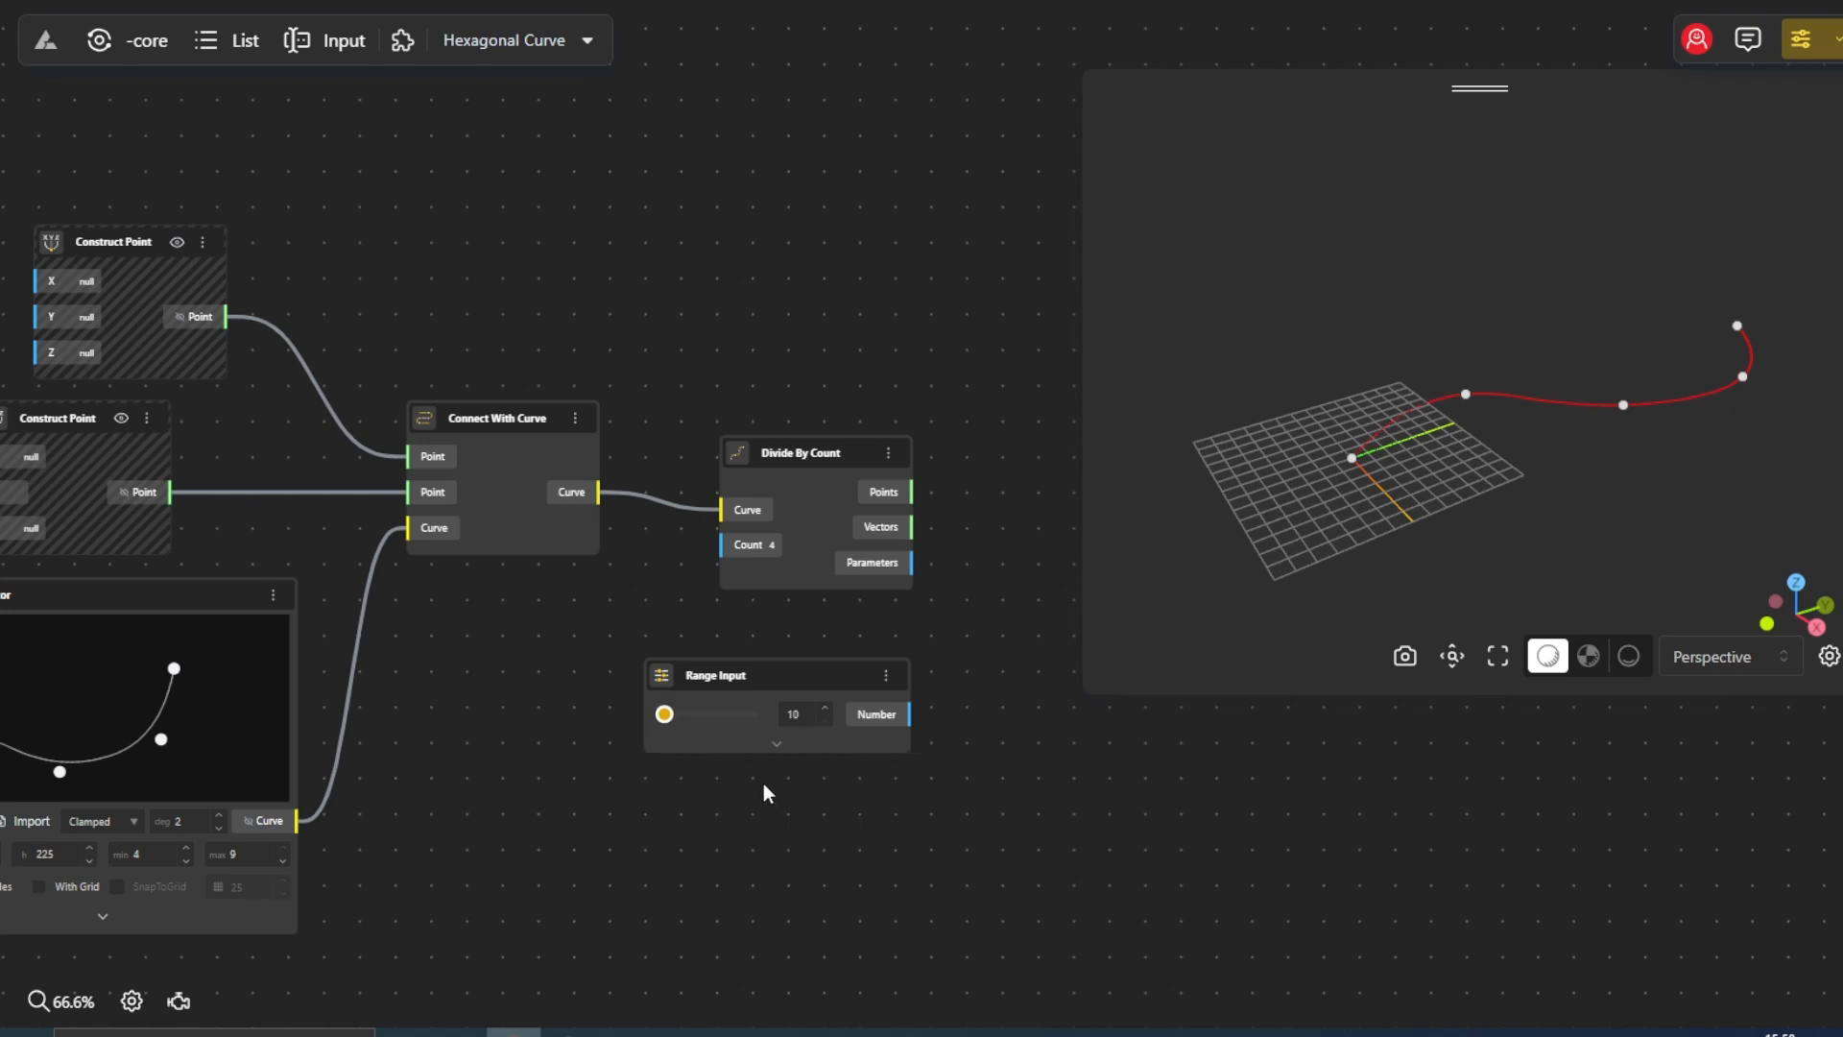
Rename the Range Input to Count and connect its number to the Count input of Divide By Count
{"action": "double_click", "coordinate": [737, 676]}
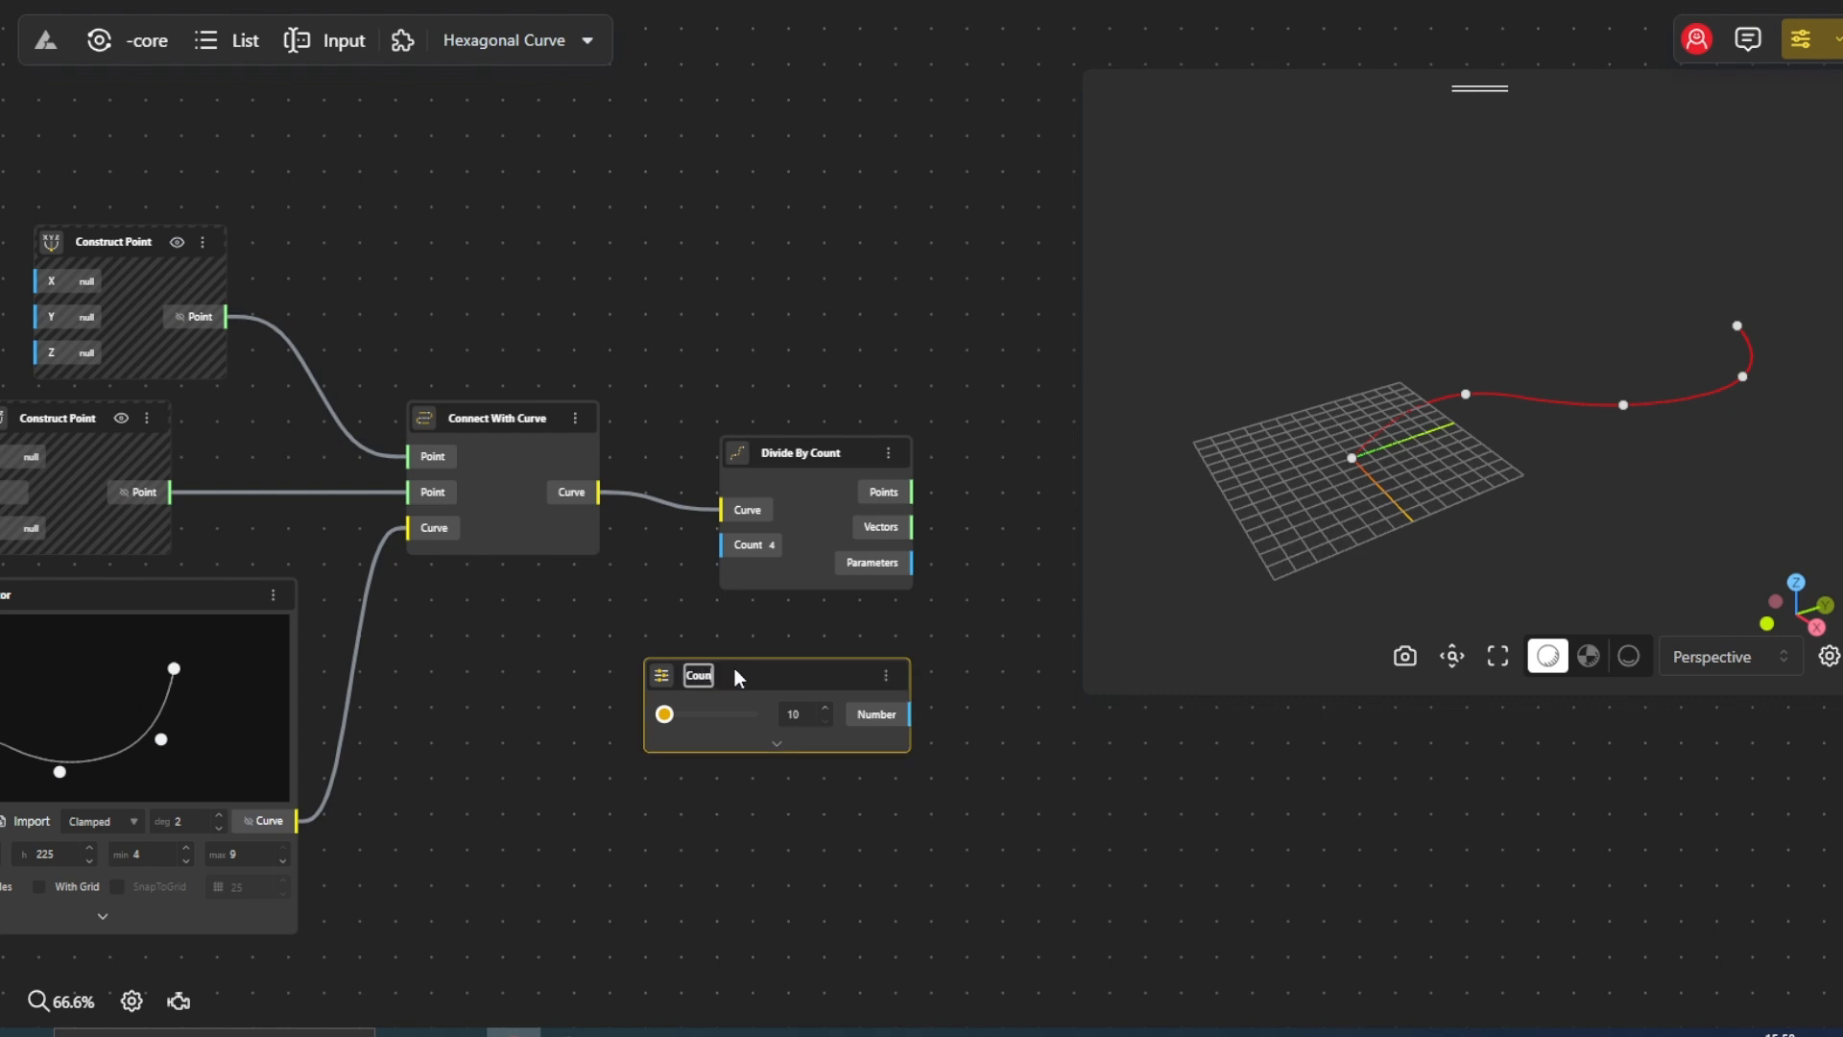
{"action": "left_click", "coordinate": [764, 620]}
{"action": "left_click_drag", "start_coordinate": [781, 665], "coordinate": [534, 636]}
{"action": "left_click_drag", "start_coordinate": [623, 699], "coordinate": [793, 517]}
{"action": "left_click", "coordinate": [793, 516]}
{"action": "mouse_move", "coordinate": [421, 686]}
{"action": "left_mouse_down"}
{"action": "mouse_move", "coordinate": [509, 690]}
{"action": "mouse_move", "coordinate": [419, 690]}
{"action": "left_mouse_up"}
Add a Polygon node and place it beside Divide By Count, leaving room for a node between them
{"action": "left_click_drag", "start_coordinate": [765, 774], "coordinate": [507, 763]}
{"action": "double_click", "coordinate": [643, 634]}
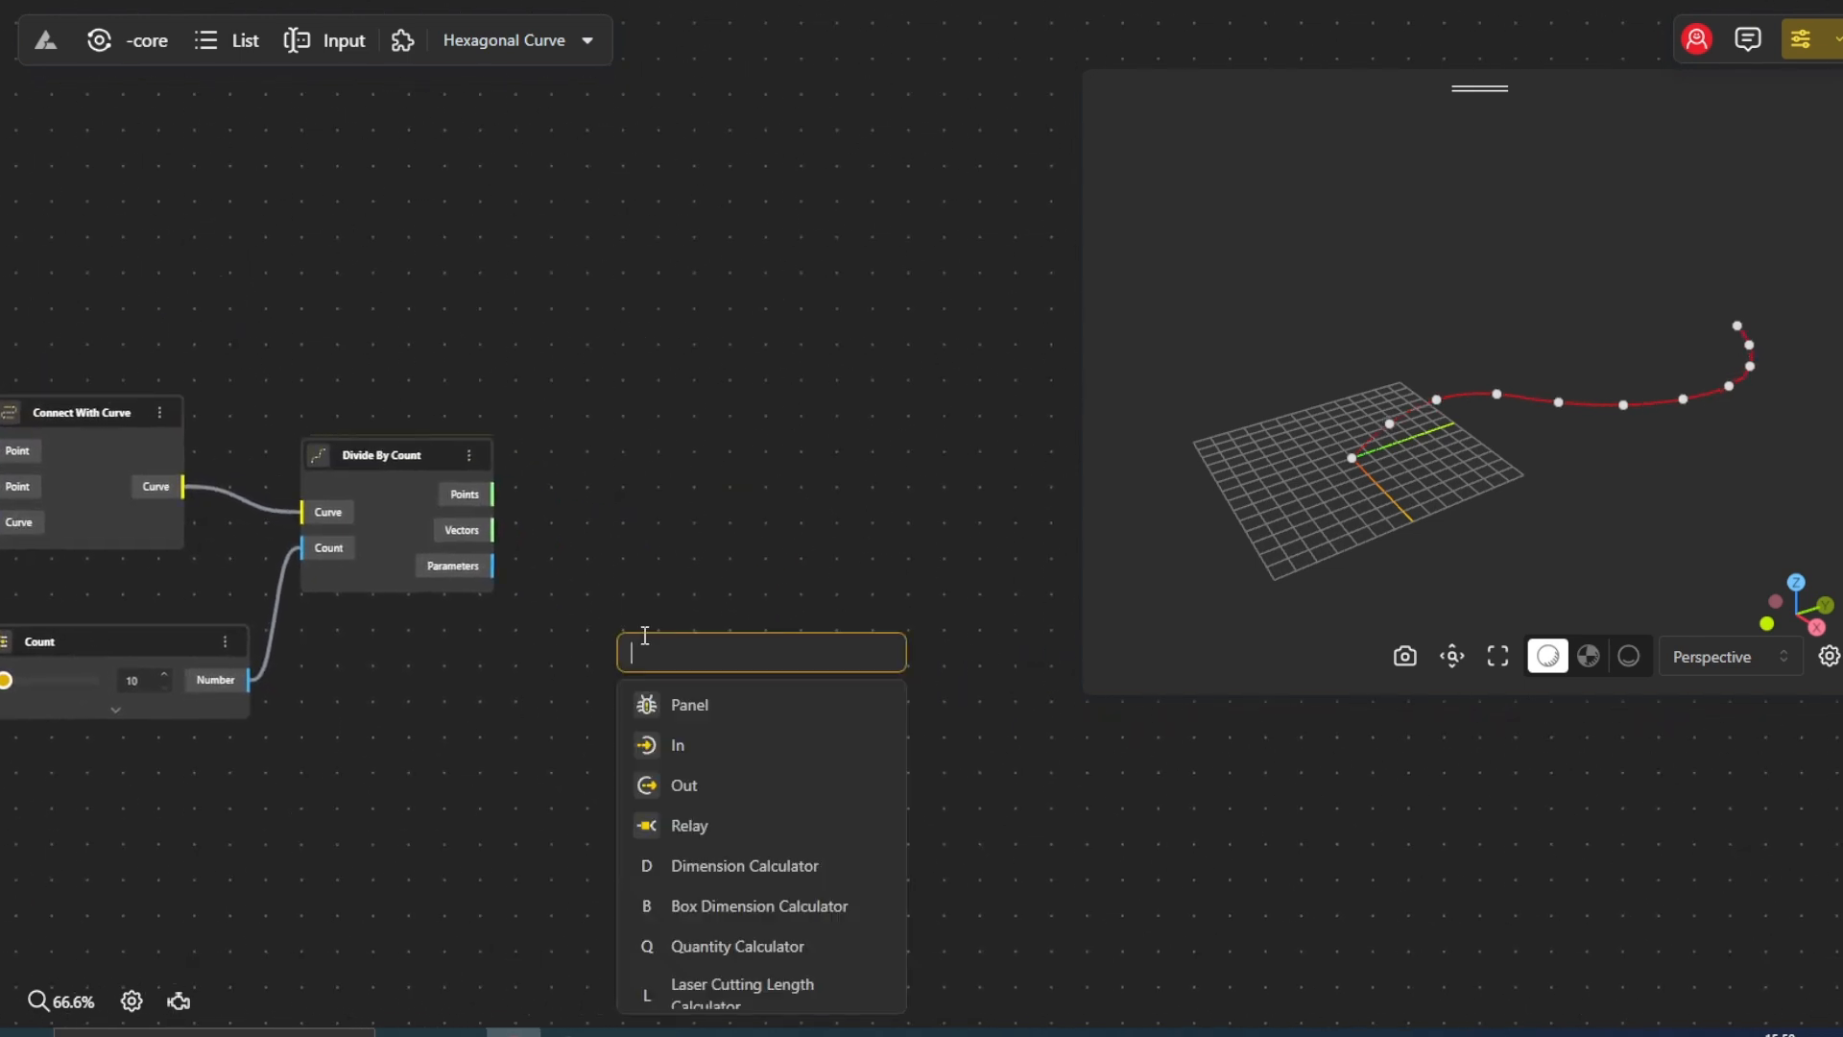
{"action": "type", "text": "poly"}
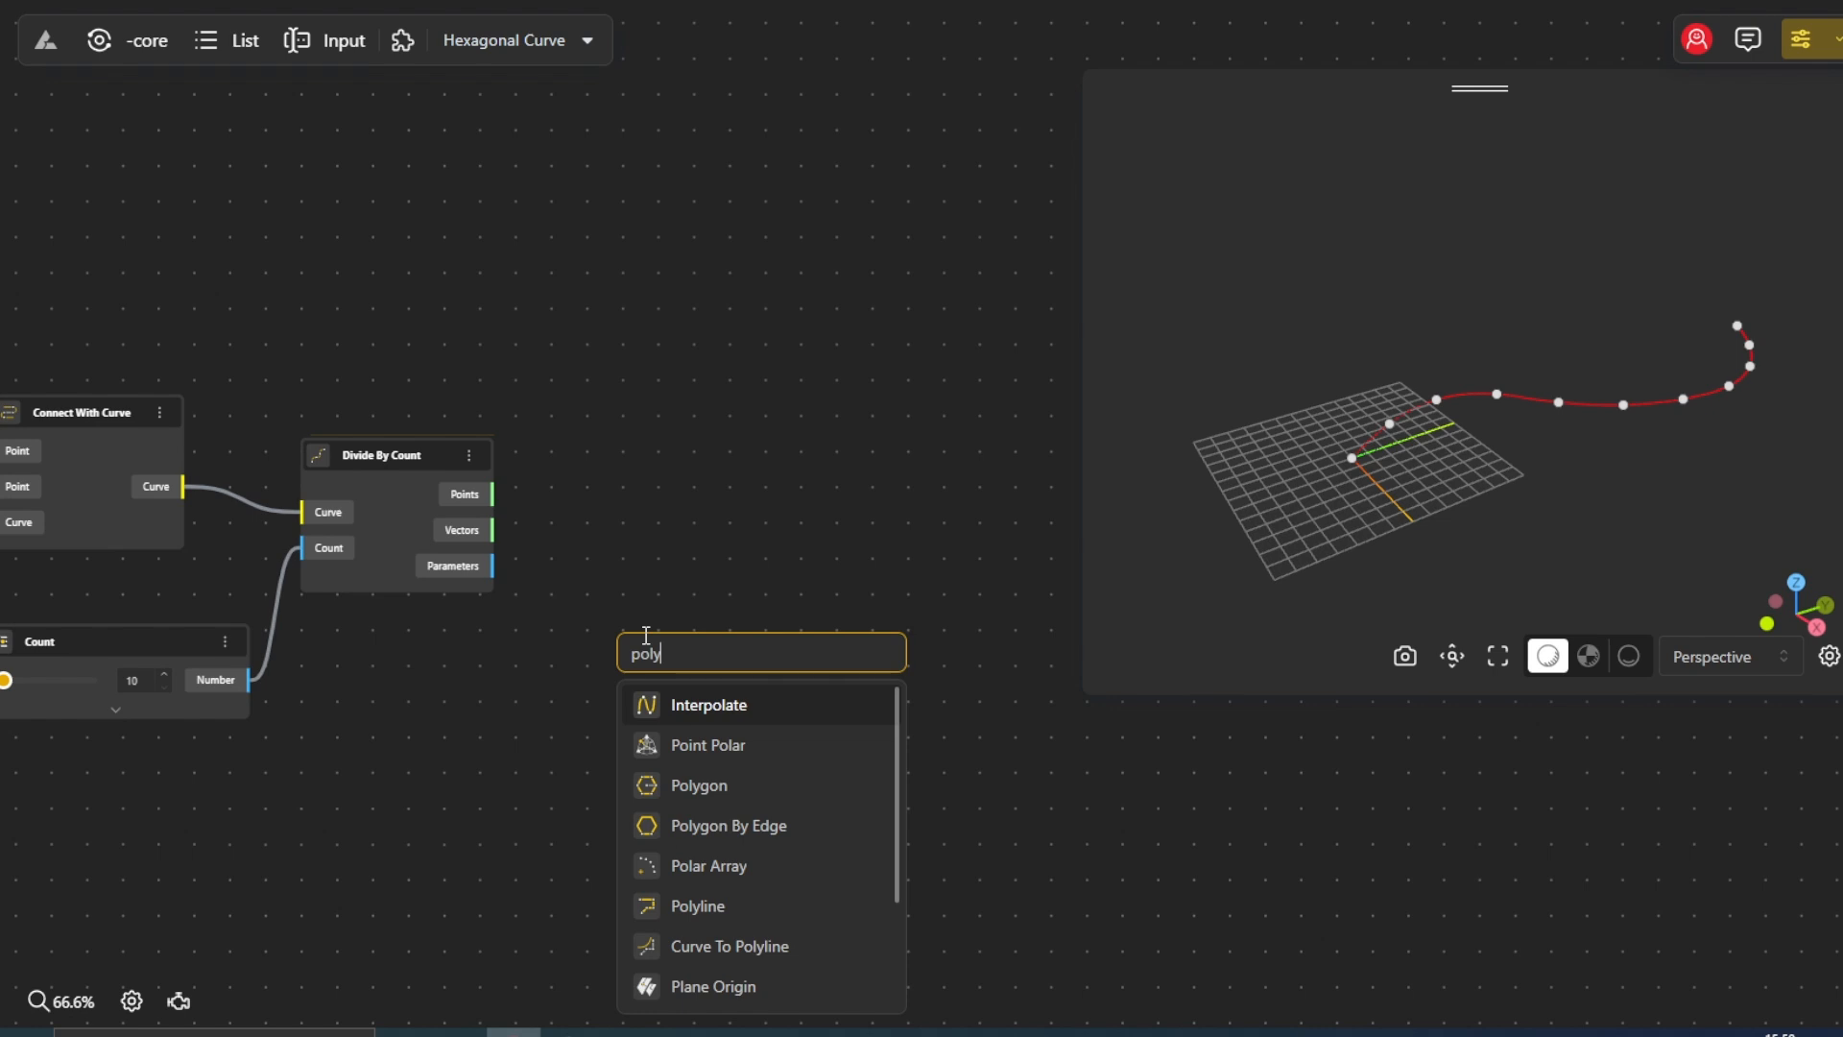
{"action": "type", "text": "gon"}
{"action": "left_click", "coordinate": [701, 689]}
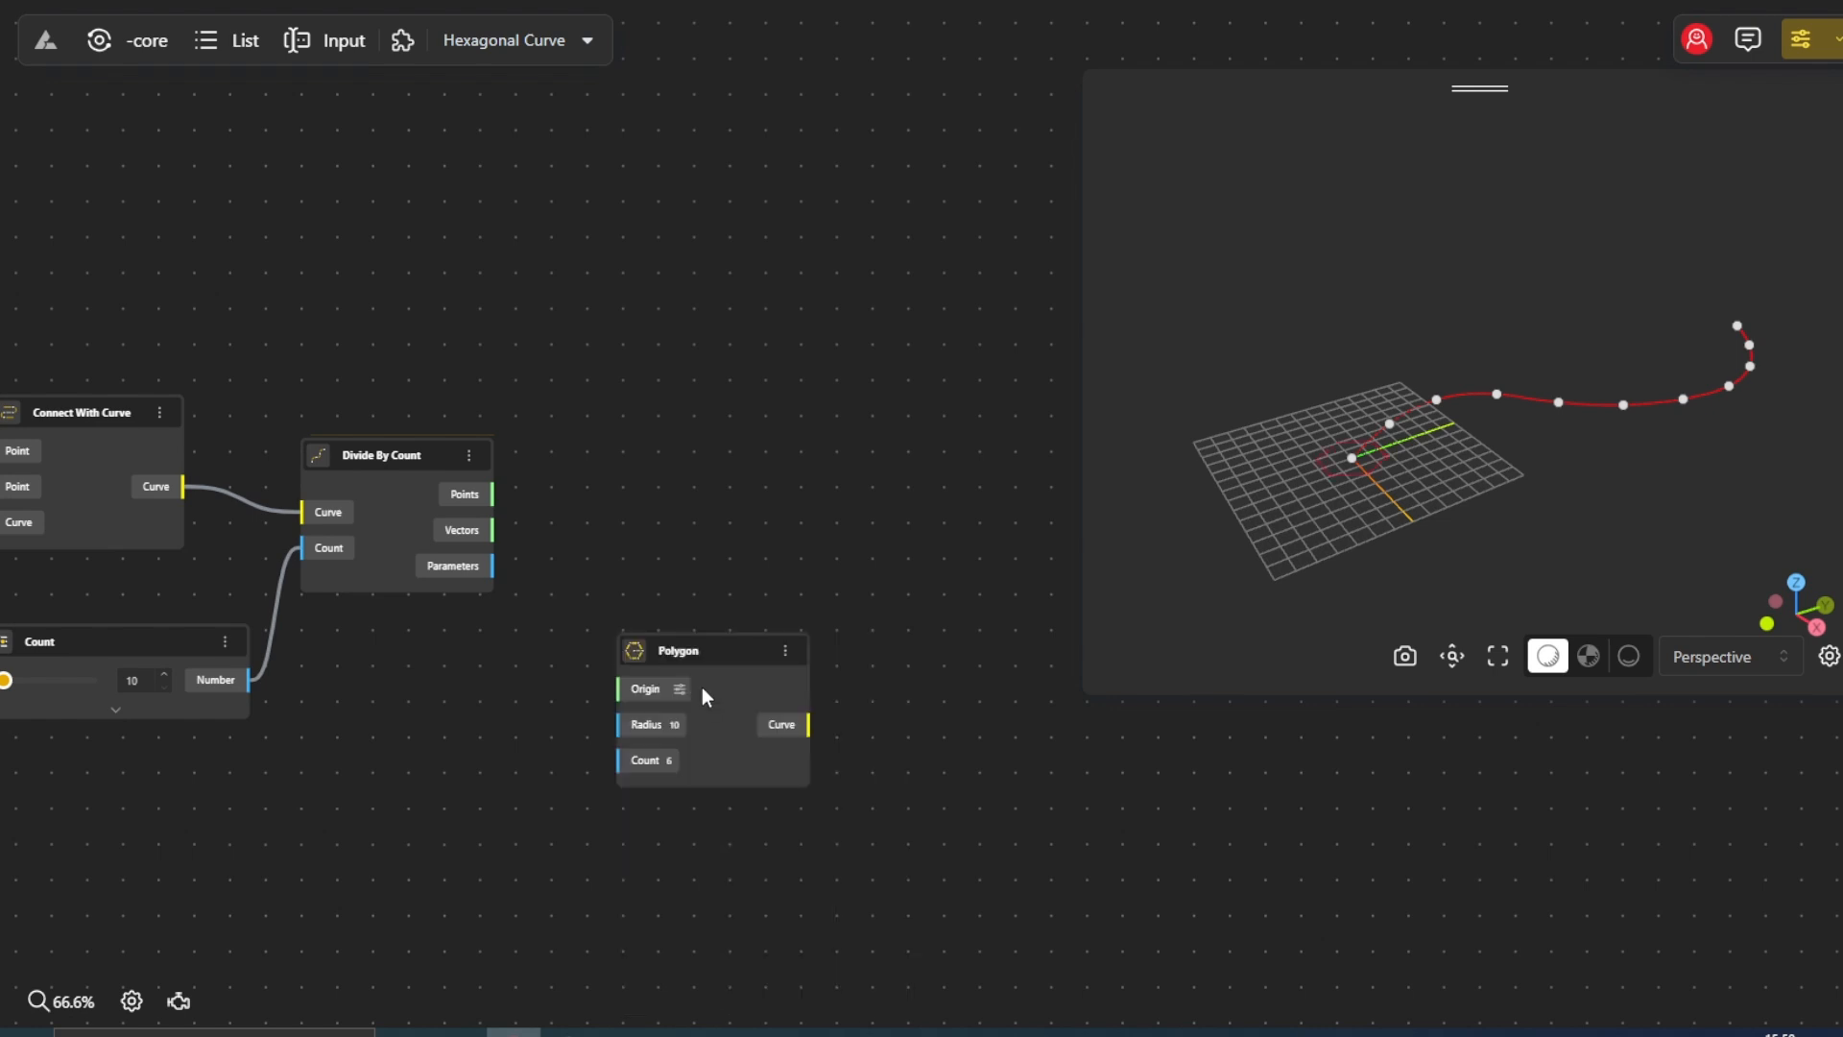
{"action": "left_click_drag", "start_coordinate": [701, 688], "coordinate": [569, 506]}
{"action": "left_click_drag", "start_coordinate": [687, 512], "coordinate": [889, 512]}
Add a PlaneXZ node, feed the Divide By Count points to its Origin and connect its Plane to the Polygon's Origin
{"action": "double_click", "coordinate": [609, 552]}
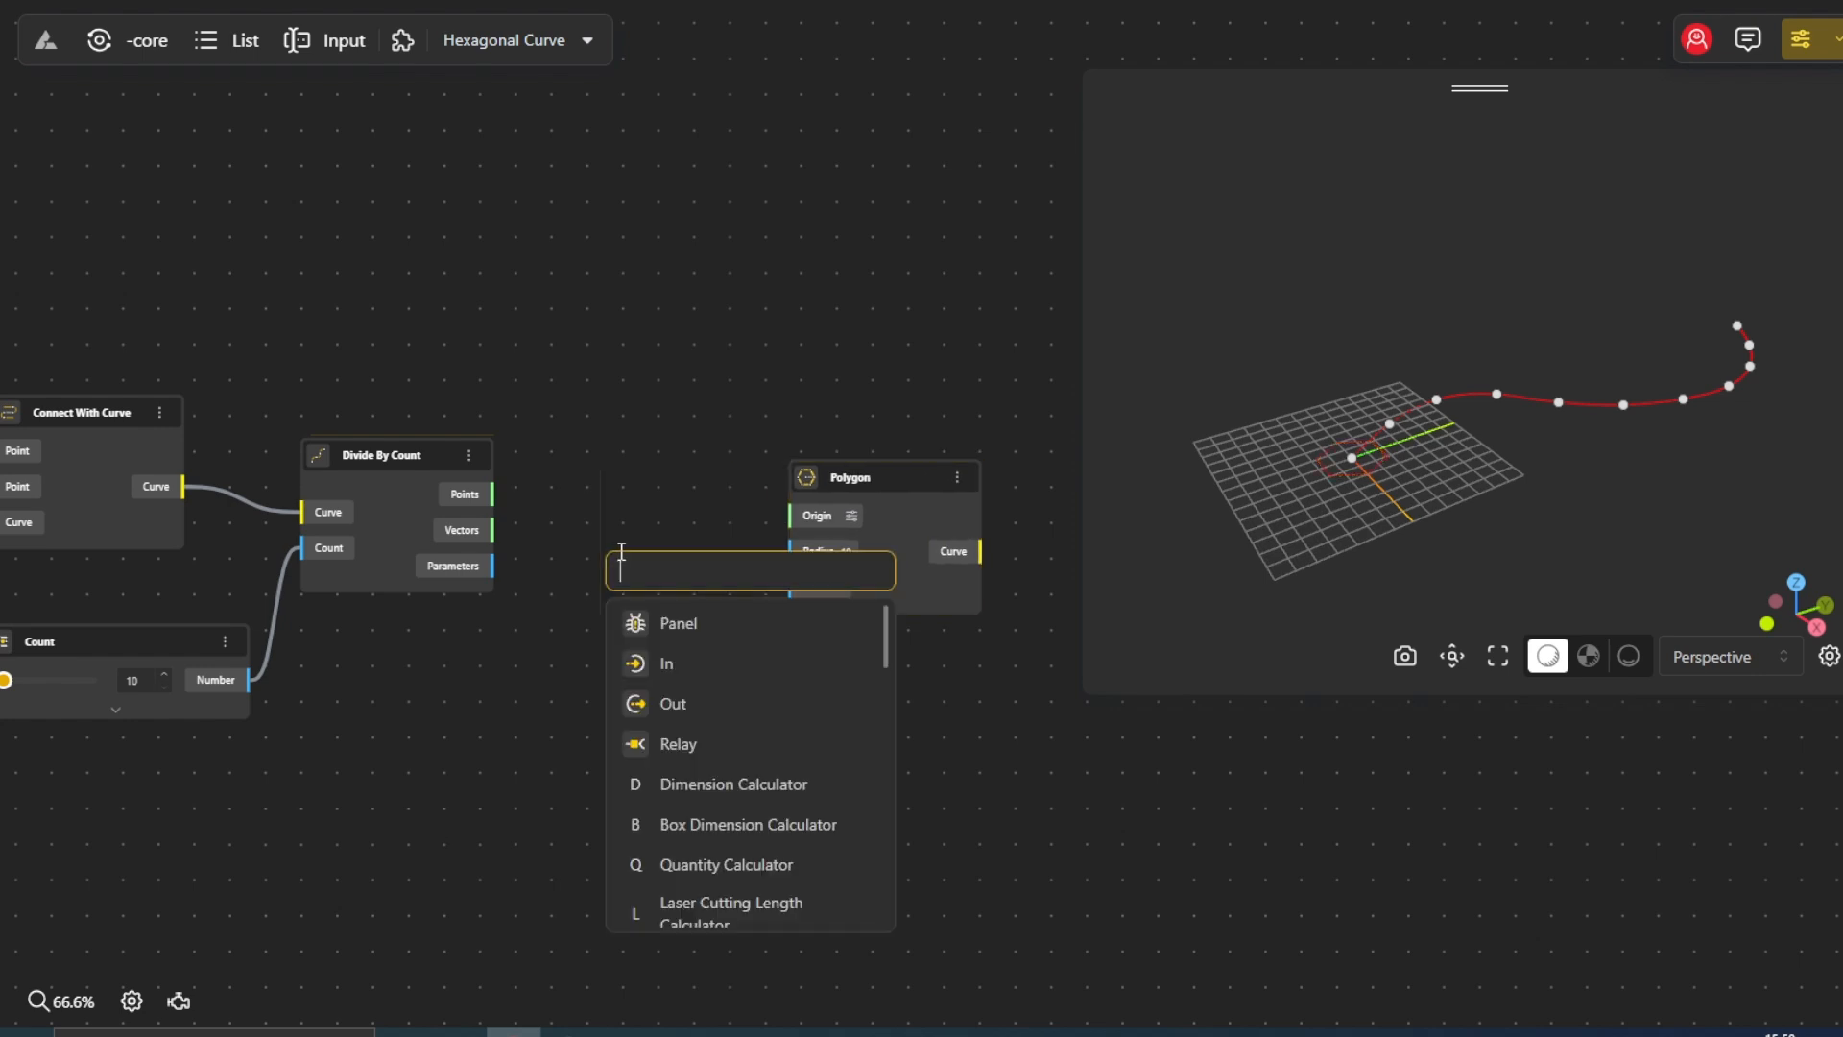
{"action": "type", "text": "plane"}
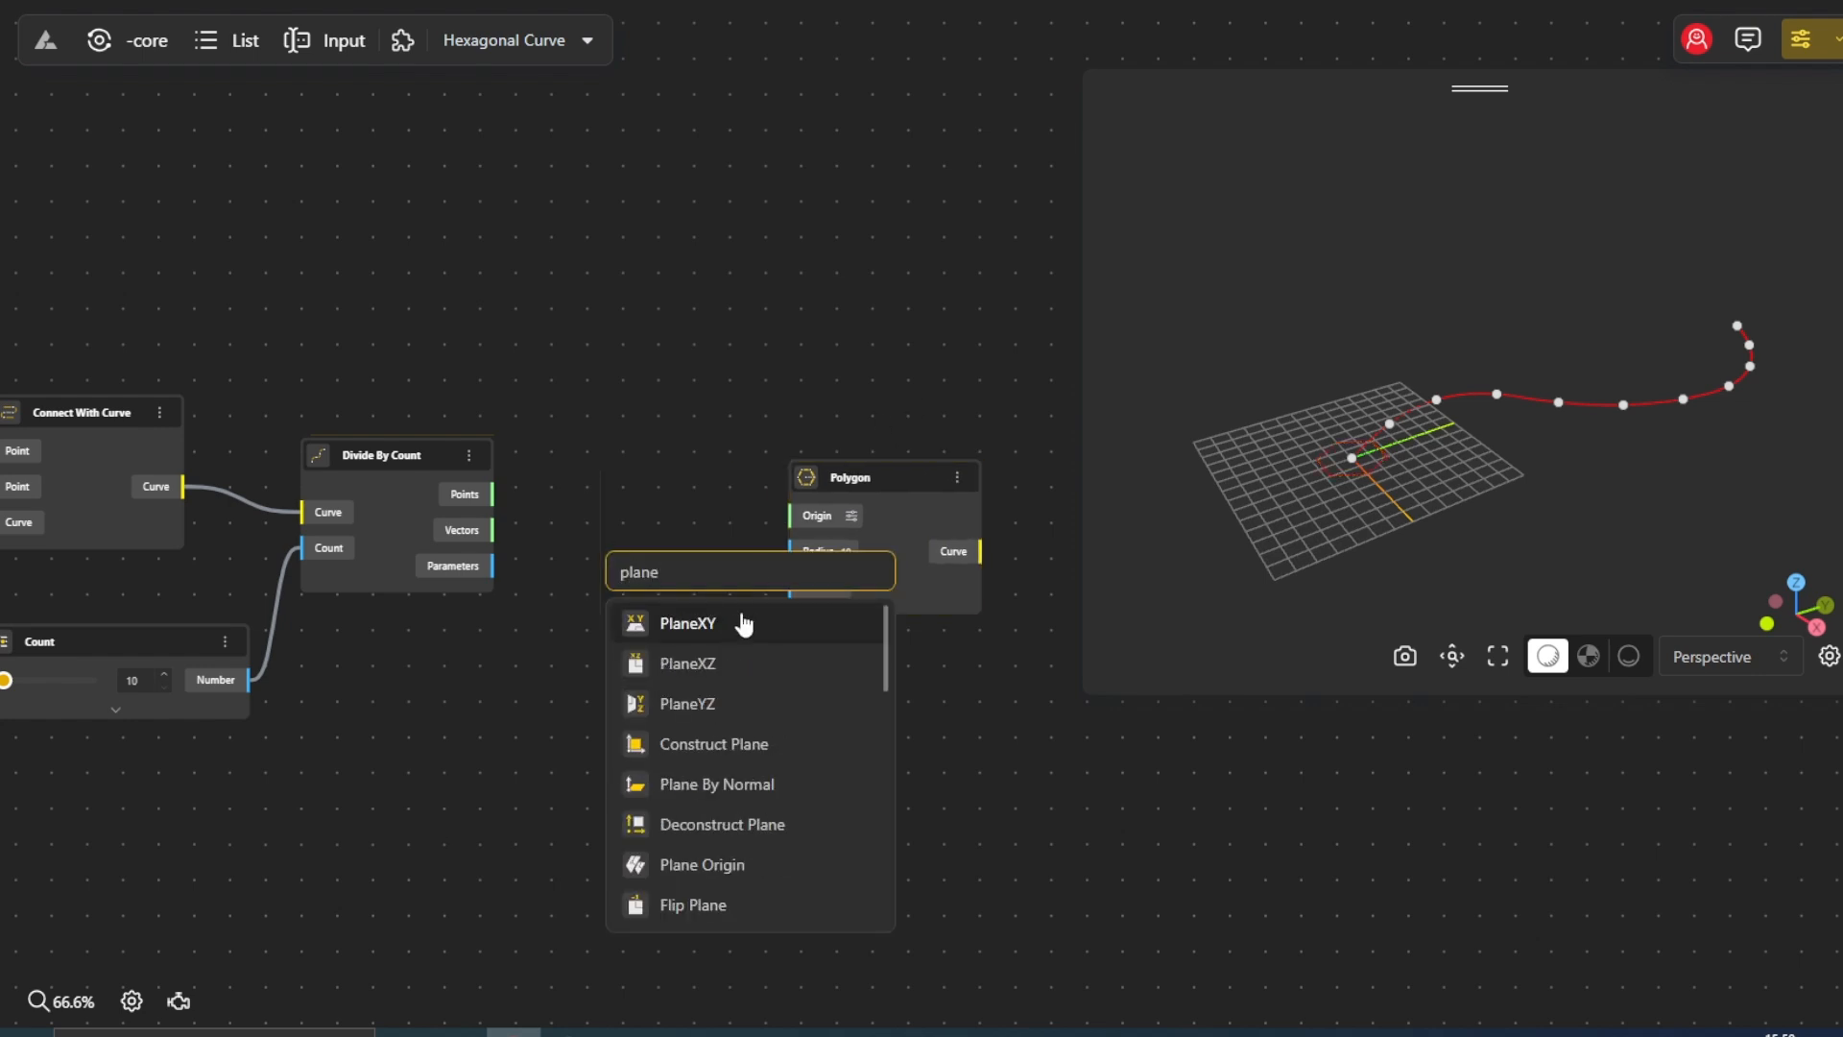
{"action": "left_click", "coordinate": [734, 664]}
{"action": "left_click_drag", "start_coordinate": [731, 618], "coordinate": [672, 482]}
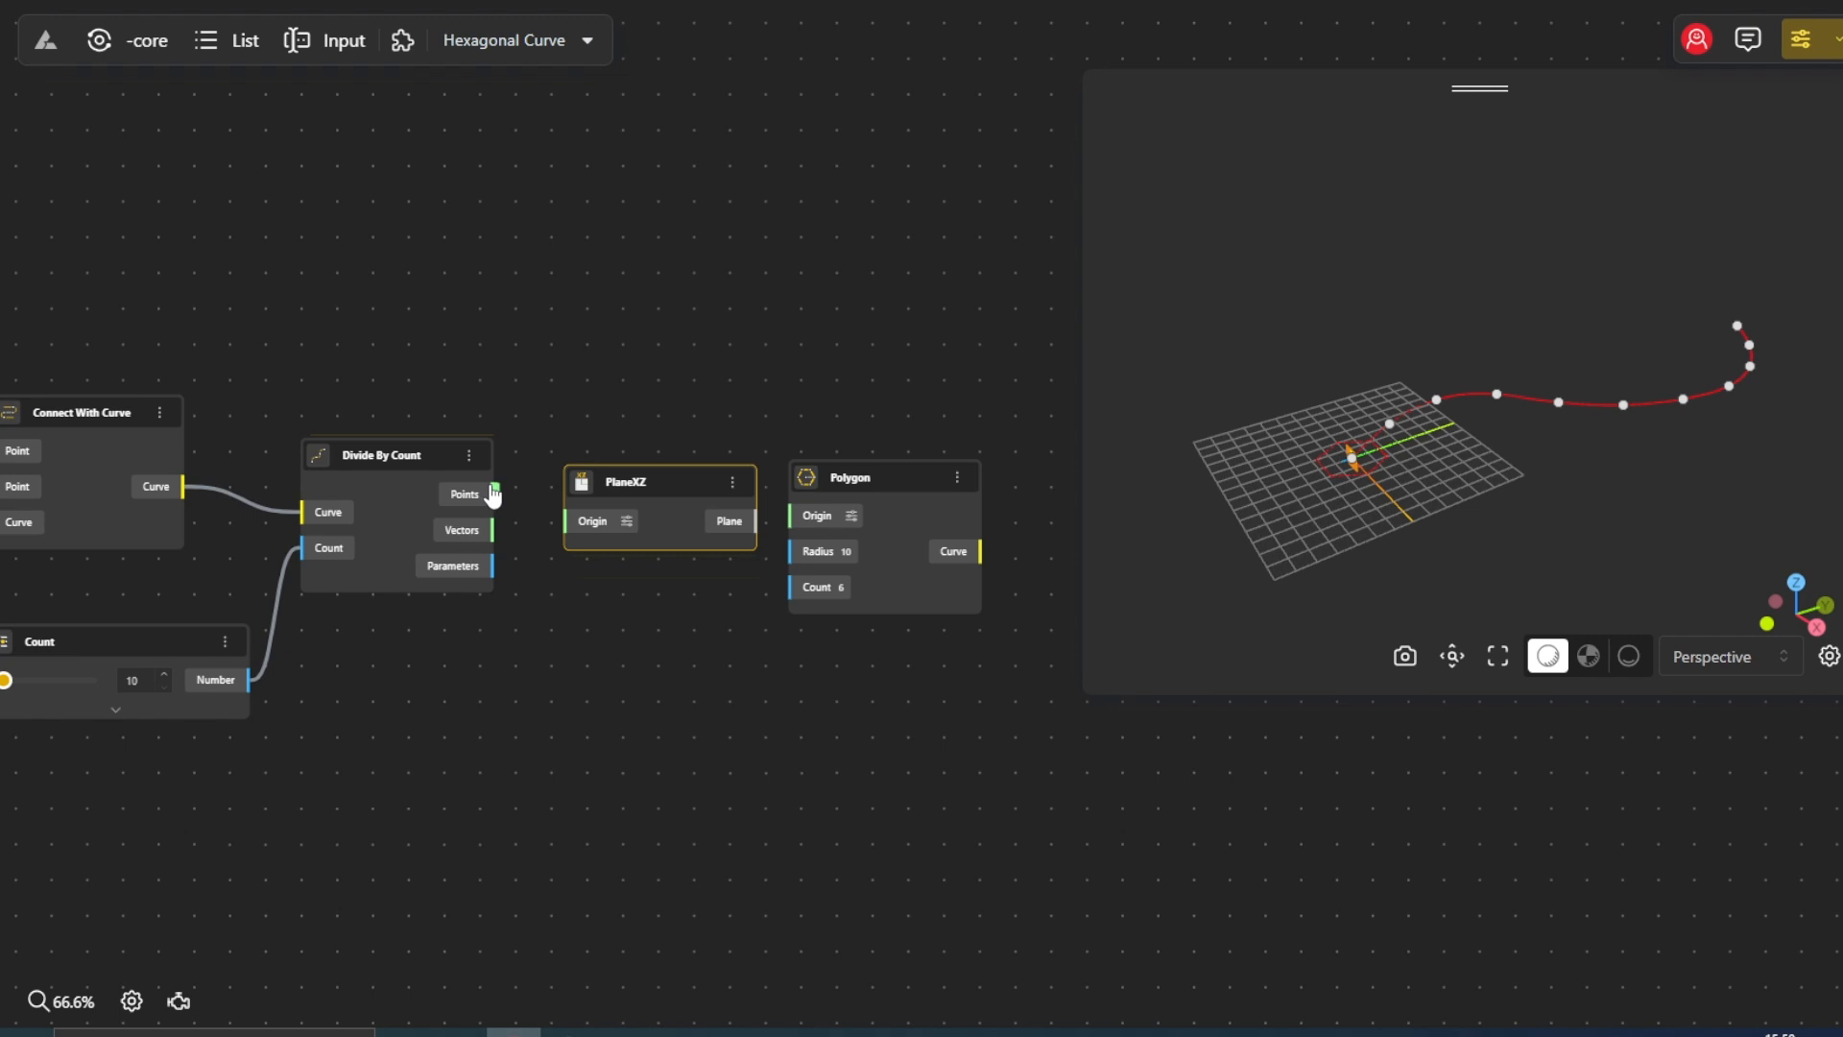
{"action": "left_click_drag", "start_coordinate": [493, 495], "coordinate": [569, 520]}
{"action": "left_click_drag", "start_coordinate": [755, 520], "coordinate": [791, 516]}
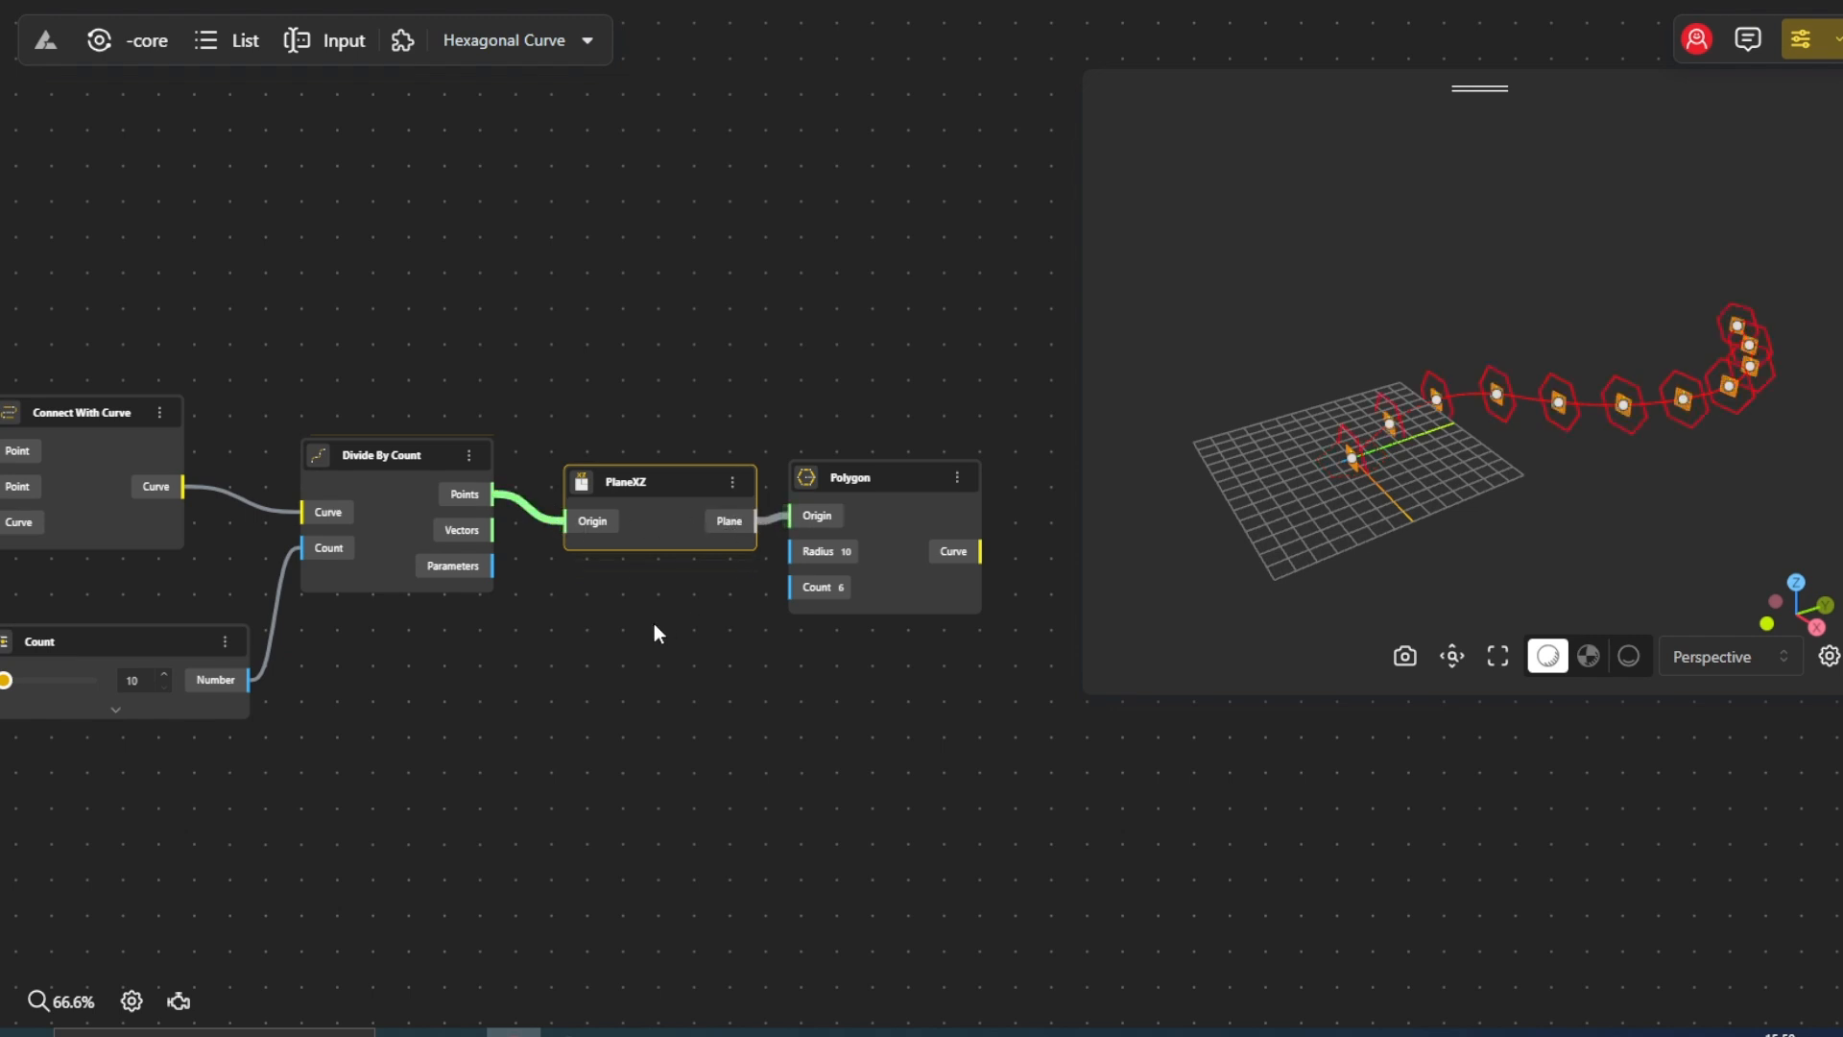
Add a Range Input node below PlaneXZ with the value 50 and set its minimum to 50
{"action": "double_click", "coordinate": [632, 658]}
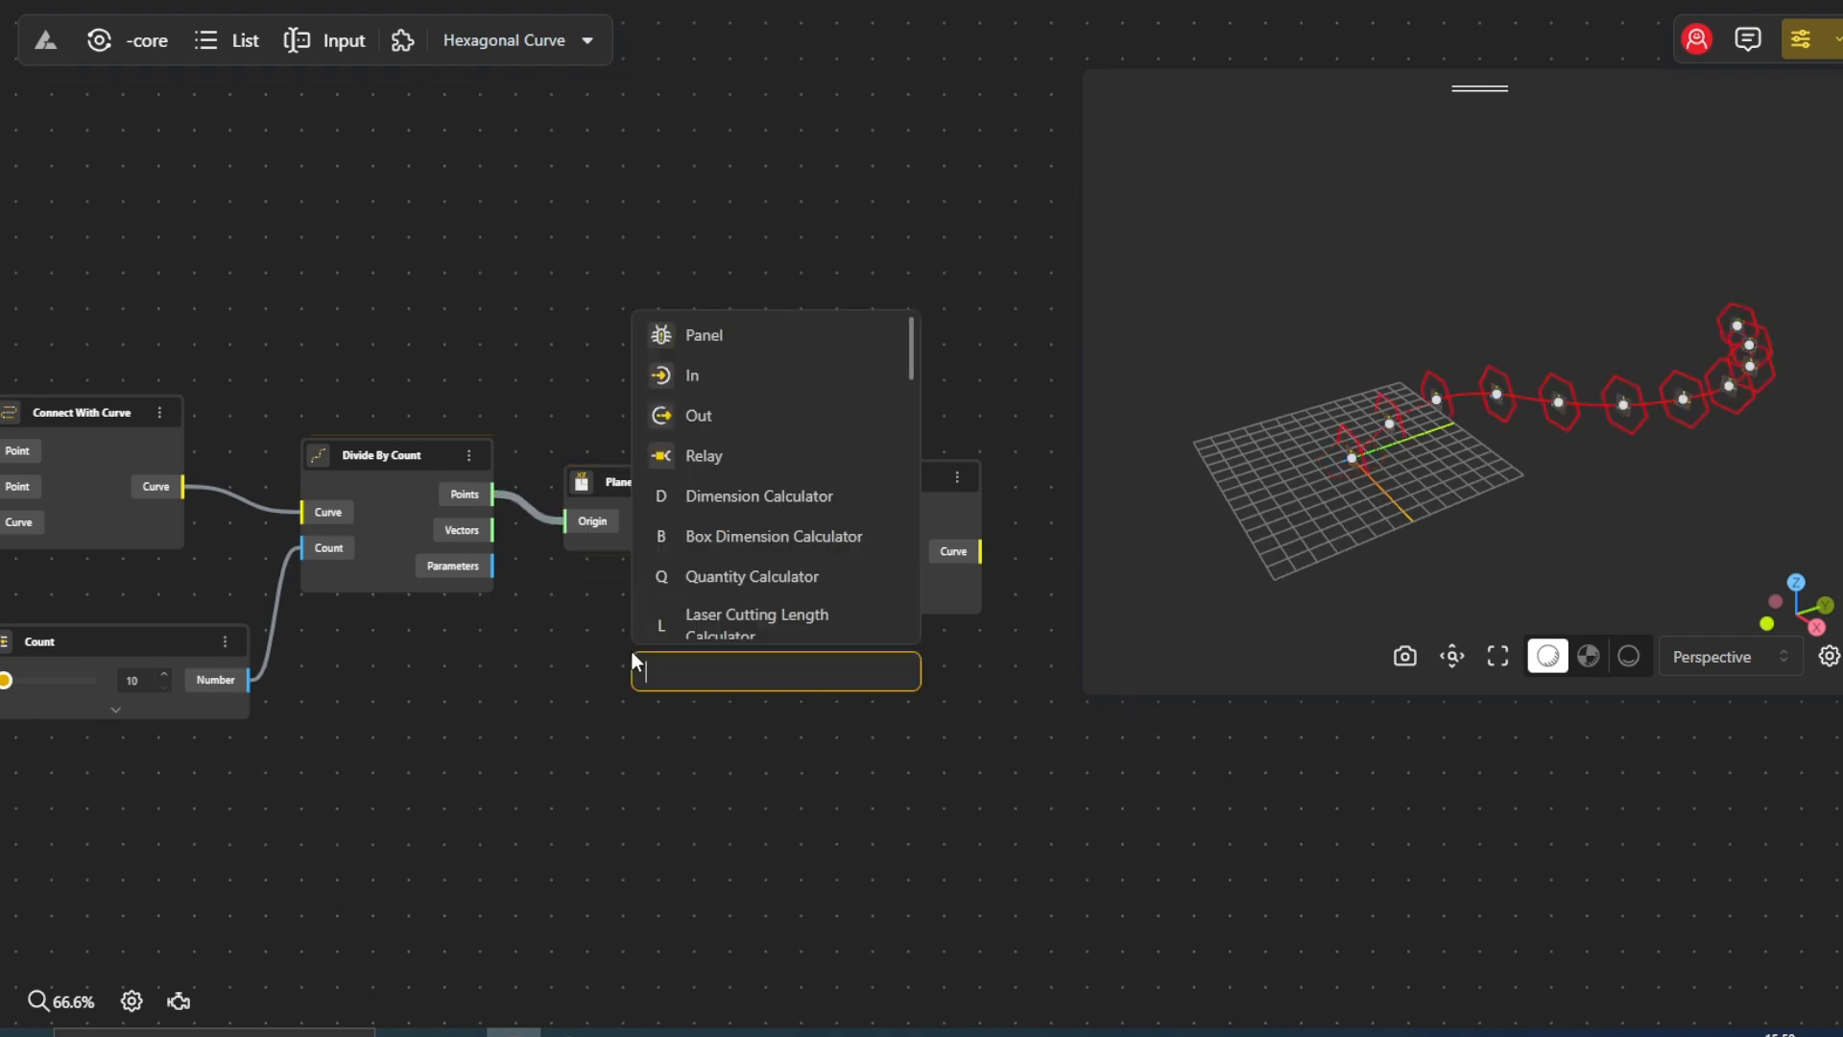
{"action": "type", "text": "ra"}
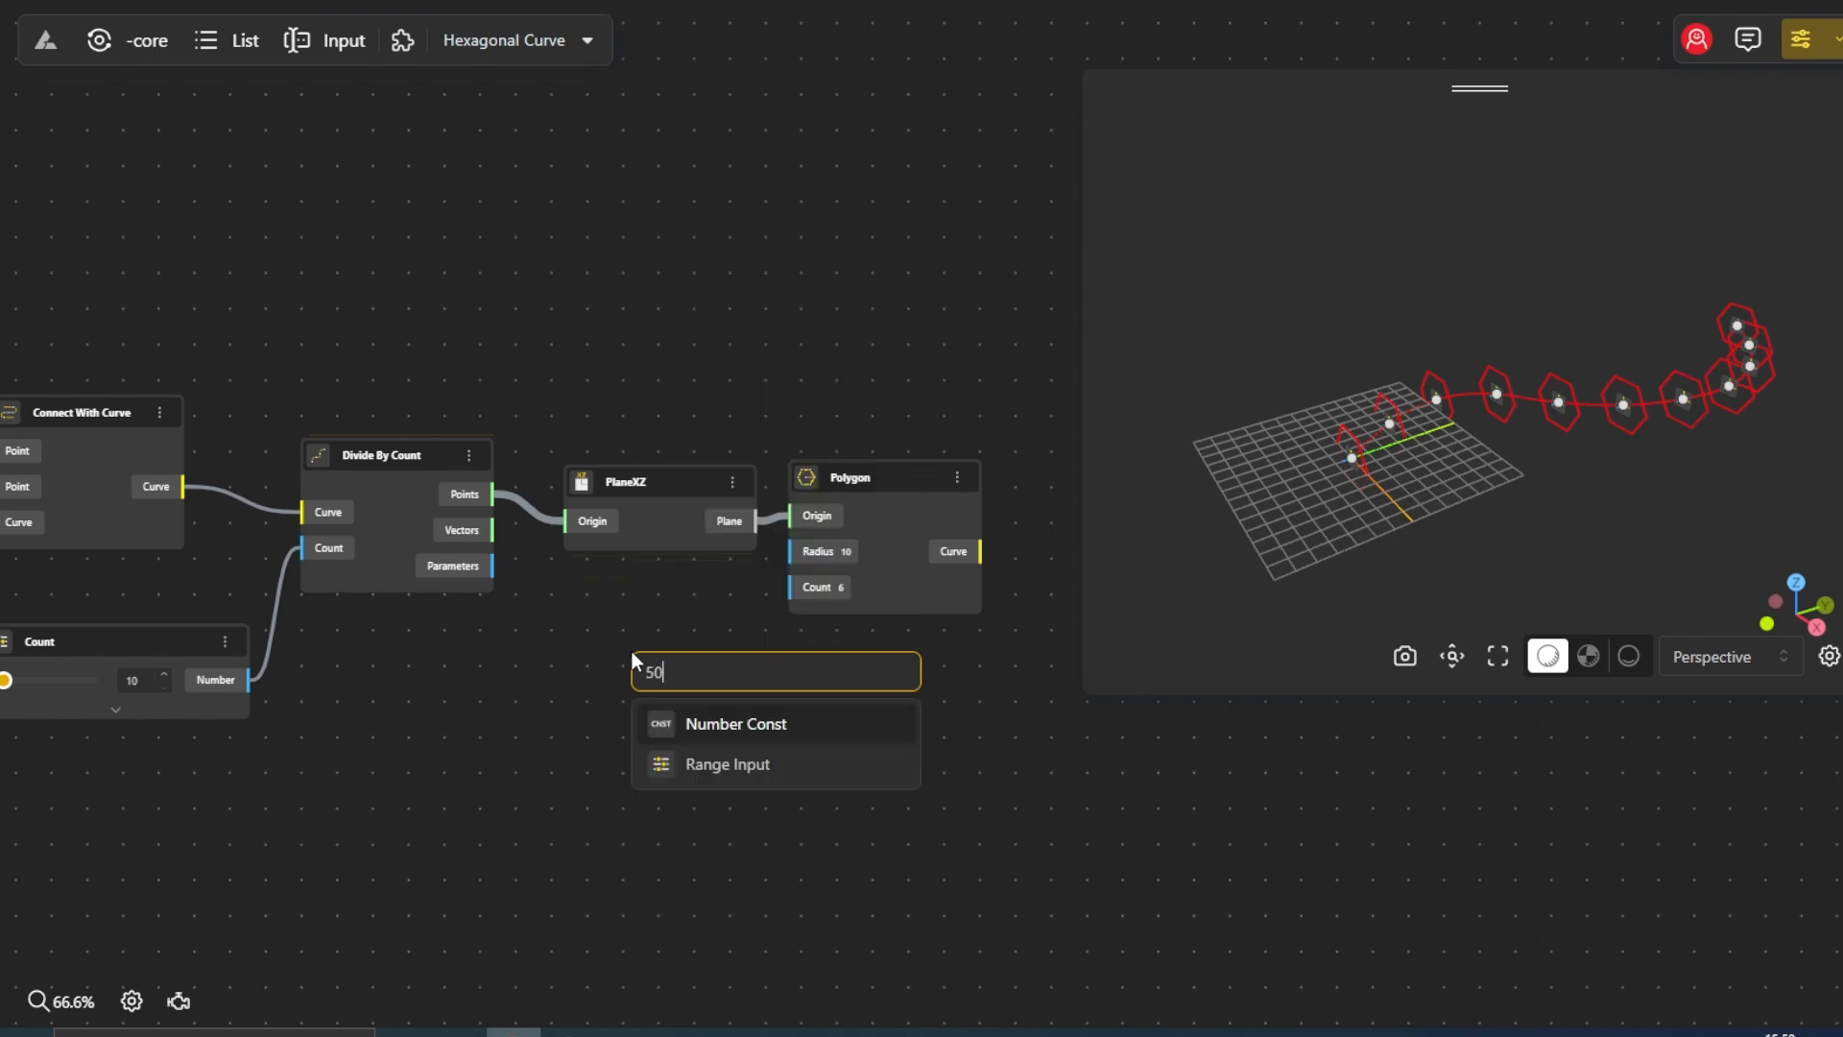
{"action": "left_click", "coordinate": [741, 760]}
{"action": "left_click_drag", "start_coordinate": [732, 672], "coordinate": [596, 684]}
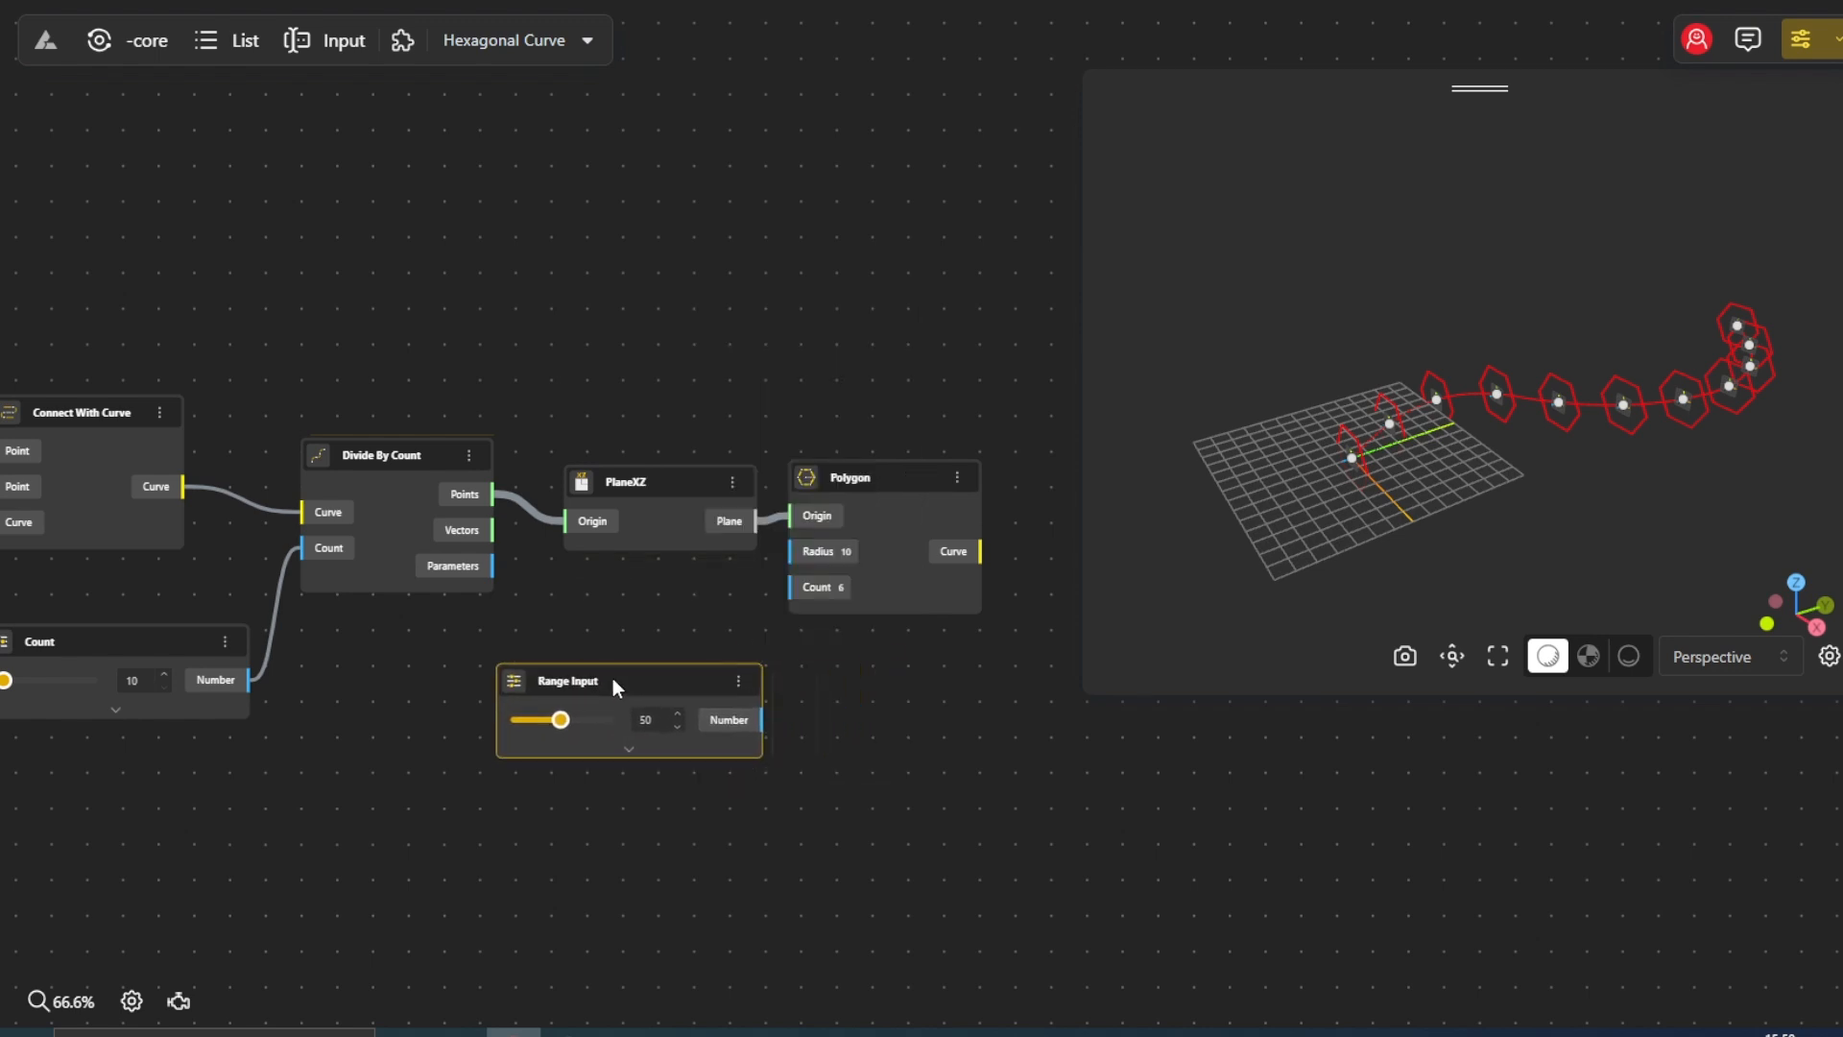
{"action": "left_click", "coordinate": [630, 750]}
{"action": "left_click", "coordinate": [635, 768]}
{"action": "type", "text": "50"}
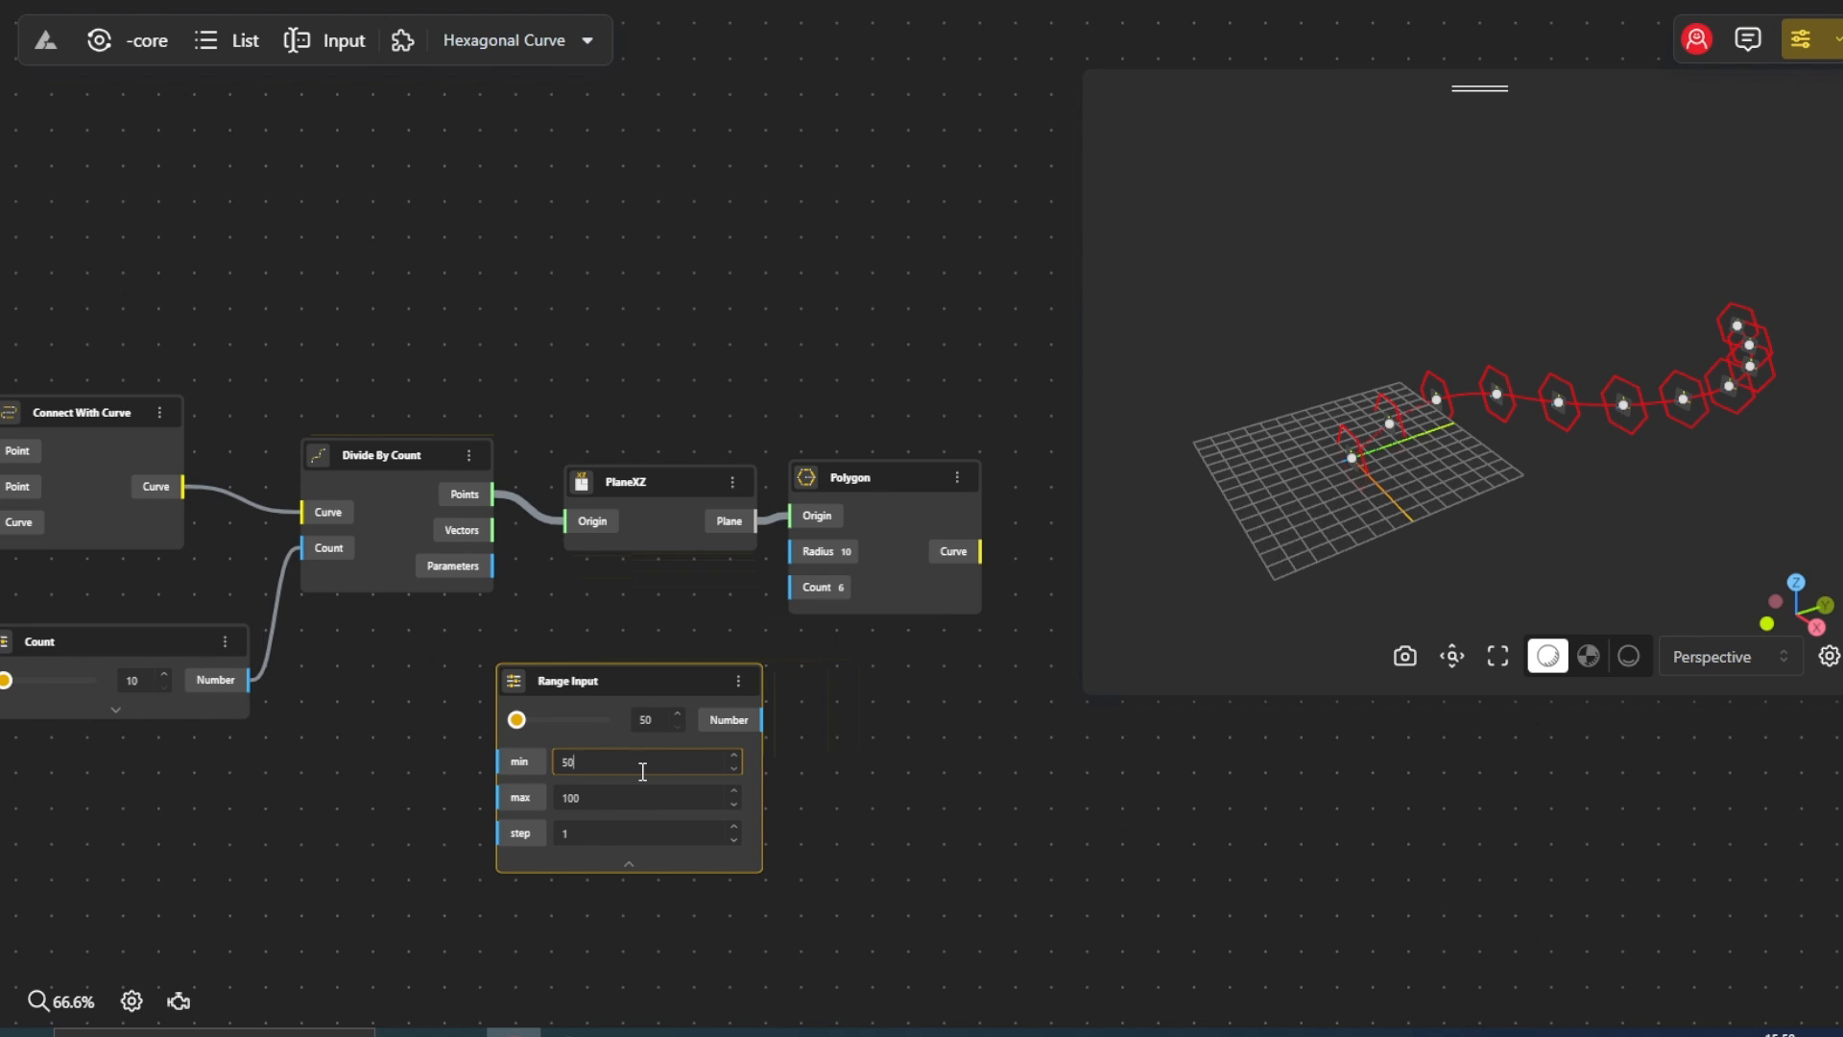
{"action": "left_click", "coordinate": [629, 864]}
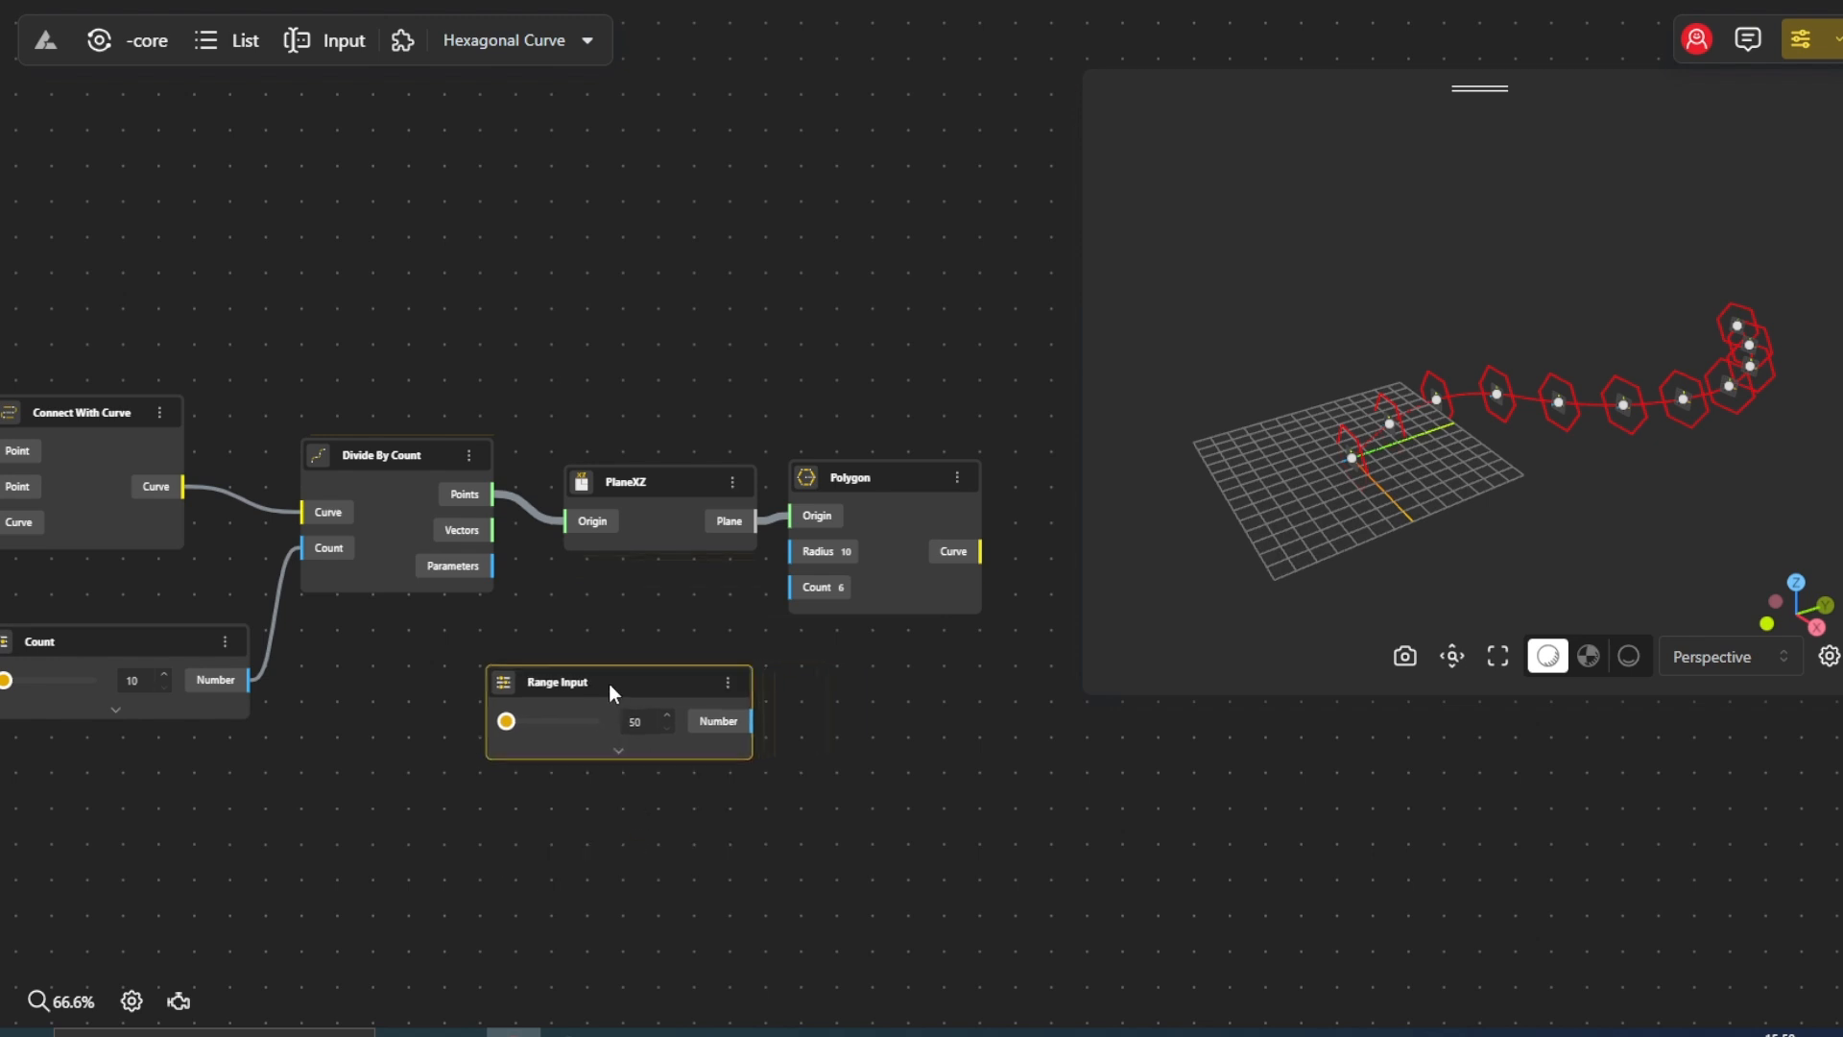
Rename the new Range Input to Diameter and position it below Divide By Count
{"action": "left_click_drag", "start_coordinate": [549, 687], "coordinate": [469, 701]}
{"action": "key", "text": "BackSpace"}
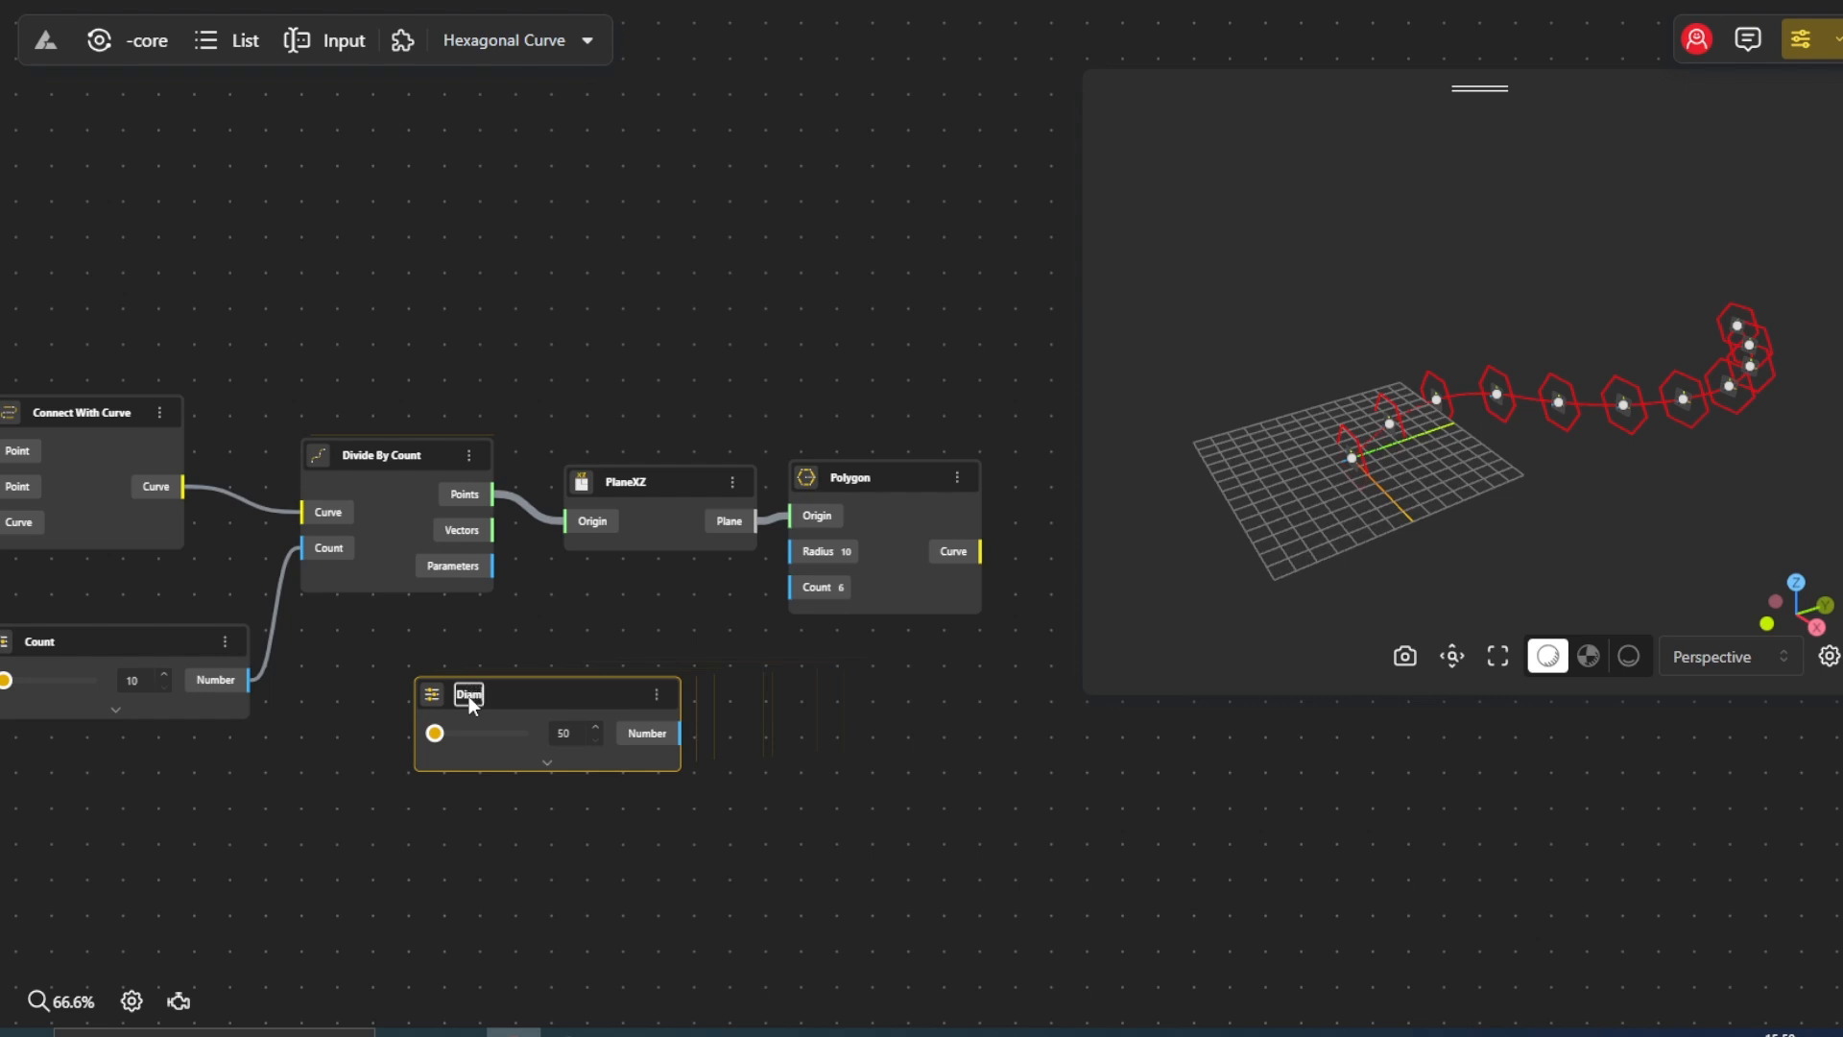
{"action": "left_click", "coordinate": [620, 643]}
{"action": "left_click_drag", "start_coordinate": [625, 706], "coordinate": [546, 724]}
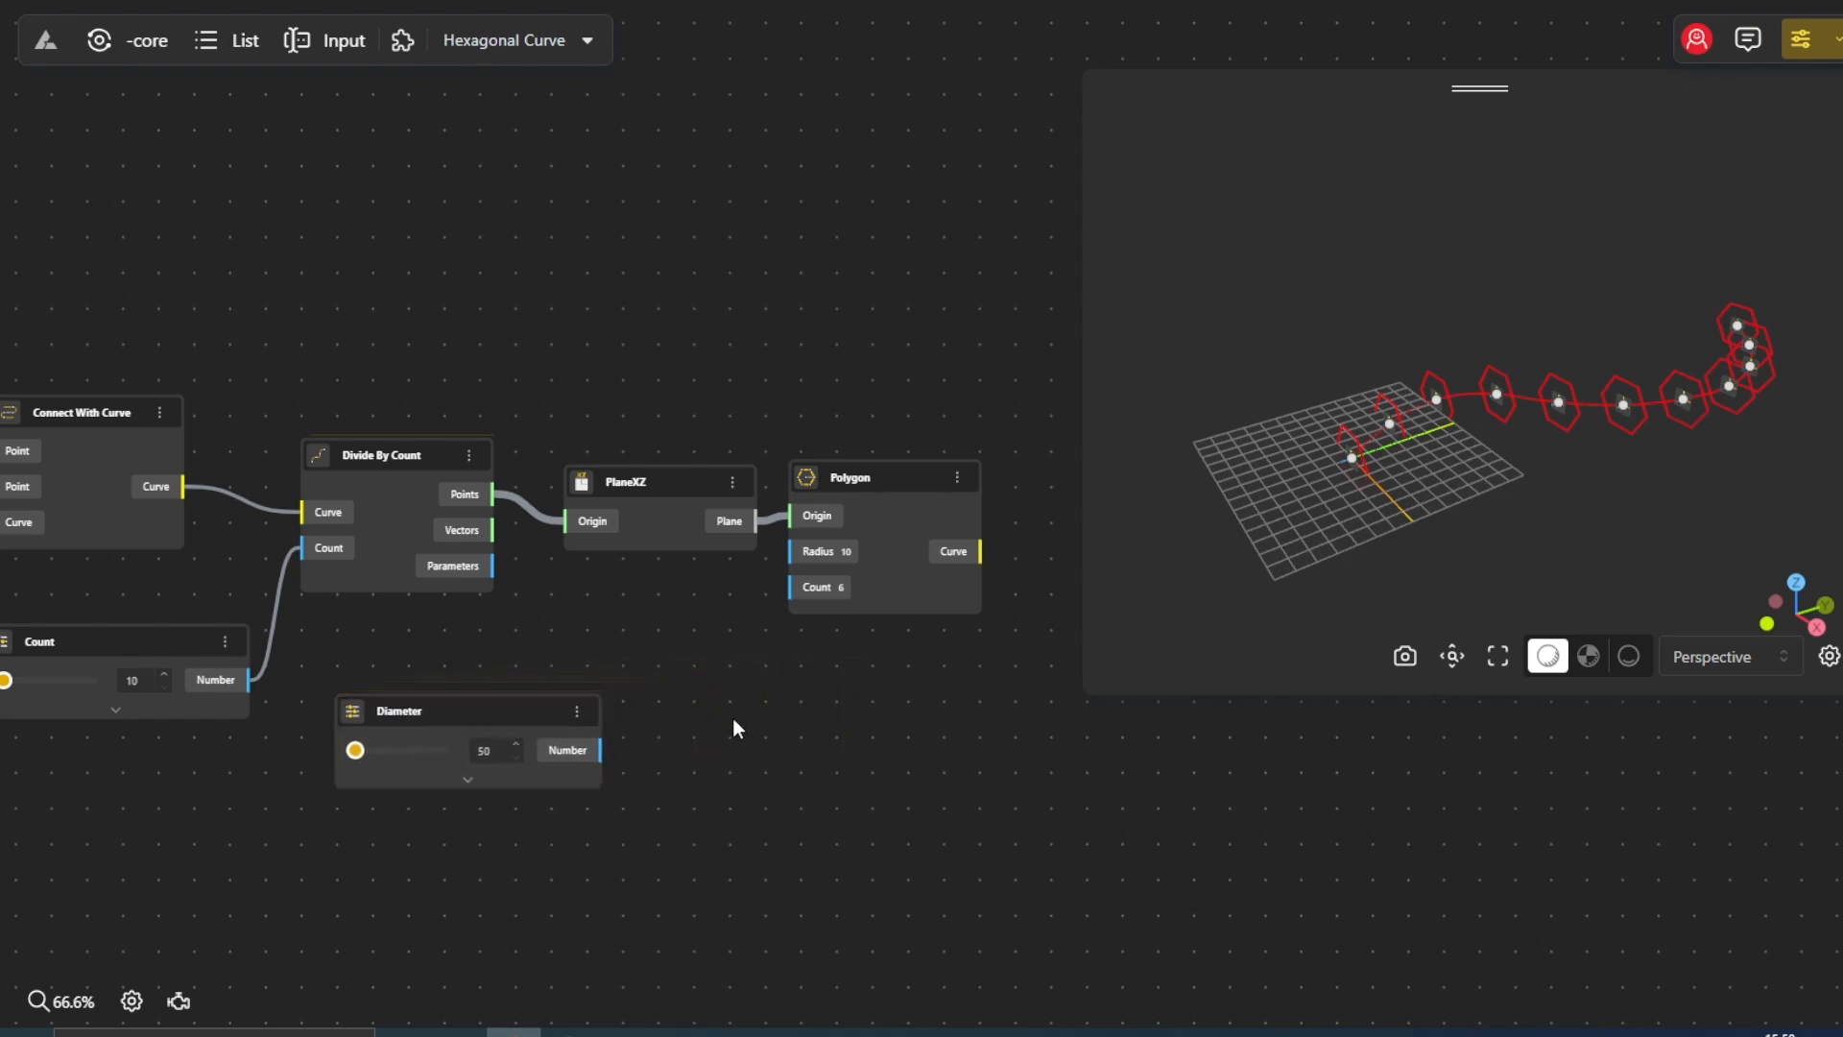
Add a Division node that divides the Diameter by 2 and connect its result to the Polygon's Radius
{"action": "double_click", "coordinate": [733, 720]}
{"action": "type", "text": "/2"}
{"action": "left_click", "coordinate": [790, 805]}
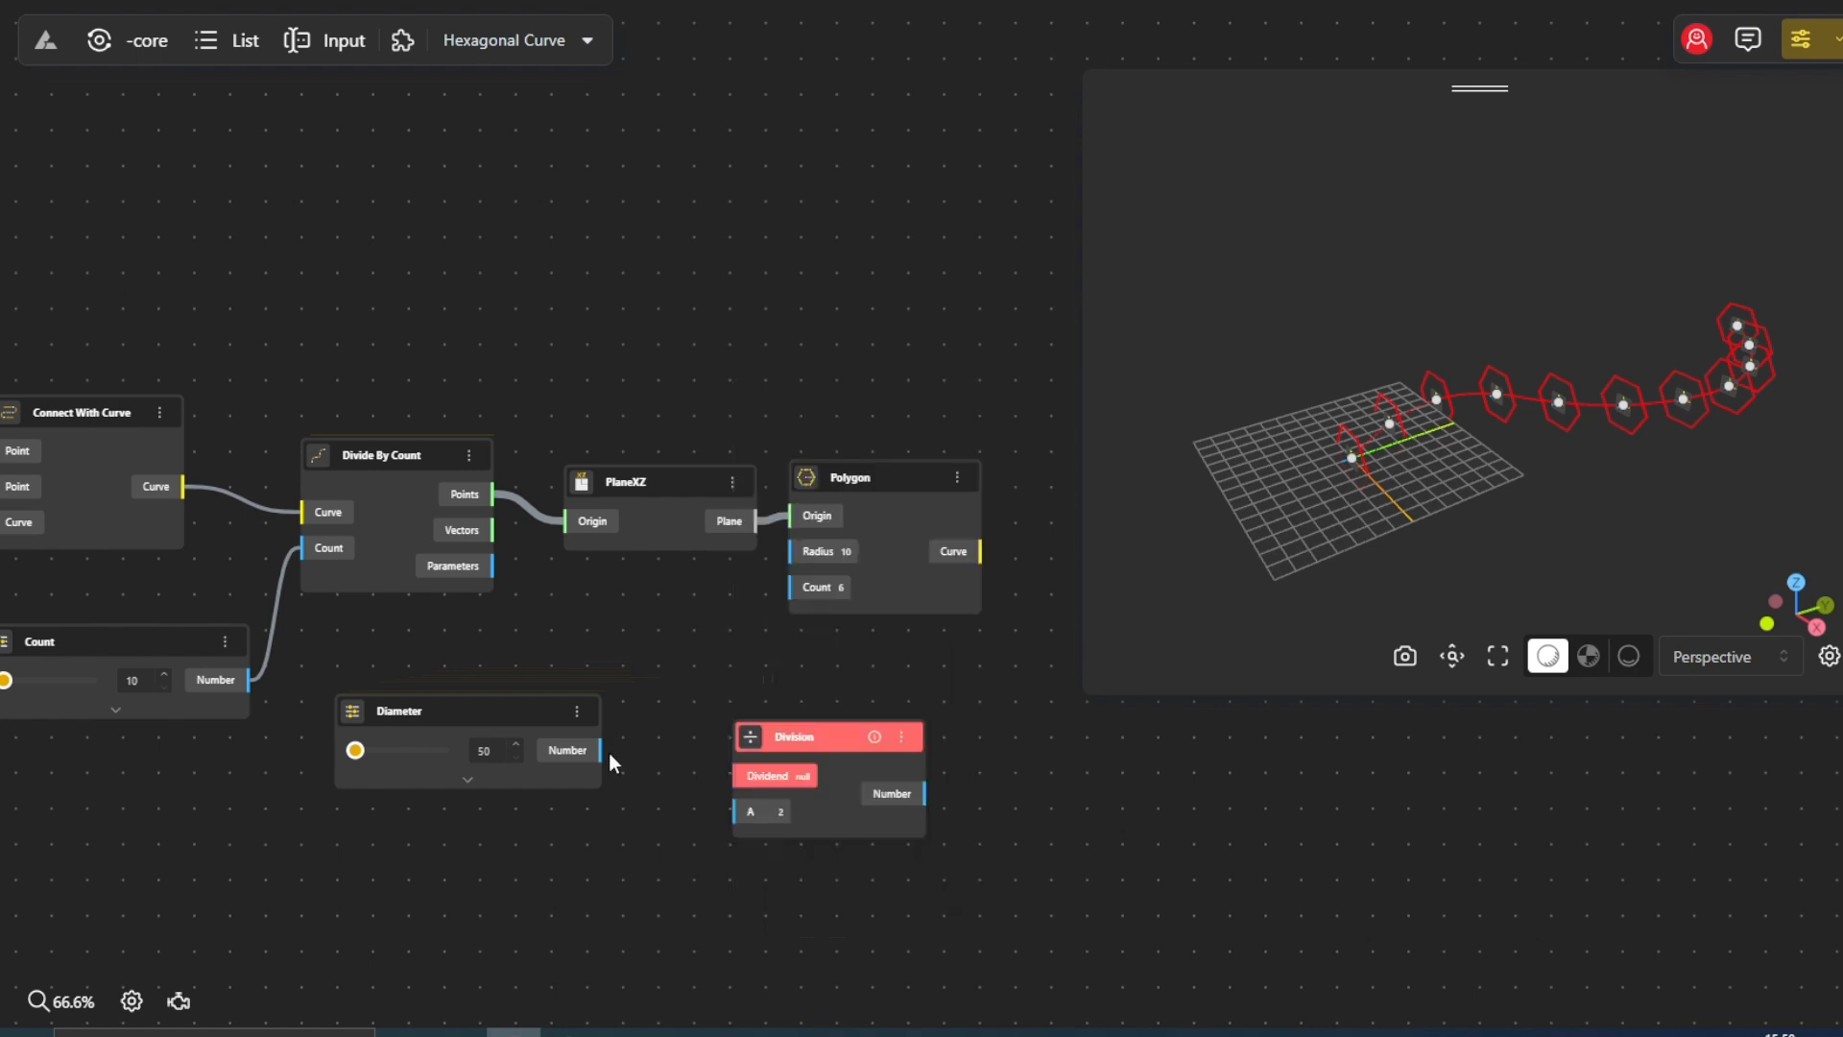
{"action": "left_click_drag", "start_coordinate": [600, 750], "coordinate": [743, 777]}
{"action": "left_click_drag", "start_coordinate": [855, 795], "coordinate": [799, 562]}
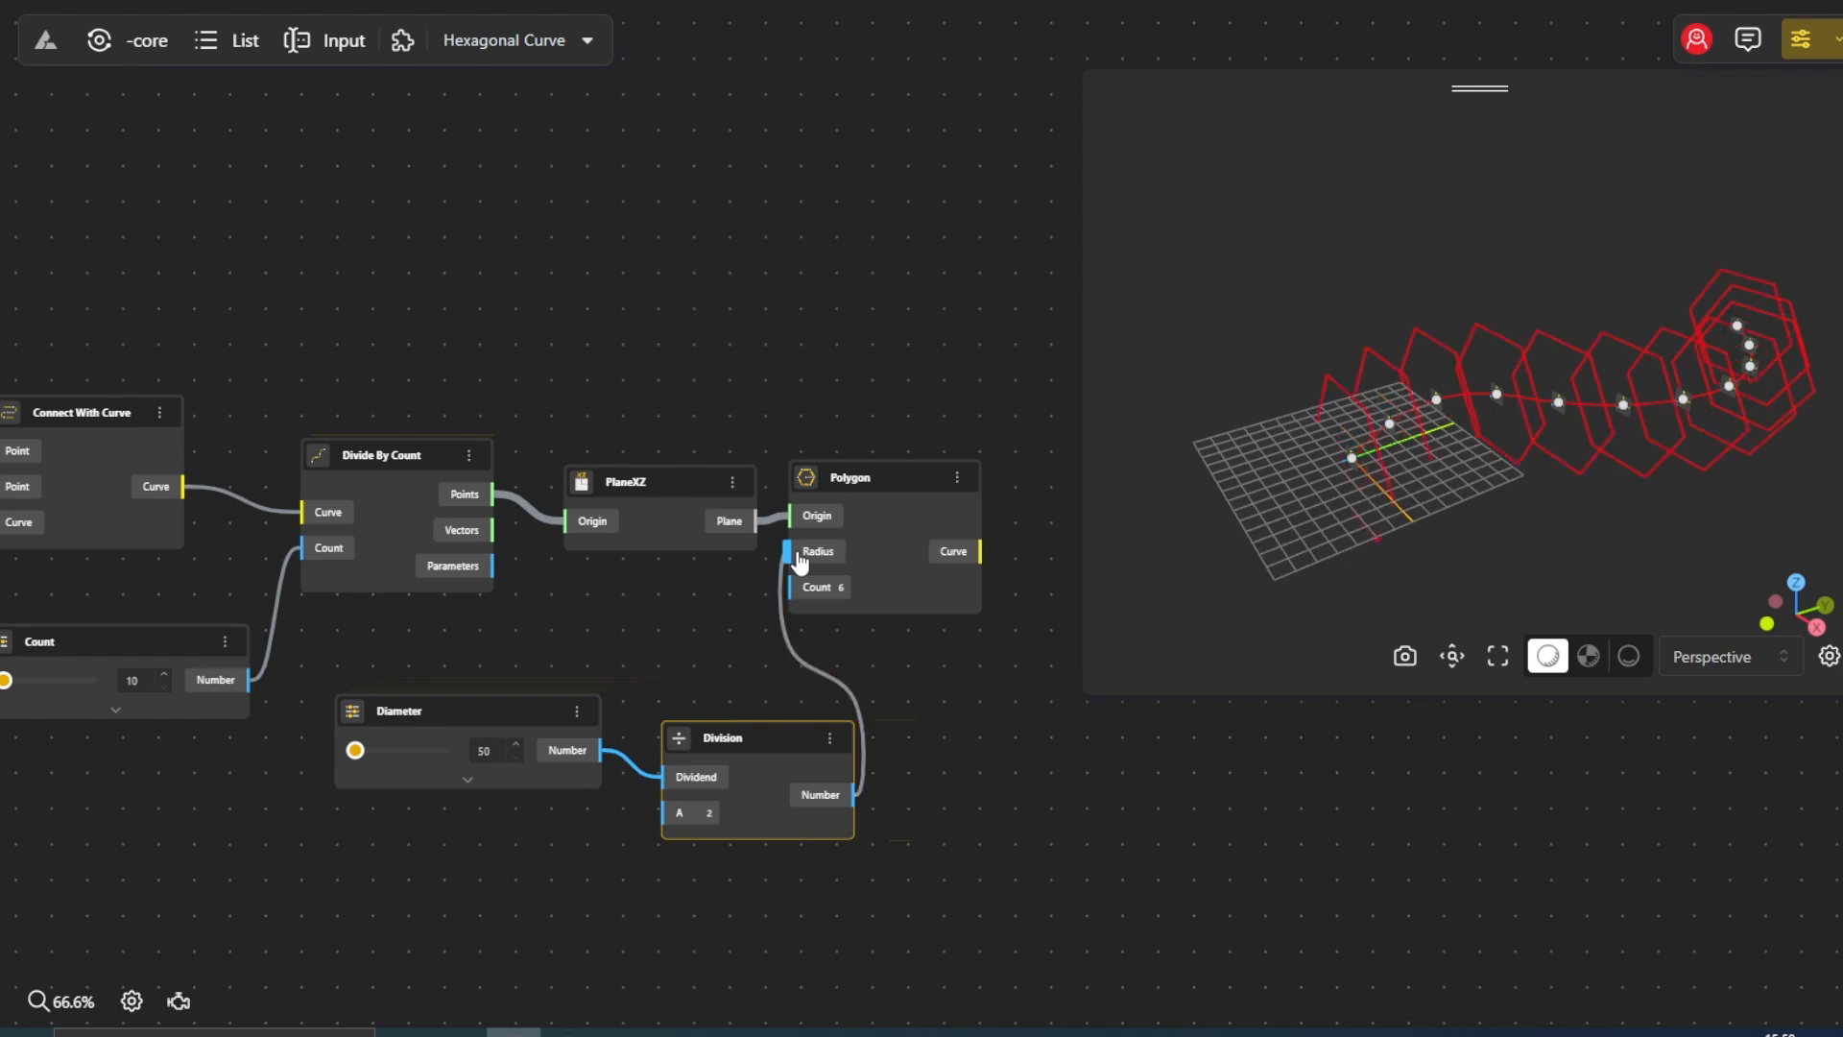
Hide the preview geometry of the Divide By Count and PlaneXZ nodes
{"action": "right_click", "coordinate": [409, 496]}
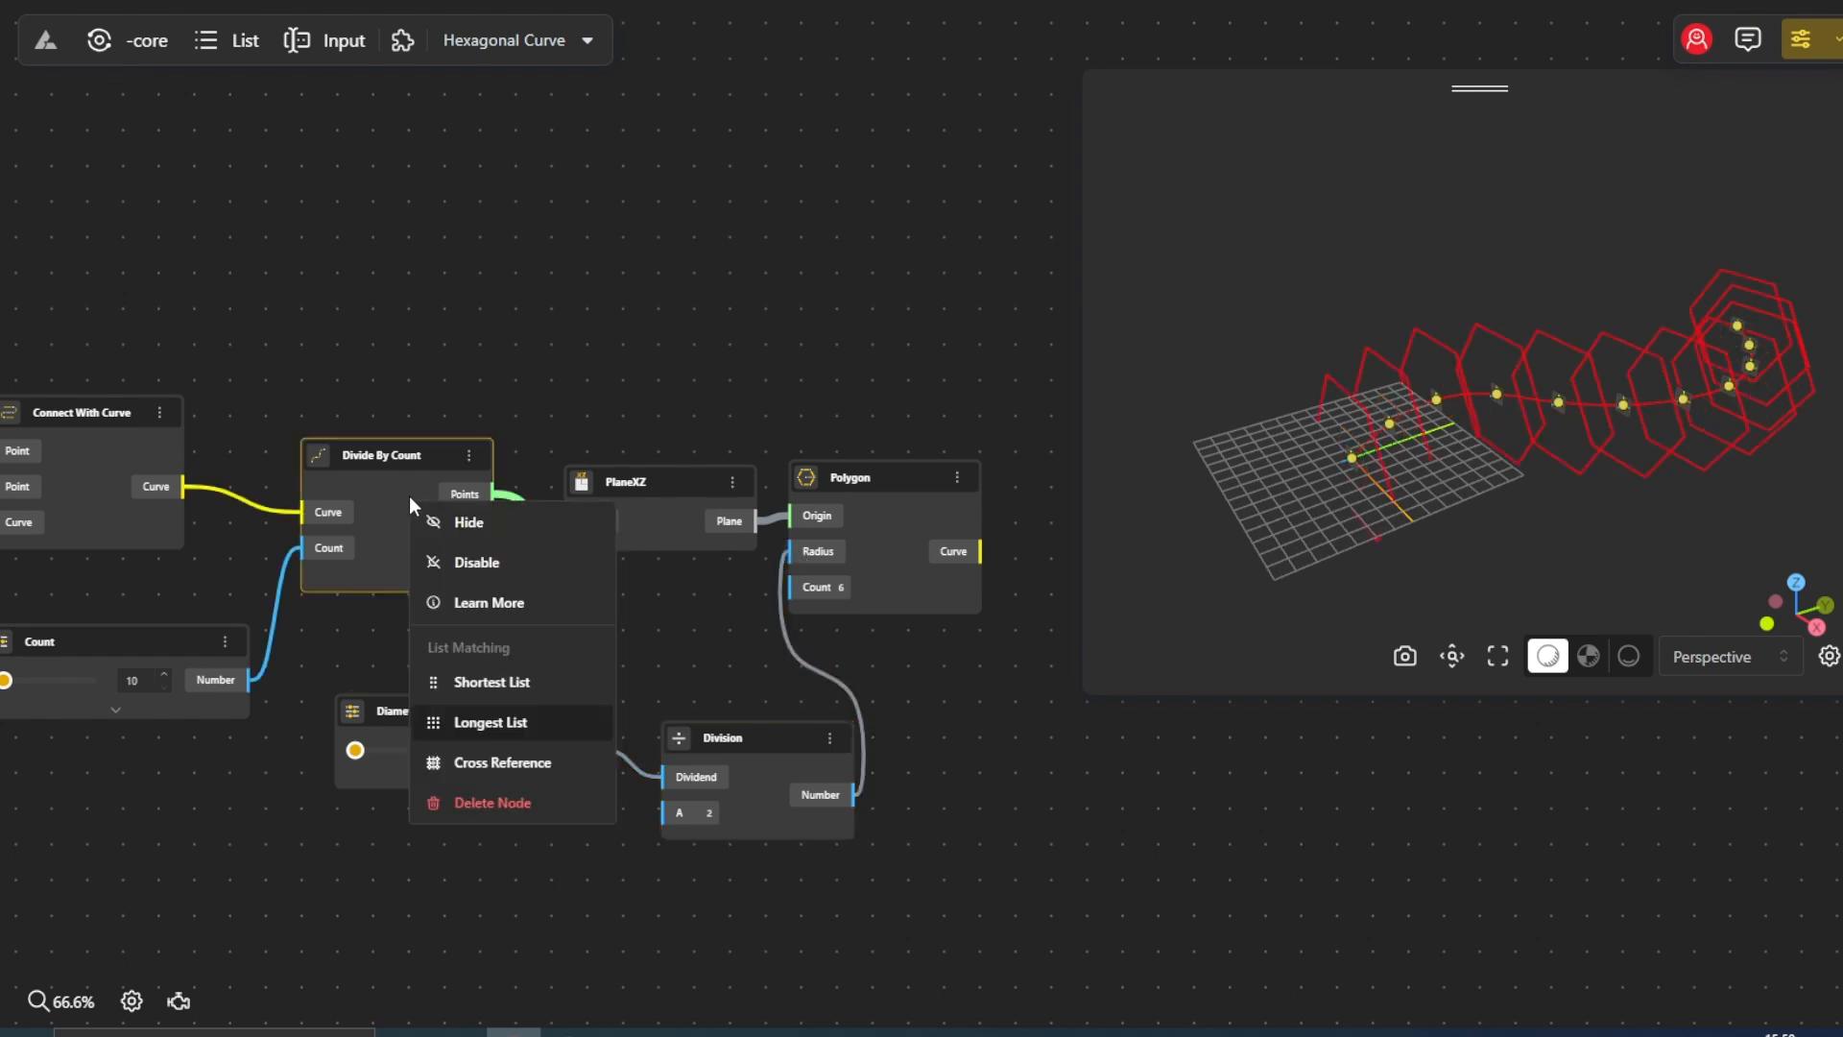
{"action": "left_click", "coordinate": [459, 523]}
{"action": "left_click", "coordinate": [634, 522]}
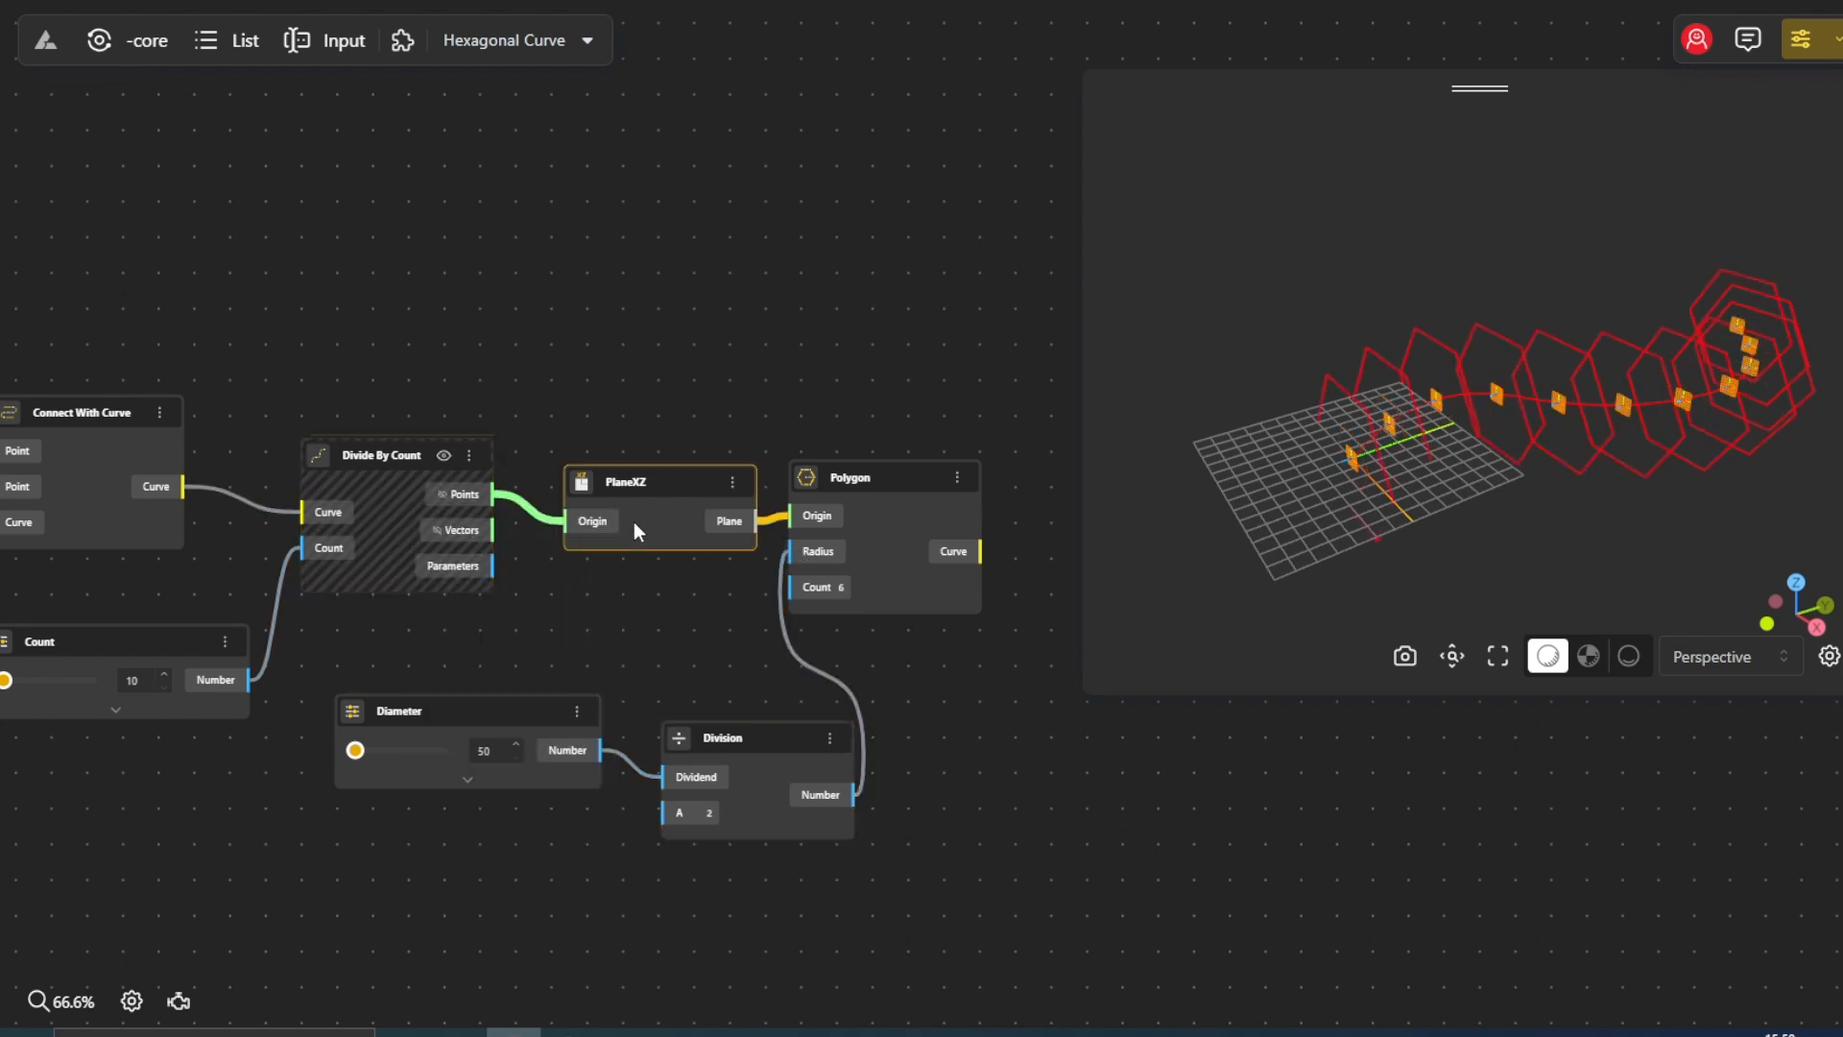
{"action": "right_click", "coordinate": [633, 521]}
{"action": "left_click", "coordinate": [691, 548]}
Set the Diameter range input to 73
{"action": "left_click_drag", "start_coordinate": [865, 691], "coordinate": [552, 712]}
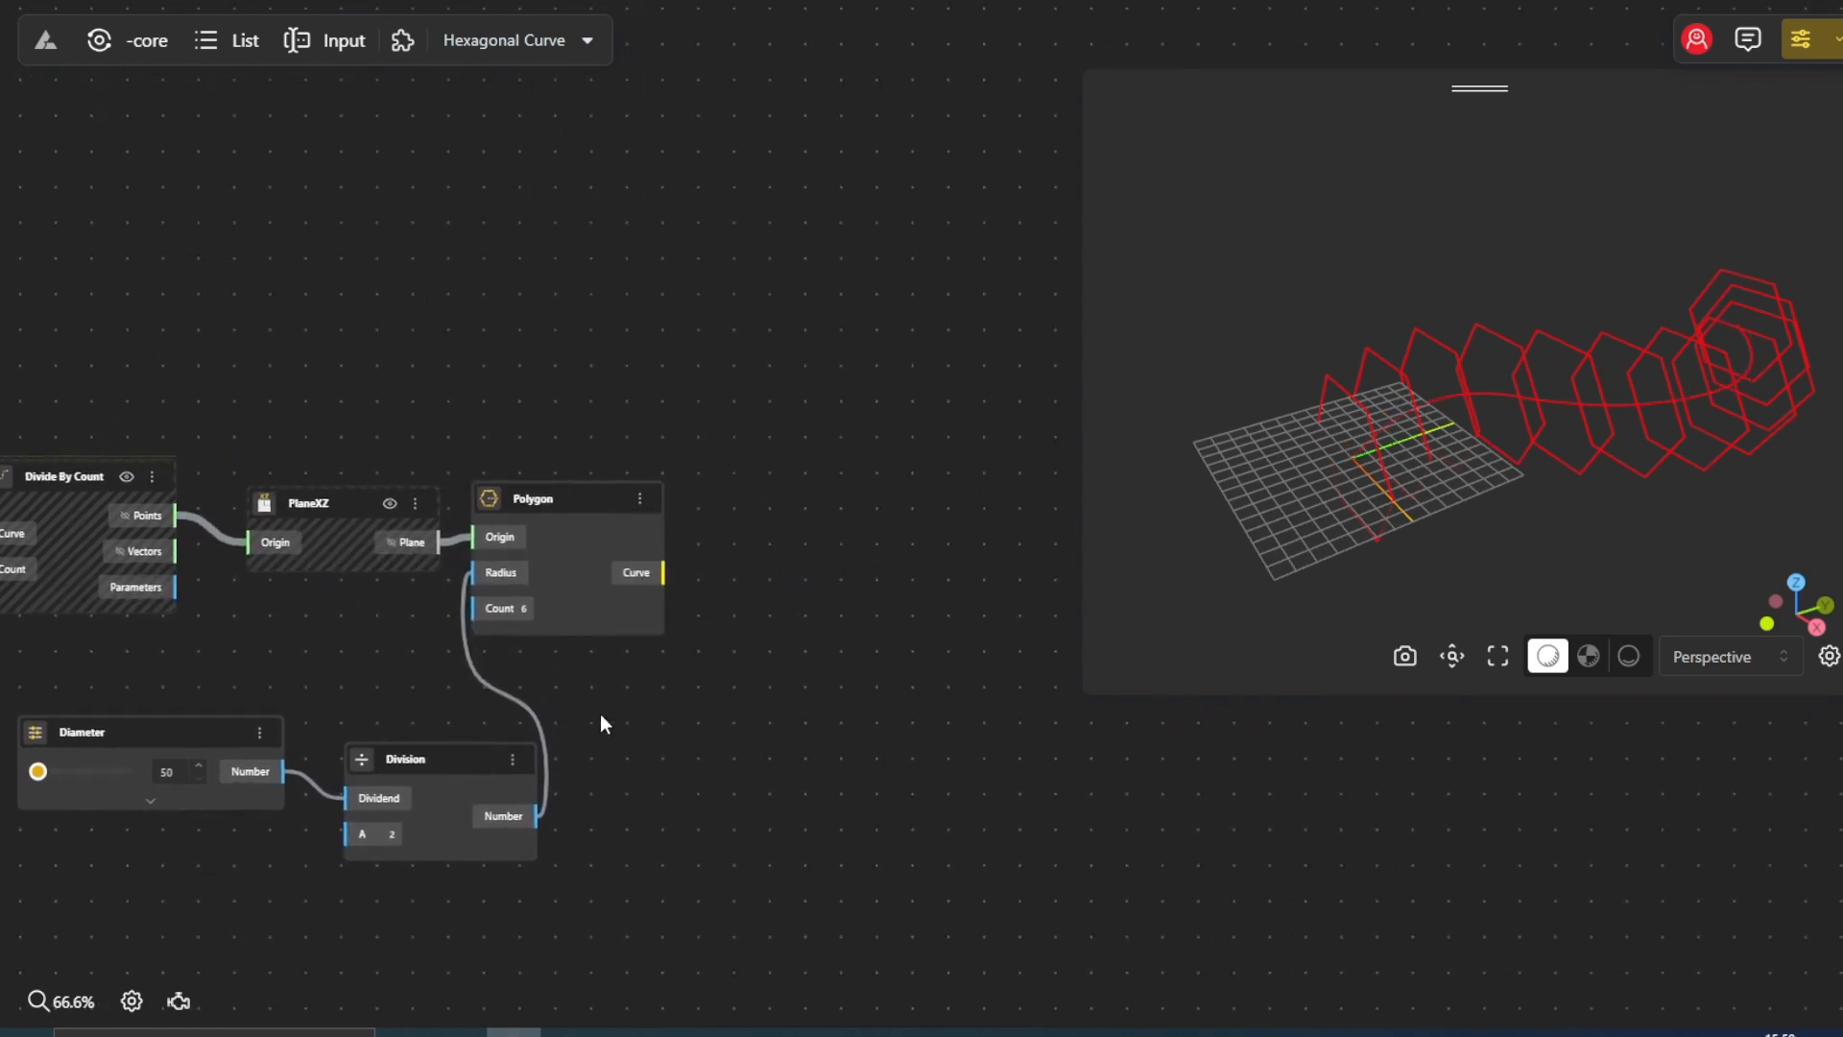
{"action": "mouse_move", "coordinate": [45, 773]}
{"action": "left_mouse_down"}
{"action": "mouse_move", "coordinate": [111, 773]}
{"action": "mouse_move", "coordinate": [77, 773]}
{"action": "left_mouse_up"}
{"action": "left_click_drag", "start_coordinate": [1264, 536], "coordinate": [1277, 533]}
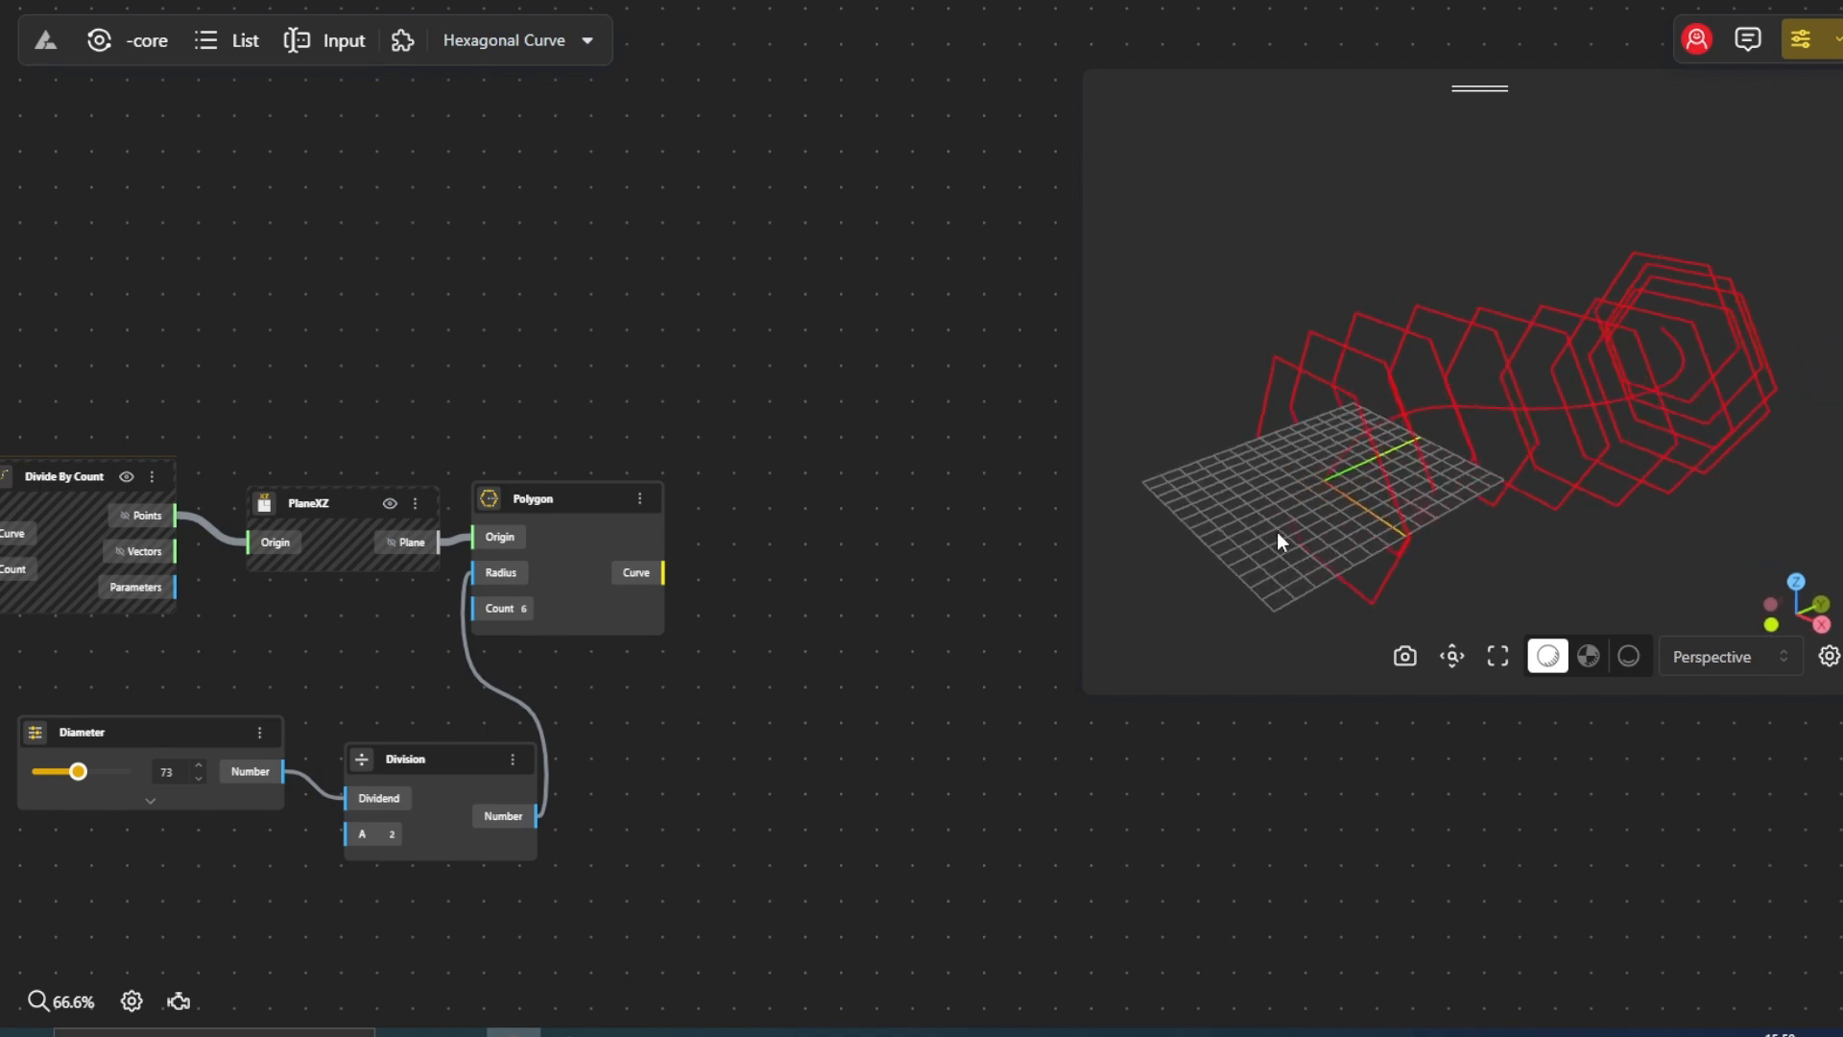
Add a Rotate node next to the Polygon node and connect the Polygon's curve to its Geometry input
{"action": "left_click_drag", "start_coordinate": [615, 612], "coordinate": [628, 615]}
{"action": "double_click", "coordinate": [806, 653]}
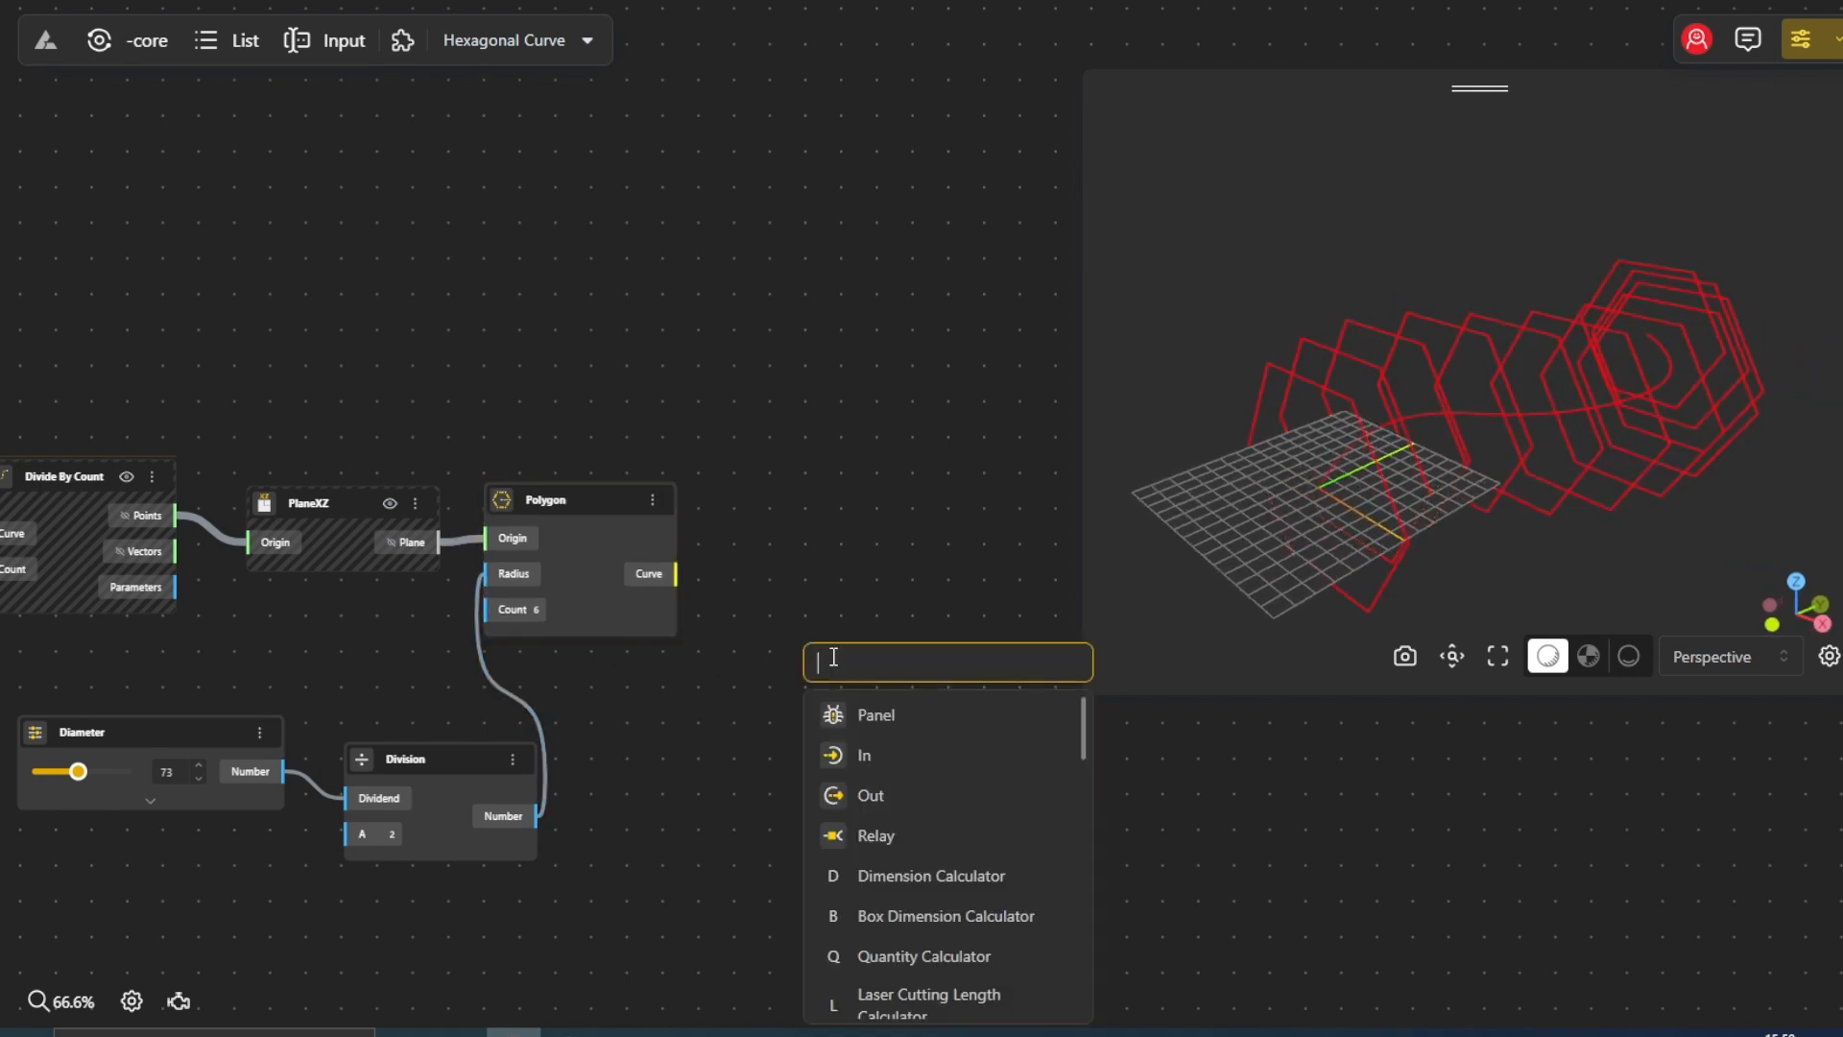
{"action": "type", "text": "ro"}
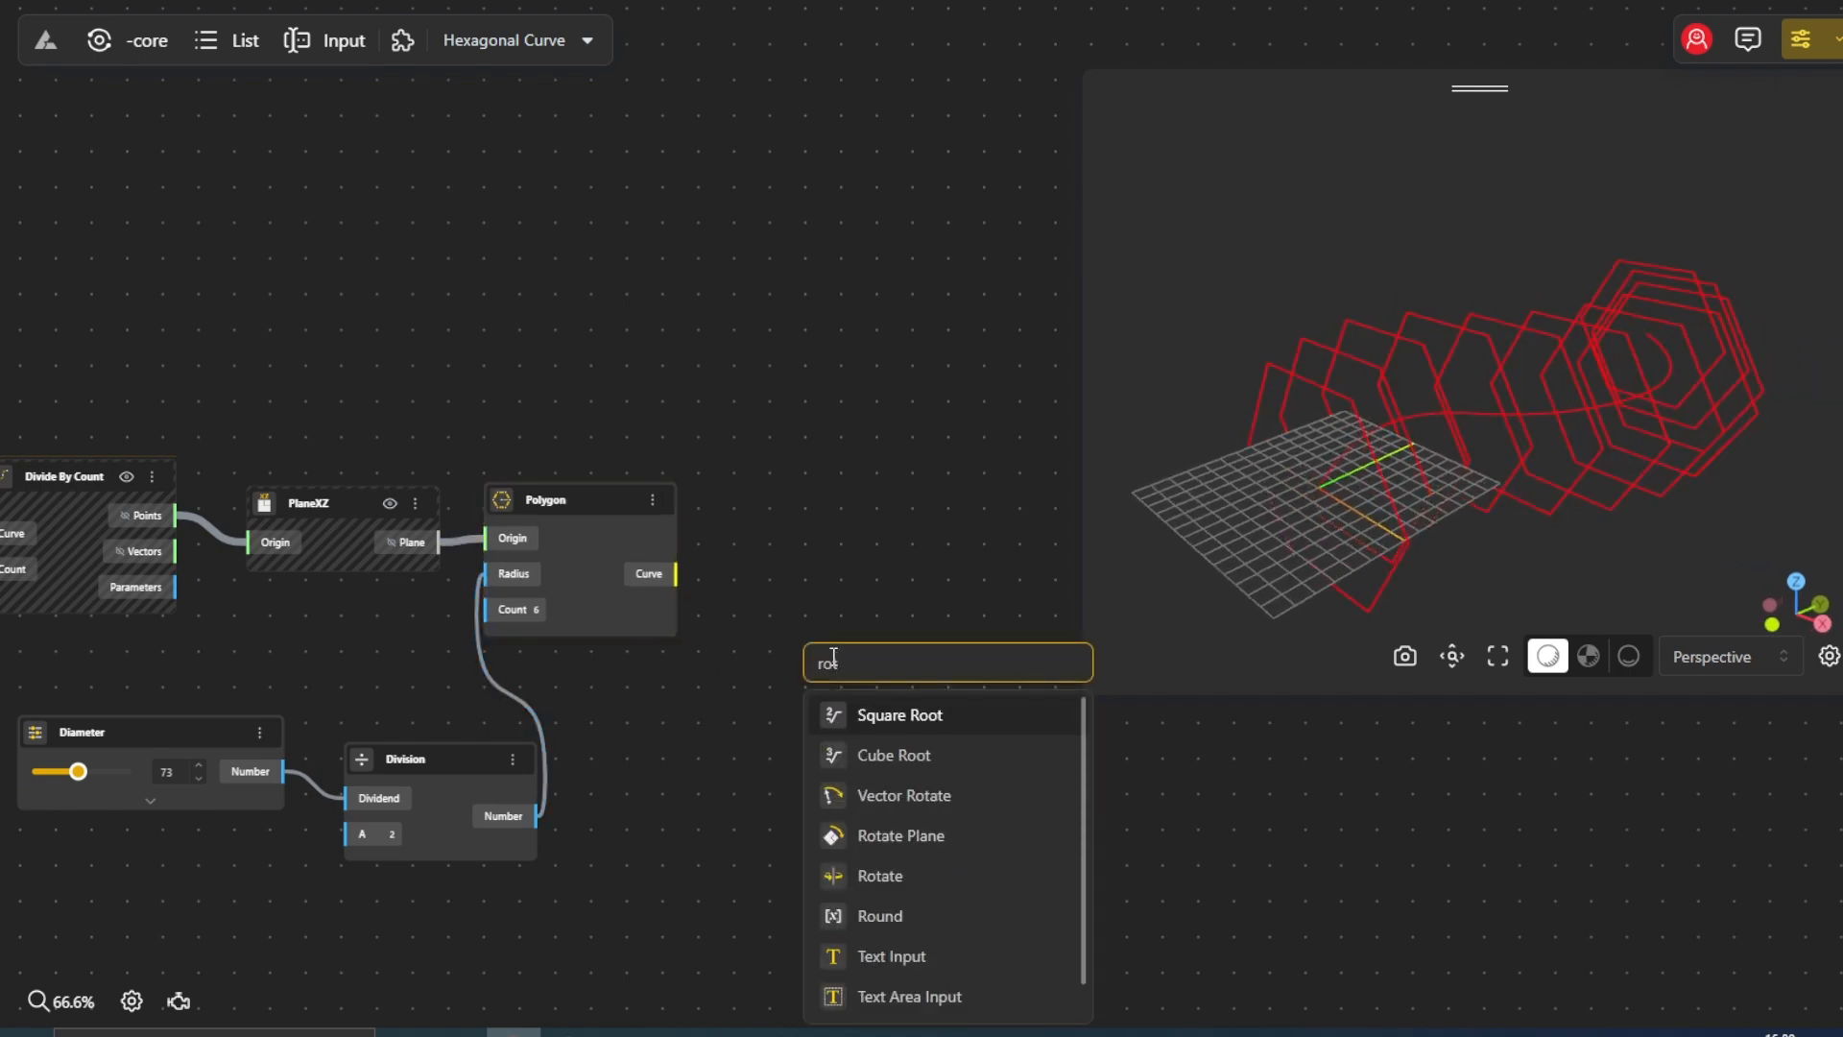
{"action": "type", "text": "tat"}
{"action": "left_click", "coordinate": [907, 793]}
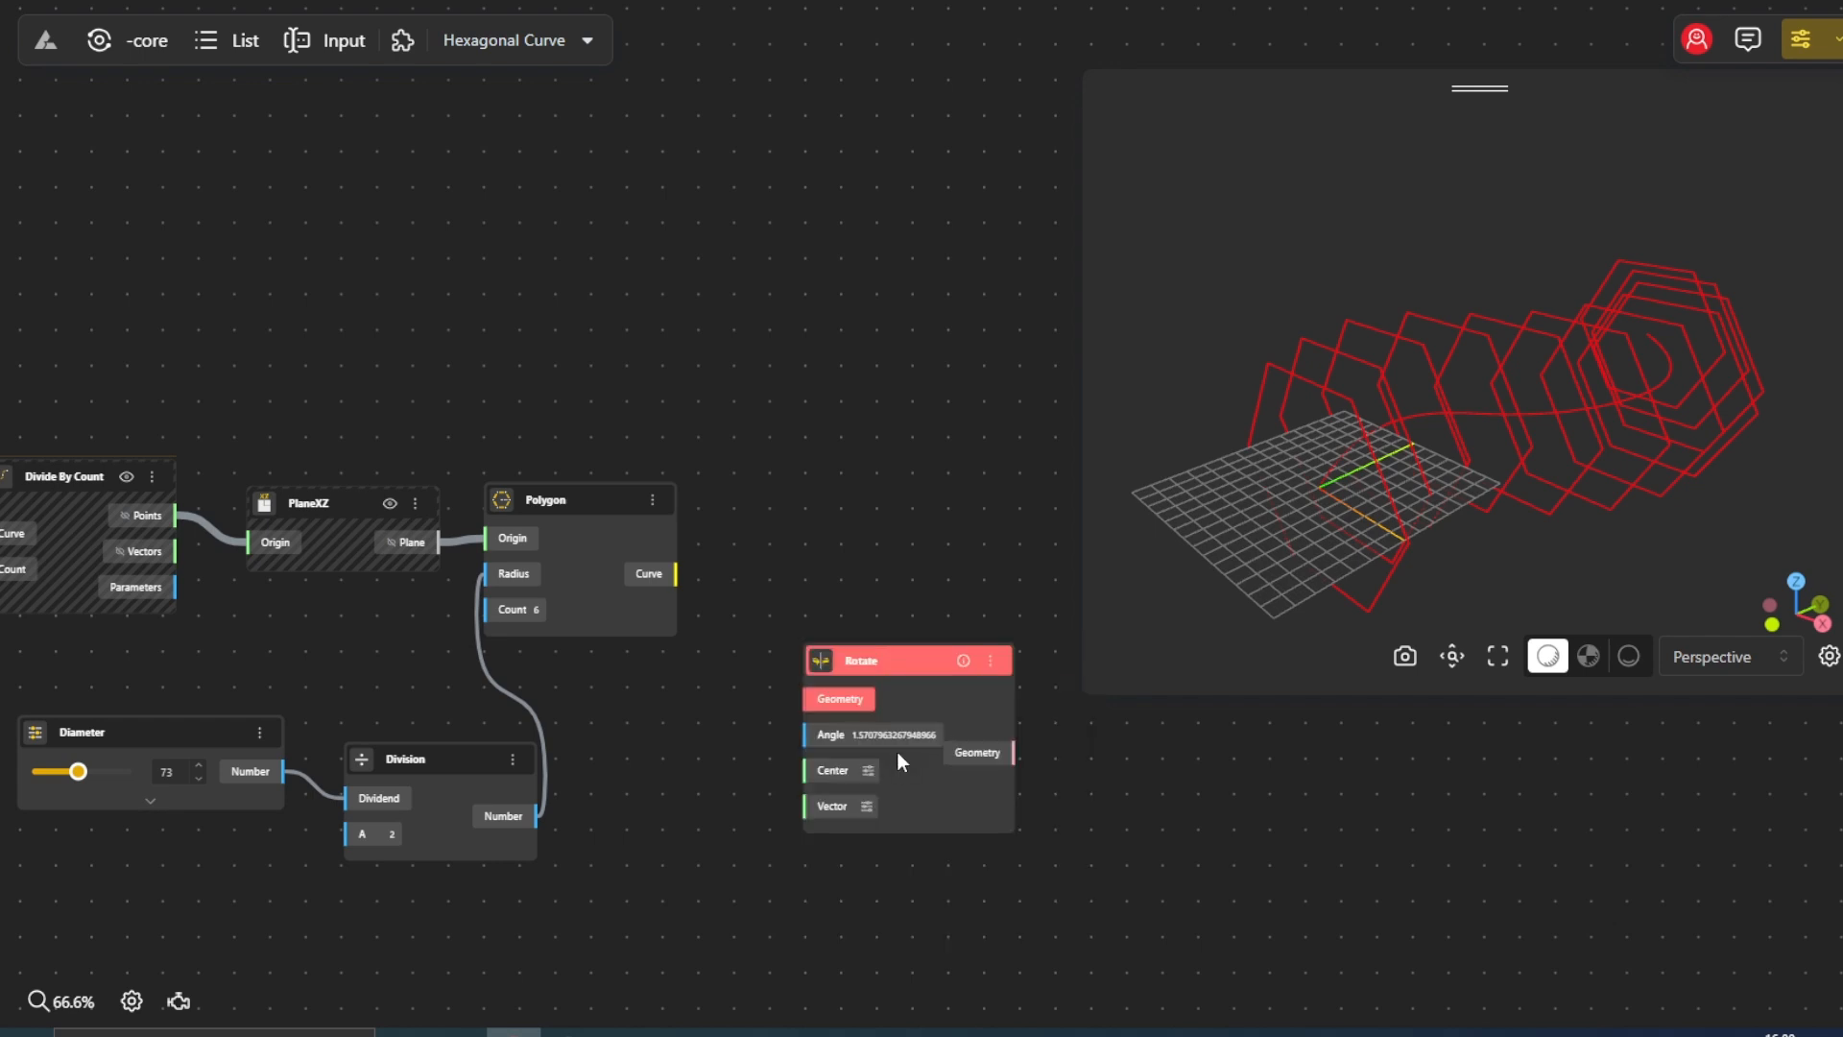
{"action": "left_click_drag", "start_coordinate": [677, 574], "coordinate": [864, 567]}
Set the Rotate node's vector to X 0, Y 1, Z 0 and connect the PlaneXZ output to its Center input
{"action": "left_click", "coordinate": [897, 672]}
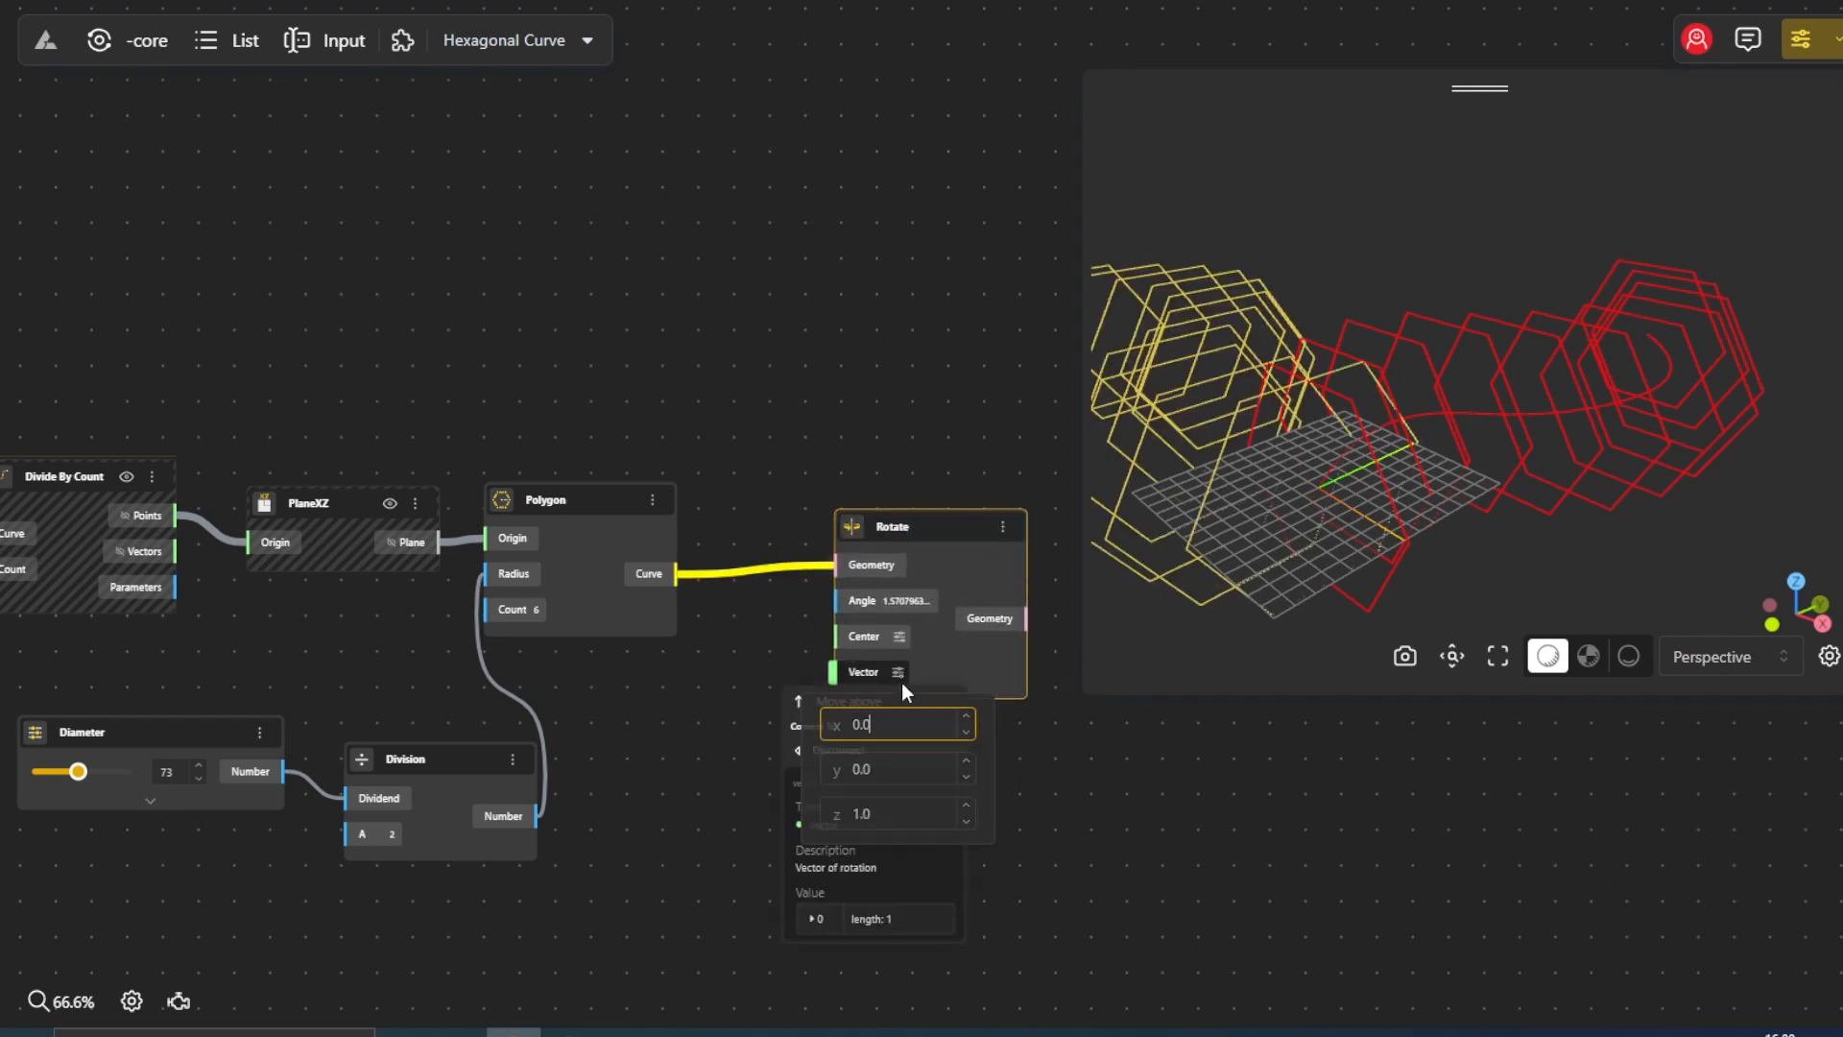
{"action": "double_click", "coordinate": [906, 809]}
{"action": "type", "text": "0"}
{"action": "double_click", "coordinate": [895, 768]}
{"action": "type", "text": "1"}
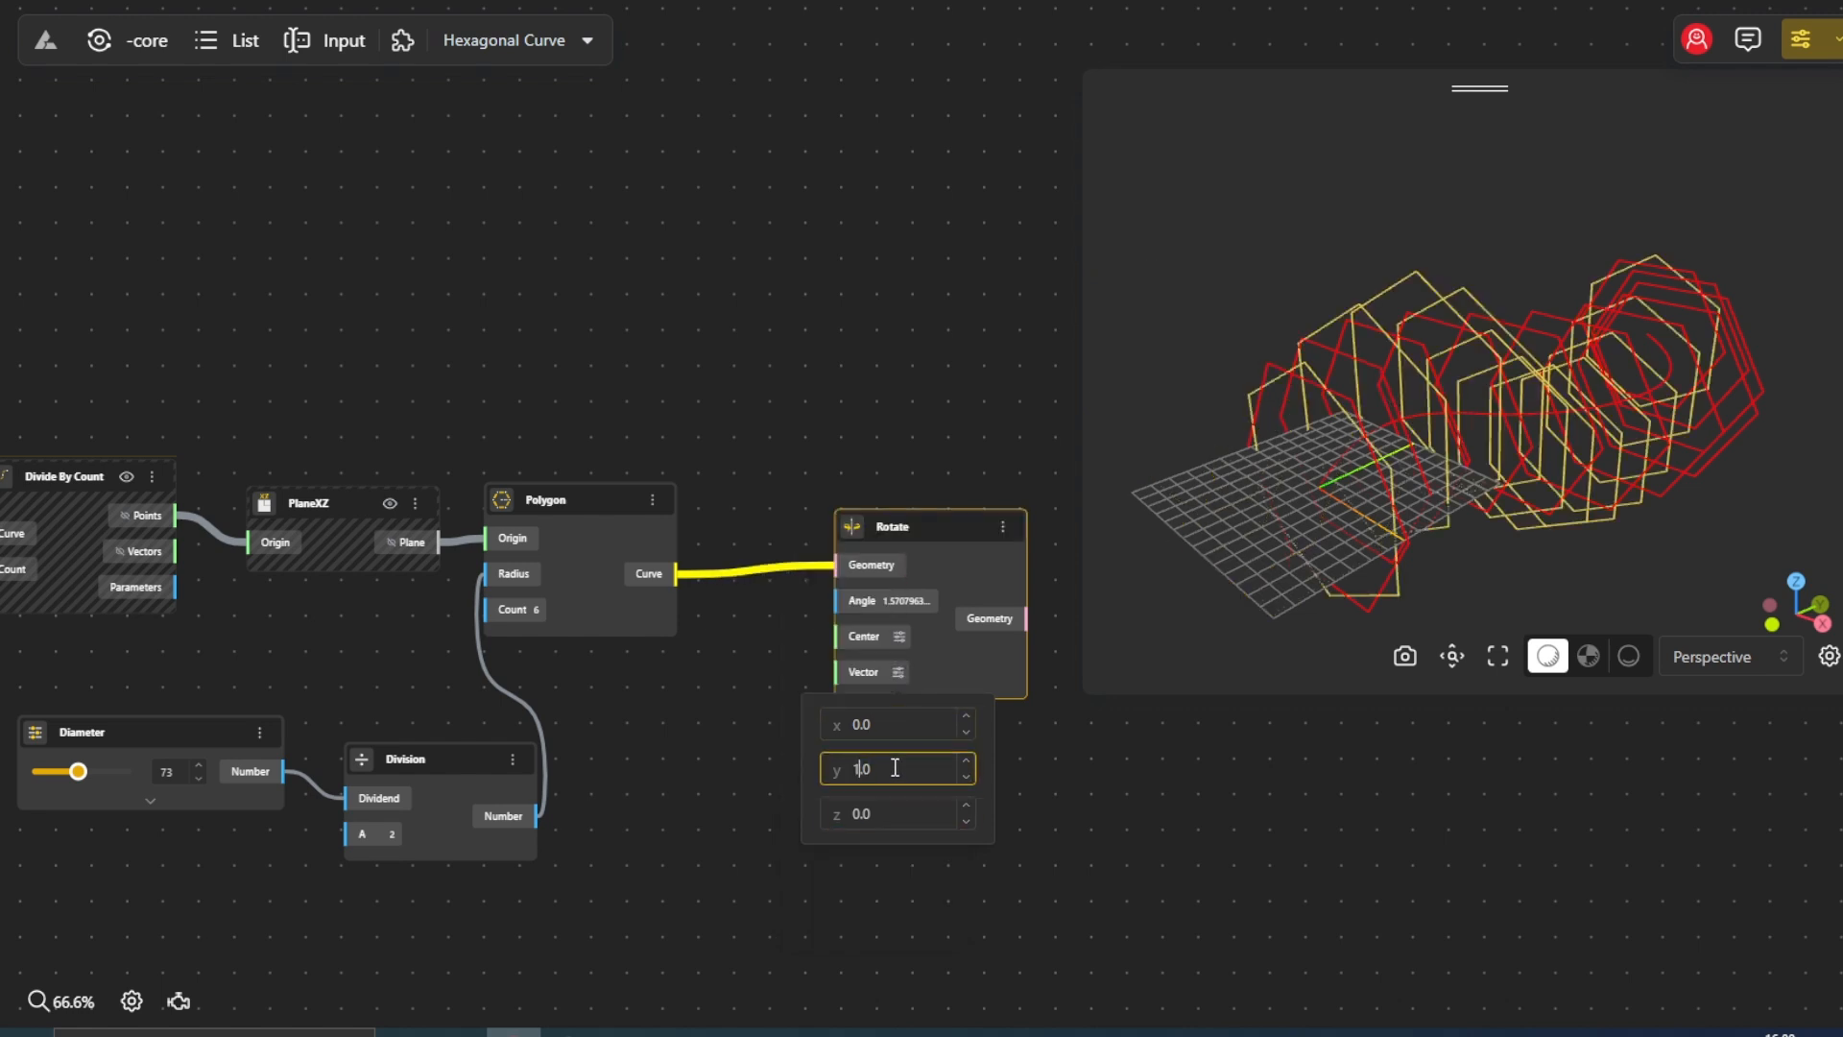
{"action": "left_click", "coordinate": [722, 692]}
{"action": "left_click_drag", "start_coordinate": [817, 623], "coordinate": [834, 638]}
Add a List Sequence node and place it below the Rotate node, beside Division
{"action": "right_click_drag", "start_coordinate": [708, 816], "coordinate": [603, 688]}
{"action": "double_click", "coordinate": [602, 688]}
{"action": "type", "text": "l"}
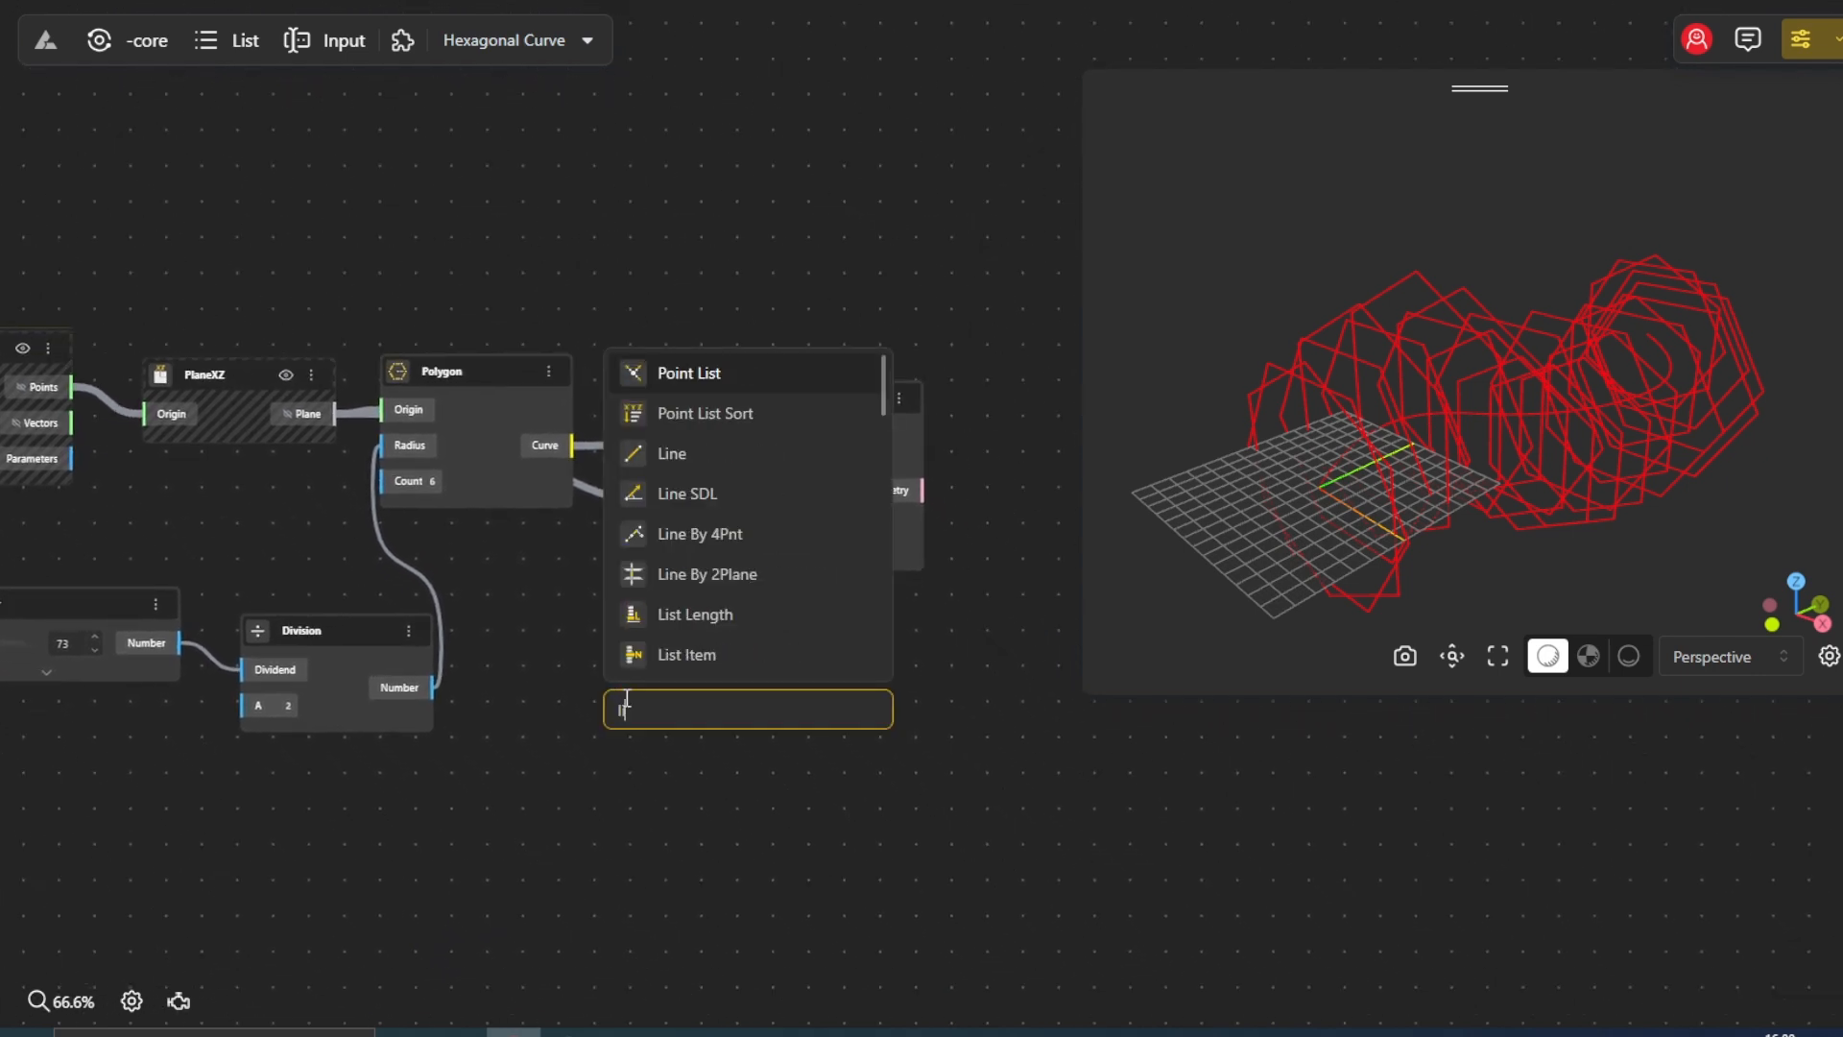
{"action": "type", "text": "ist seq"}
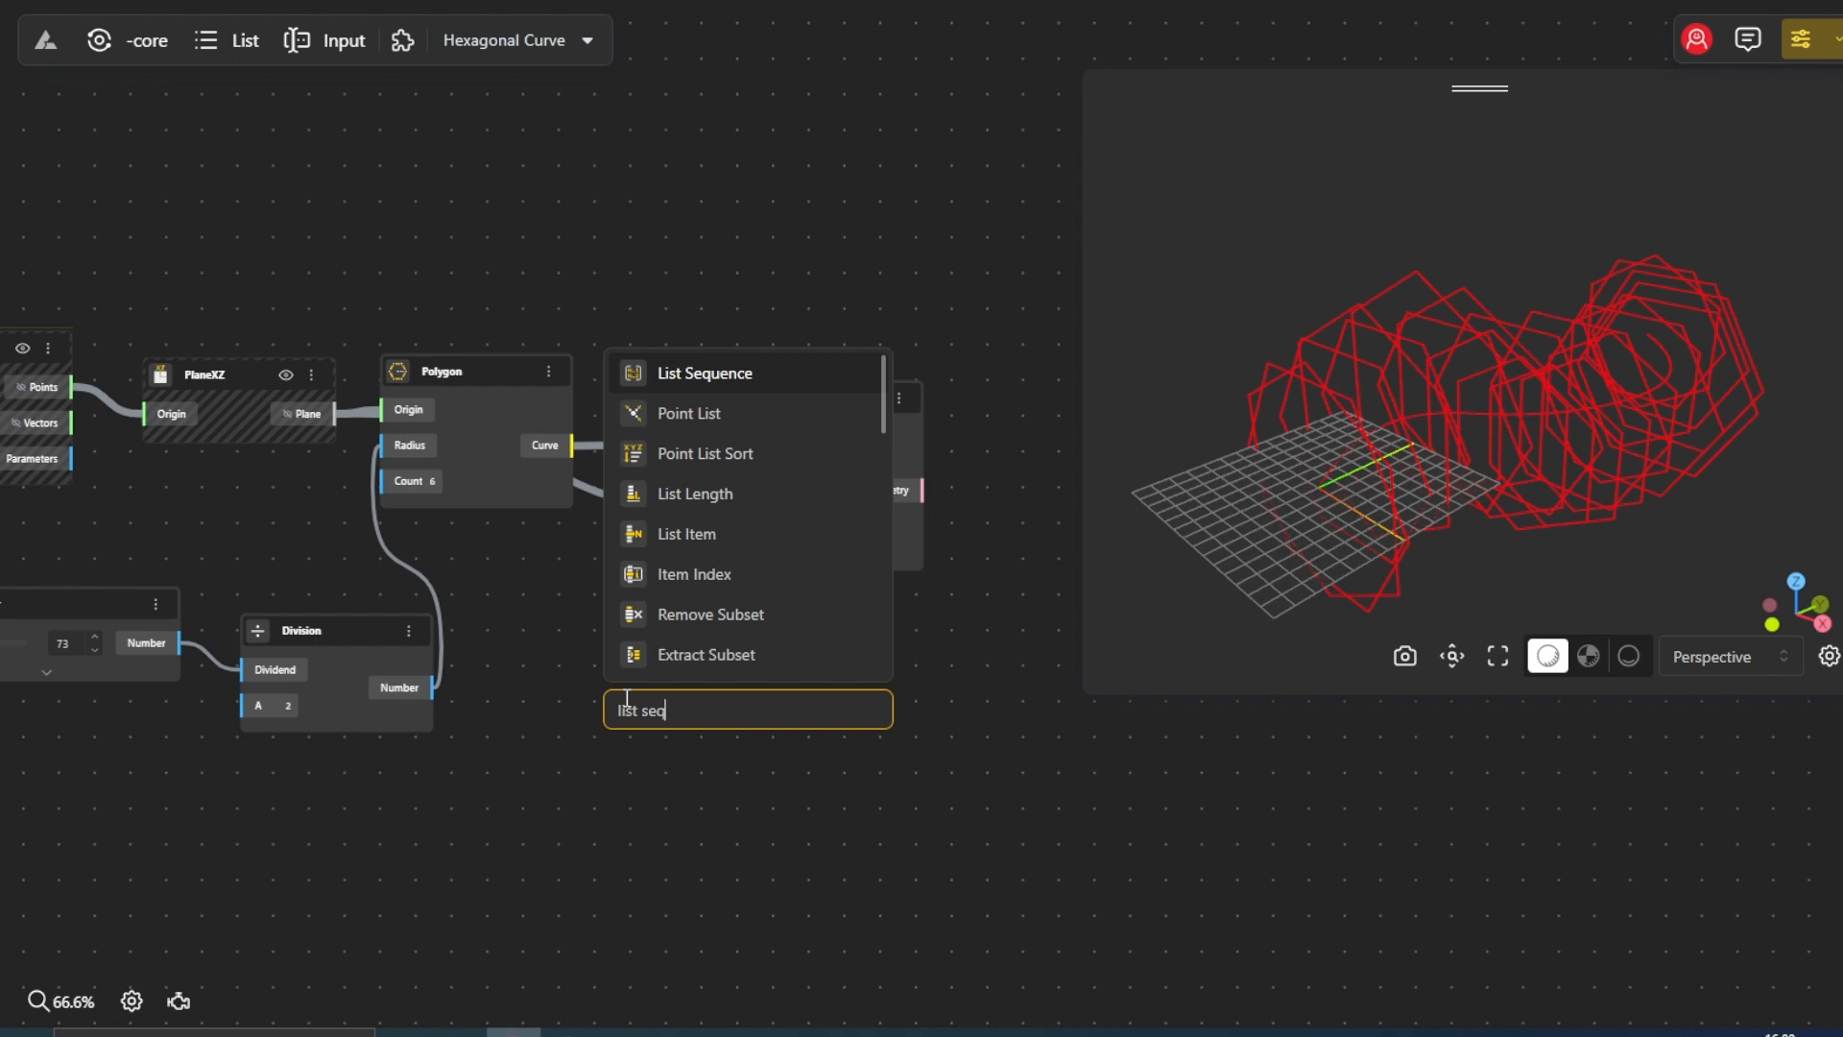
{"action": "left_click", "coordinate": [746, 370]}
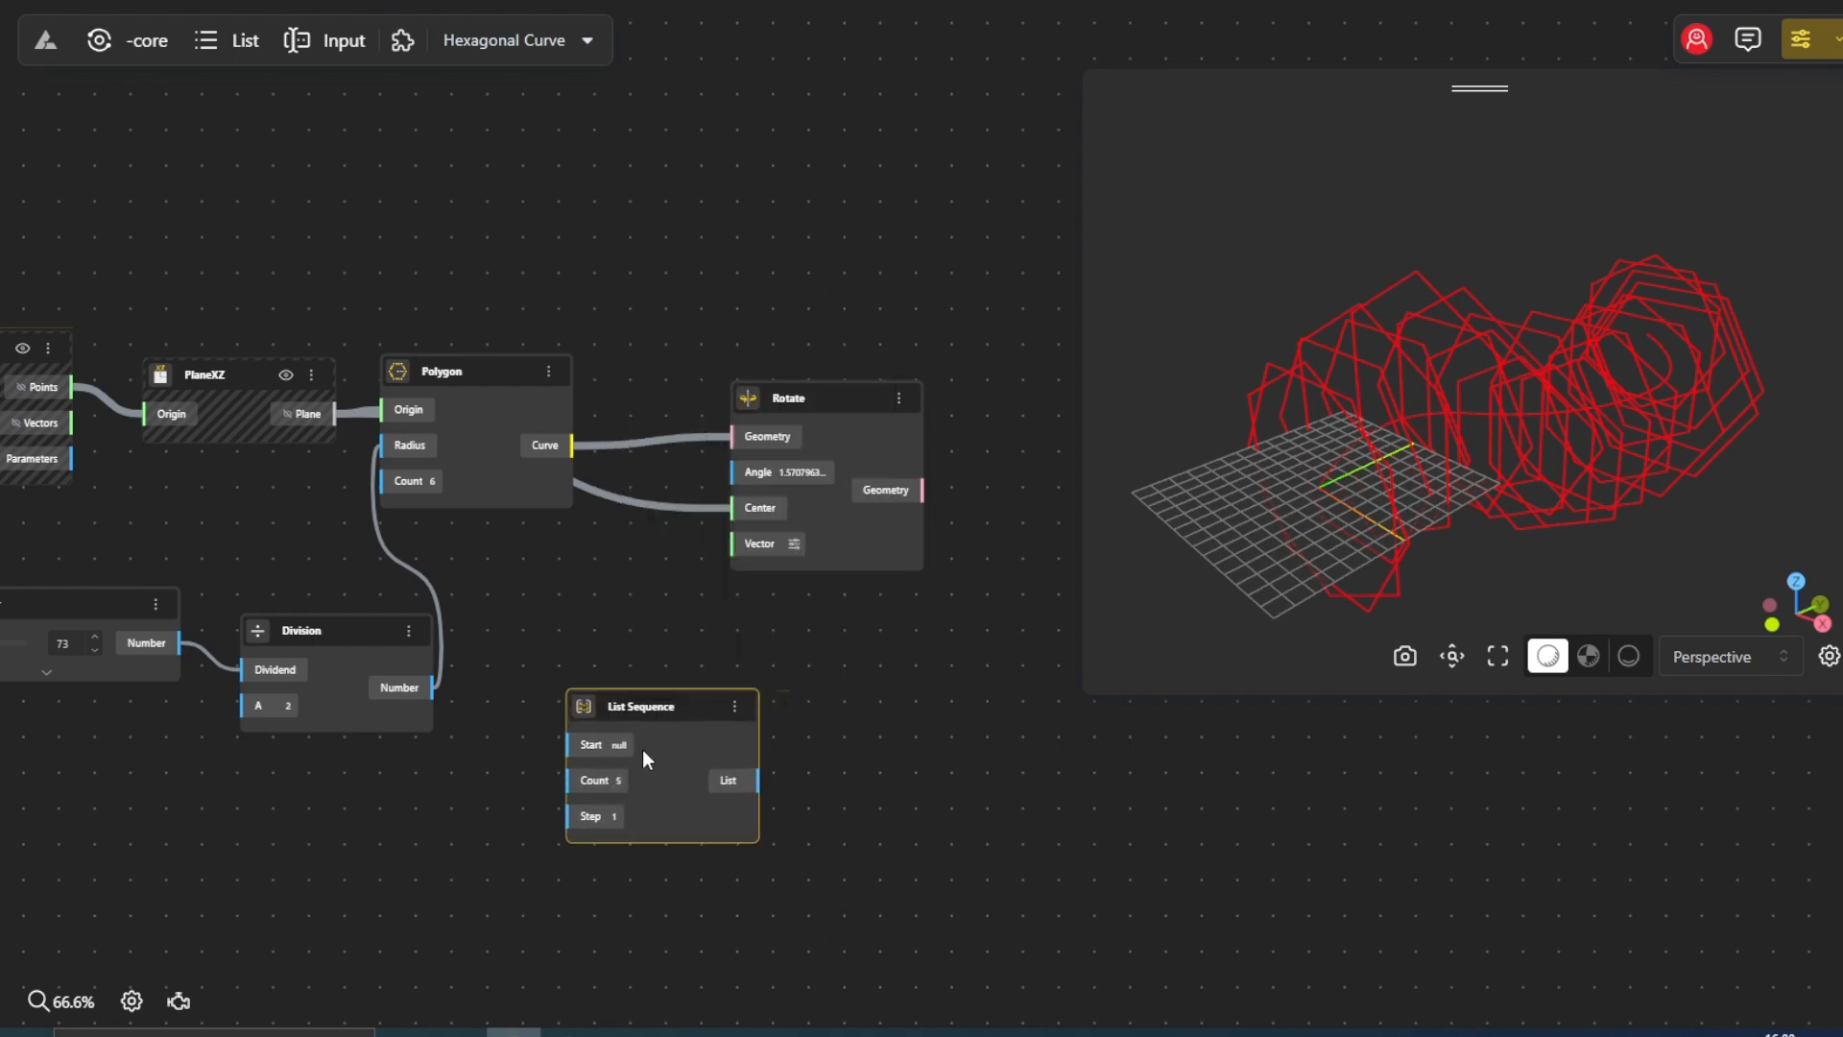
{"action": "left_click_drag", "start_coordinate": [643, 759], "coordinate": [603, 795]}
{"action": "scroll", "coordinate": [758, 724], "scroll_direction": "down", "scroll_amount": 3}
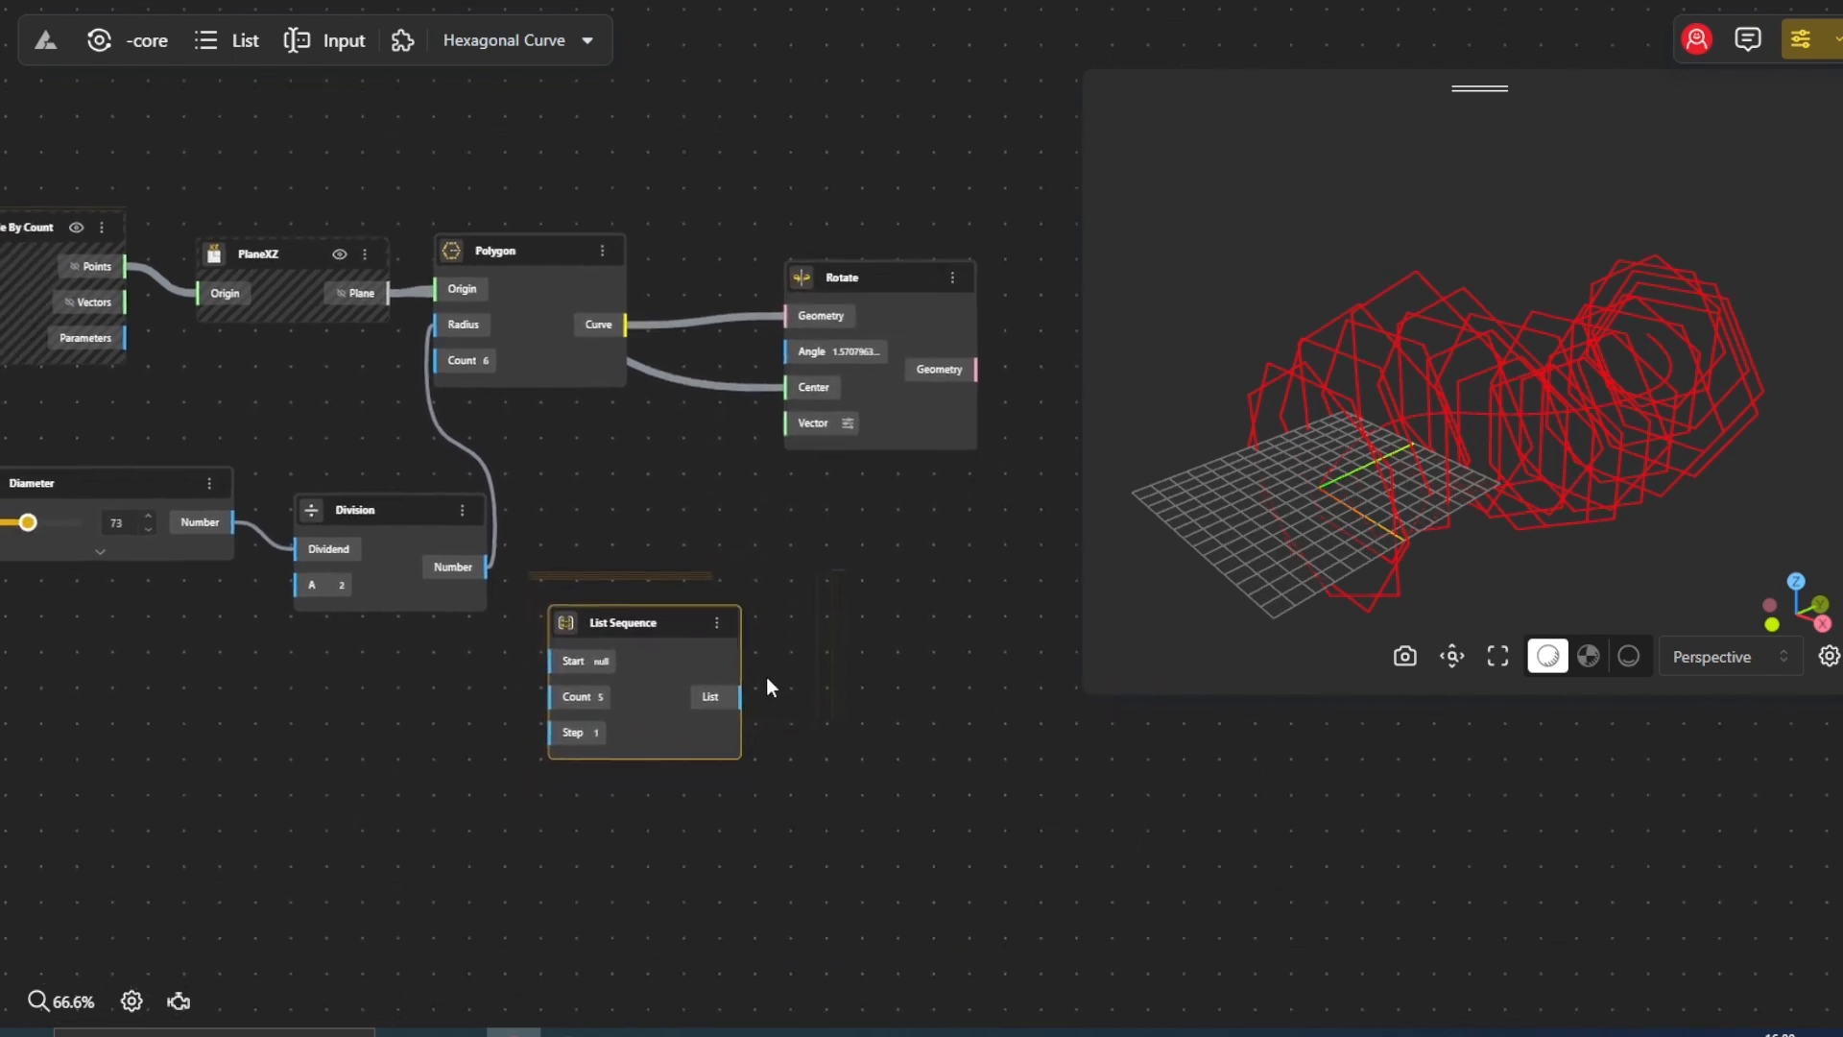
Add a Range Input node with a value of 2 and place it beside the List Sequence node, below Division
{"action": "double_click", "coordinate": [453, 752]}
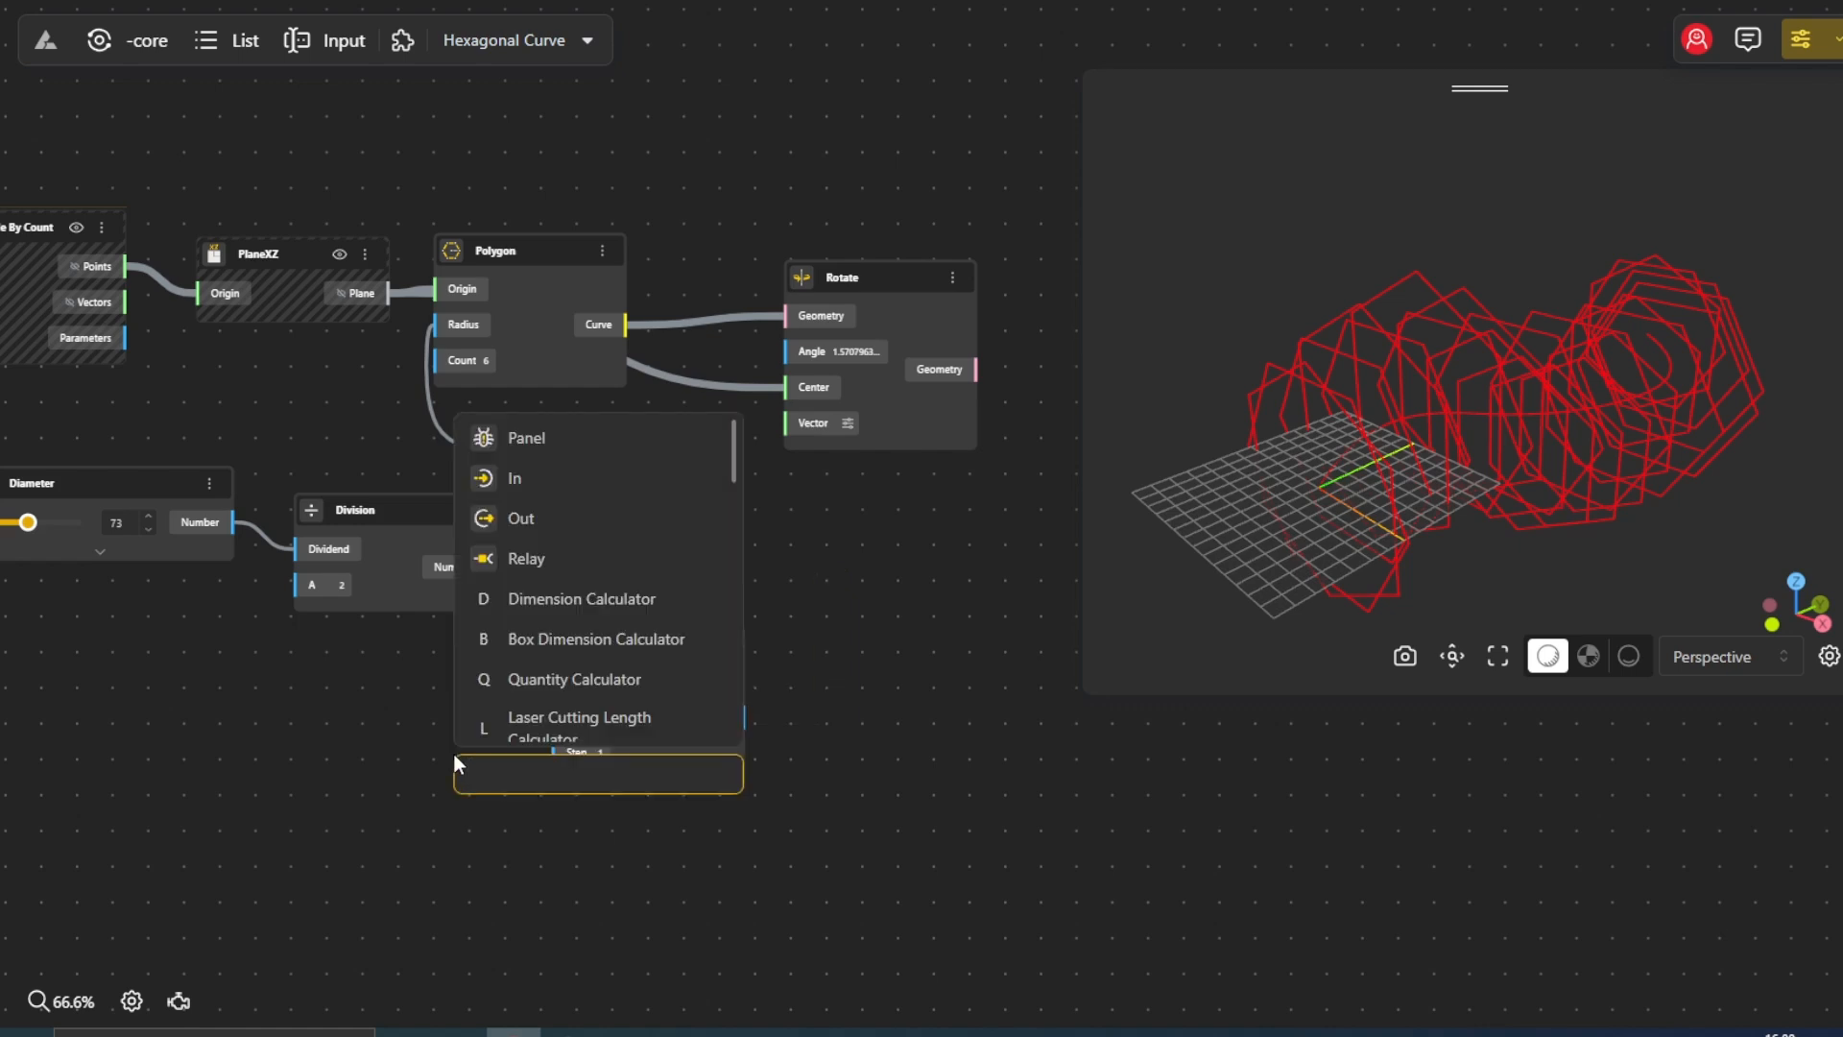
{"action": "type", "text": "2"}
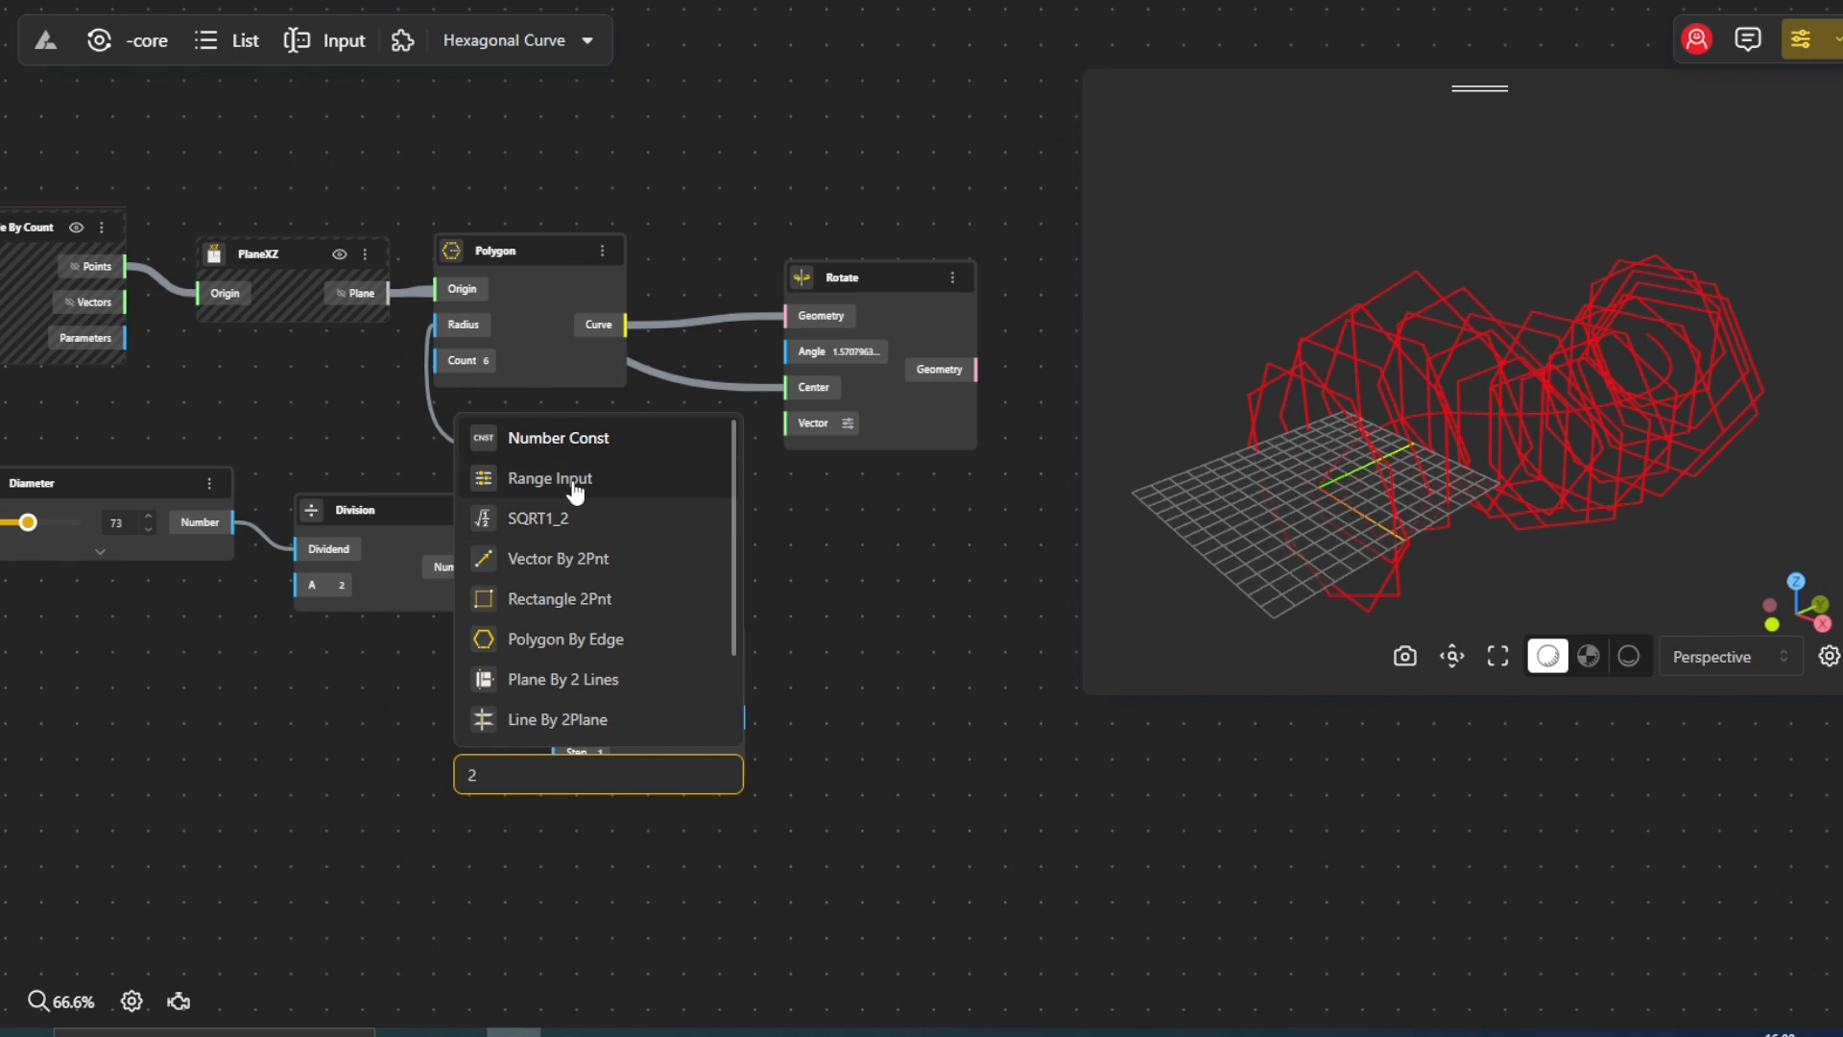
{"action": "left_click", "coordinate": [550, 478]}
{"action": "left_click_drag", "start_coordinate": [550, 752], "coordinate": [395, 753]}
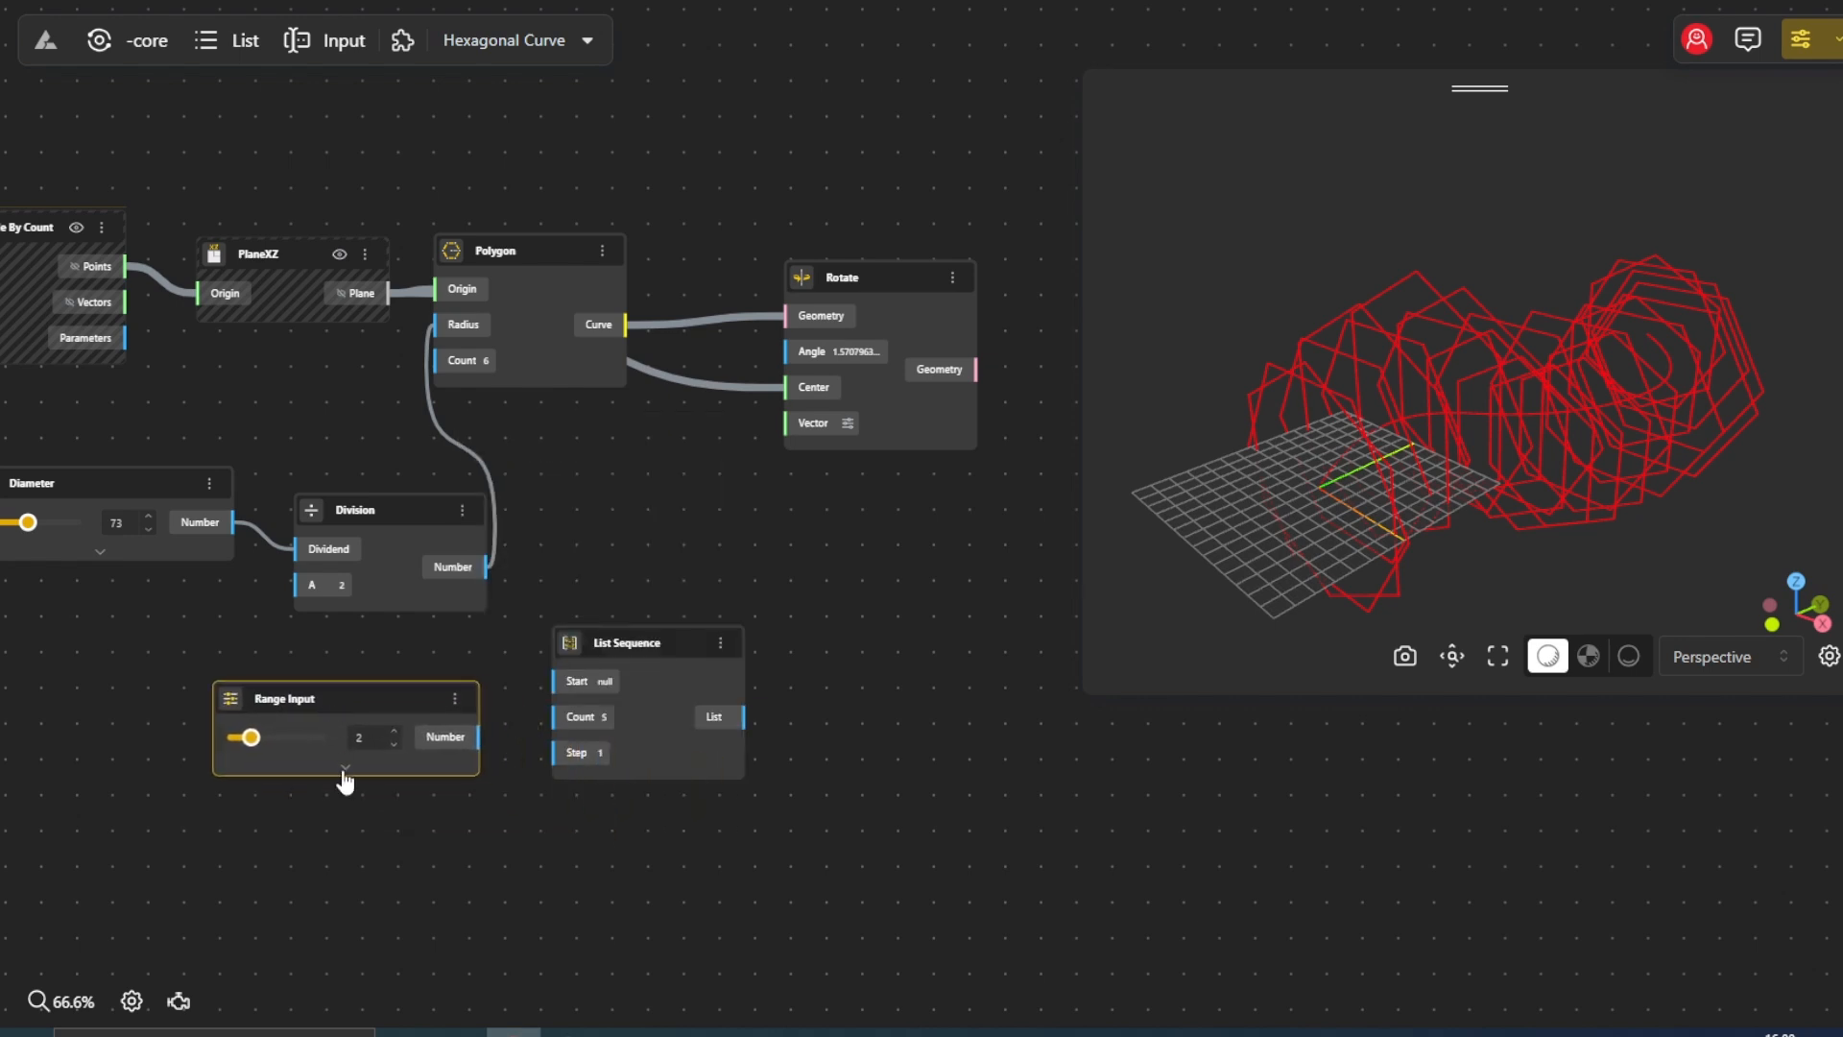
Edit the new range input's limits, setting its minimum to 2
{"action": "left_click", "coordinate": [347, 767]}
{"action": "left_click", "coordinate": [342, 778]}
{"action": "type", "text": "2"}
{"action": "left_click", "coordinate": [352, 806]}
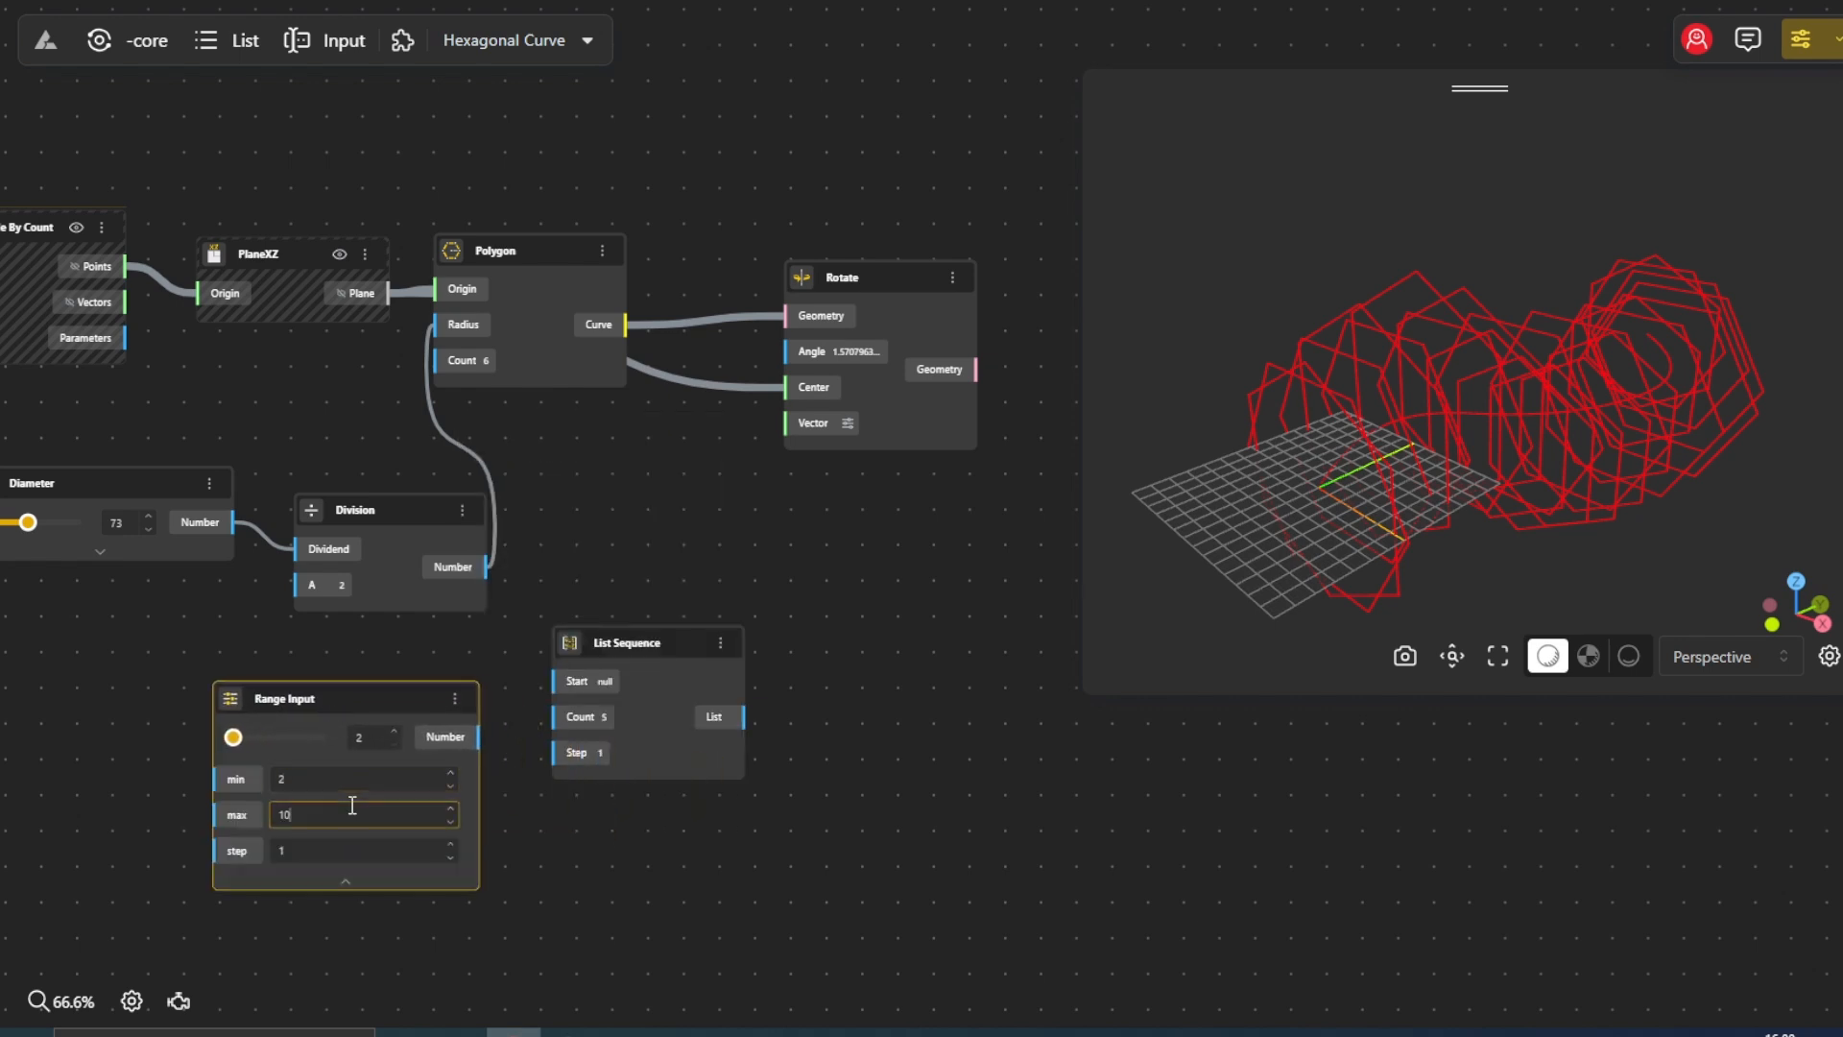
{"action": "left_click", "coordinate": [346, 884]}
Rename the range input as Step and connect its Number output to the List Sequence node's Step input
{"action": "double_click", "coordinate": [308, 700]}
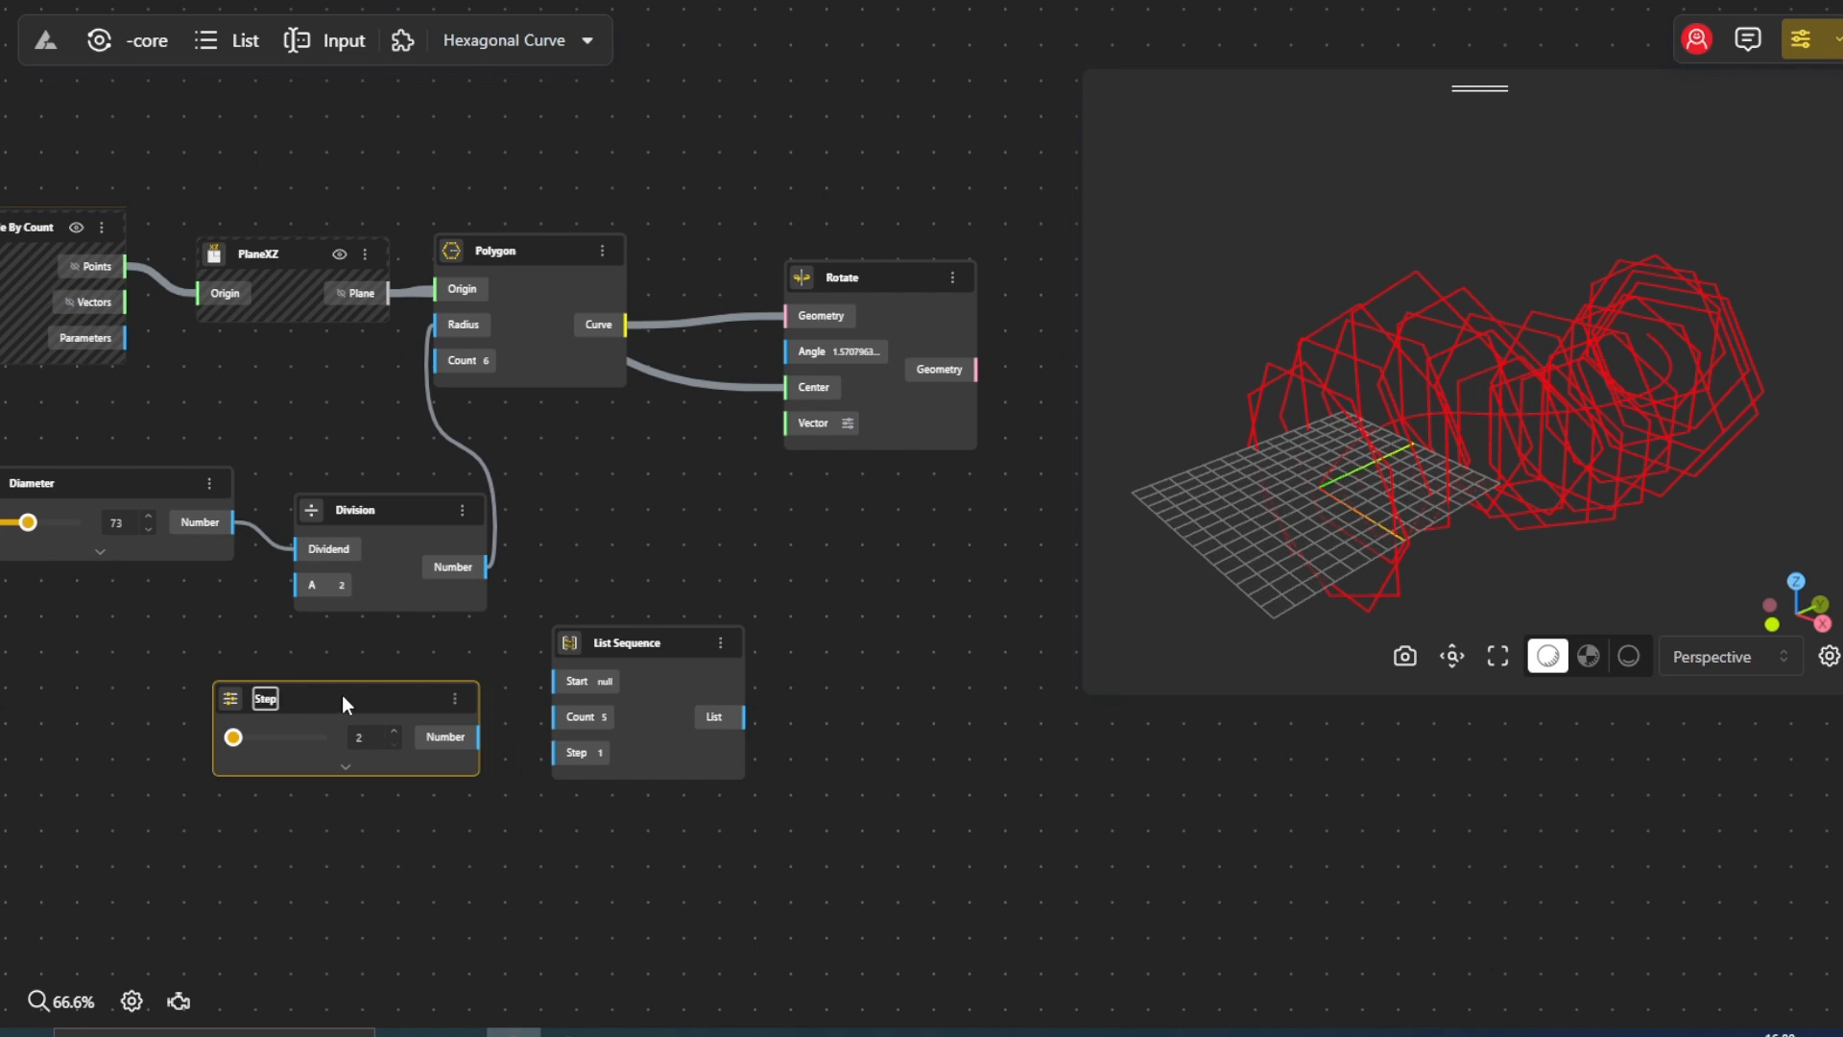
{"action": "left_click", "coordinate": [480, 714]}
{"action": "left_click_drag", "start_coordinate": [567, 768], "coordinate": [555, 754]}
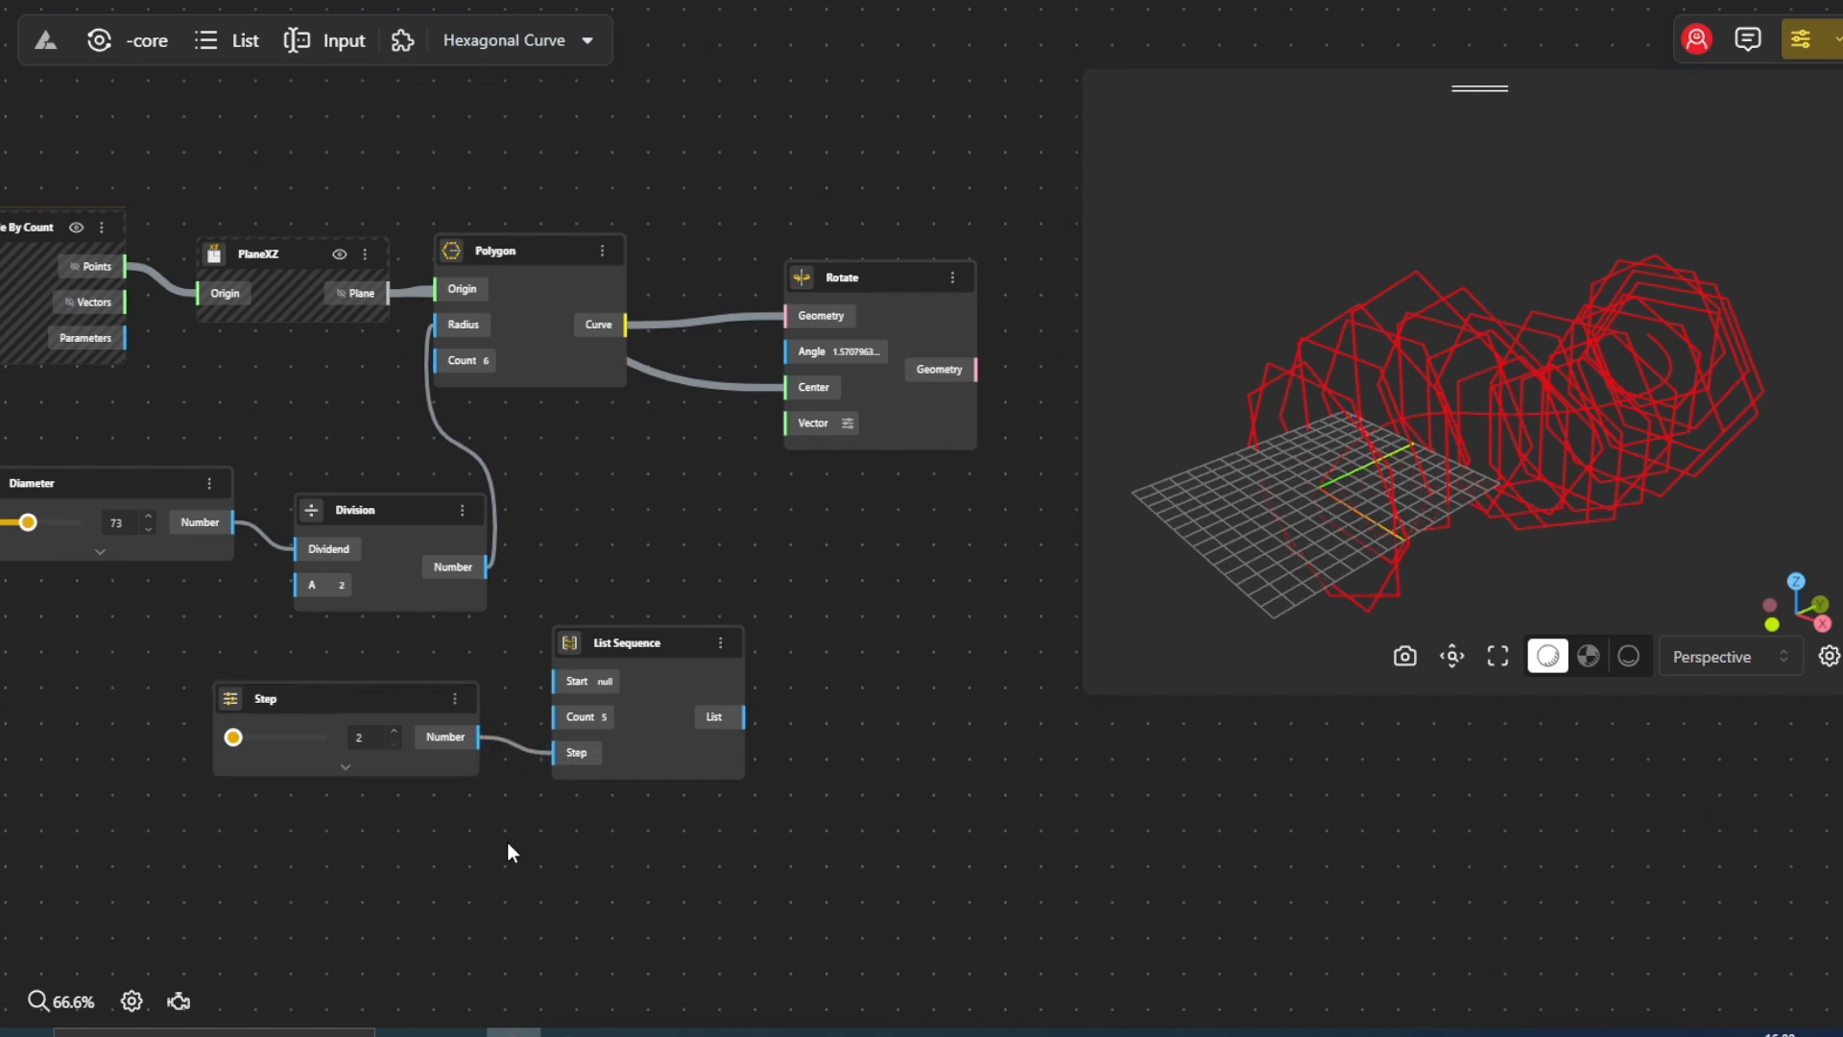
Connect the Count range input's Number output to the List Sequence node's Count input
{"action": "left_click_drag", "start_coordinate": [507, 843], "coordinate": [1058, 903]}
{"action": "left_click", "coordinate": [267, 470]}
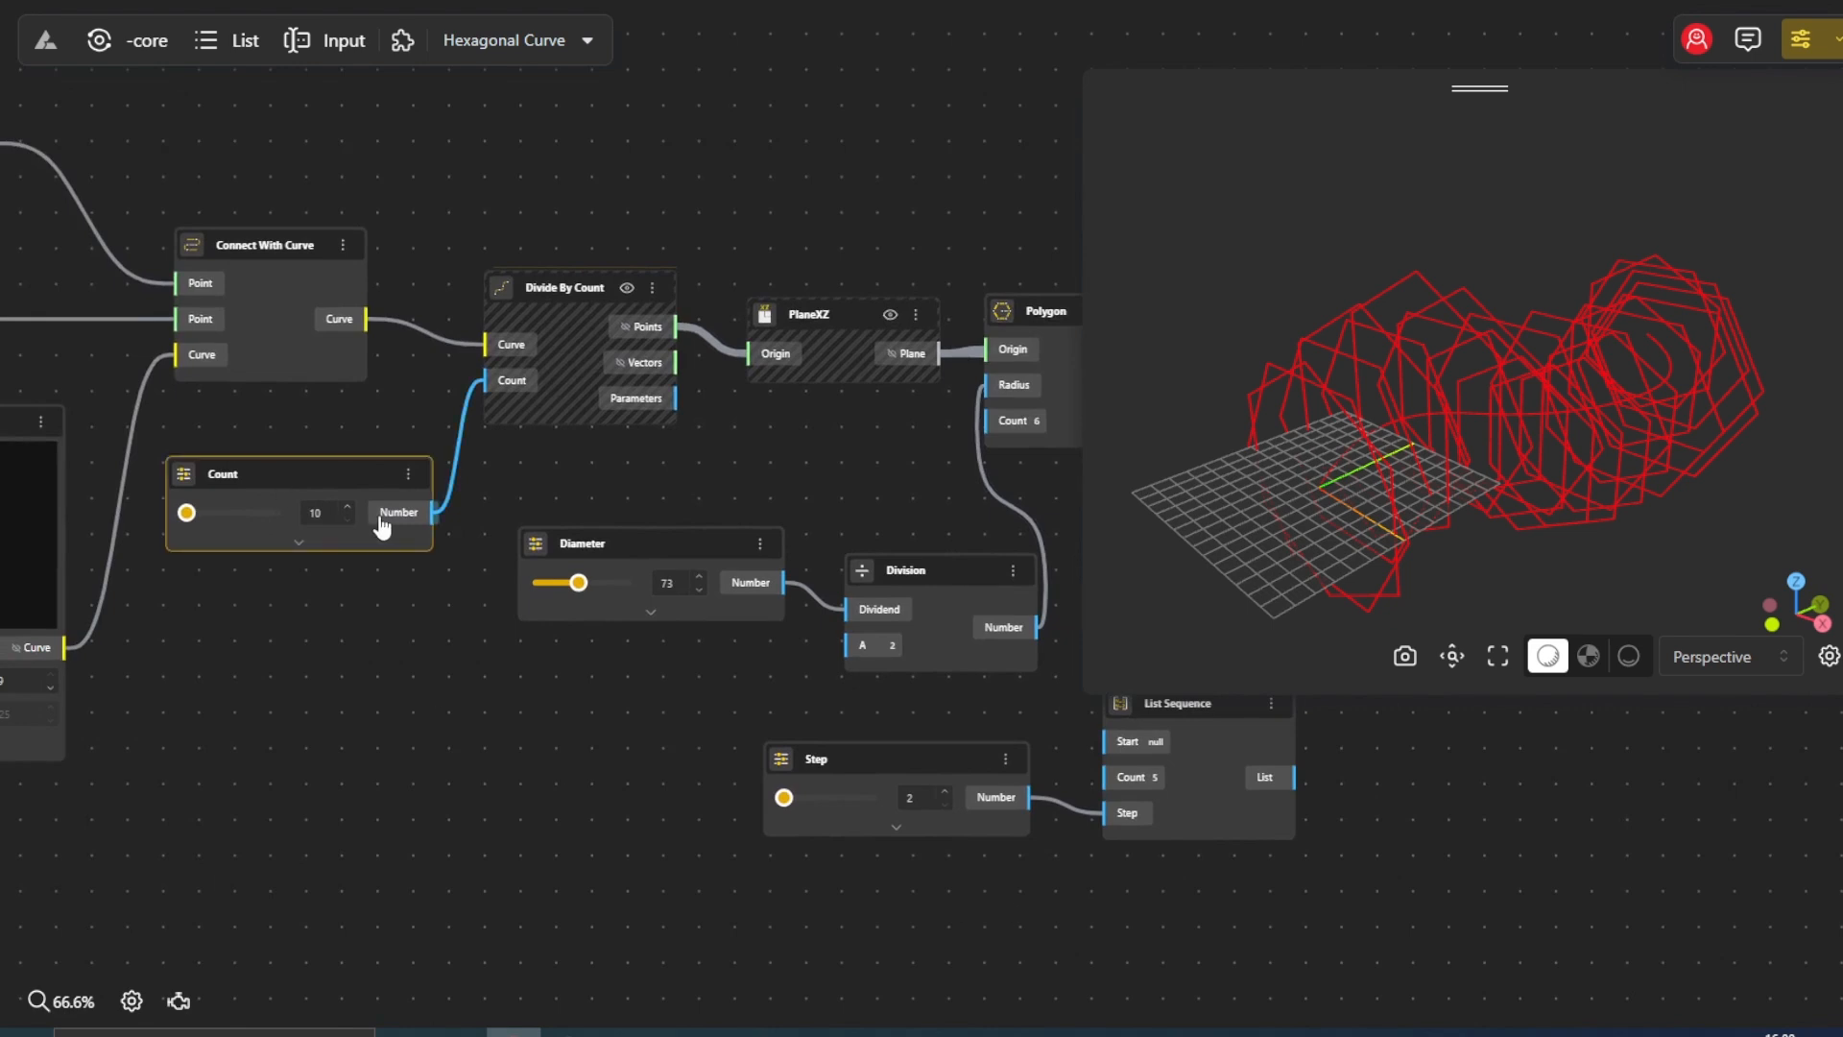
{"action": "left_click_drag", "start_coordinate": [433, 511], "coordinate": [1104, 777]}
Add a DegToRad node and wire it between the List Sequence's List output and the Rotate node's Angle input
{"action": "left_click_drag", "start_coordinate": [1056, 706], "coordinate": [280, 668]}
{"action": "double_click", "coordinate": [605, 699]}
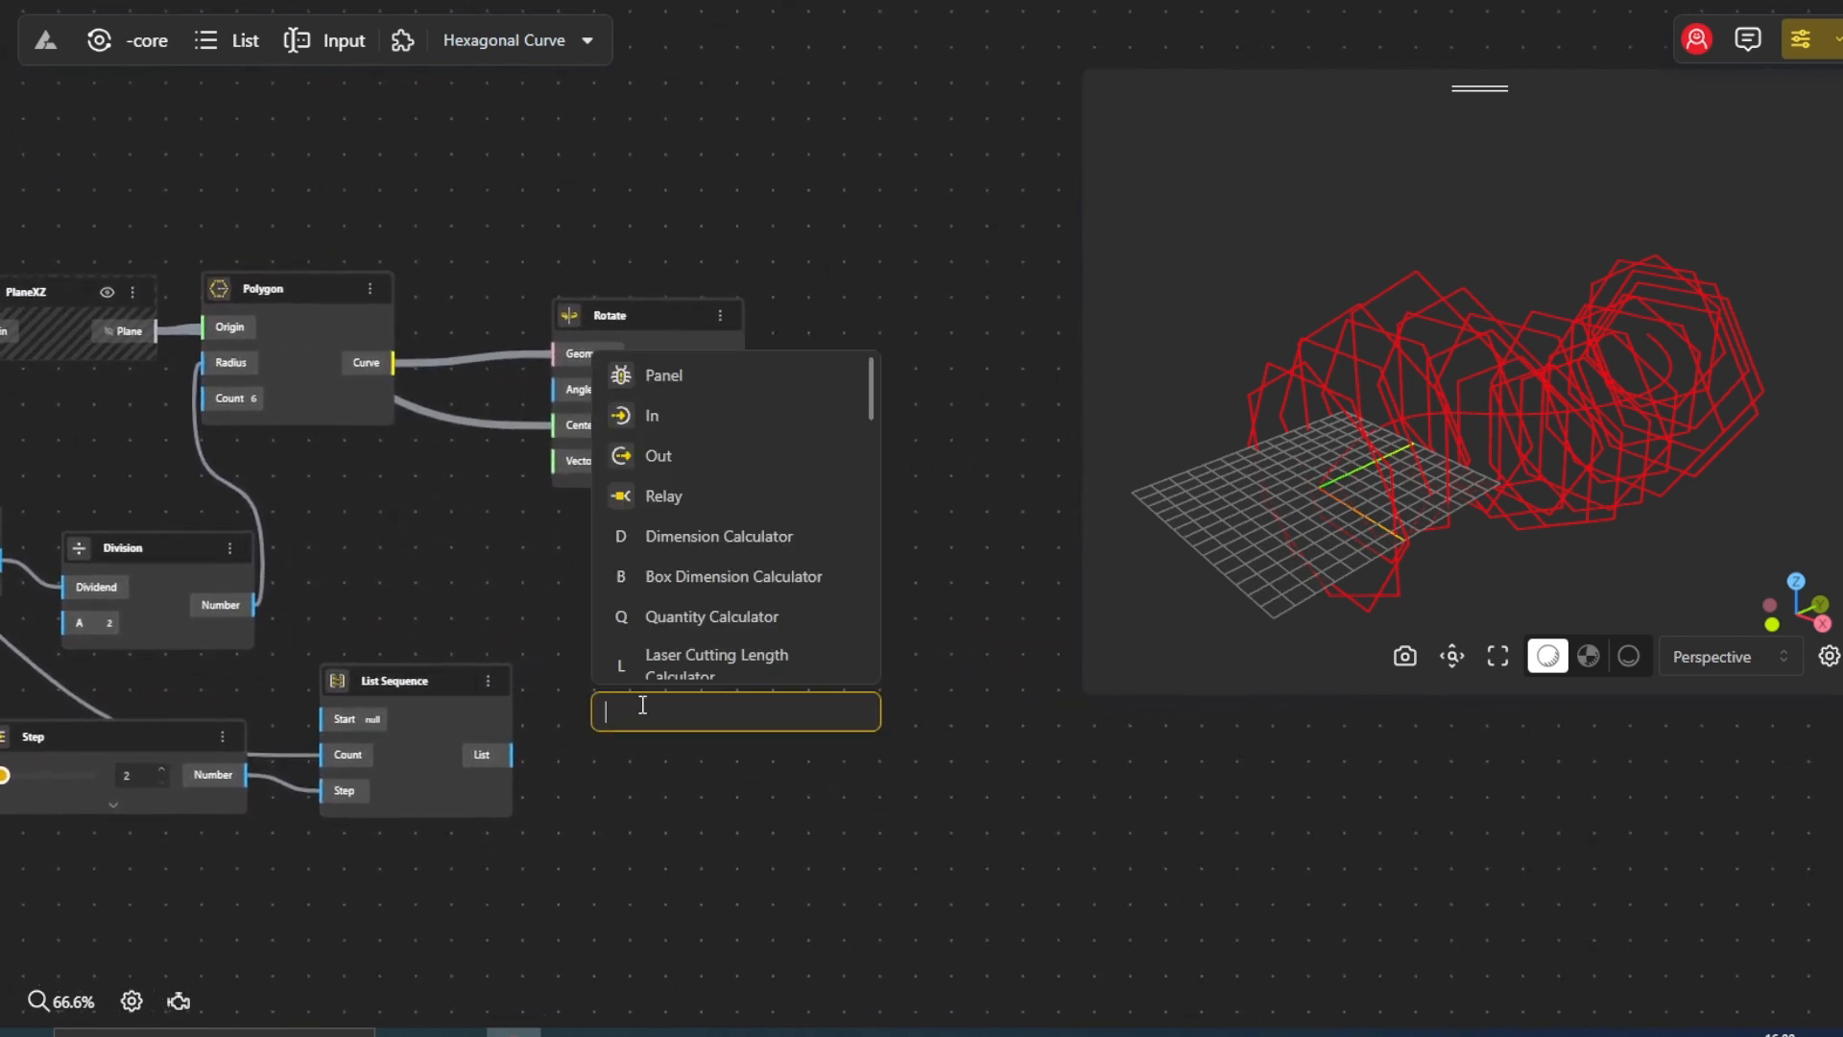
{"action": "type", "text": "degte"}
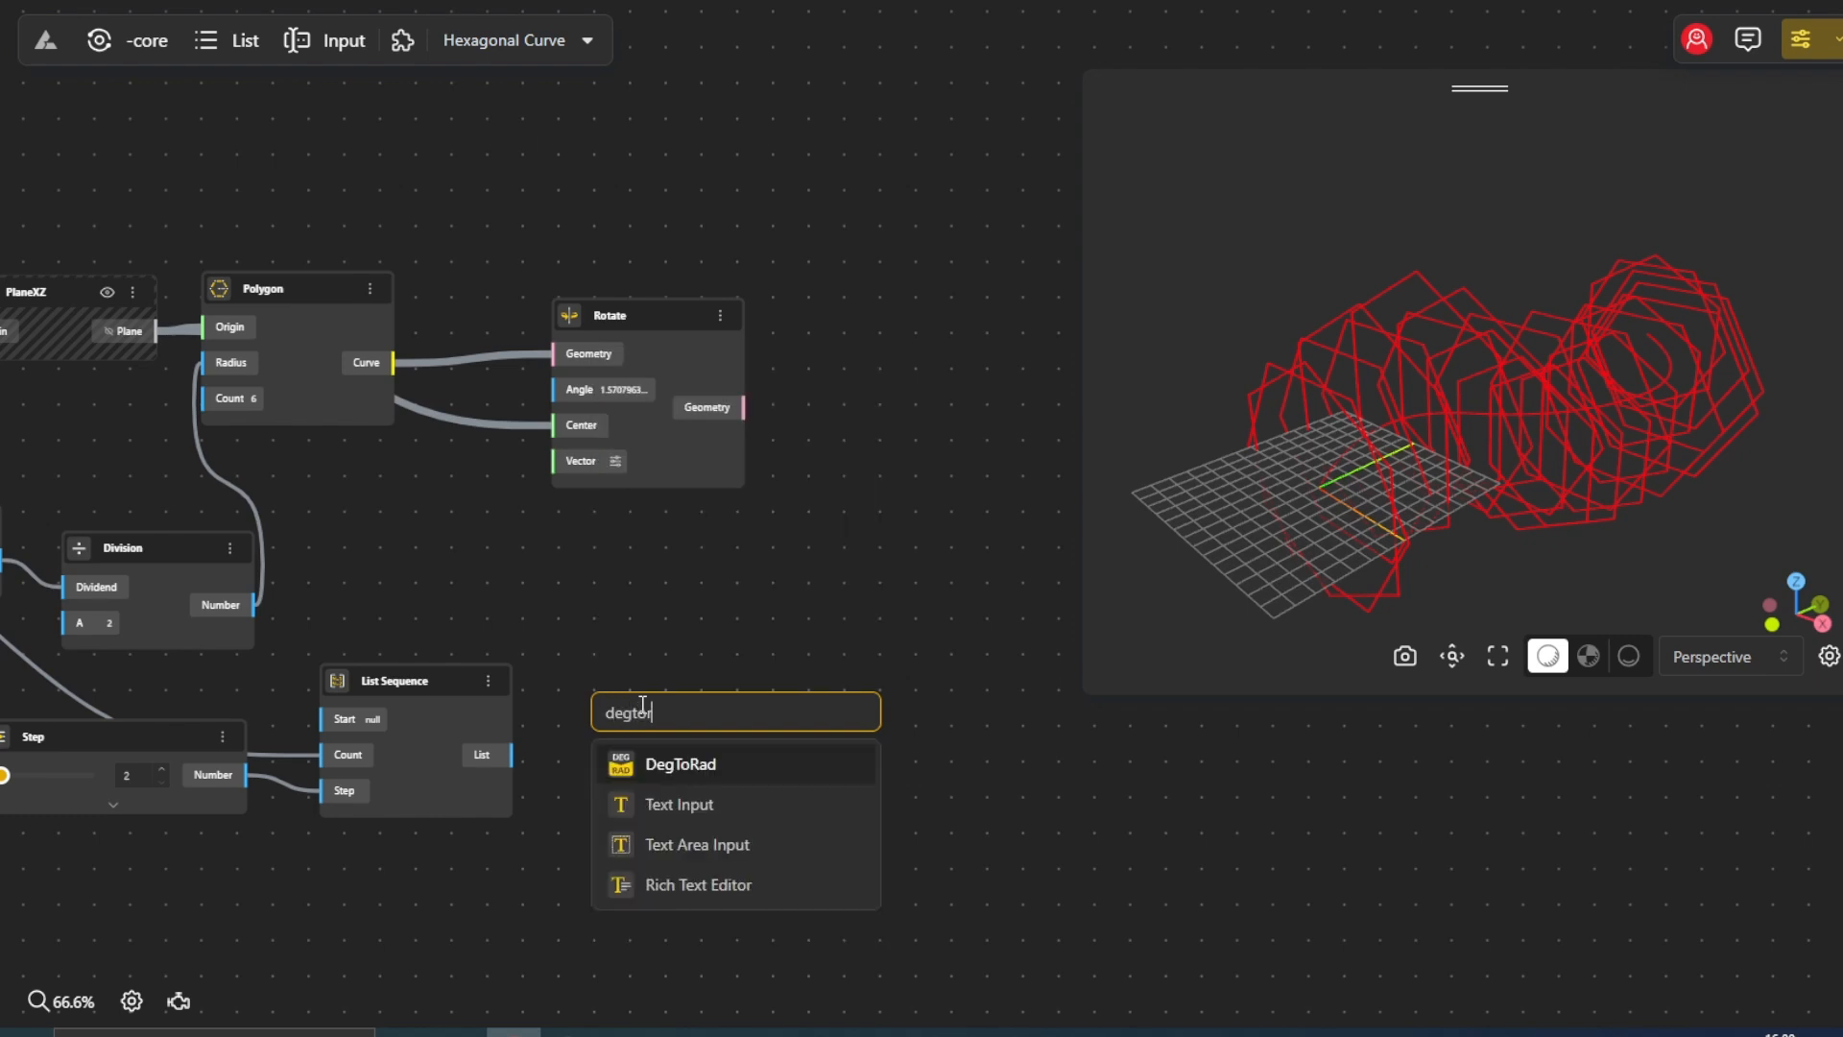
{"action": "left_click", "coordinate": [662, 765]}
{"action": "left_click_drag", "start_coordinate": [511, 755], "coordinate": [602, 750]}
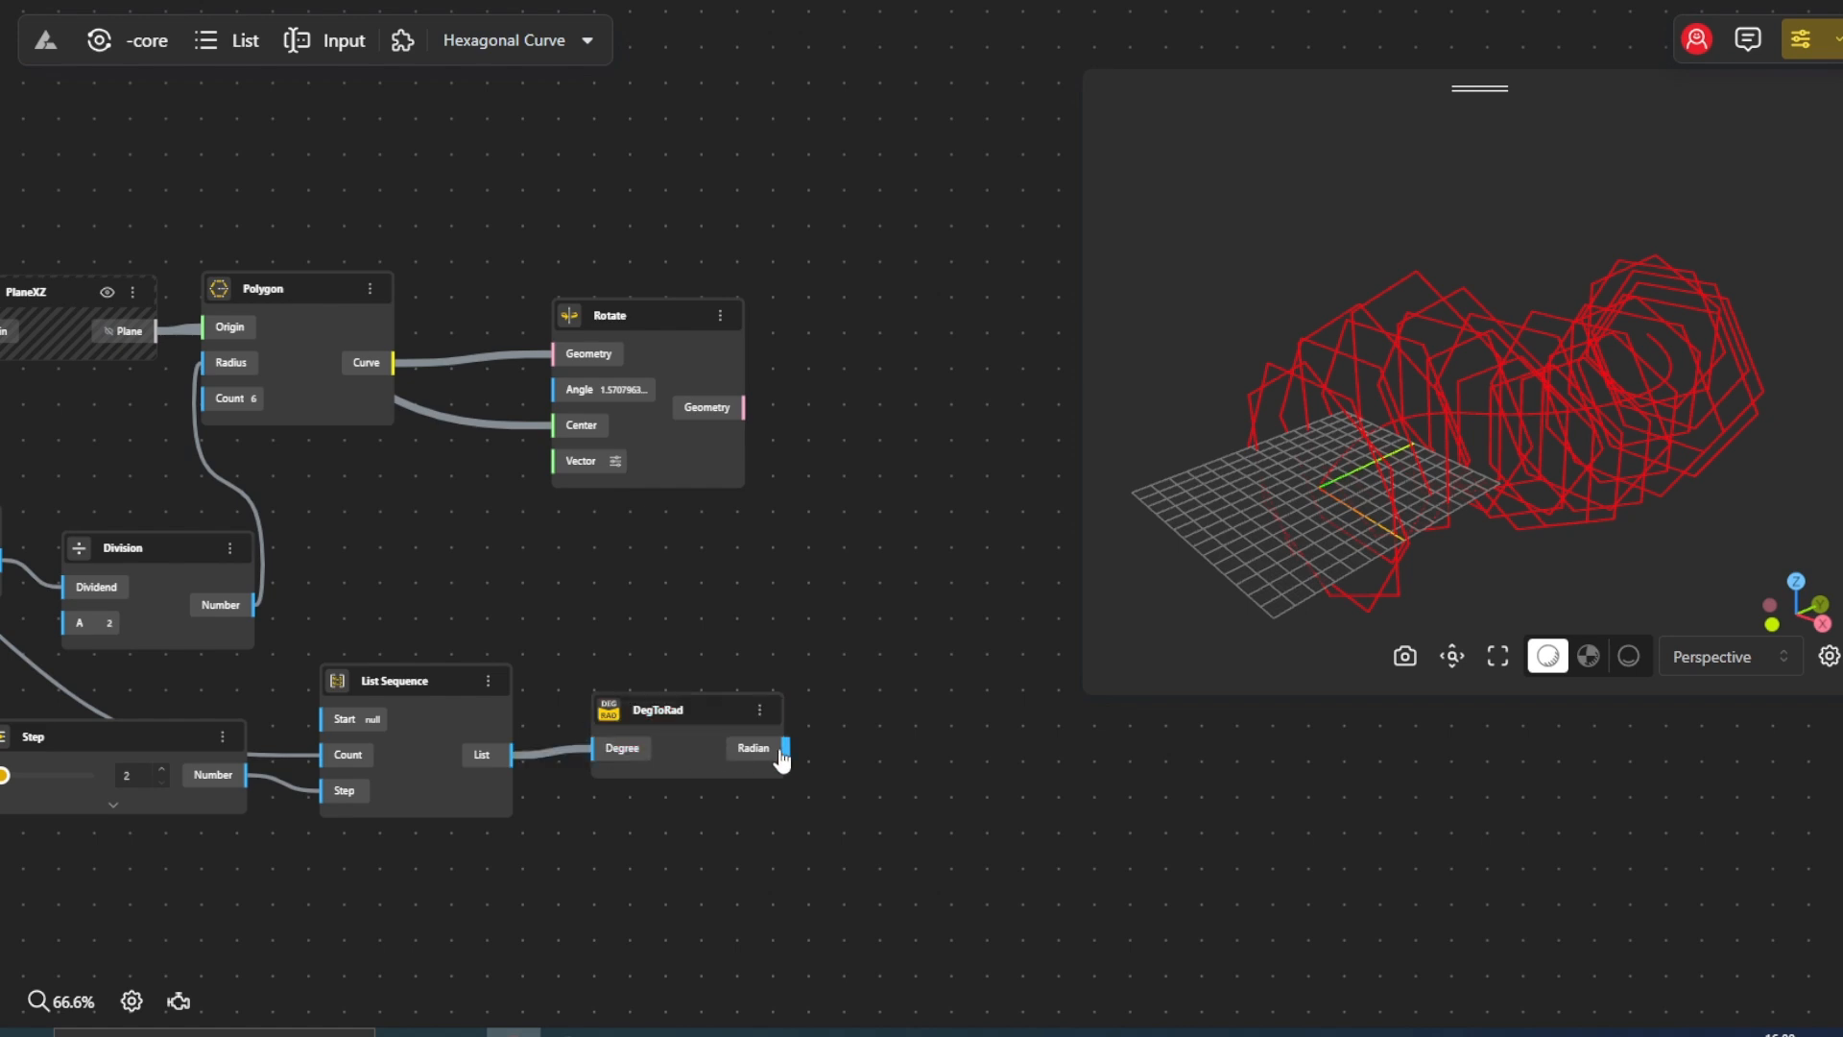
{"action": "left_click_drag", "start_coordinate": [785, 748], "coordinate": [553, 389]}
Hide the Polygon node's preview and test the Step slider at 6 before returning it to its minimum
{"action": "left_click_drag", "start_coordinate": [463, 526], "coordinate": [649, 534]}
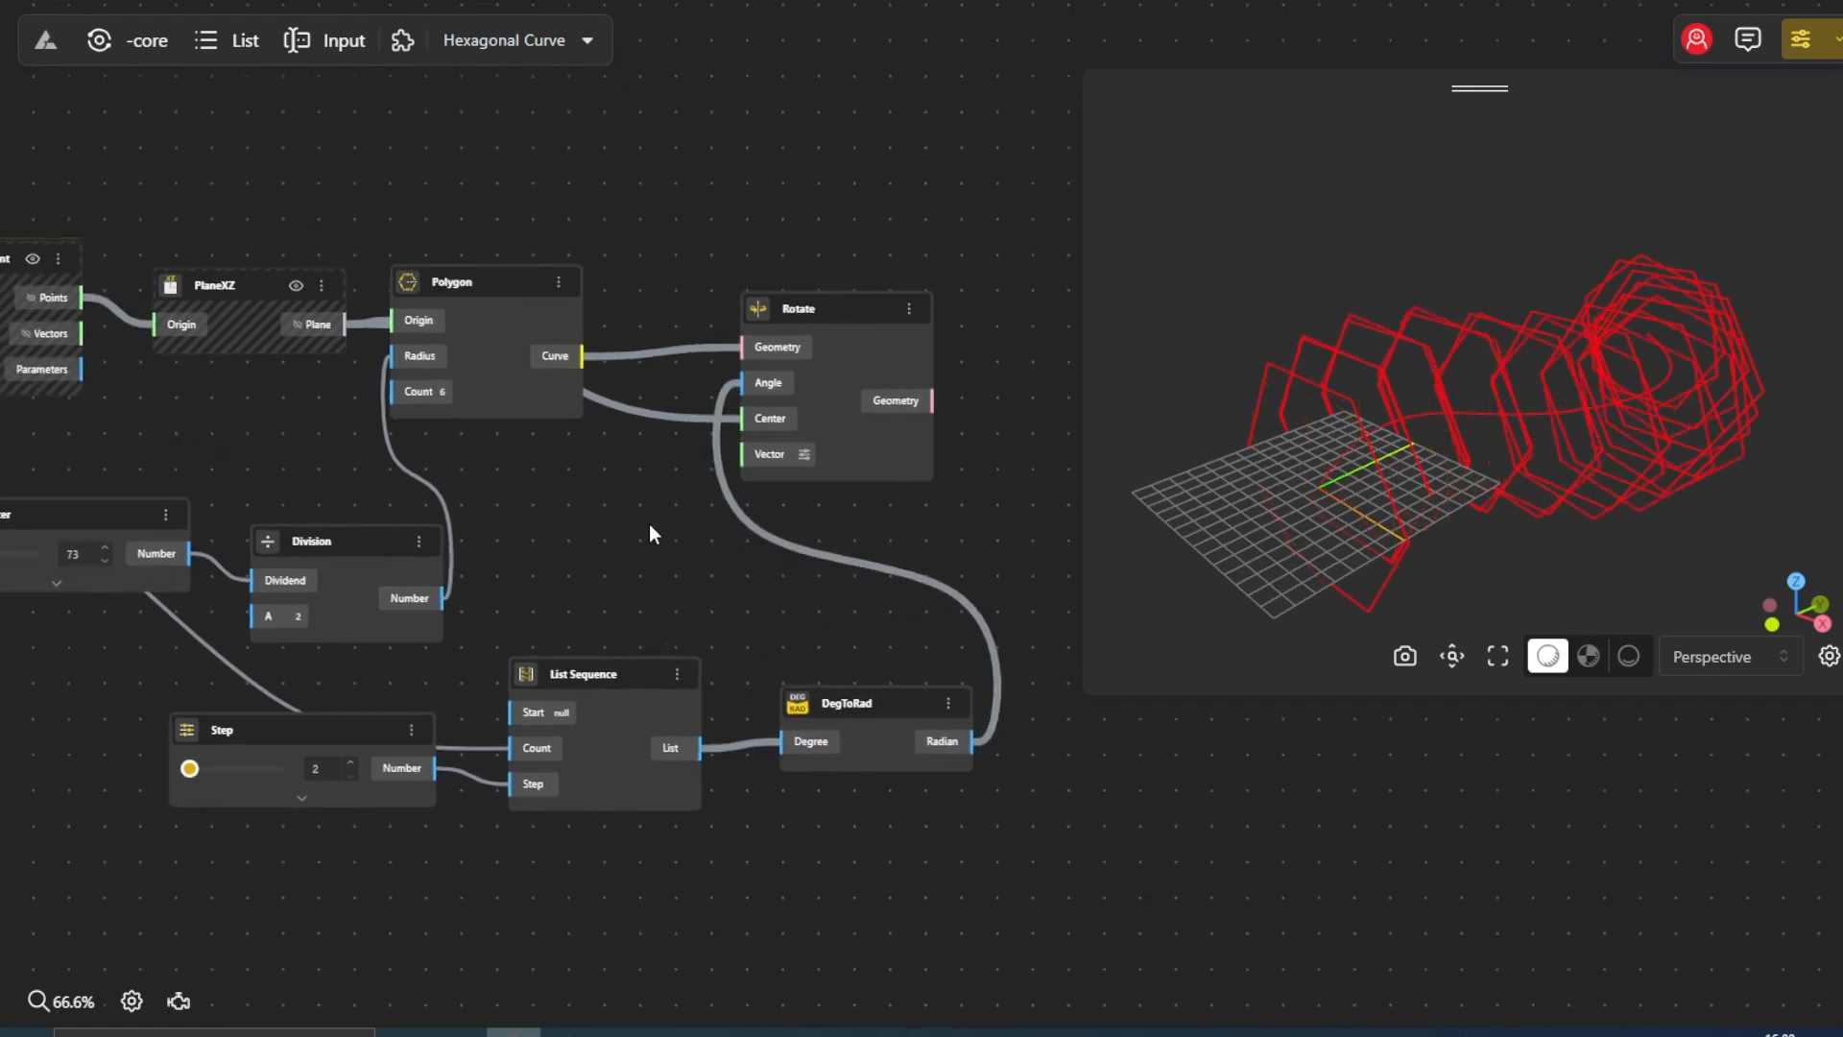
{"action": "left_click_drag", "start_coordinate": [189, 768], "coordinate": [208, 769]}
{"action": "left_click", "coordinate": [499, 373]}
{"action": "right_click", "coordinate": [499, 373]}
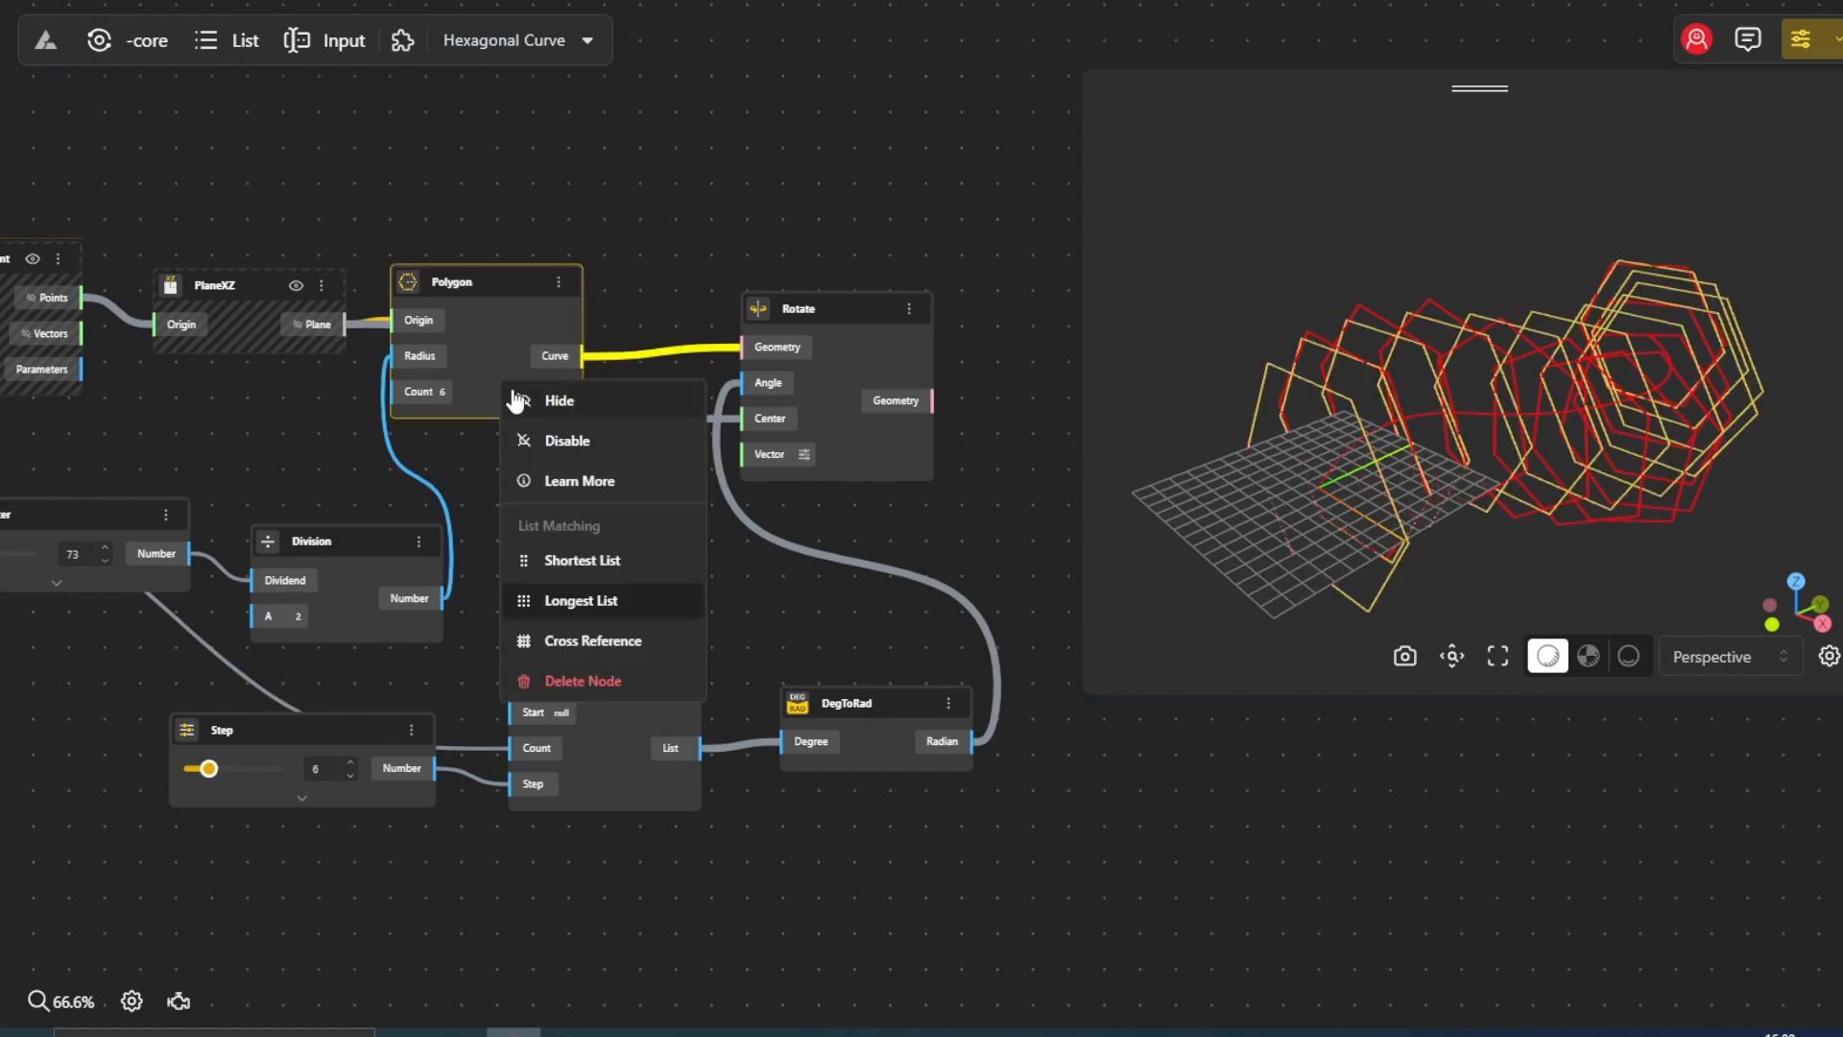
{"action": "left_click", "coordinate": [552, 399]}
{"action": "mouse_move", "coordinate": [208, 769]}
{"action": "left_mouse_down"}
{"action": "mouse_move", "coordinate": [225, 770]}
{"action": "mouse_move", "coordinate": [189, 771]}
{"action": "left_mouse_up"}
Add an Explode node fed by the Rotate node's Geometry output and hide the Rotate node's preview
{"action": "right_click_drag", "start_coordinate": [746, 618], "coordinate": [285, 691]}
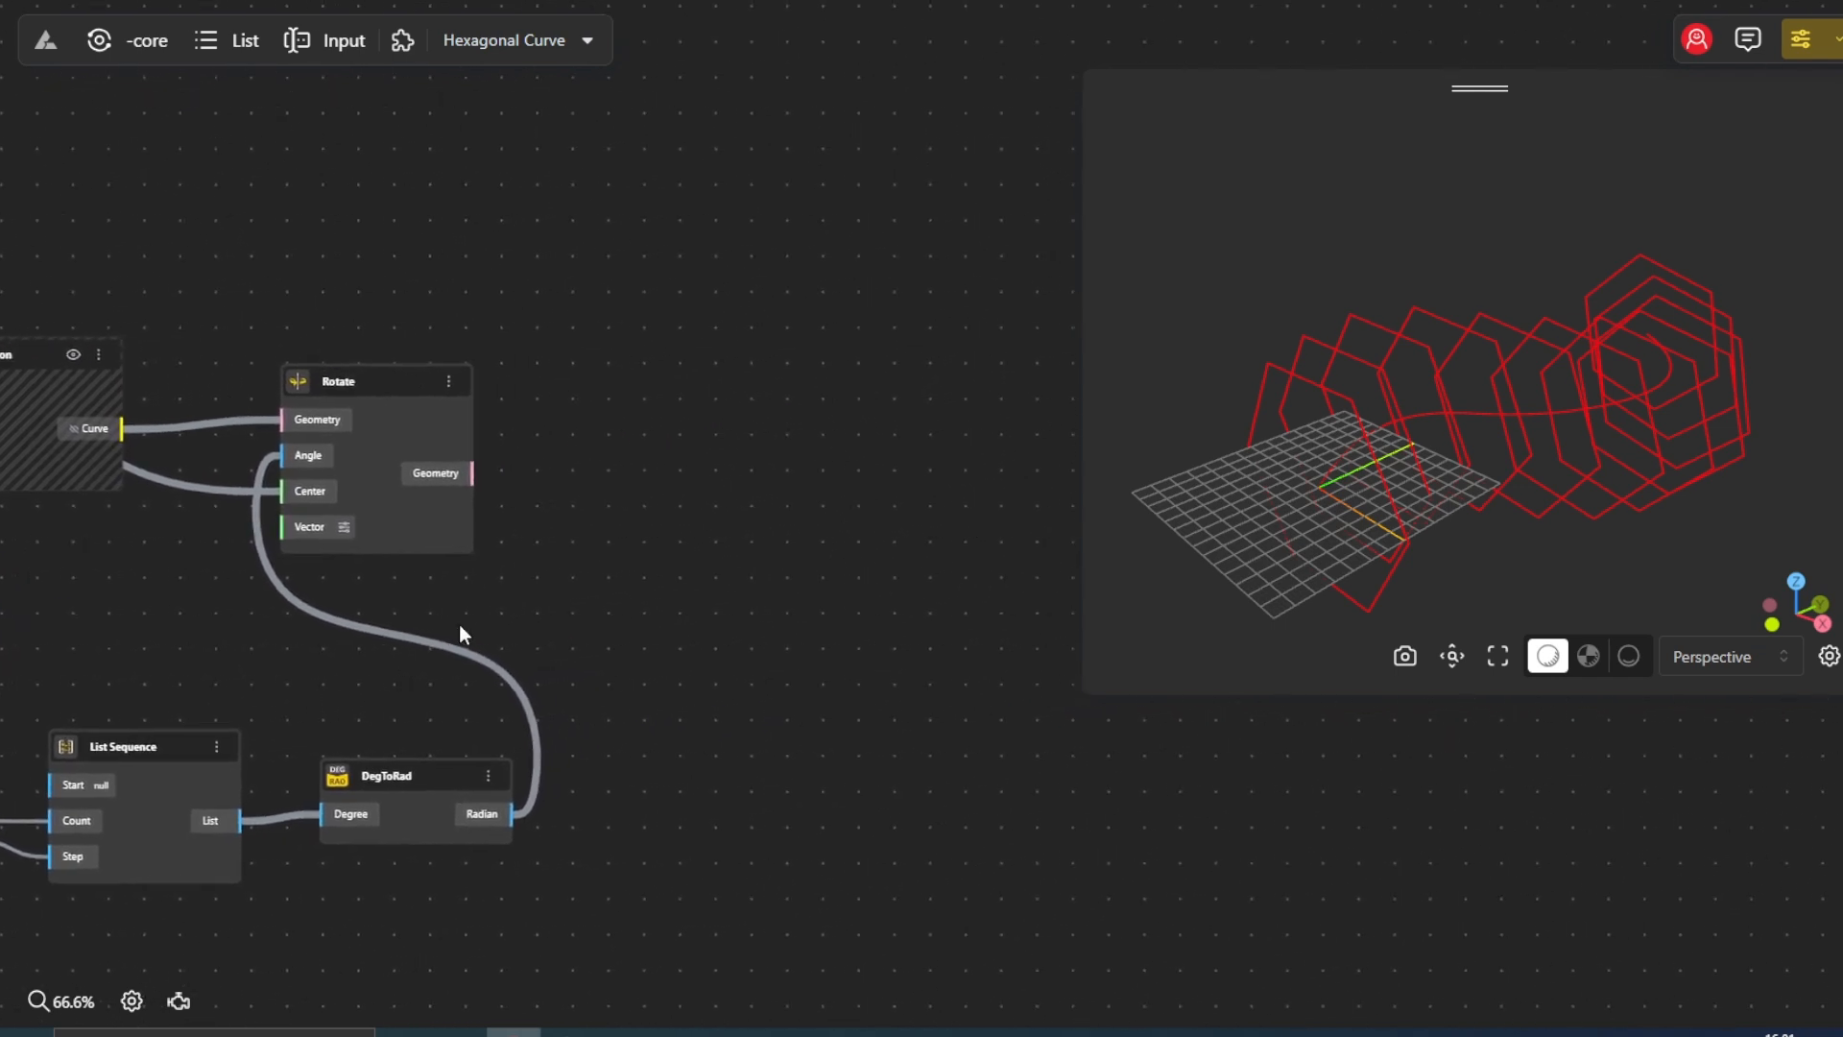
{"action": "double_click", "coordinate": [591, 550]}
{"action": "type", "text": "ex"}
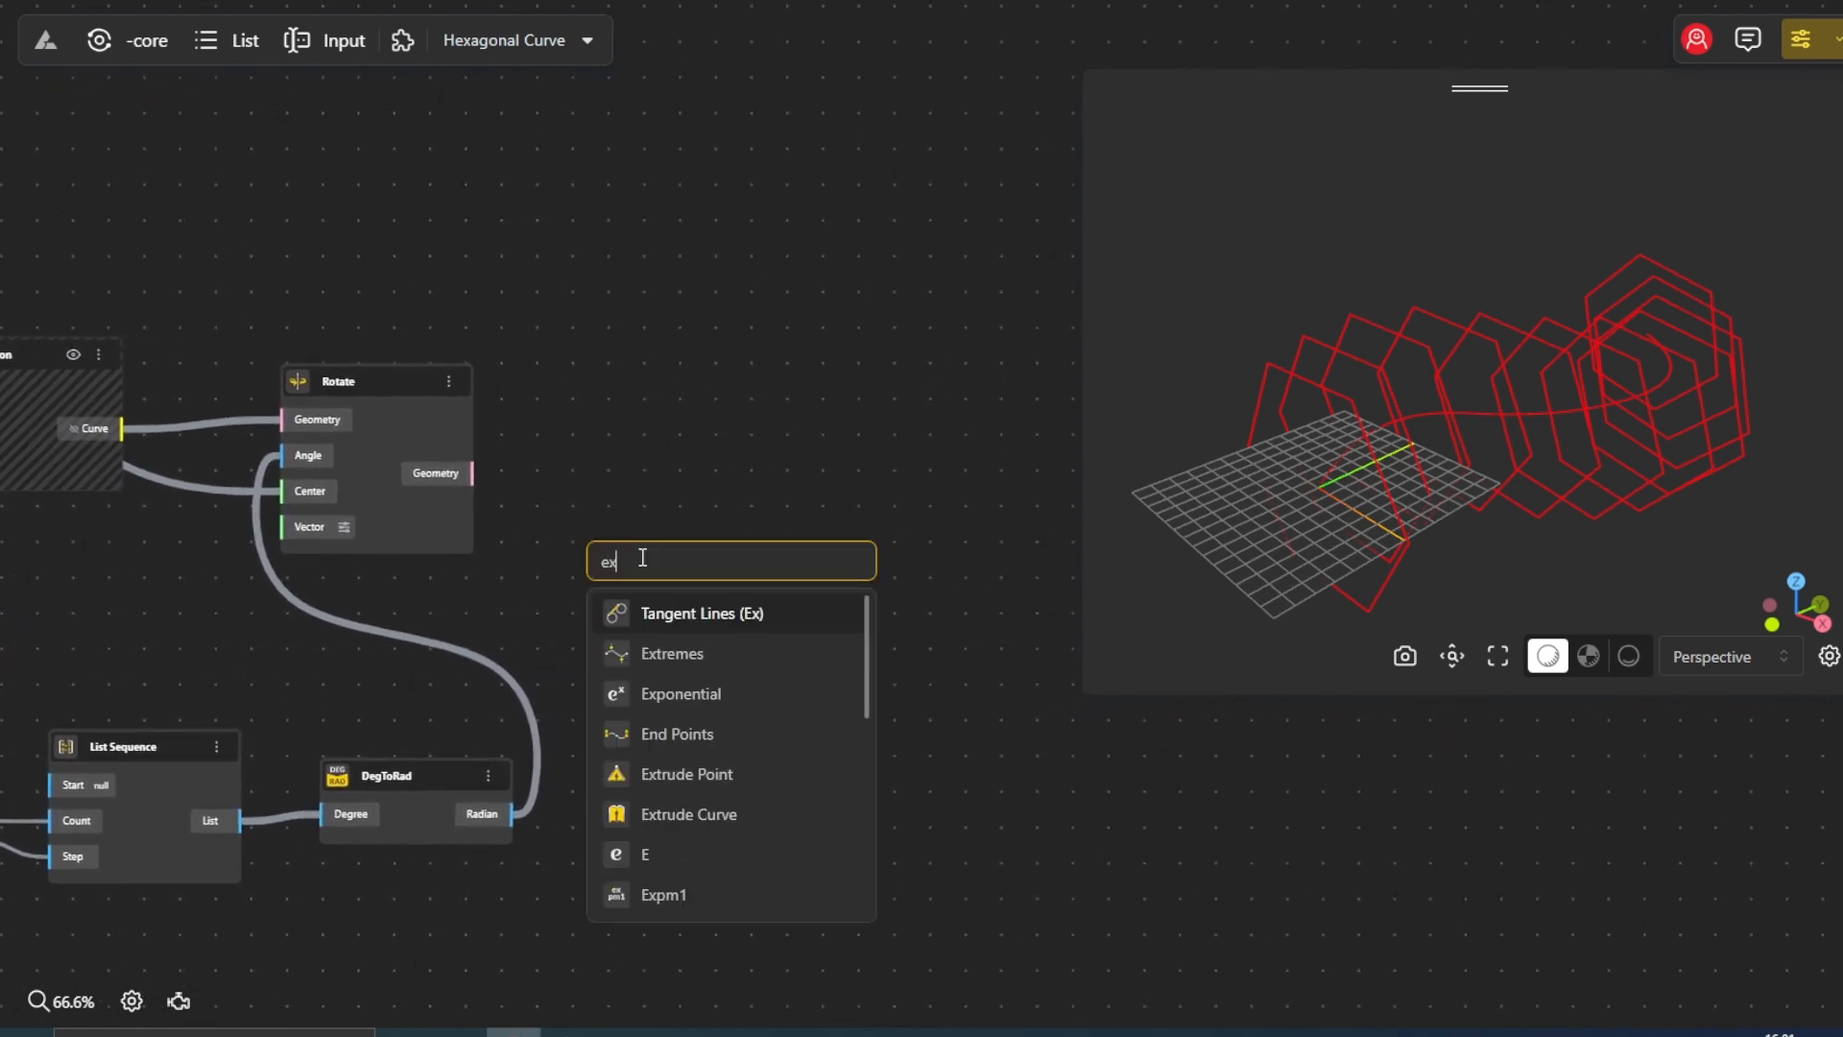
{"action": "type", "text": "plode"}
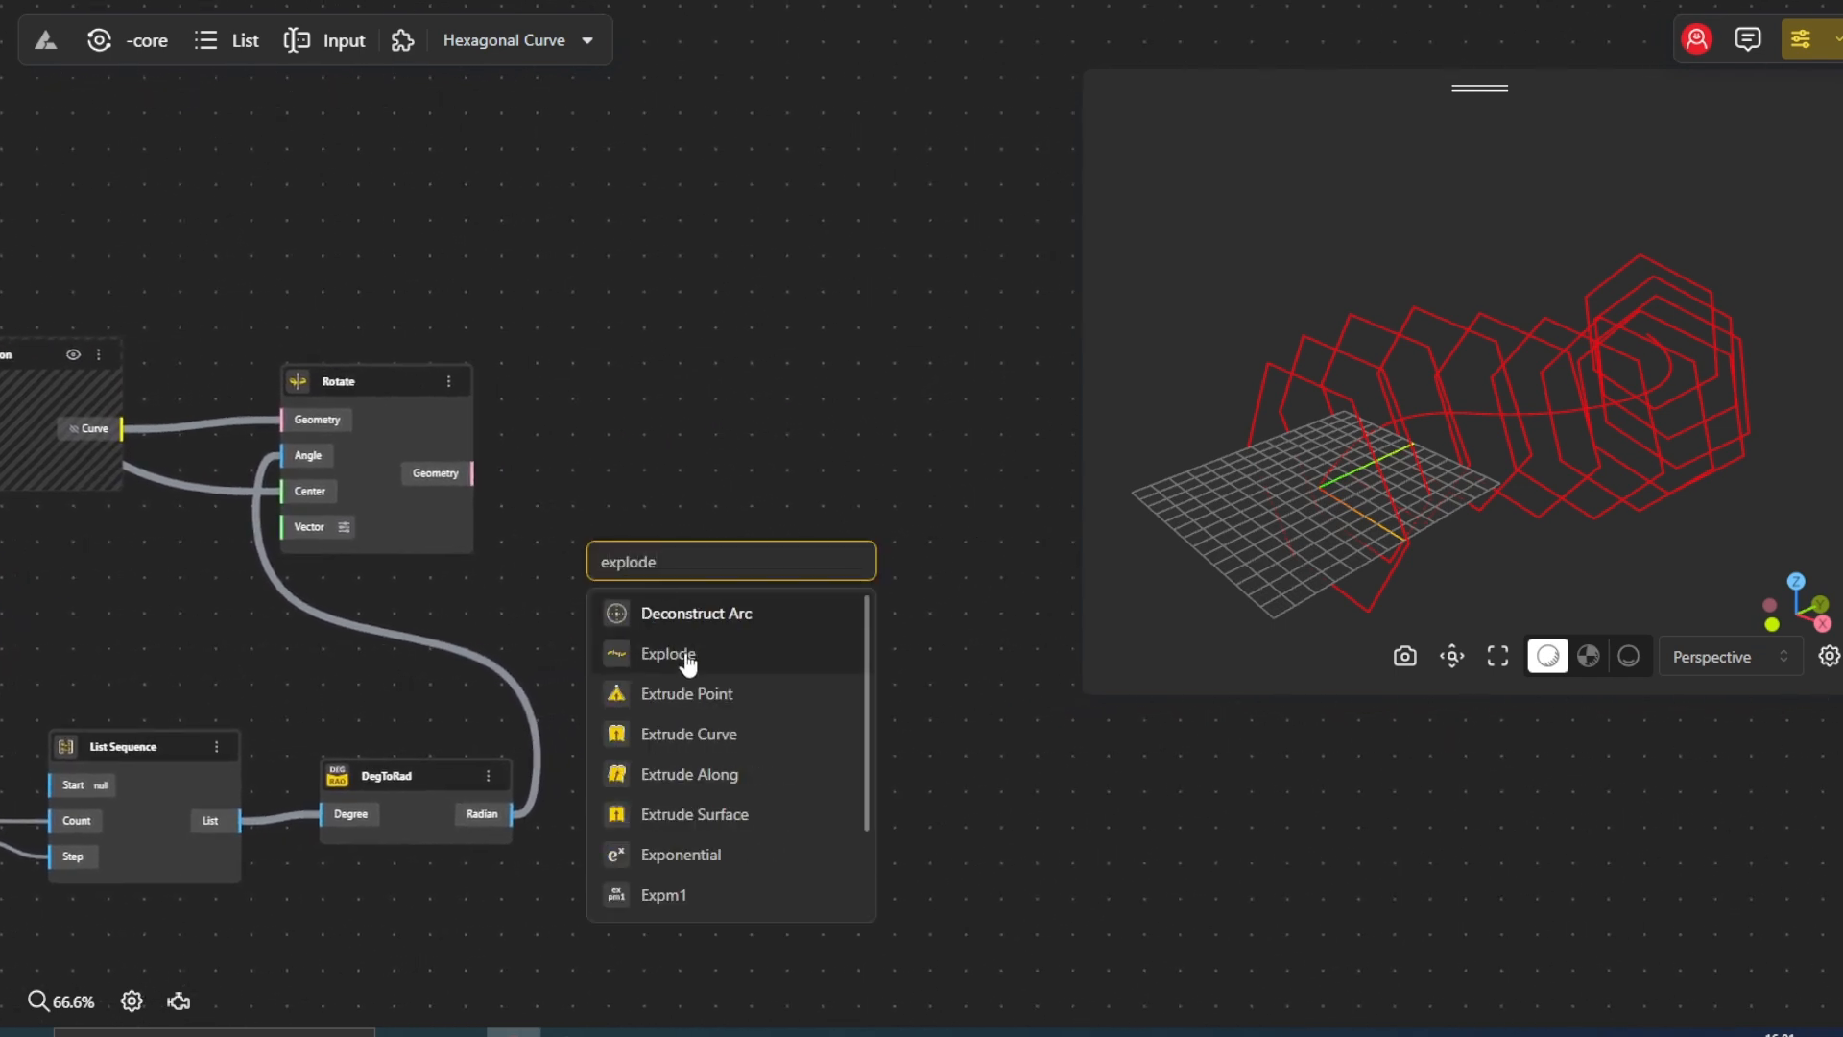
{"action": "left_click", "coordinate": [680, 653]}
{"action": "left_click_drag", "start_coordinate": [676, 570], "coordinate": [672, 429]}
{"action": "left_click_drag", "start_coordinate": [472, 472], "coordinate": [584, 456]}
{"action": "right_click", "coordinate": [446, 432]}
{"action": "left_click", "coordinate": [480, 455]}
Add a Remove By Index node beside Explode and connect Explode's Curves output to its List input
{"action": "mouse_move", "coordinate": [649, 617]}
{"action": "left_mouse_down"}
{"action": "mouse_move", "coordinate": [539, 676]}
{"action": "mouse_move", "coordinate": [442, 687]}
{"action": "left_mouse_up"}
{"action": "double_click", "coordinate": [712, 593]}
{"action": "type", "text": "removr"}
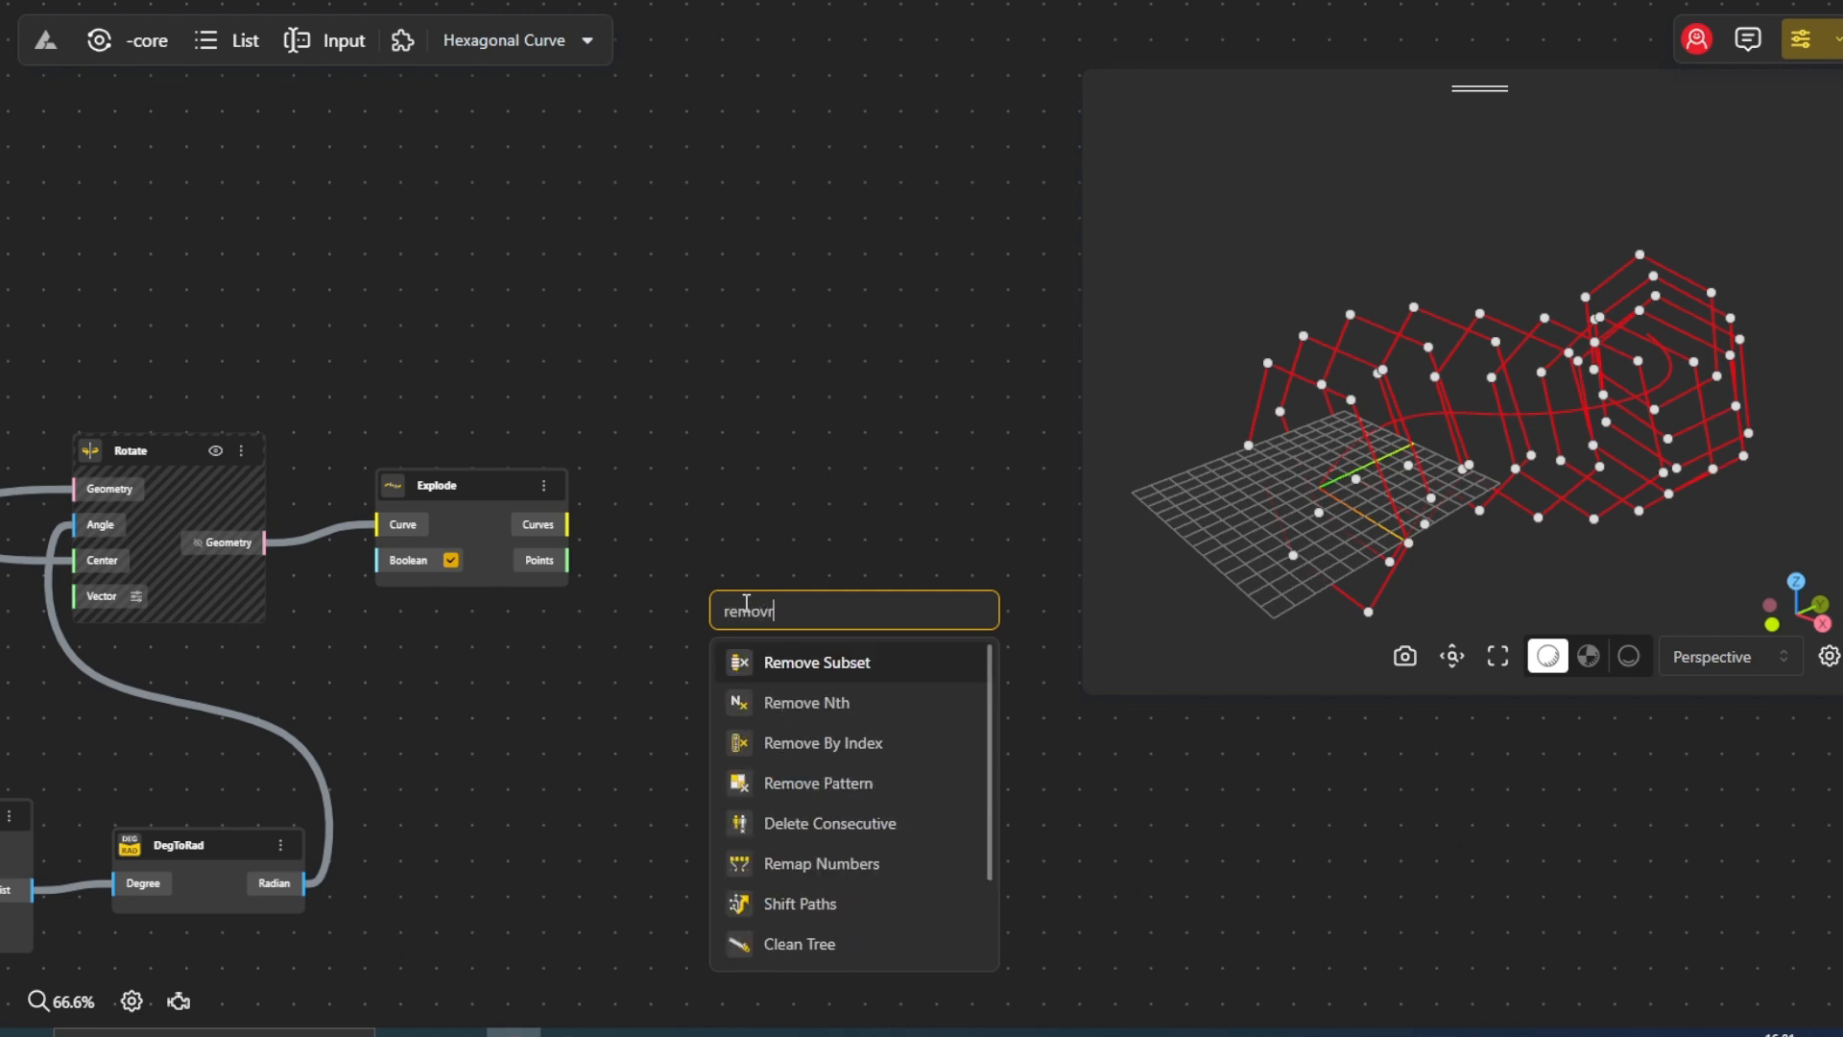
{"action": "left_click", "coordinate": [809, 766]}
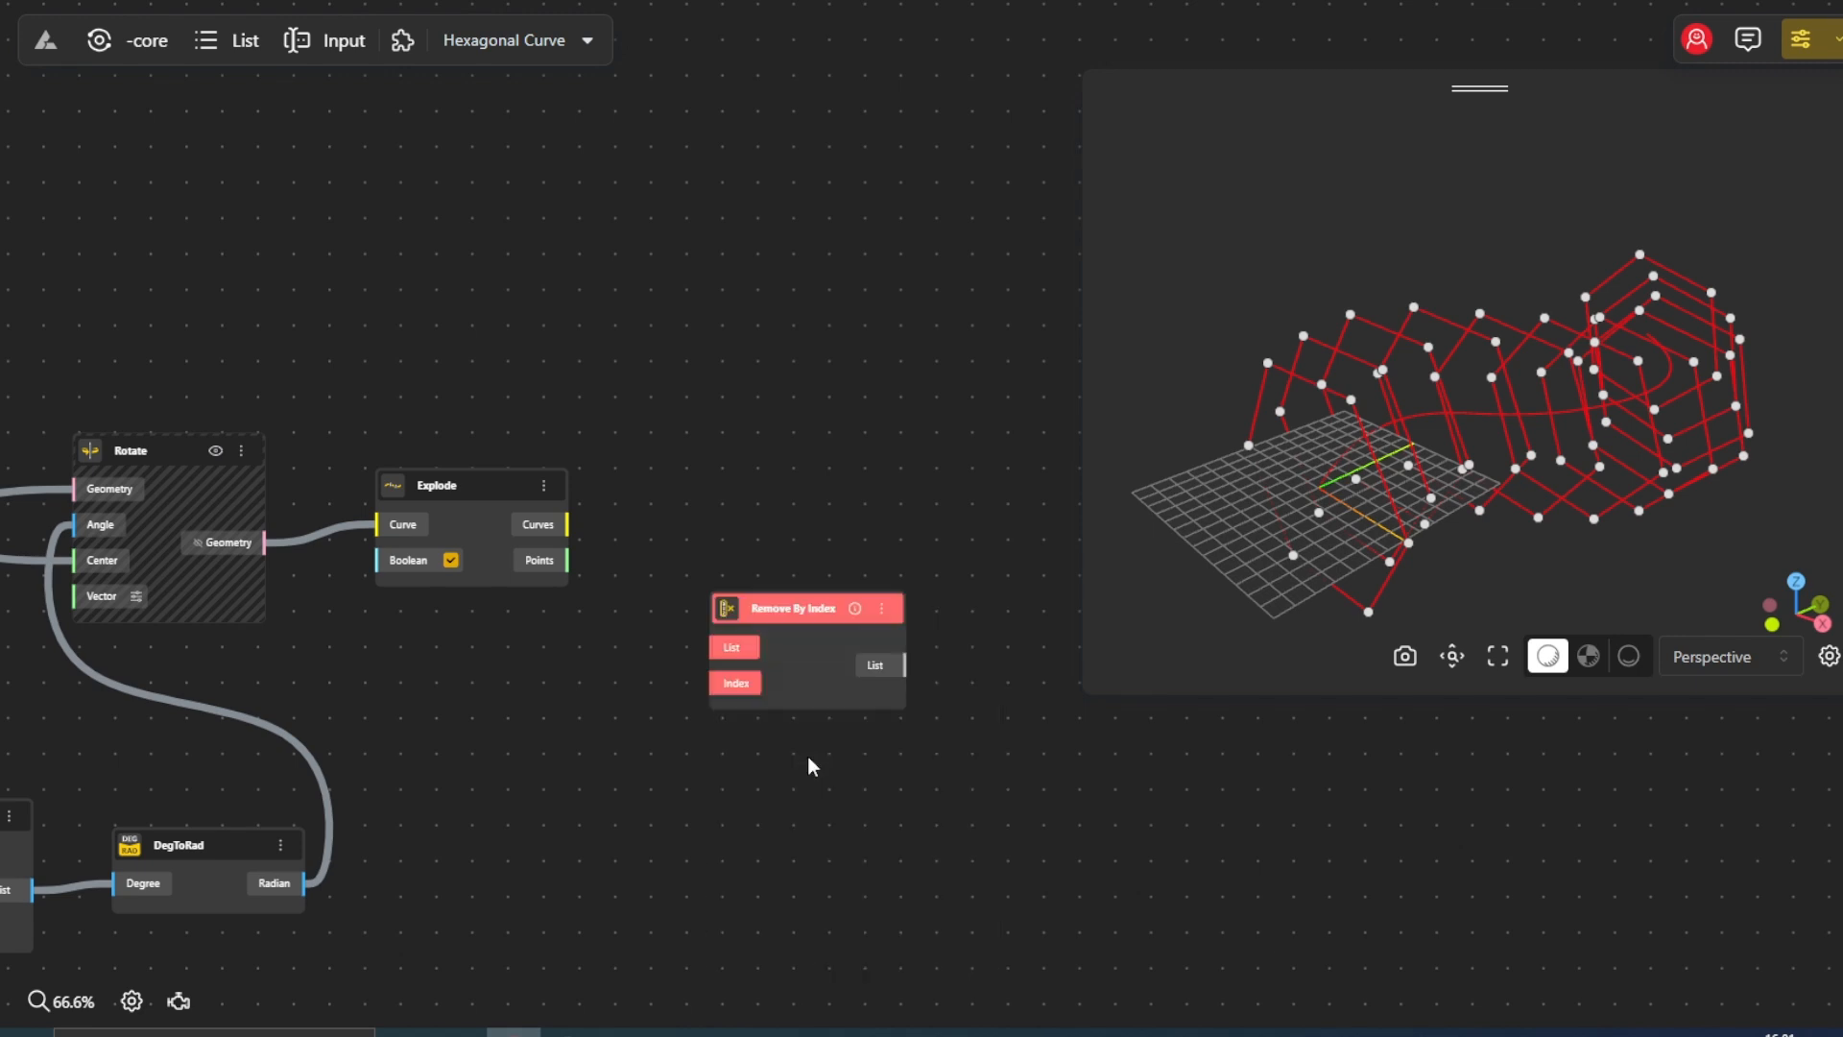
{"action": "left_click_drag", "start_coordinate": [807, 605], "coordinate": [769, 507]}
{"action": "left_click_drag", "start_coordinate": [569, 525], "coordinate": [697, 537]}
Add a Range Input node with a value of 0 below the Explode node and rename it Remove
{"action": "double_click", "coordinate": [696, 683]}
{"action": "type", "text": "0"}
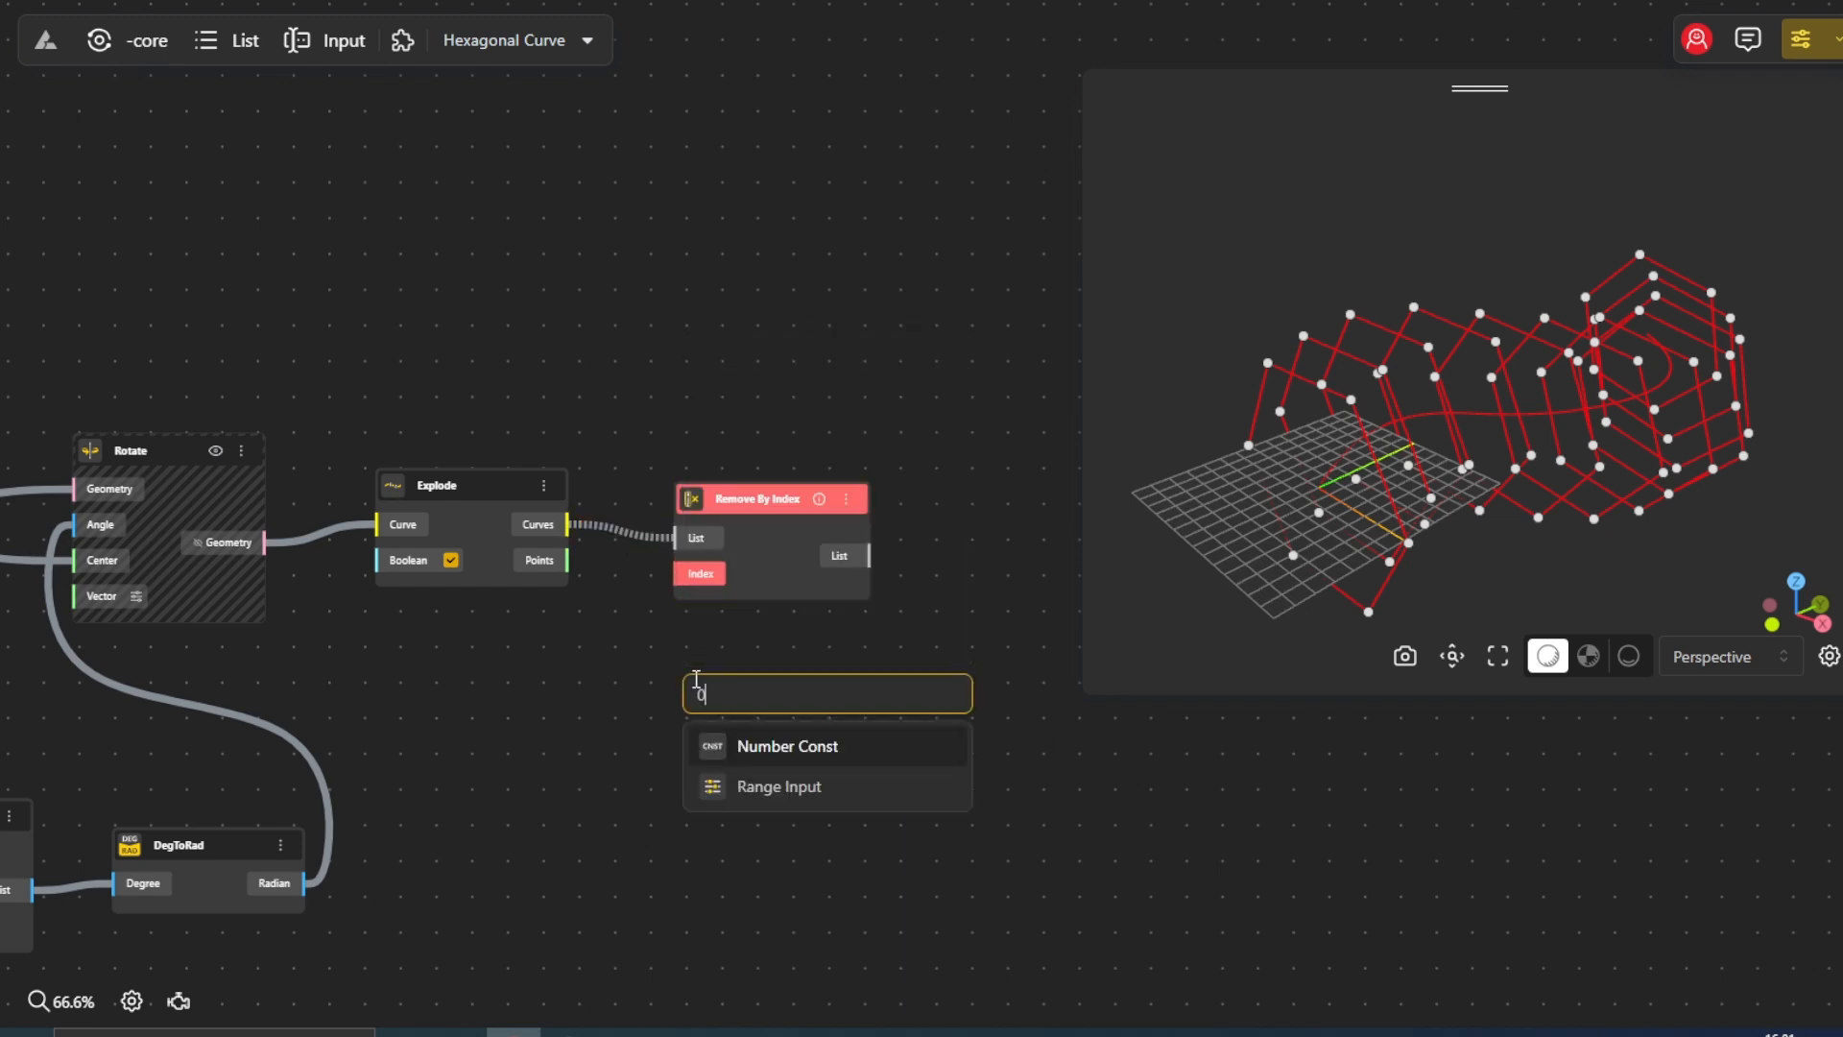
{"action": "left_click", "coordinate": [733, 787]}
{"action": "left_click_drag", "start_coordinate": [753, 703], "coordinate": [497, 665]}
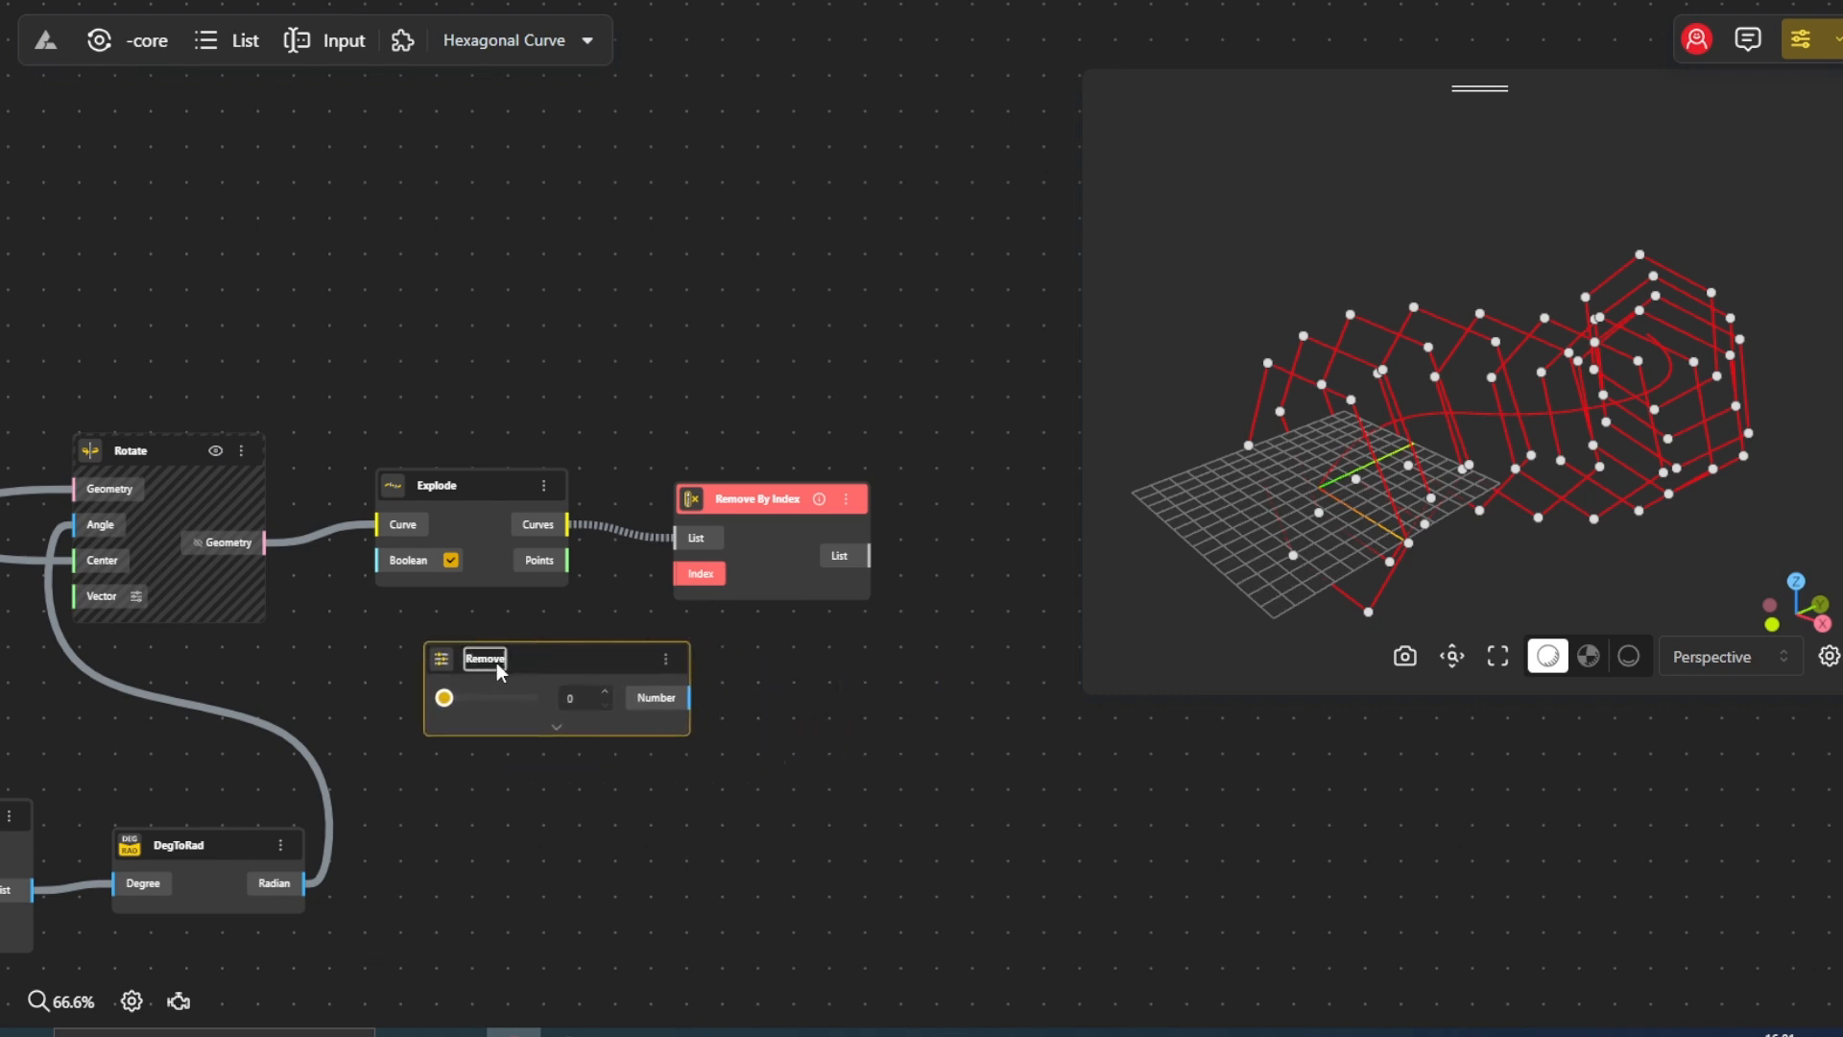
Edit the Remove range input's limits and connect its Number output to the Remove By Index node's Index input
{"action": "left_click", "coordinate": [555, 727]}
{"action": "left_click", "coordinate": [555, 740]}
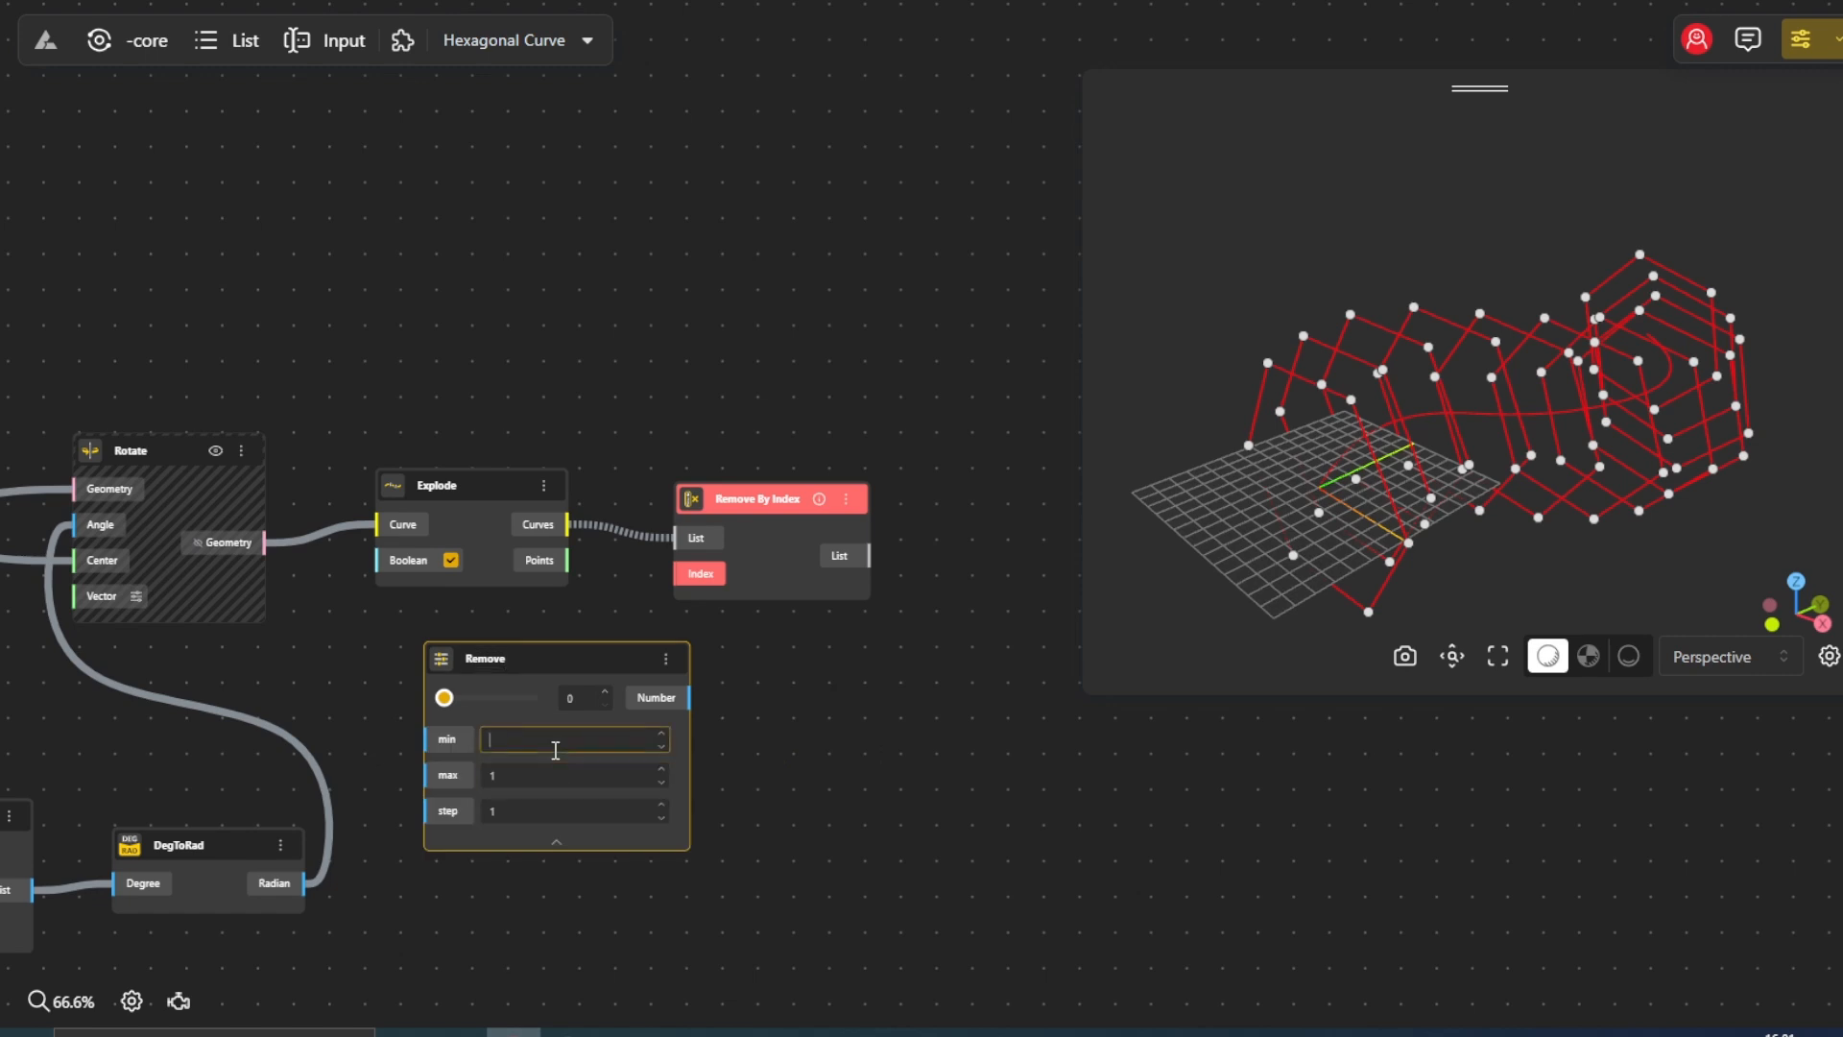
{"action": "key", "text": "Tab"}
{"action": "left_click", "coordinate": [554, 843]}
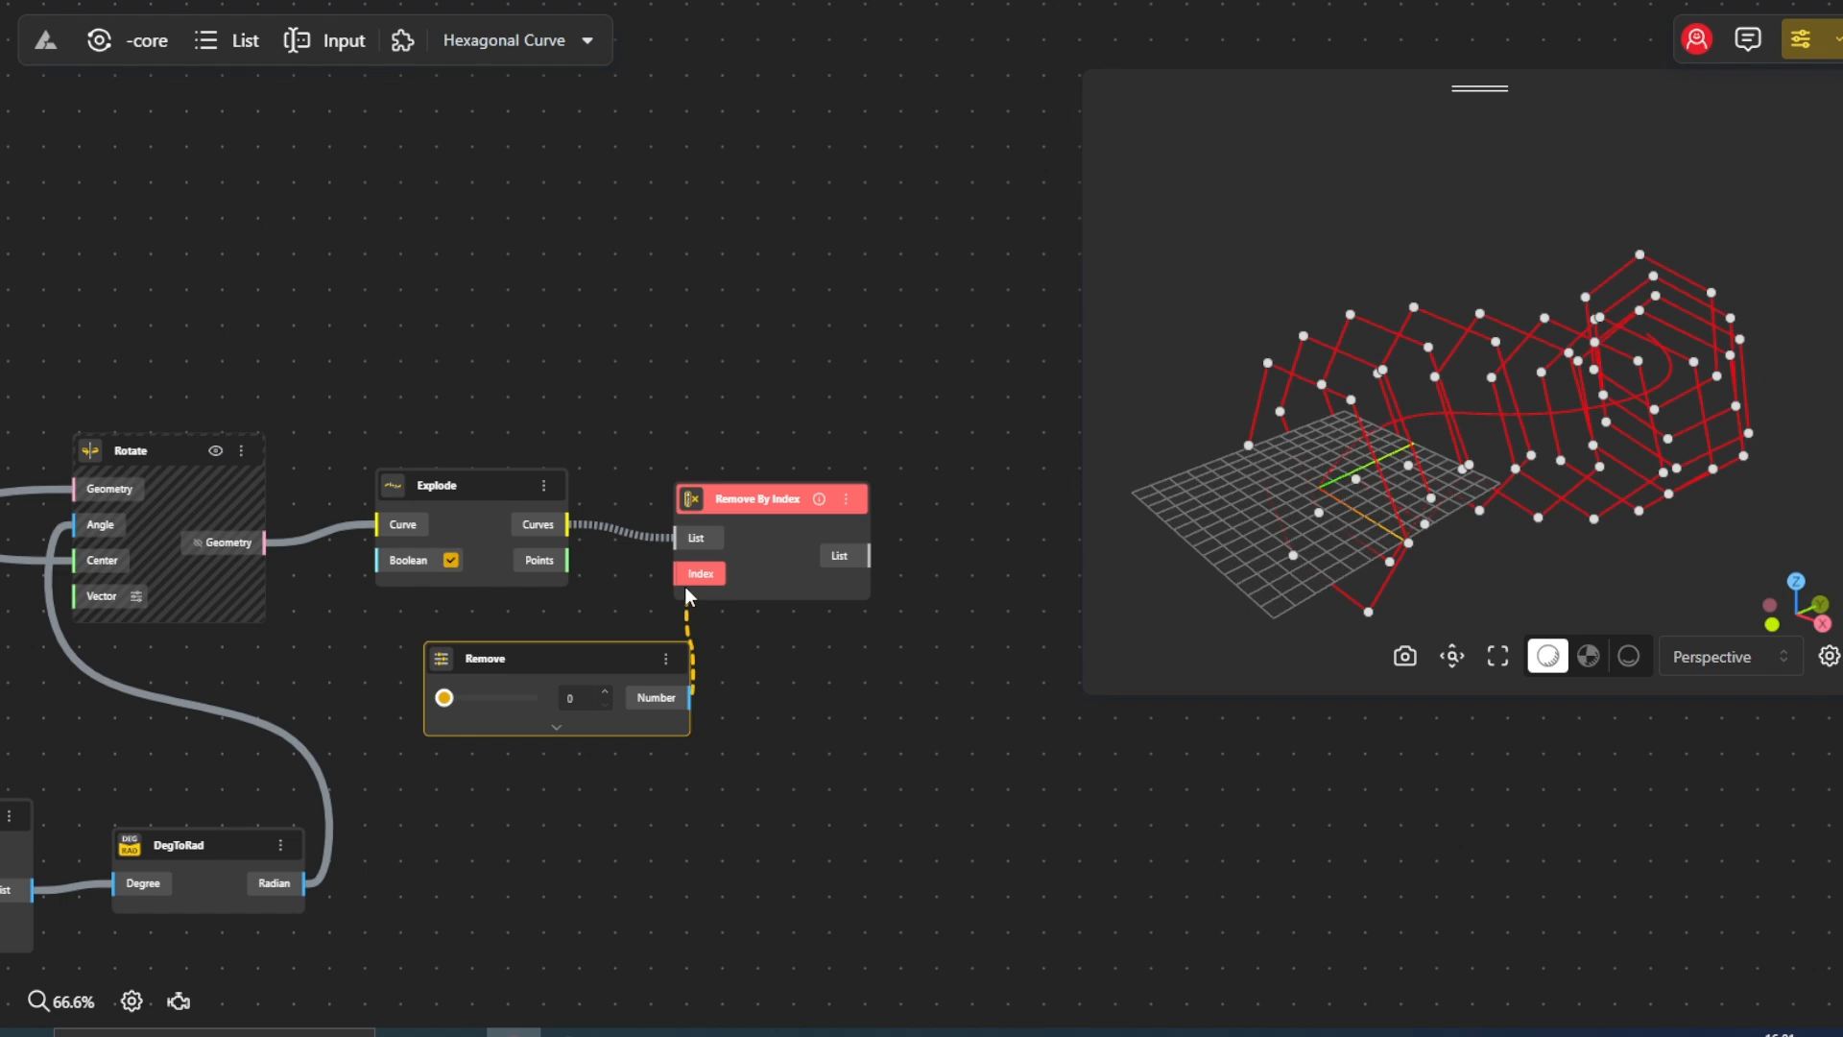
{"action": "left_click_drag", "start_coordinate": [686, 595], "coordinate": [687, 581]}
Hide the Explode node's preview and test the Remove slider, returning it to 0
{"action": "right_click", "coordinate": [470, 528]}
{"action": "left_click", "coordinate": [500, 545]}
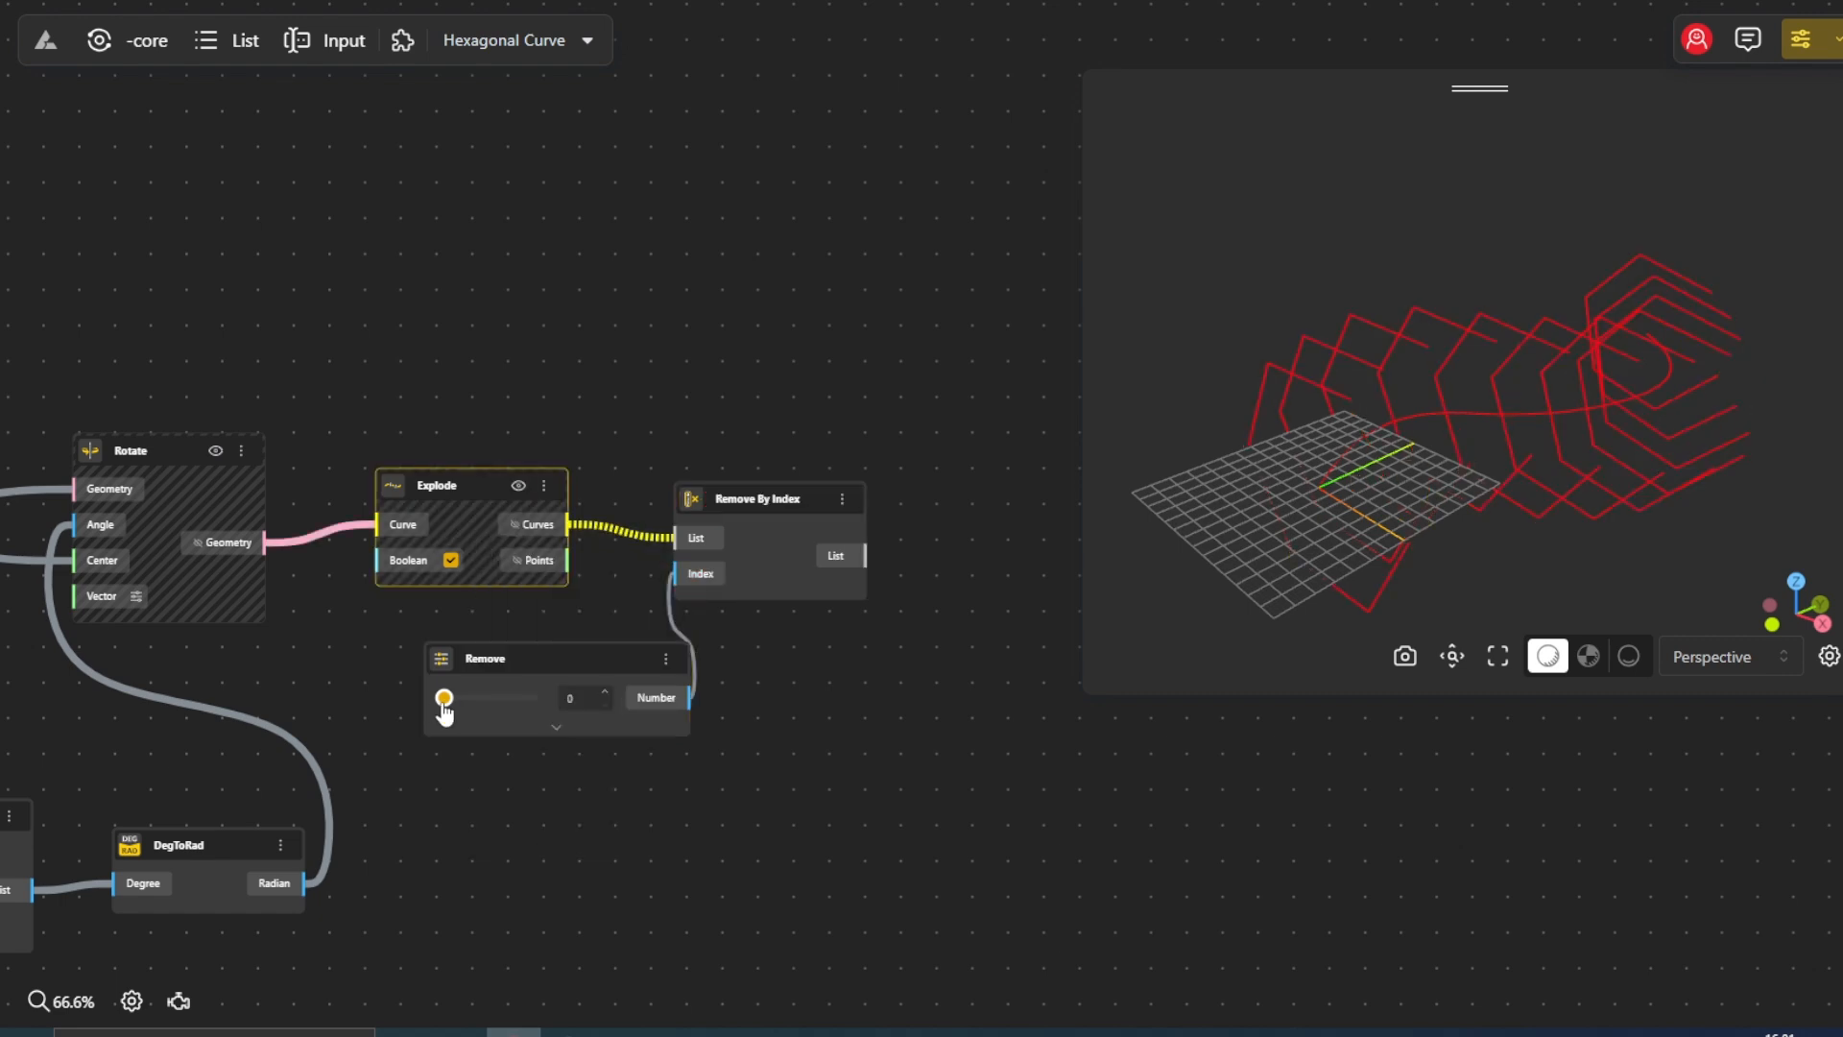
{"action": "mouse_move", "coordinate": [444, 708]}
{"action": "left_mouse_down"}
{"action": "mouse_move", "coordinate": [486, 707]}
{"action": "mouse_move", "coordinate": [452, 715]}
{"action": "left_mouse_up"}
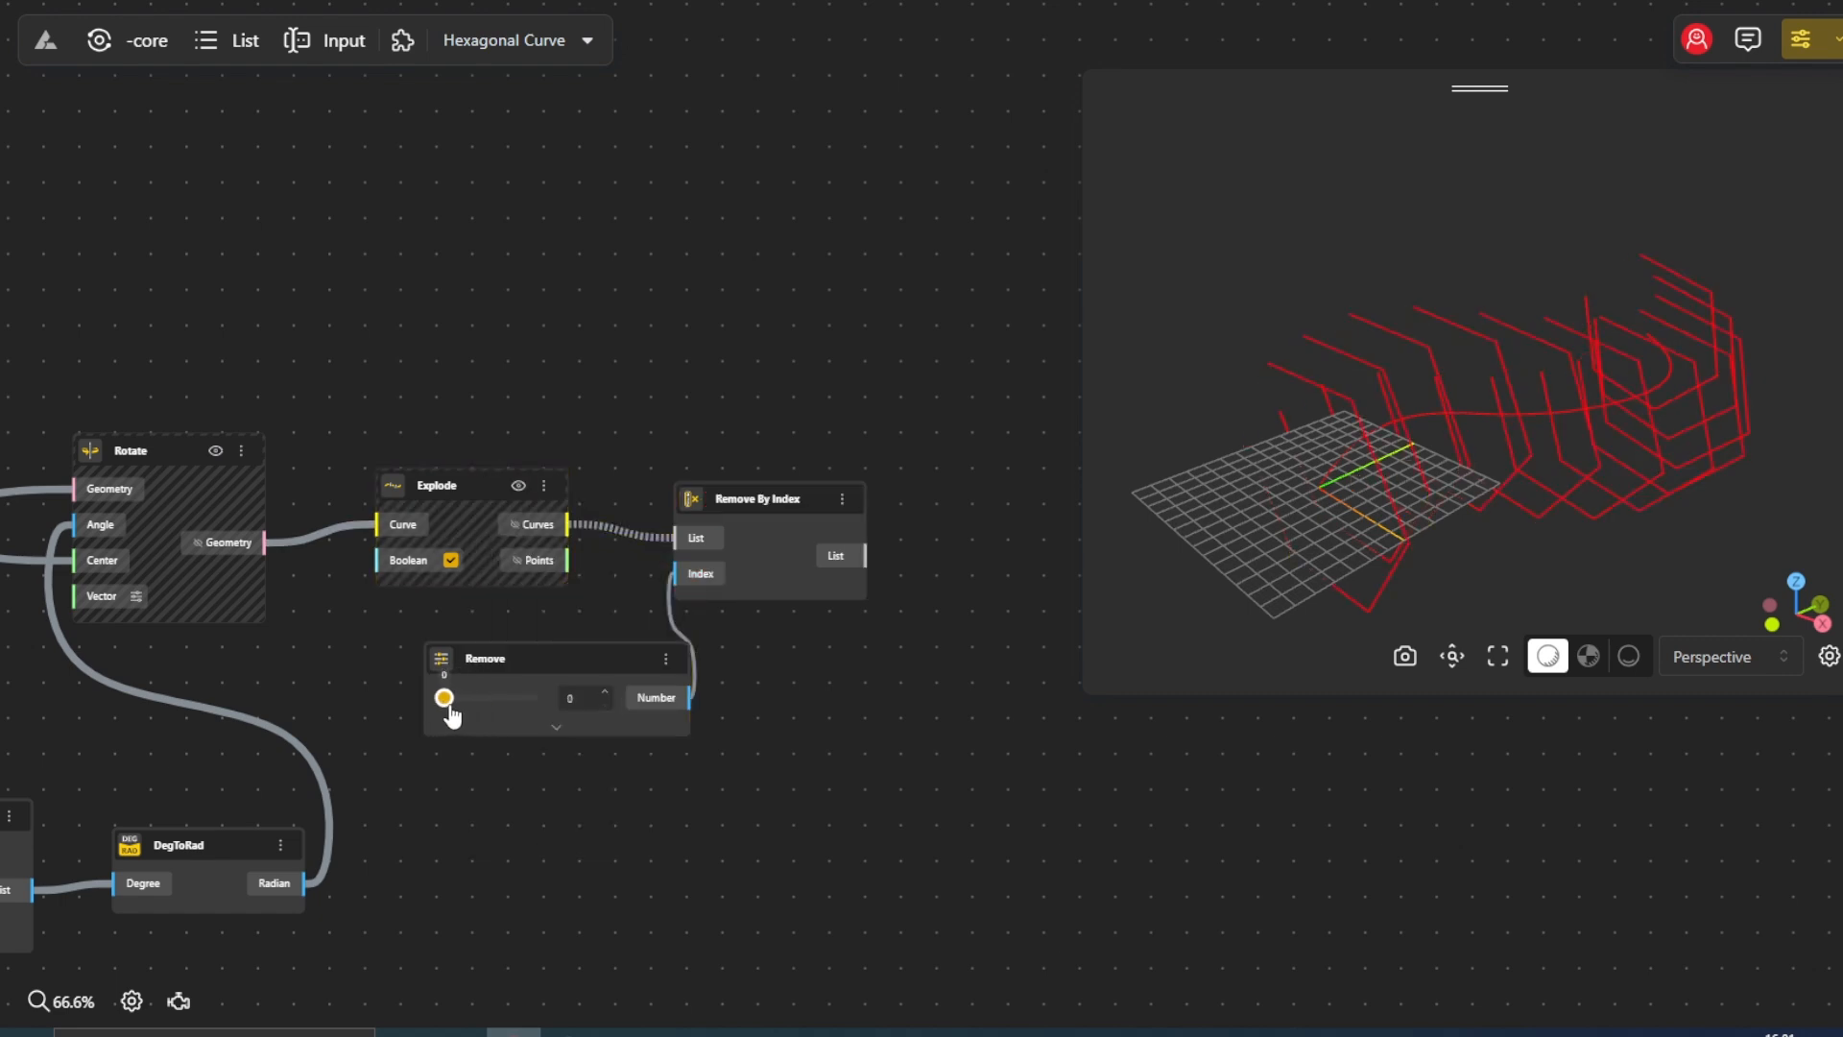
Add a Join node beside Remove By Index and connect the List output to its Curve 1 input
{"action": "left_click_drag", "start_coordinate": [708, 759], "coordinate": [422, 751]}
{"action": "double_click", "coordinate": [634, 680]}
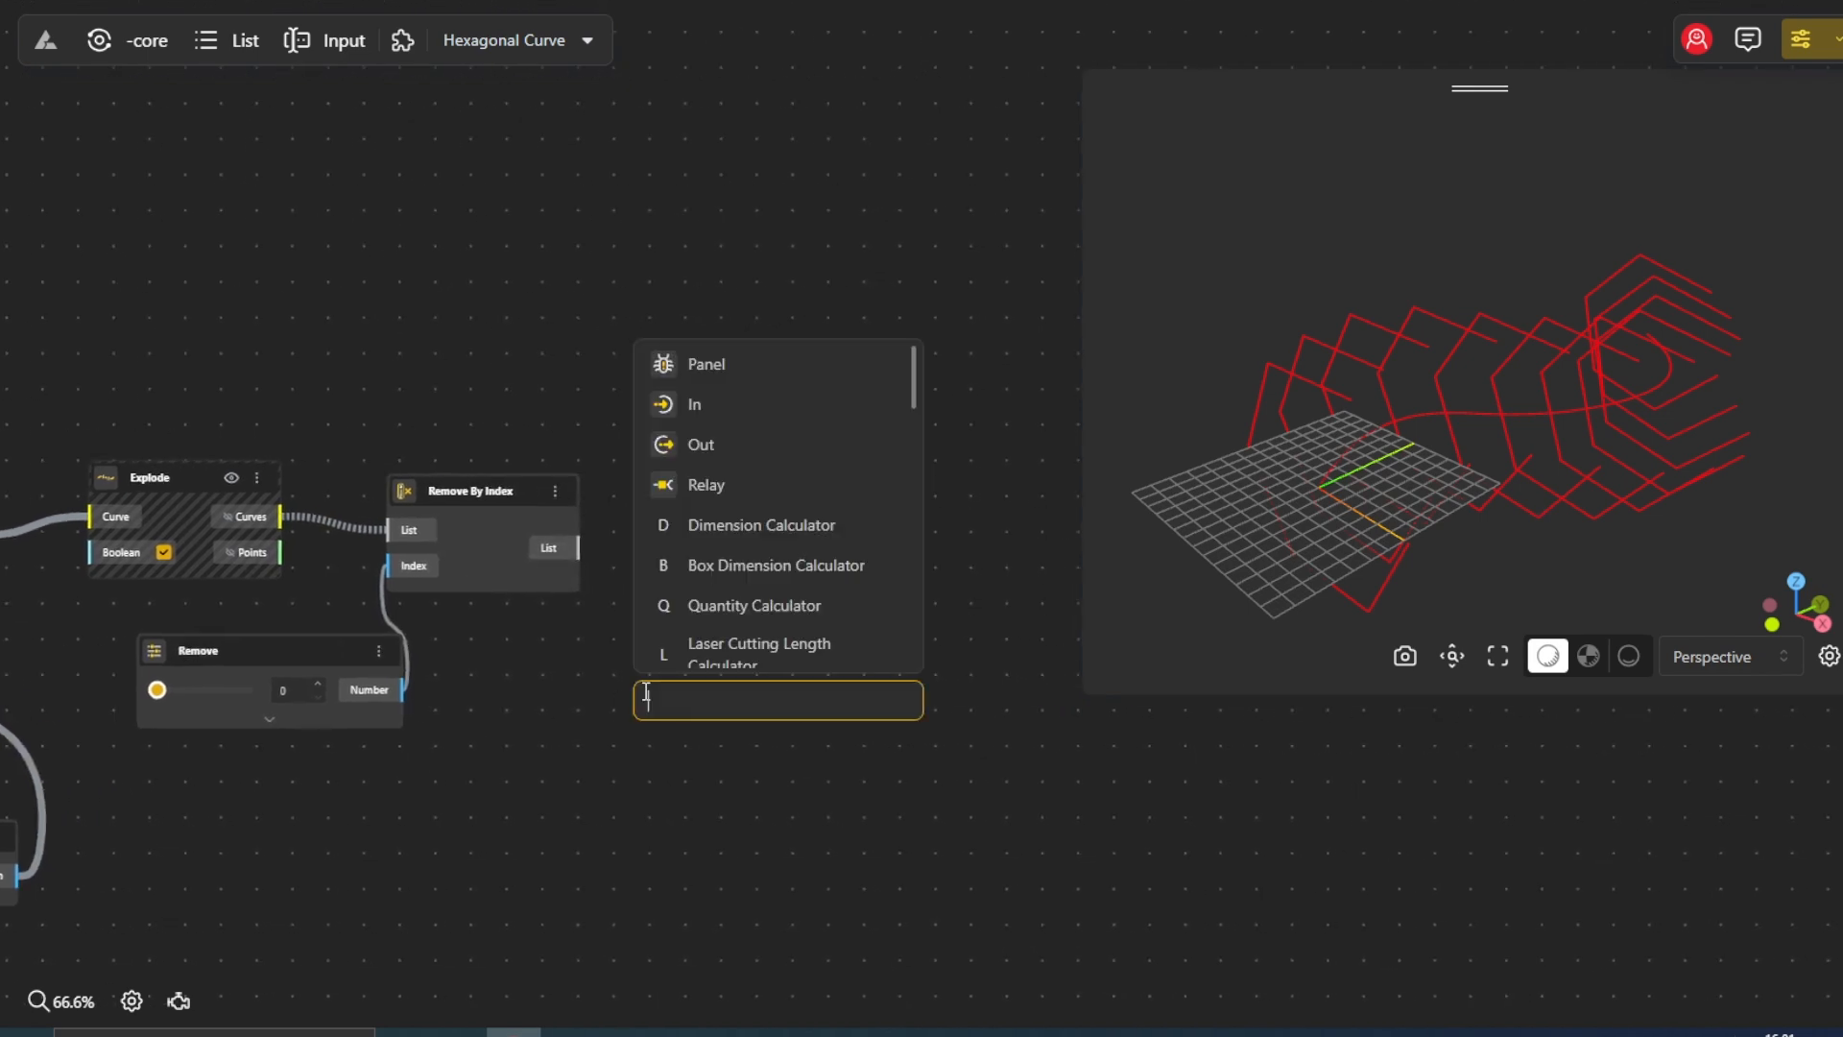
{"action": "type", "text": "jo"}
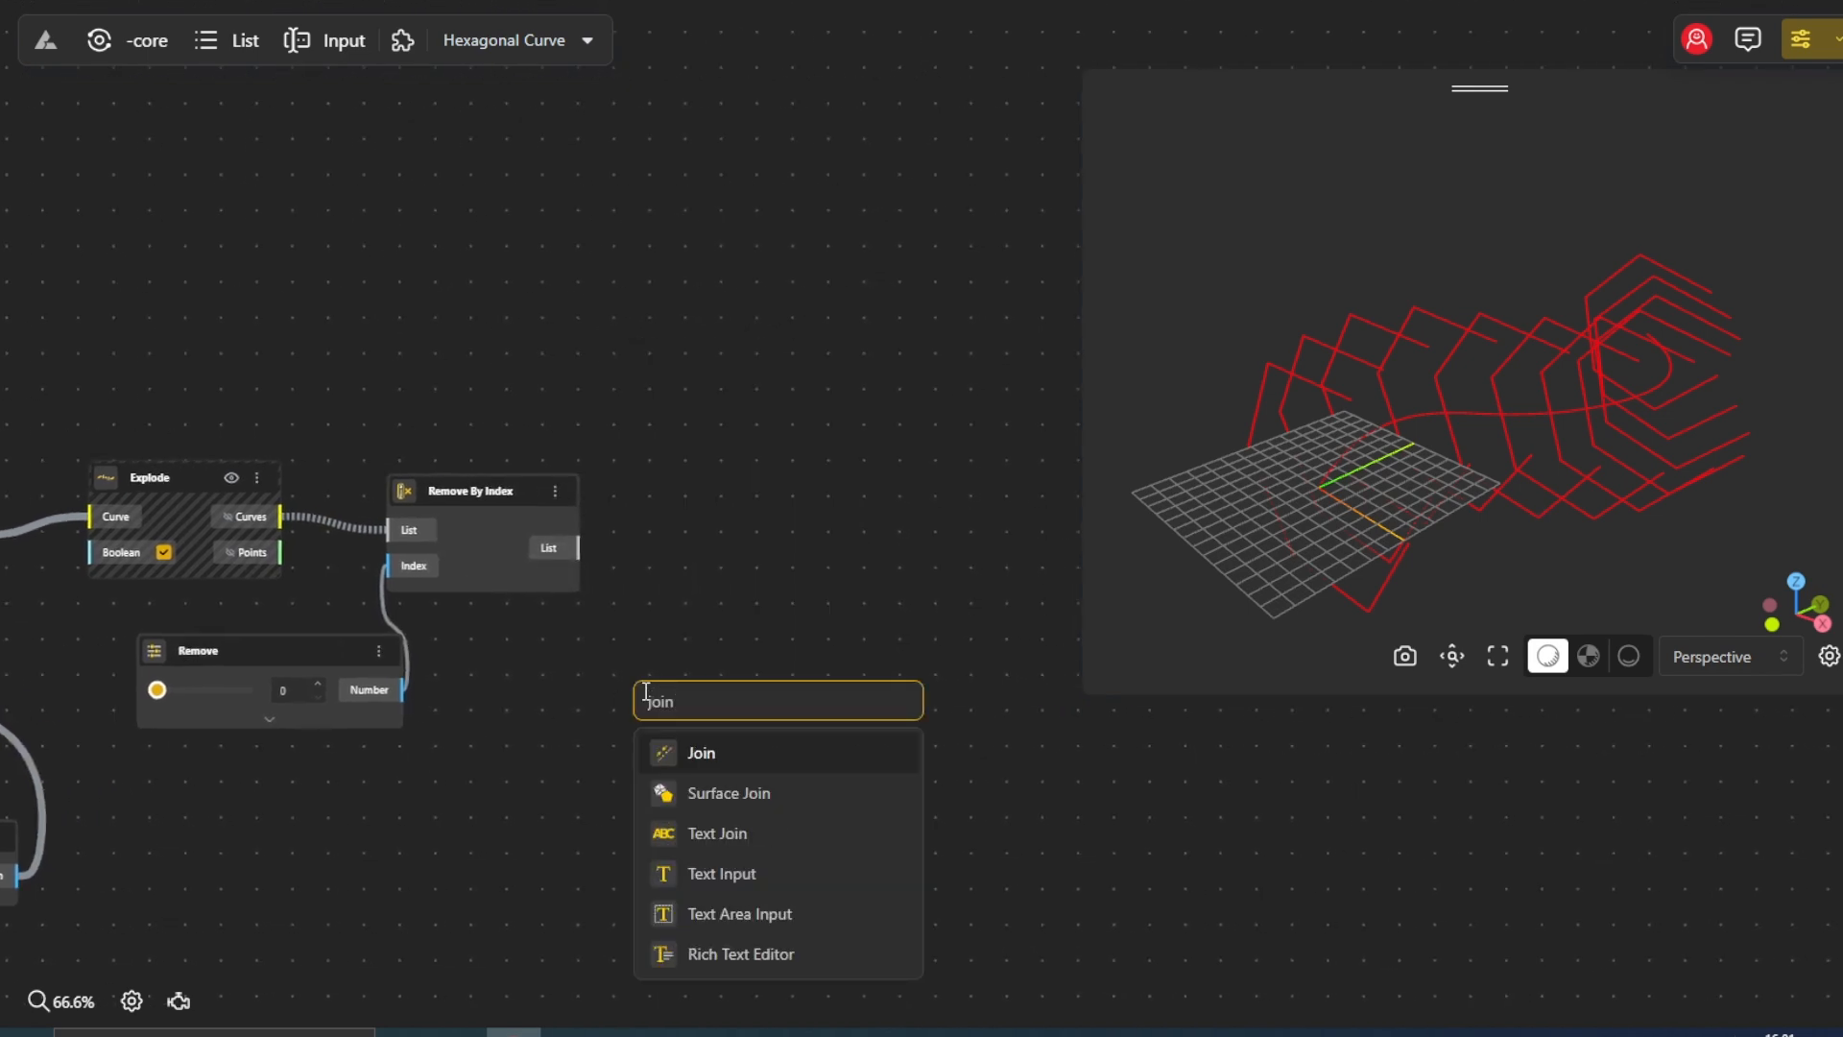
{"action": "type", "text": "in"}
{"action": "left_click", "coordinate": [679, 753]}
{"action": "left_click_drag", "start_coordinate": [705, 717], "coordinate": [679, 546]}
Add a Fillet Geometry node beside Join and connect Join's Curve output to its Geometry input
{"action": "left_click_drag", "start_coordinate": [697, 626], "coordinate": [430, 641]}
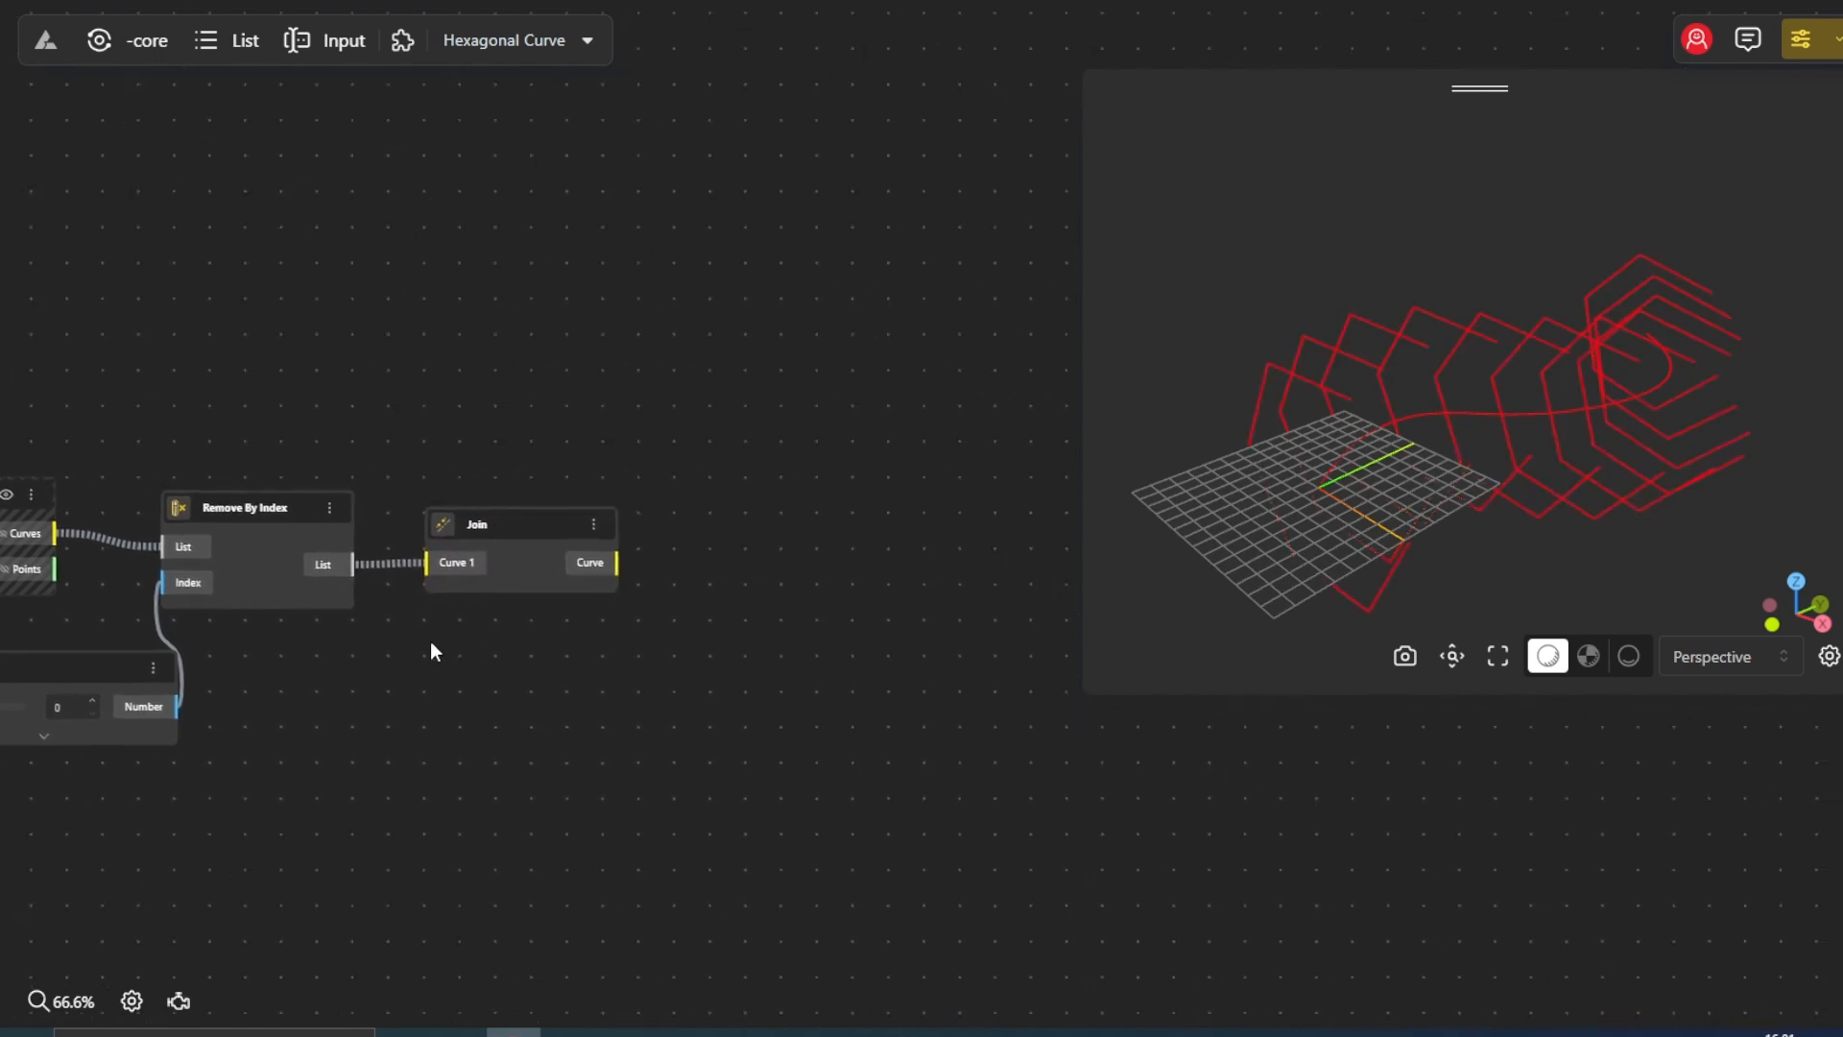
{"action": "double_click", "coordinate": [616, 649]}
{"action": "type", "text": "fillet"}
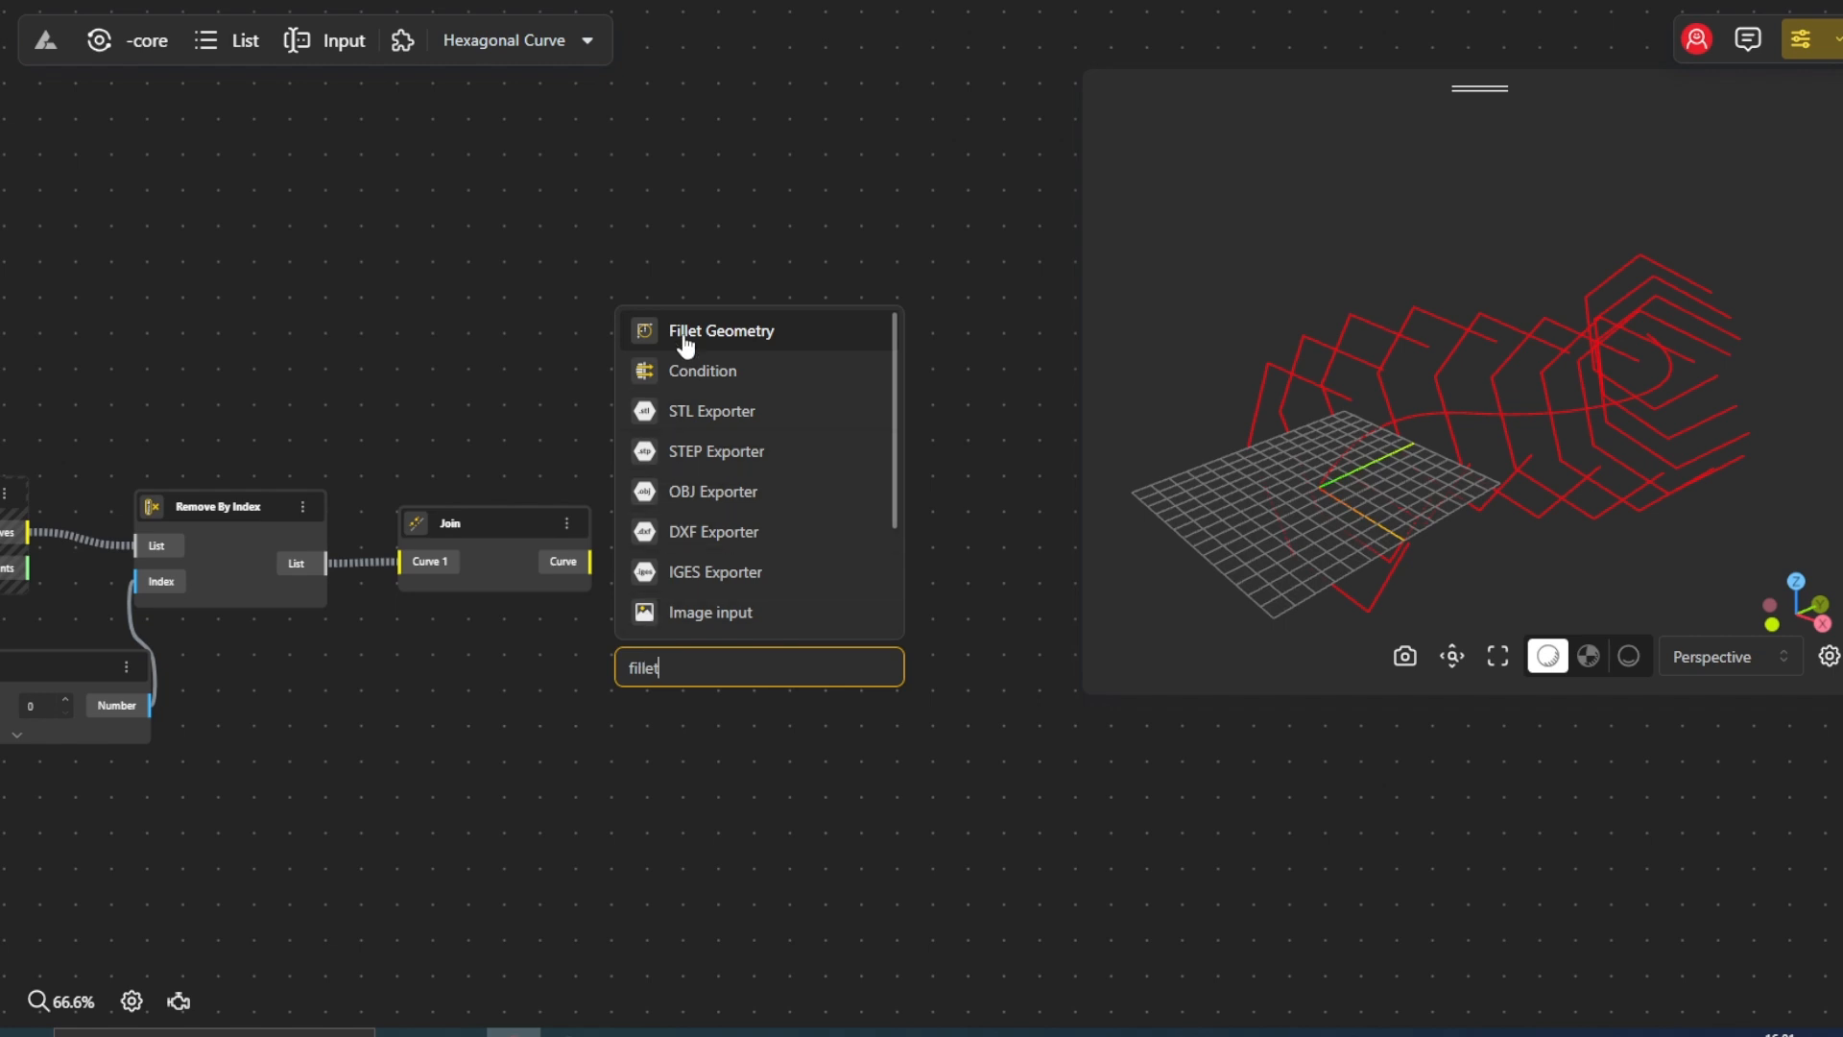
{"action": "left_click", "coordinate": [648, 334]}
{"action": "left_click_drag", "start_coordinate": [705, 669], "coordinate": [672, 566]}
Add a Range Input node with a value of 5 below the Join node and set its minimum to 5
{"action": "double_click", "coordinate": [486, 676]}
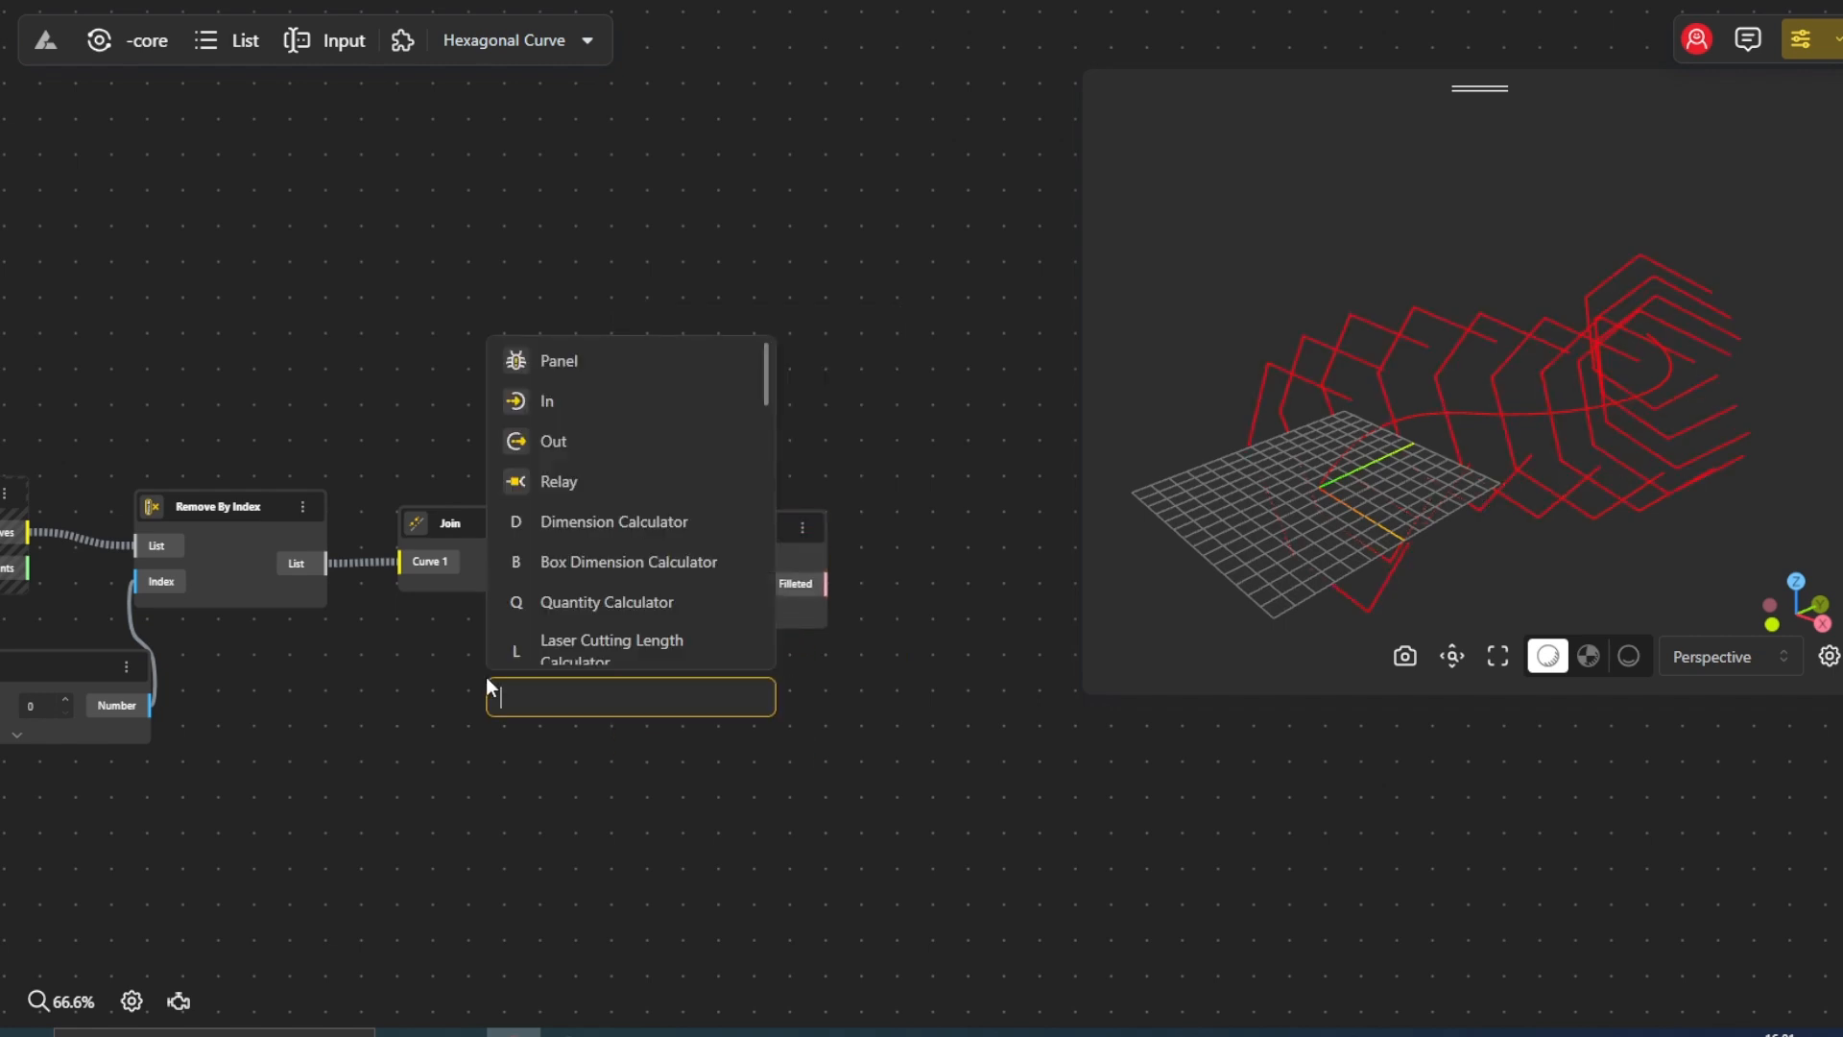
{"action": "type", "text": "5"}
{"action": "left_click", "coordinate": [538, 789]}
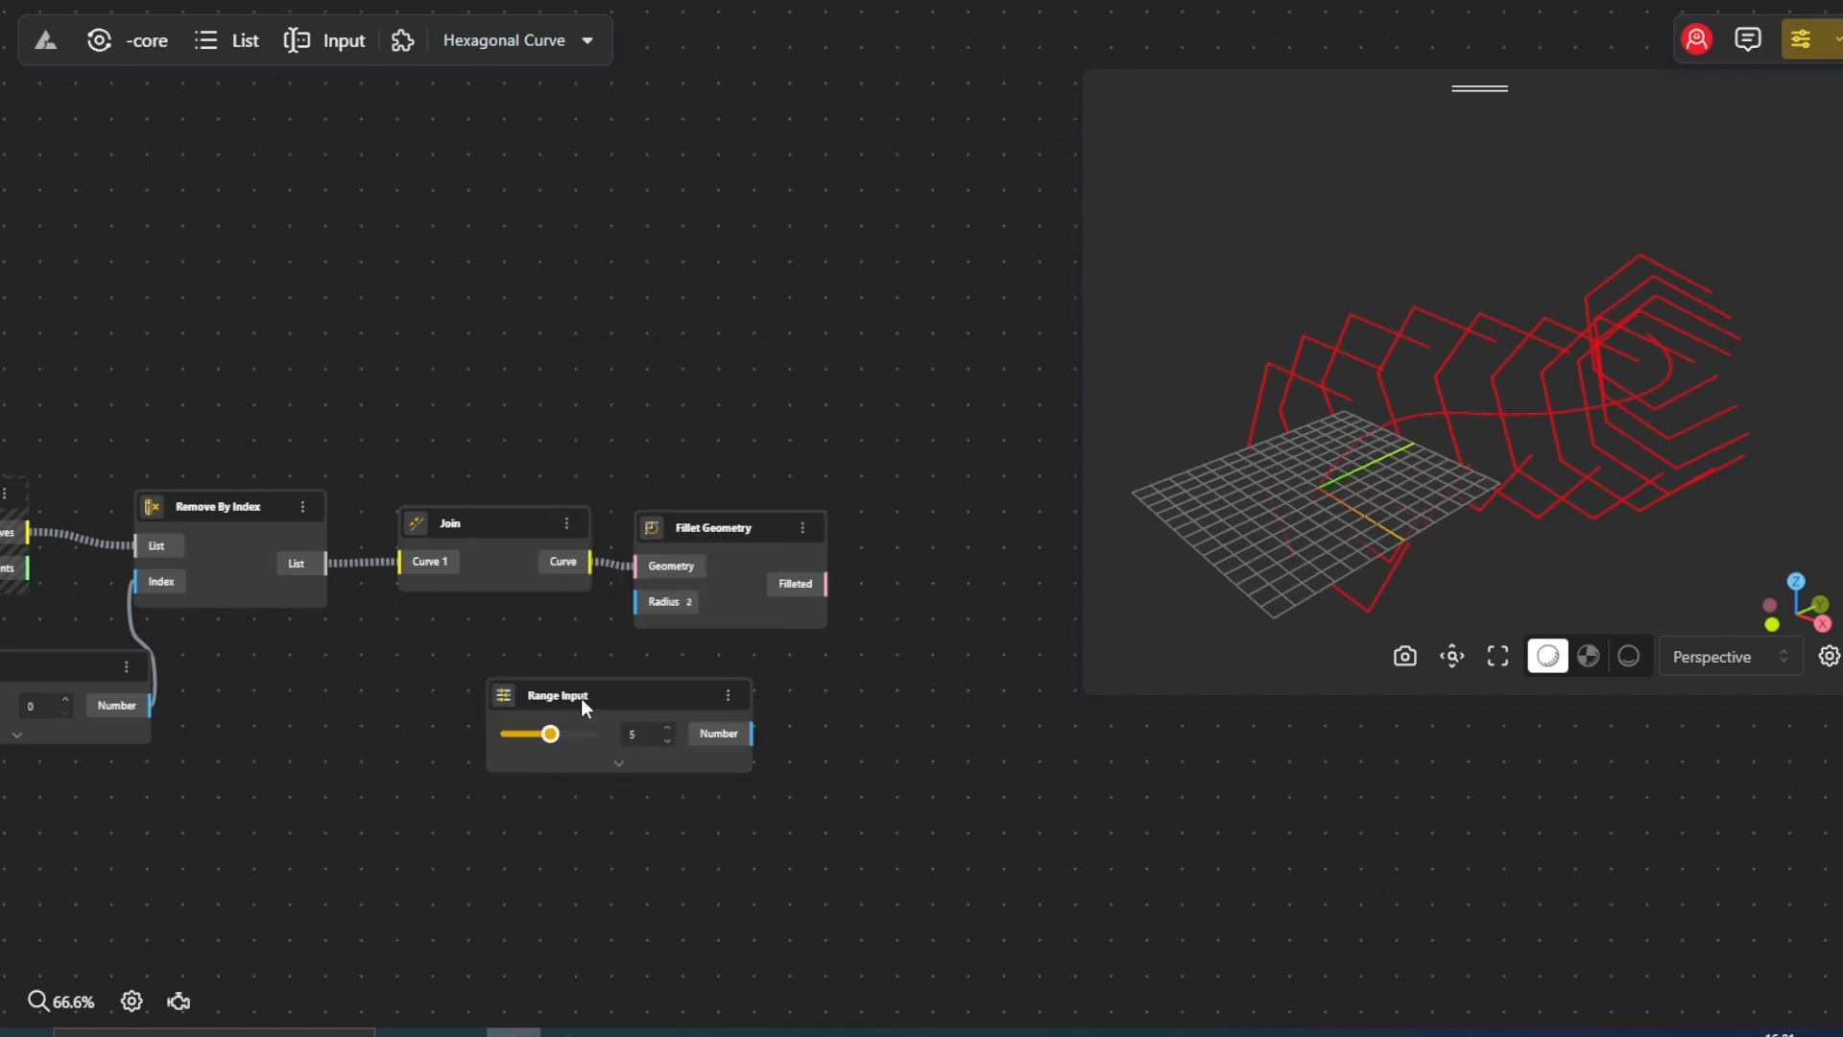
{"action": "left_click_drag", "start_coordinate": [579, 699], "coordinate": [434, 678]}
{"action": "left_click", "coordinate": [471, 746]}
{"action": "left_click", "coordinate": [471, 753]}
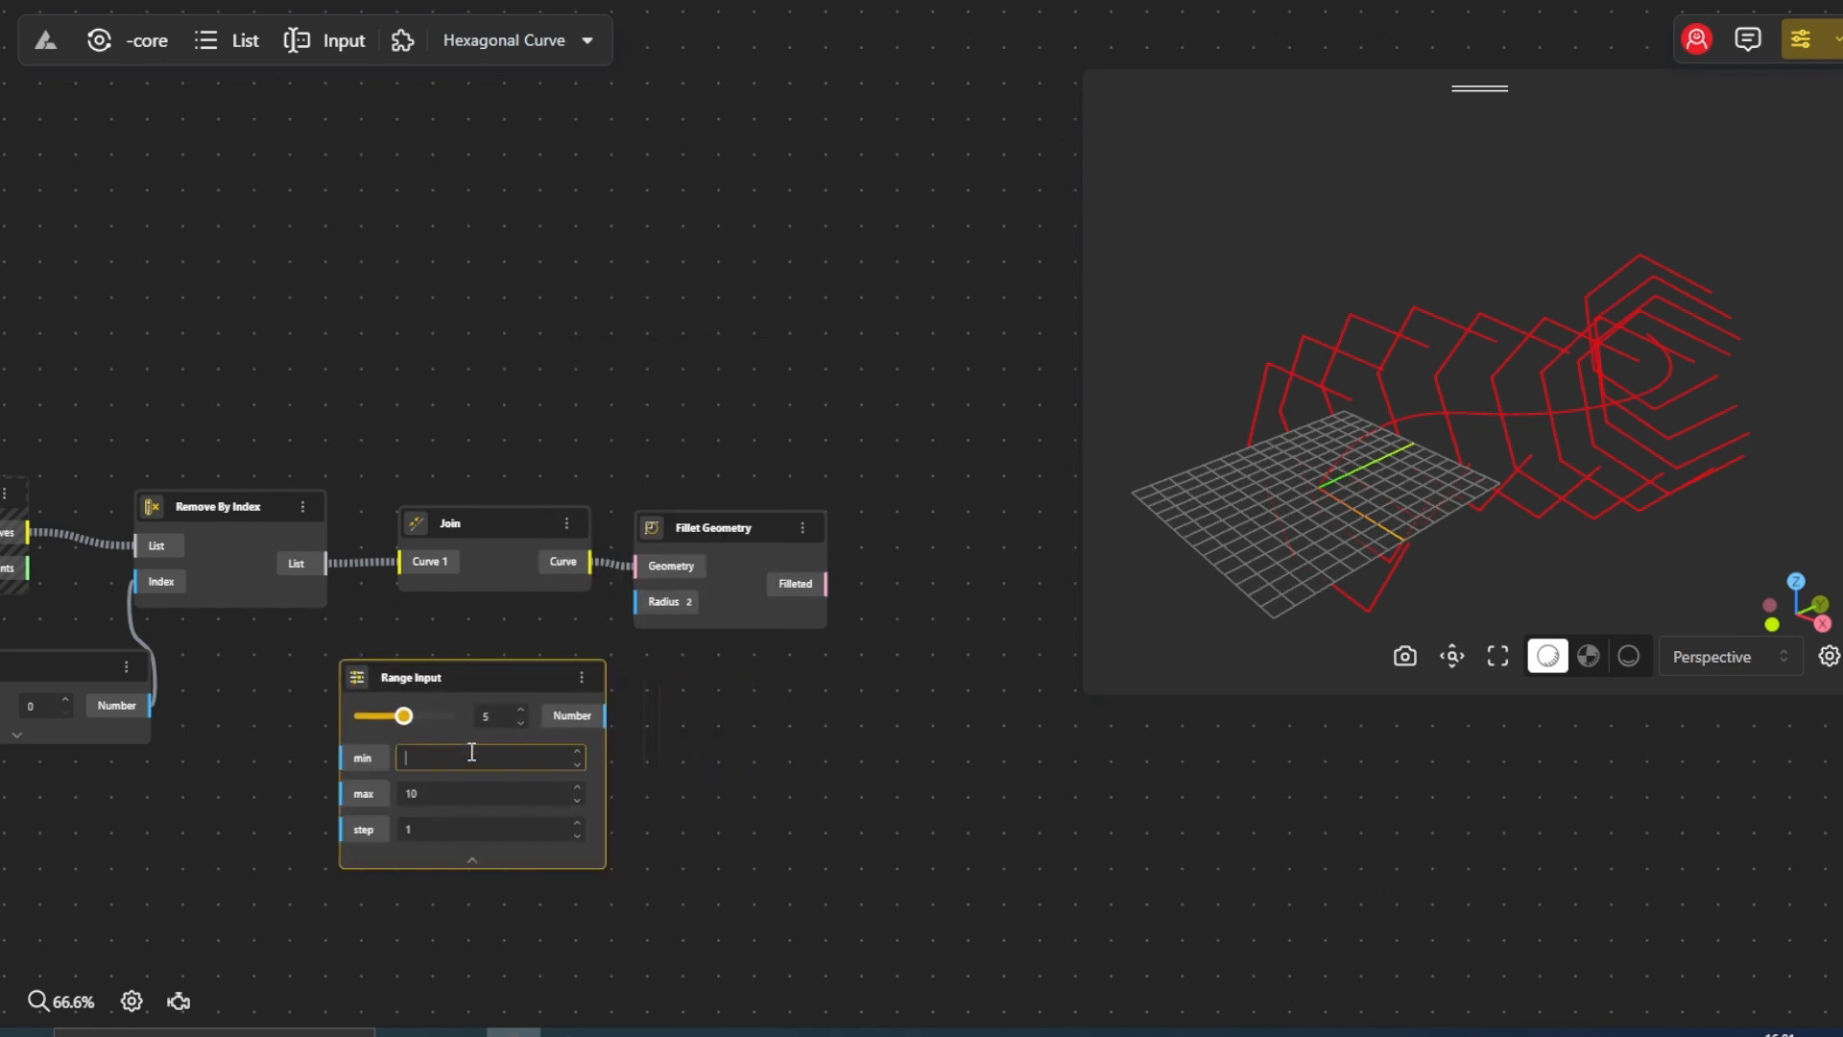
{"action": "type", "text": "5"}
{"action": "left_click", "coordinate": [471, 859]}
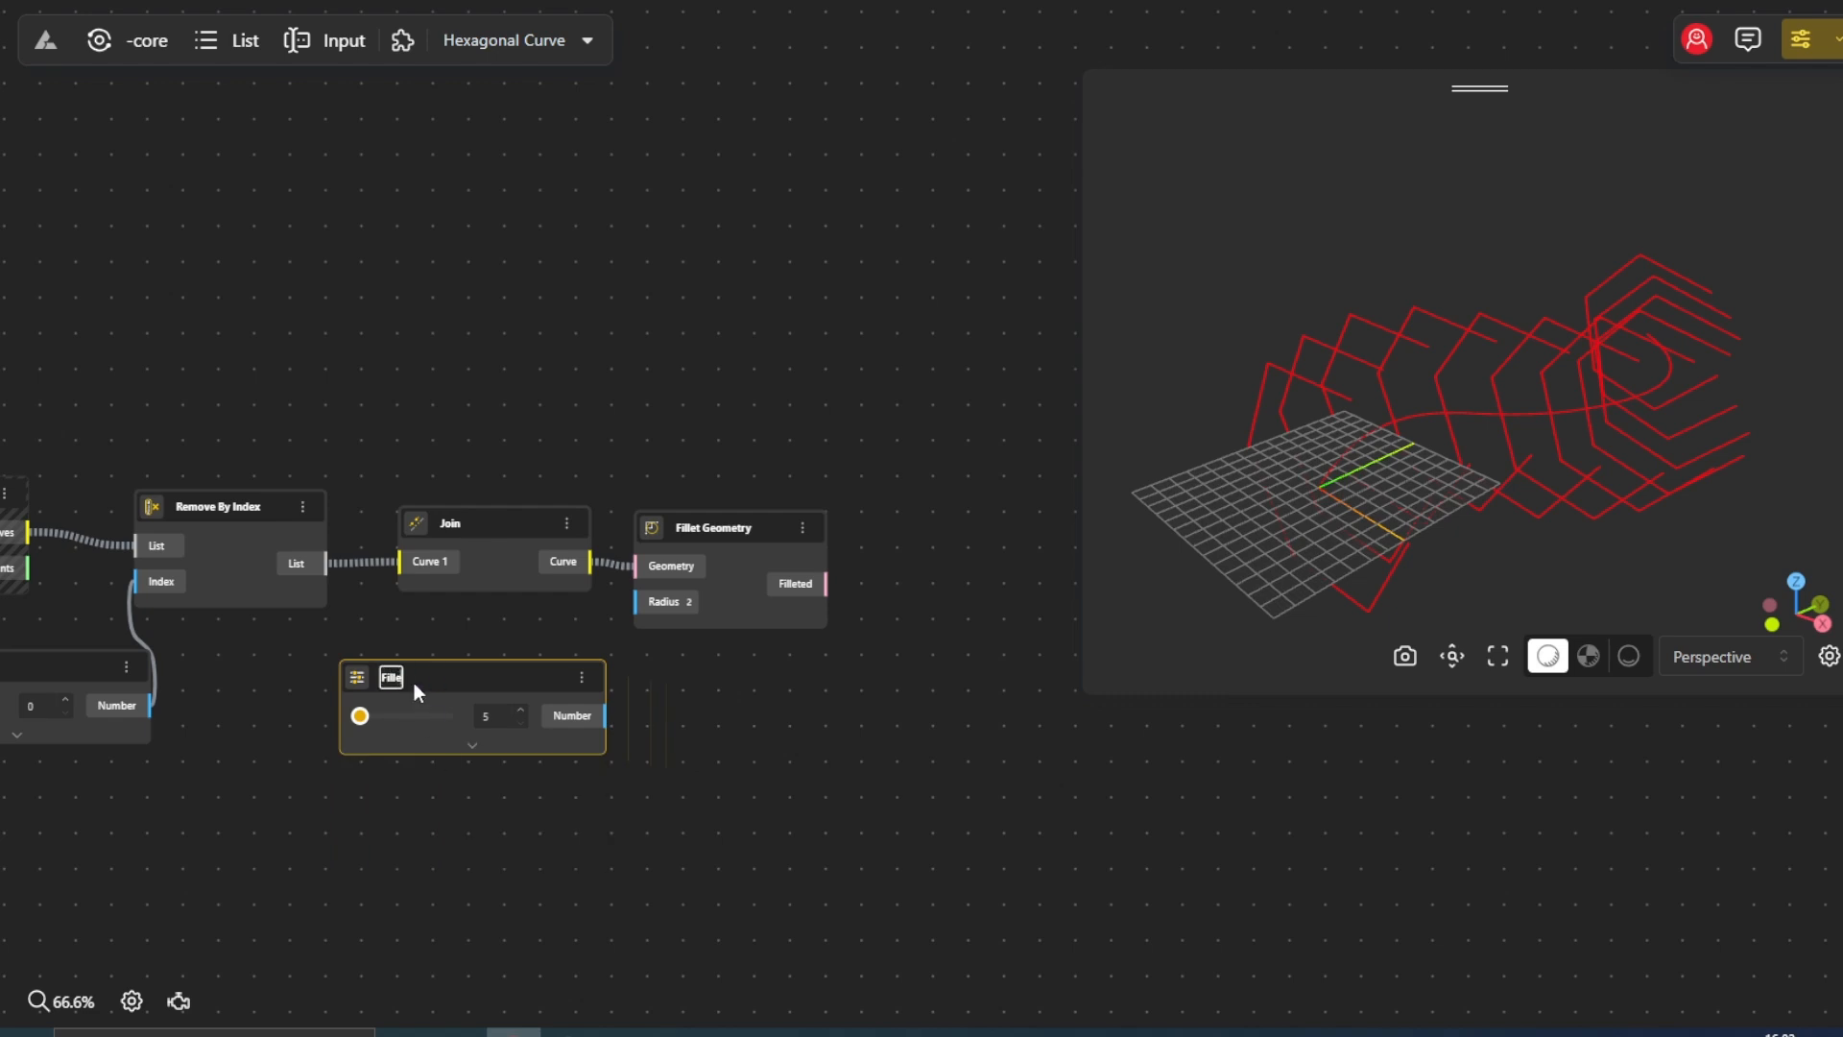
Rename the new range input as Fillet and connect its Number output to the Fillet Geometry node's Radius input
{"action": "left_click", "coordinate": [526, 634]}
{"action": "left_click_drag", "start_coordinate": [605, 716], "coordinate": [636, 602]}
{"action": "left_click_drag", "start_coordinate": [1266, 440], "coordinate": [1181, 448]}
{"action": "scroll", "coordinate": [1282, 456], "scroll_direction": "up", "scroll_amount": 6}
{"action": "right_click_drag", "start_coordinate": [1181, 449], "coordinate": [1483, 359]}
{"action": "mouse_move", "coordinate": [360, 715]}
{"action": "left_mouse_down"}
{"action": "mouse_move", "coordinate": [434, 725]}
{"action": "mouse_move", "coordinate": [362, 722]}
{"action": "left_mouse_up"}
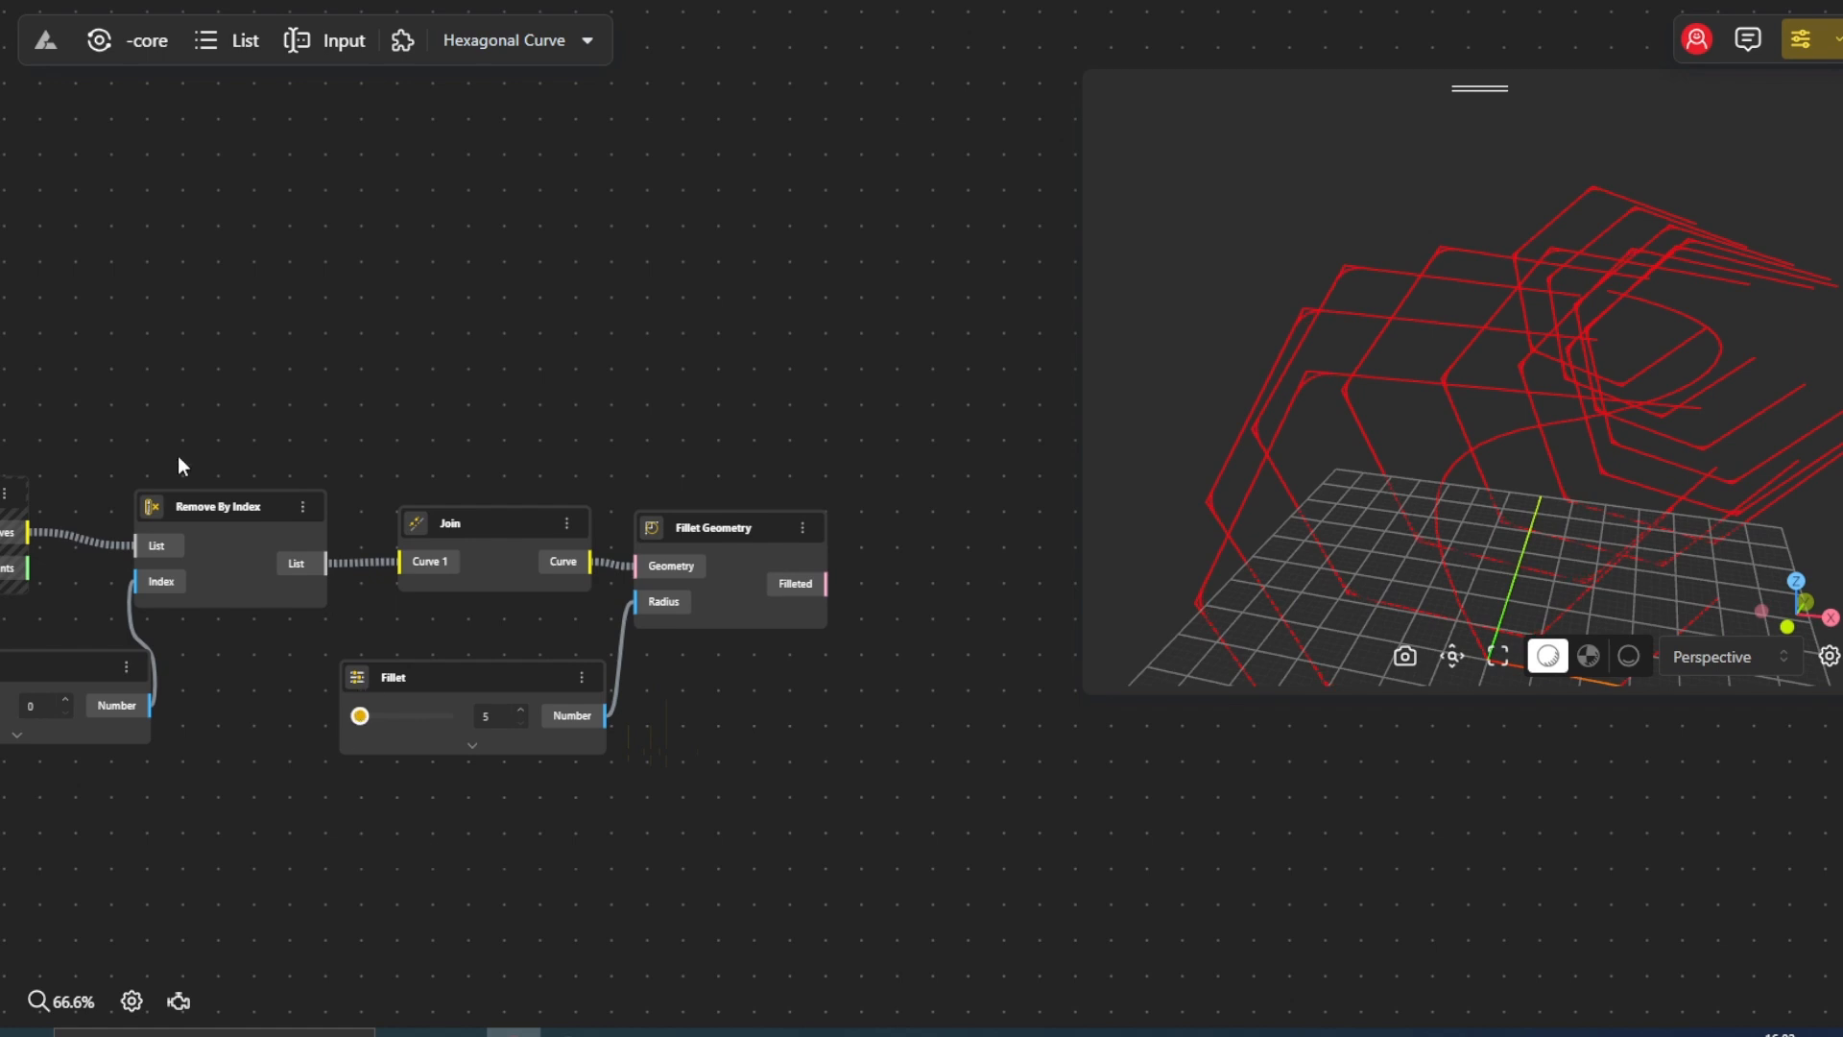
Hide the previews of the Remove By Index and Join nodes together
{"action": "left_click_drag", "start_coordinate": [104, 430], "coordinate": [614, 638]}
{"action": "right_click", "coordinate": [372, 513]}
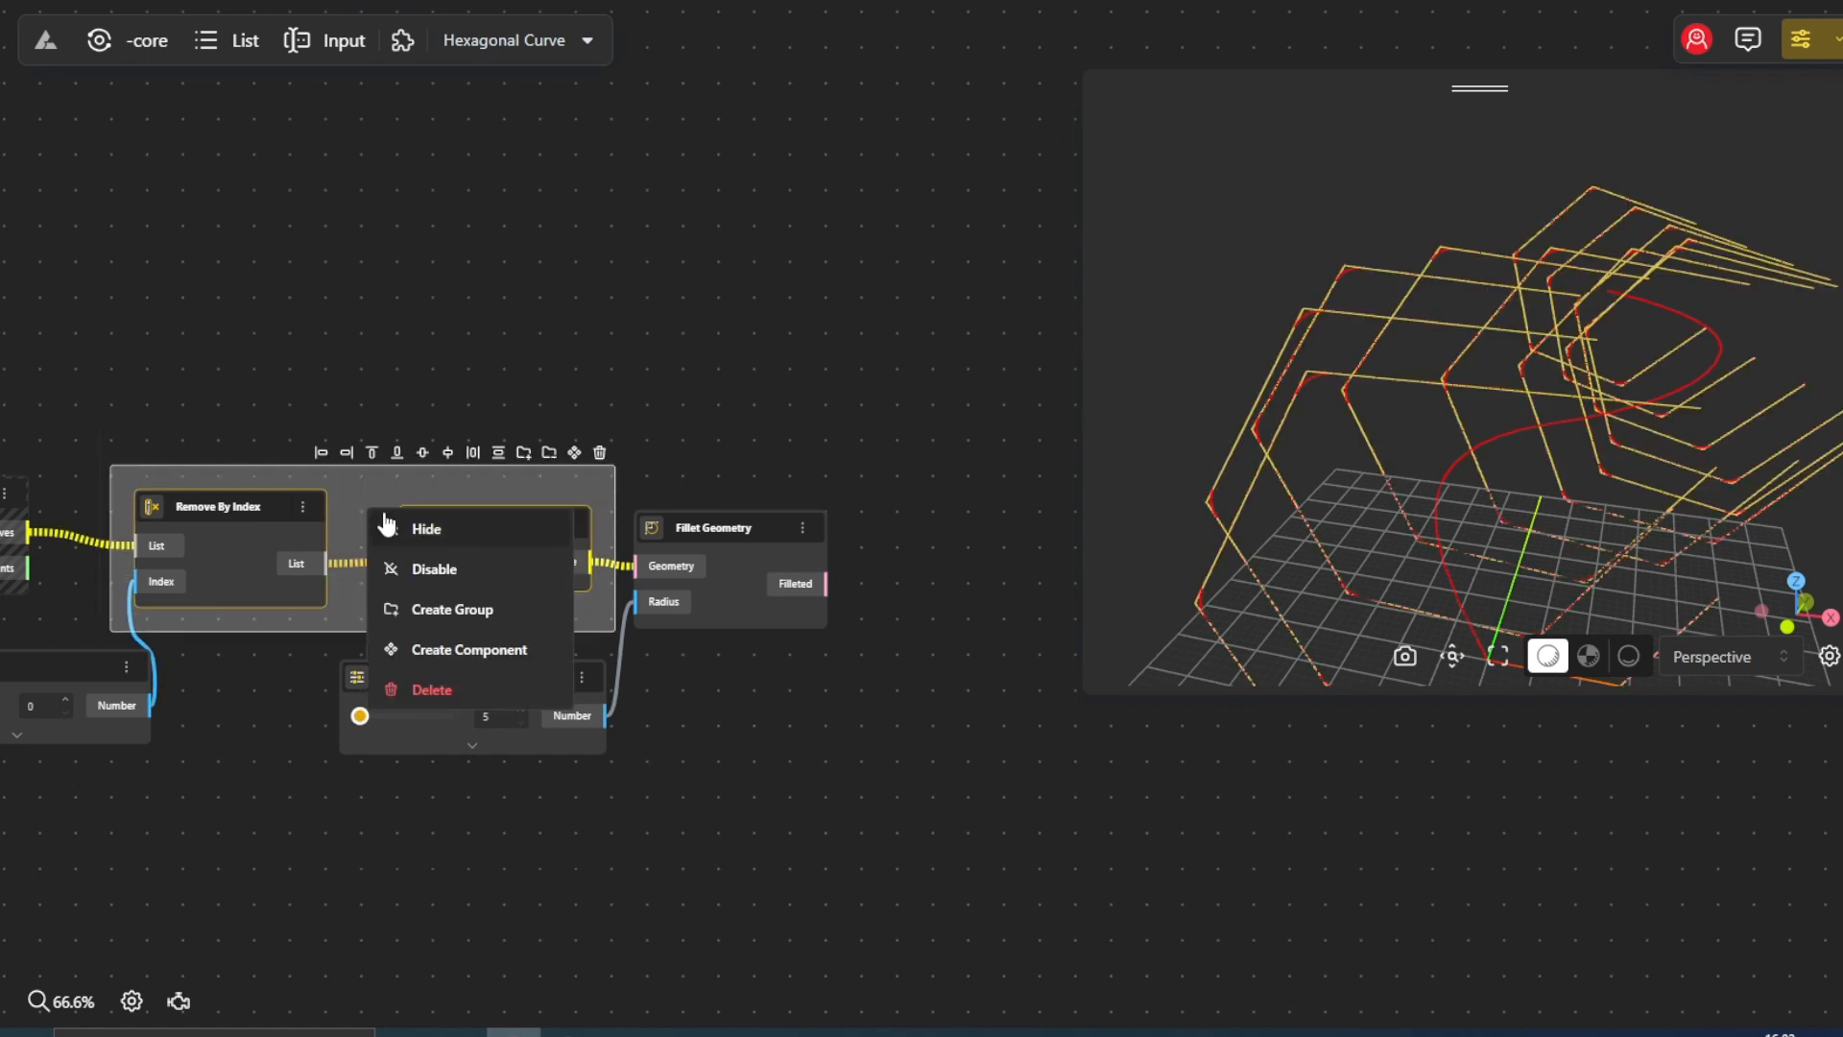
{"action": "left_click", "coordinate": [424, 527]}
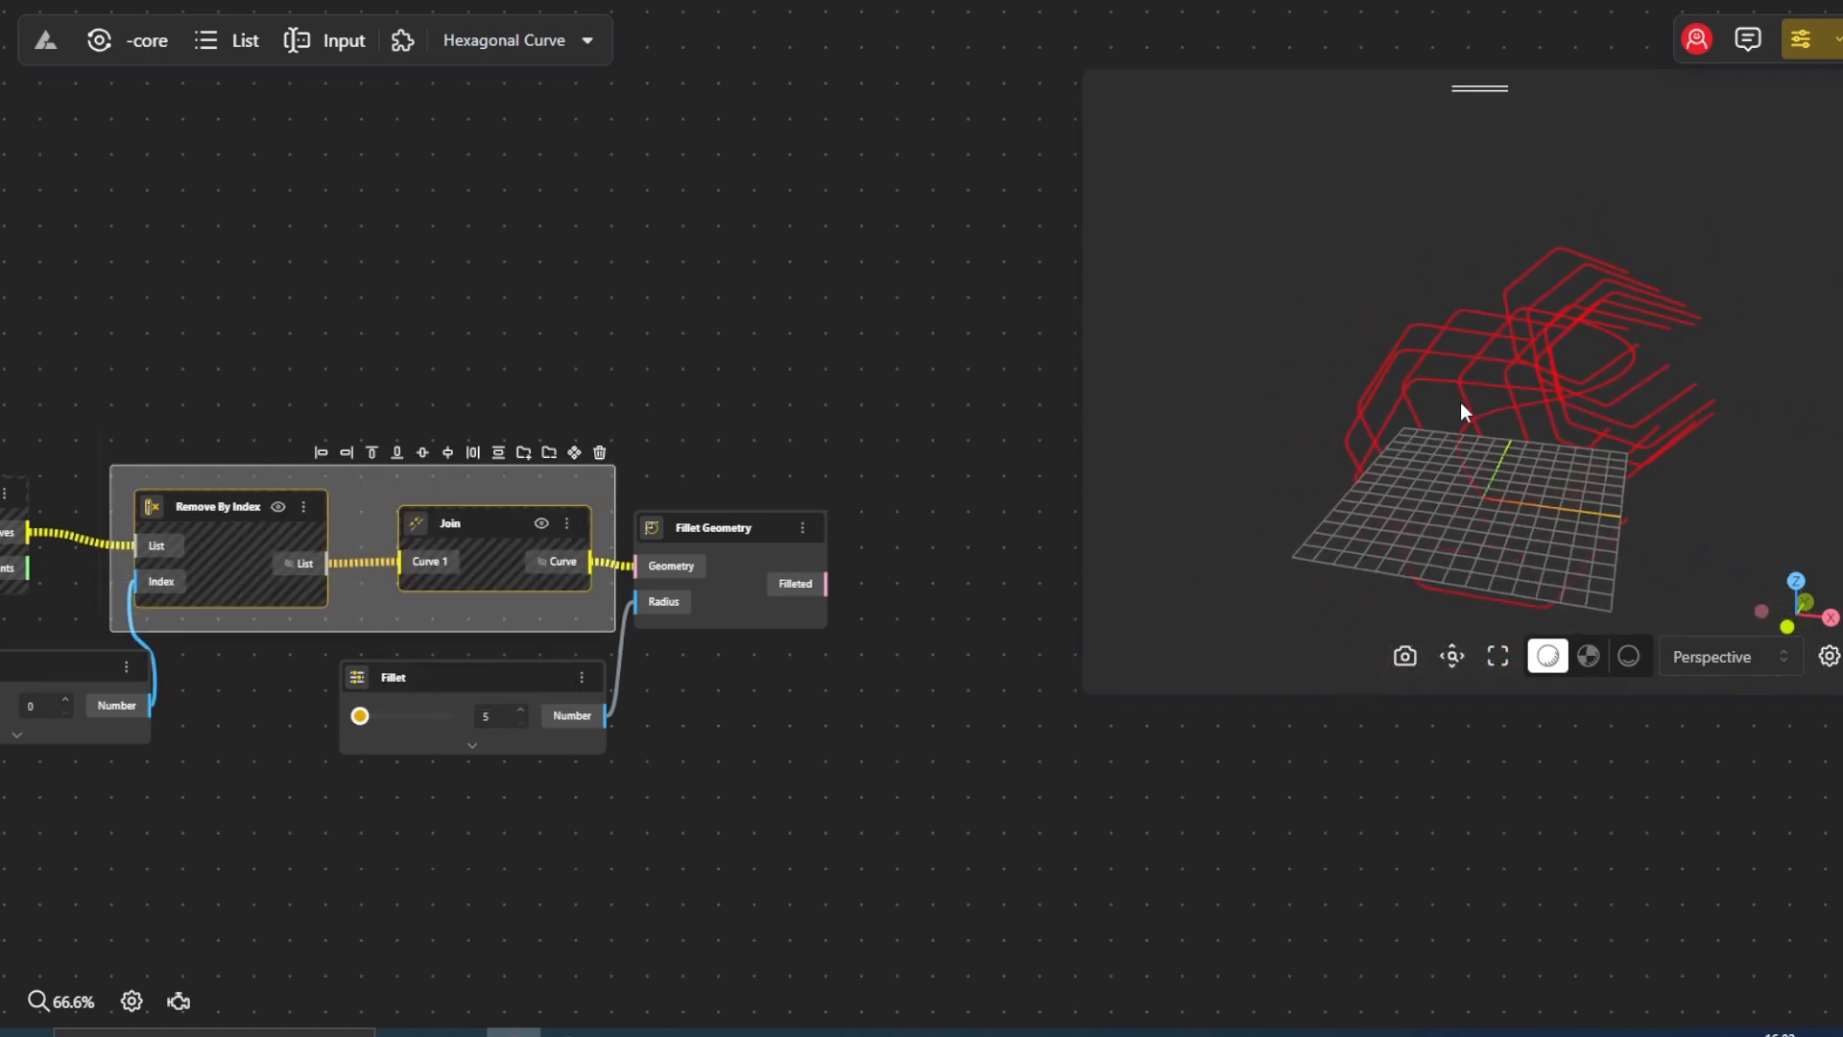
{"action": "right_click_drag", "start_coordinate": [1569, 466], "coordinate": [1427, 440]}
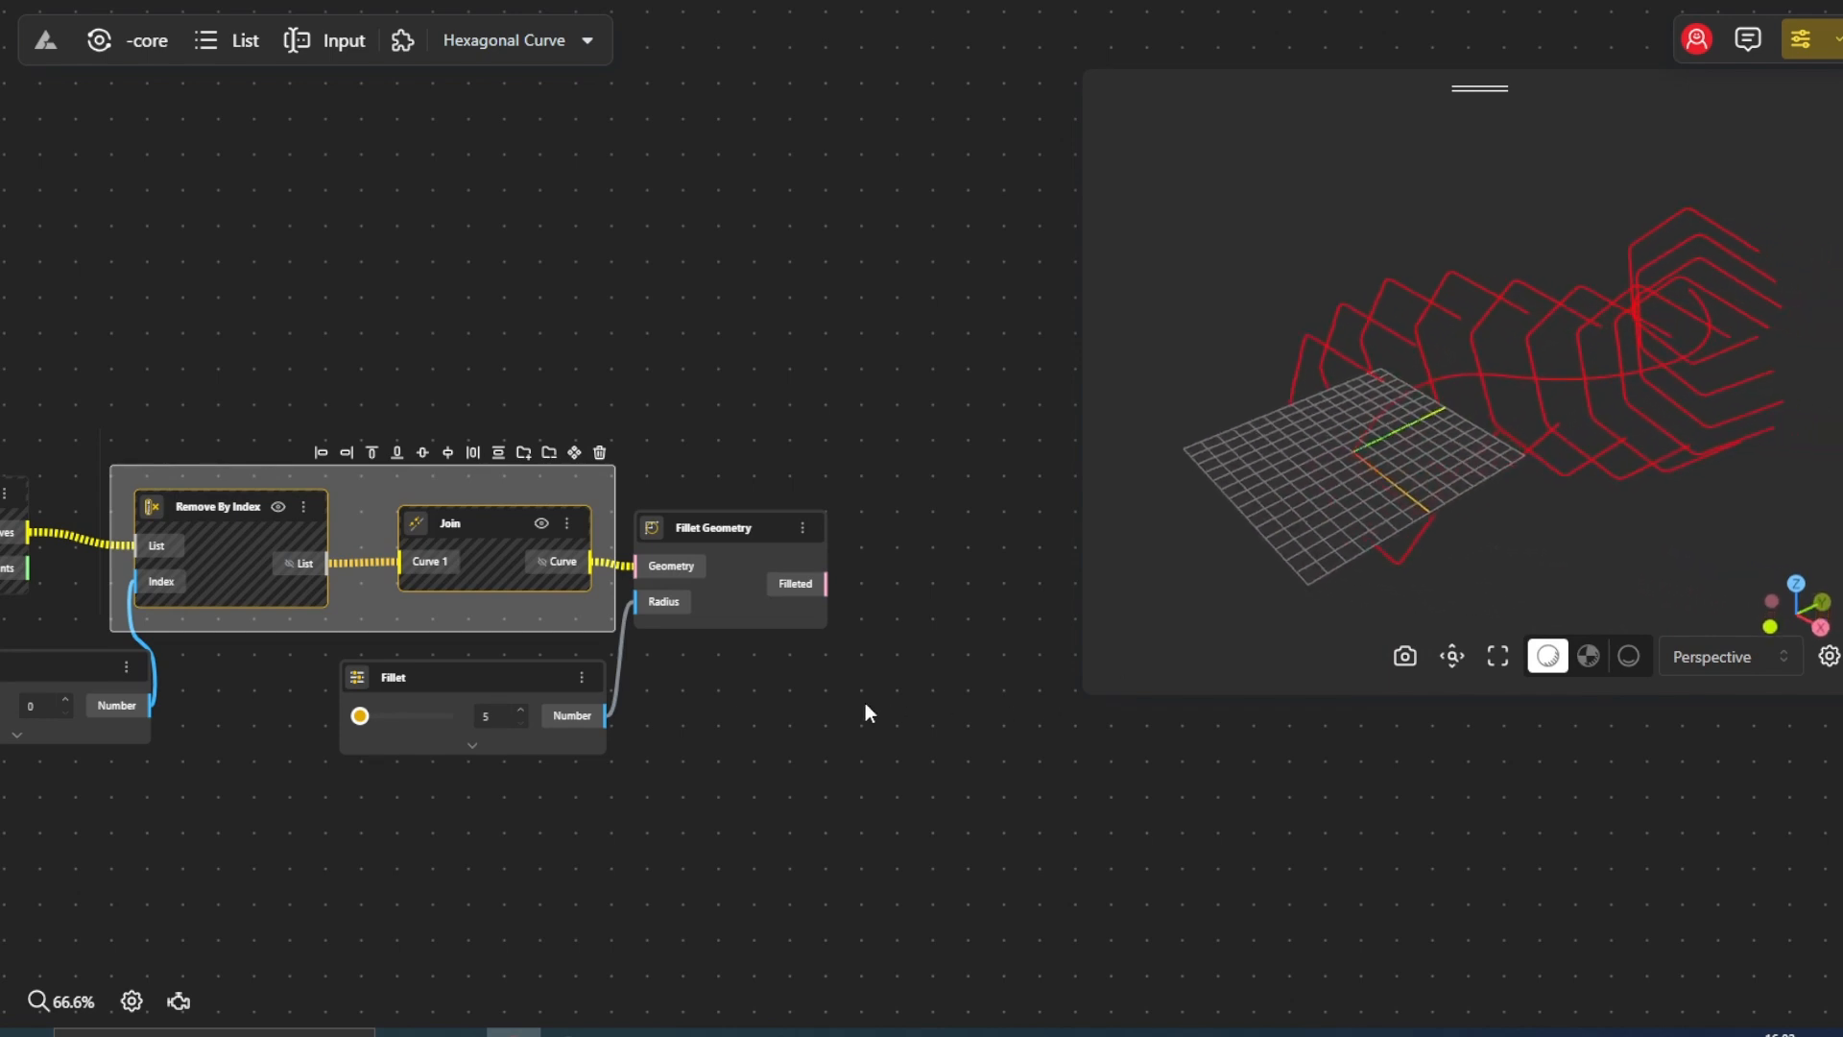
Add an Offset Curve node beside Fillet Geometry and connect Fillet Geometry's Filleted output to its Curve input
{"action": "left_click_drag", "start_coordinate": [819, 693], "coordinate": [515, 636]}
{"action": "double_click", "coordinate": [659, 647]}
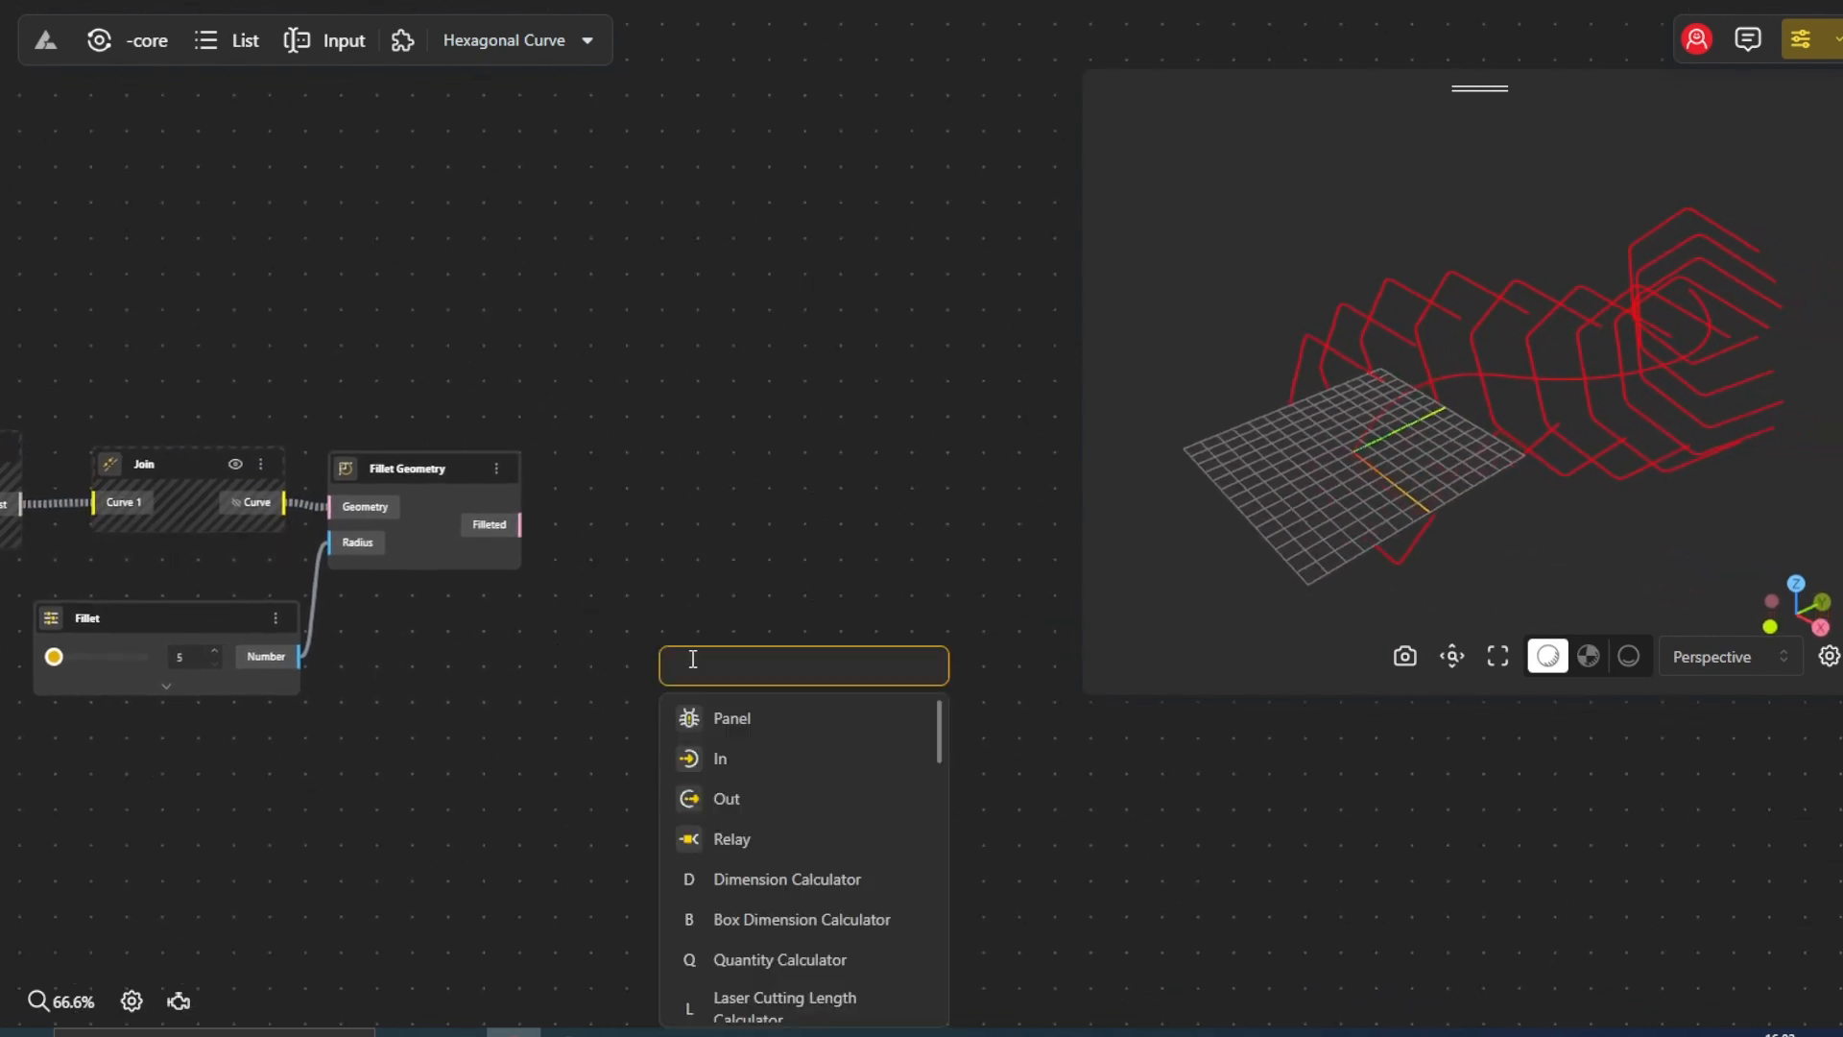
{"action": "type", "text": "offset"}
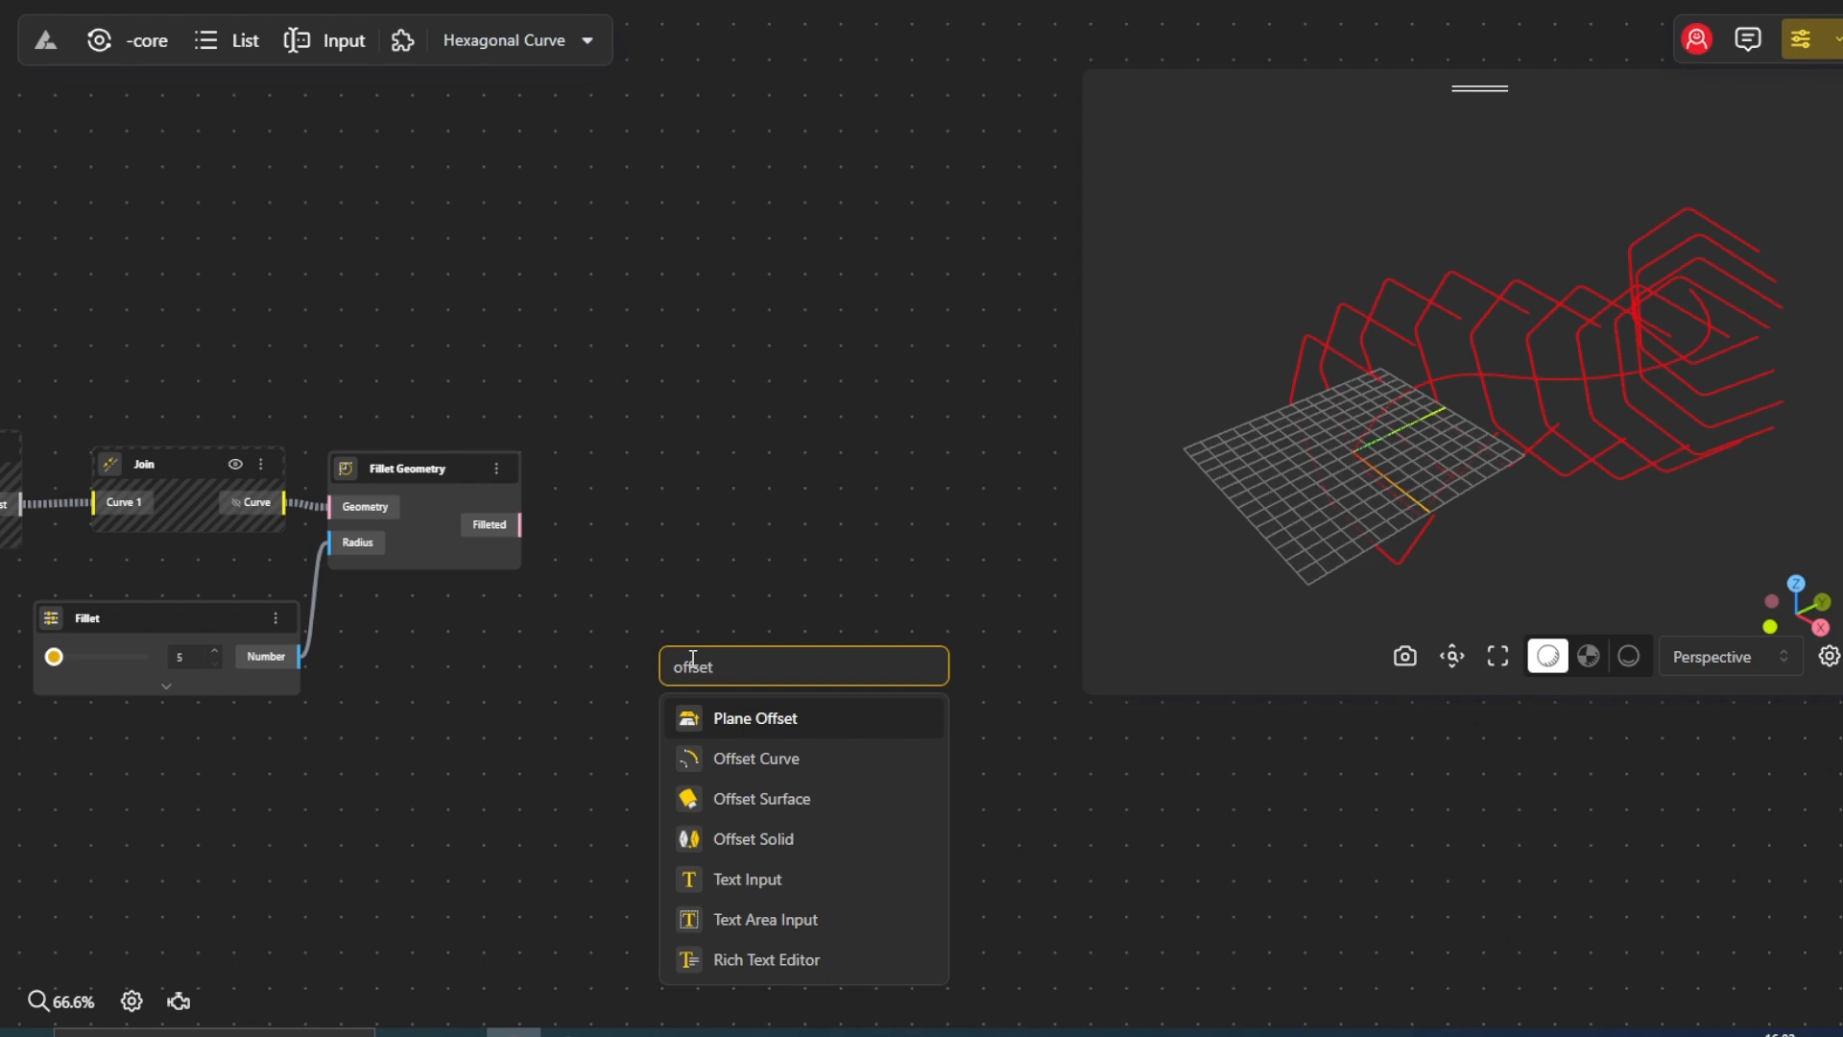
{"action": "left_click", "coordinate": [754, 758]}
{"action": "left_click_drag", "start_coordinate": [768, 658], "coordinate": [716, 499]}
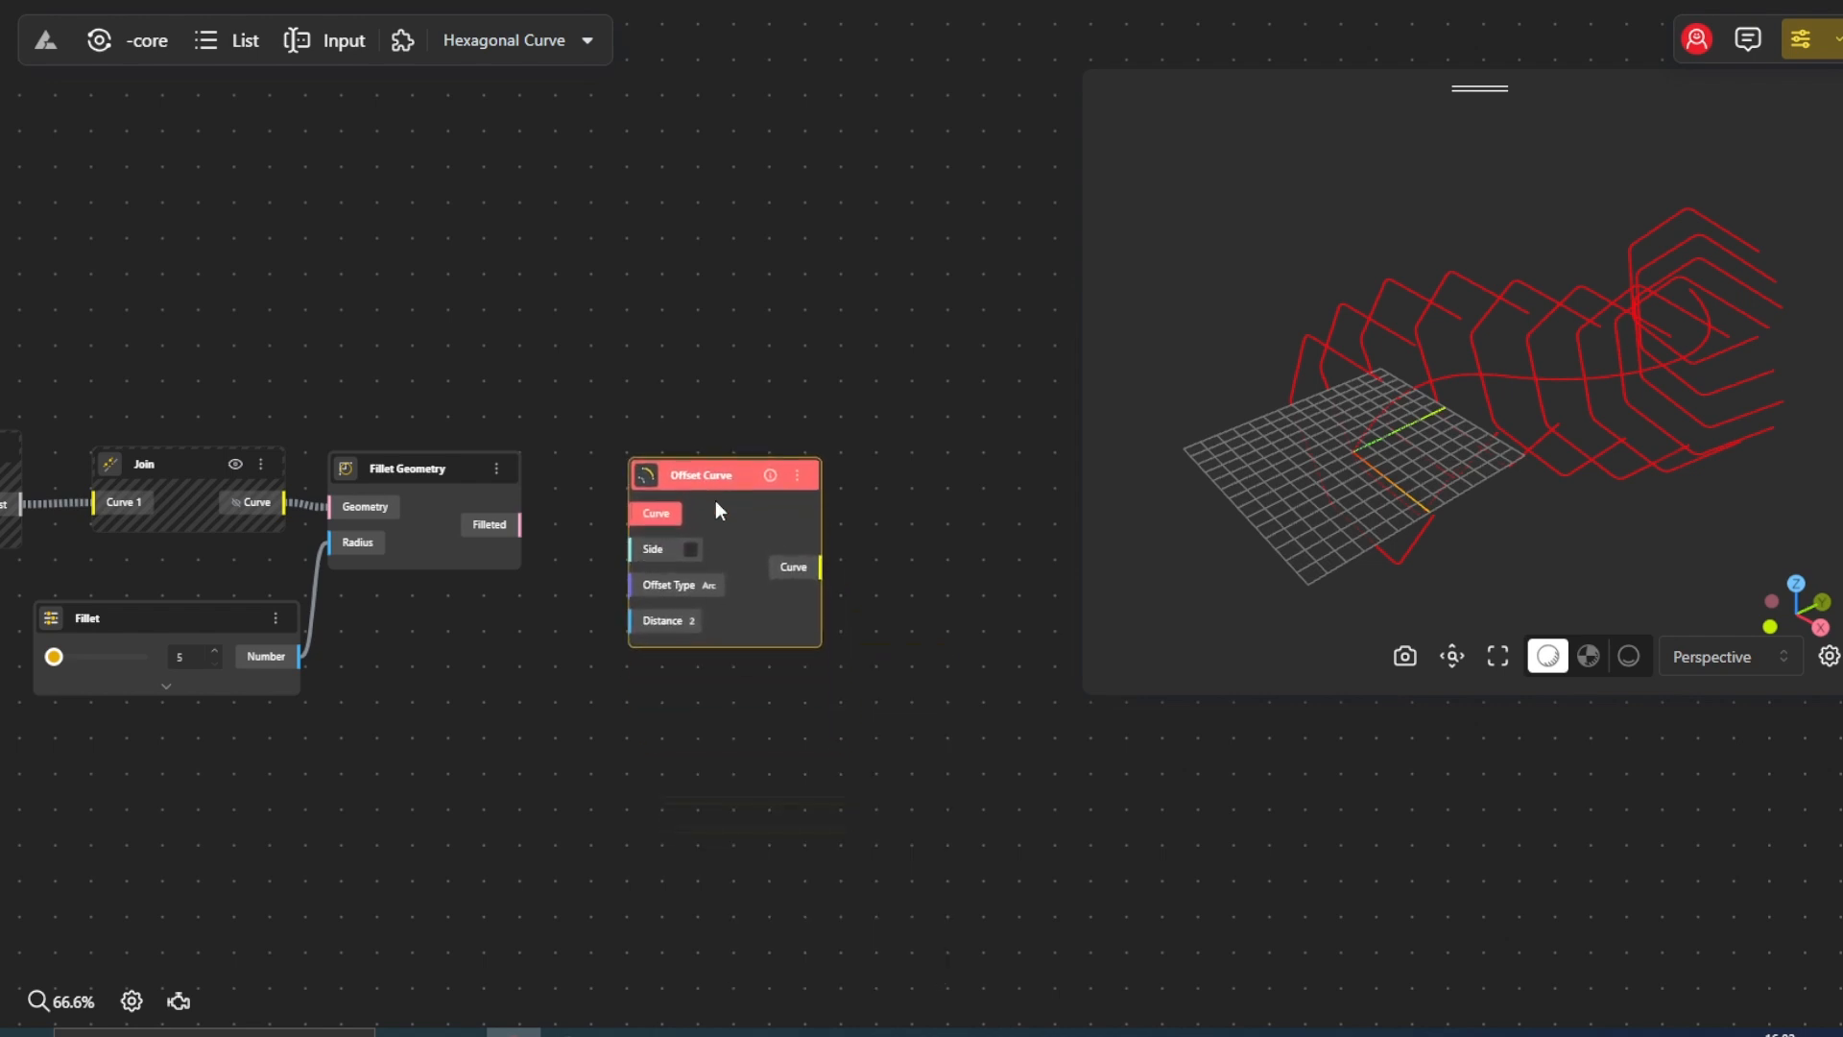
{"action": "left_click_drag", "start_coordinate": [518, 526], "coordinate": [654, 514]}
Add a Range Input node with a value and minimum of 1 below Fillet Geometry, and rename it Offset
{"action": "double_click", "coordinate": [503, 727]}
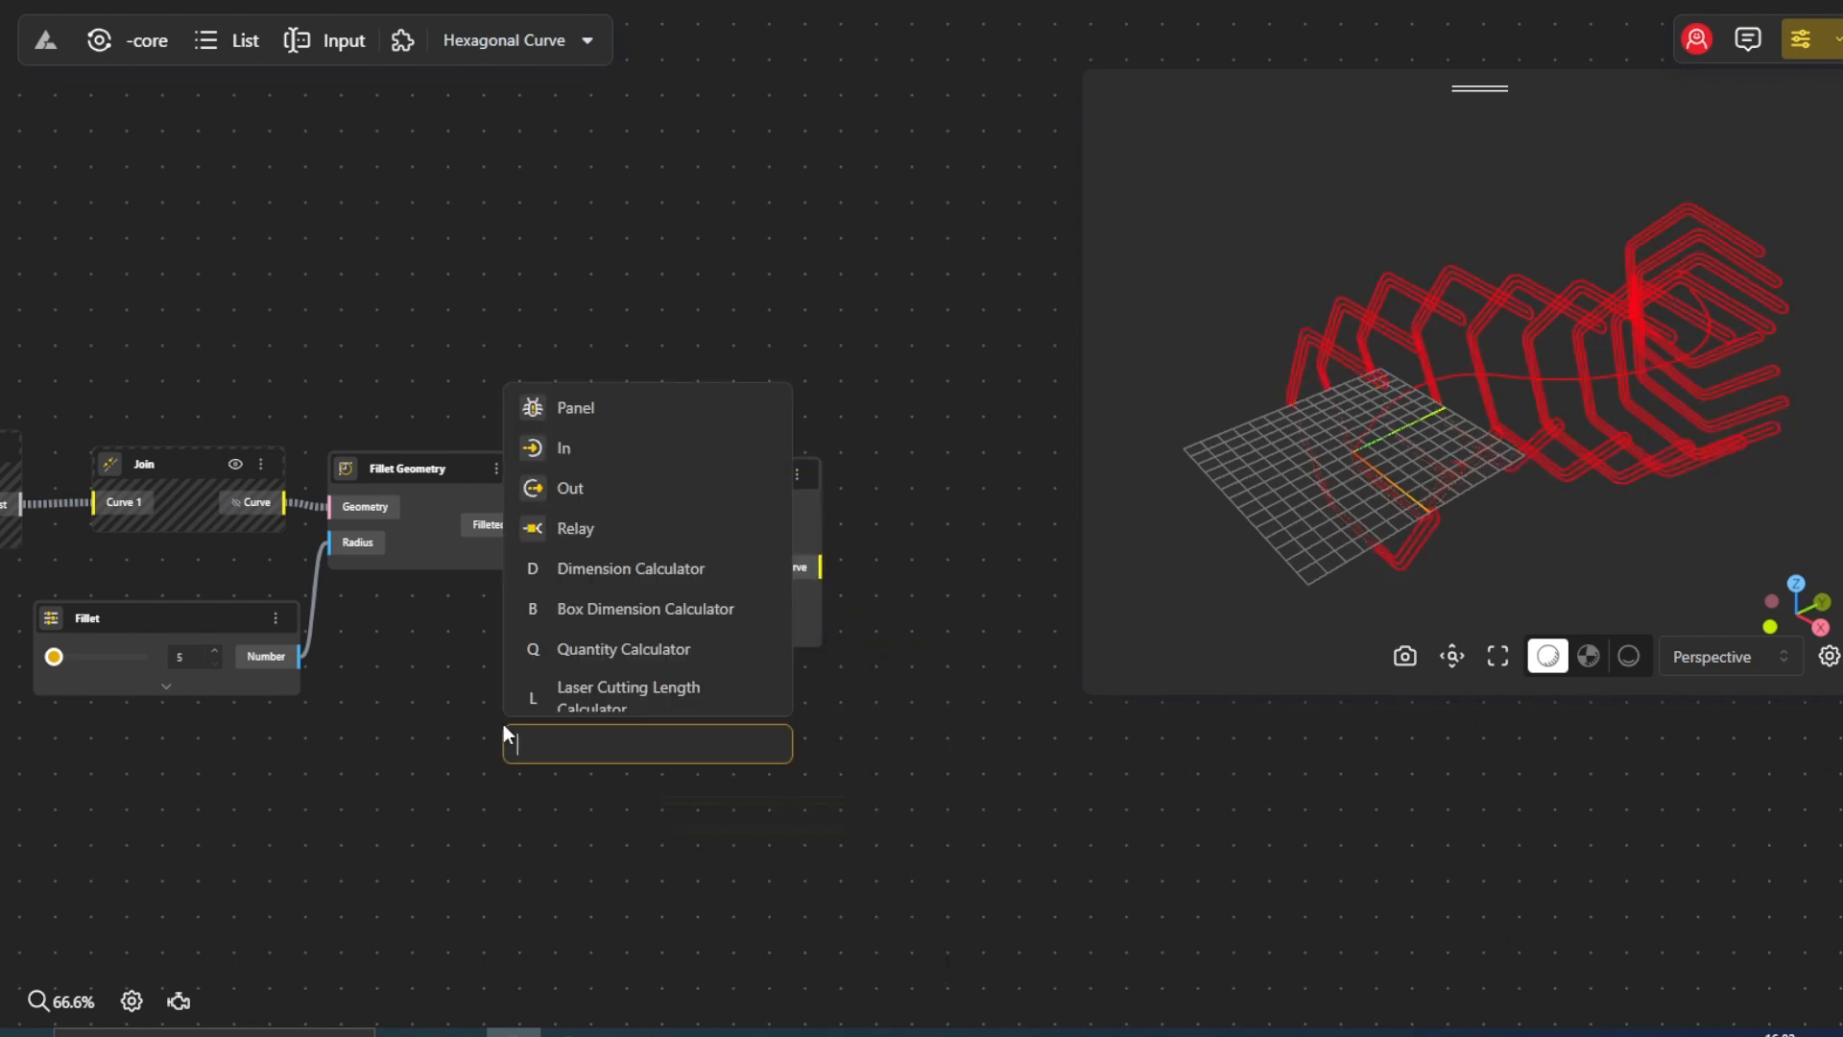
{"action": "type", "text": "1"}
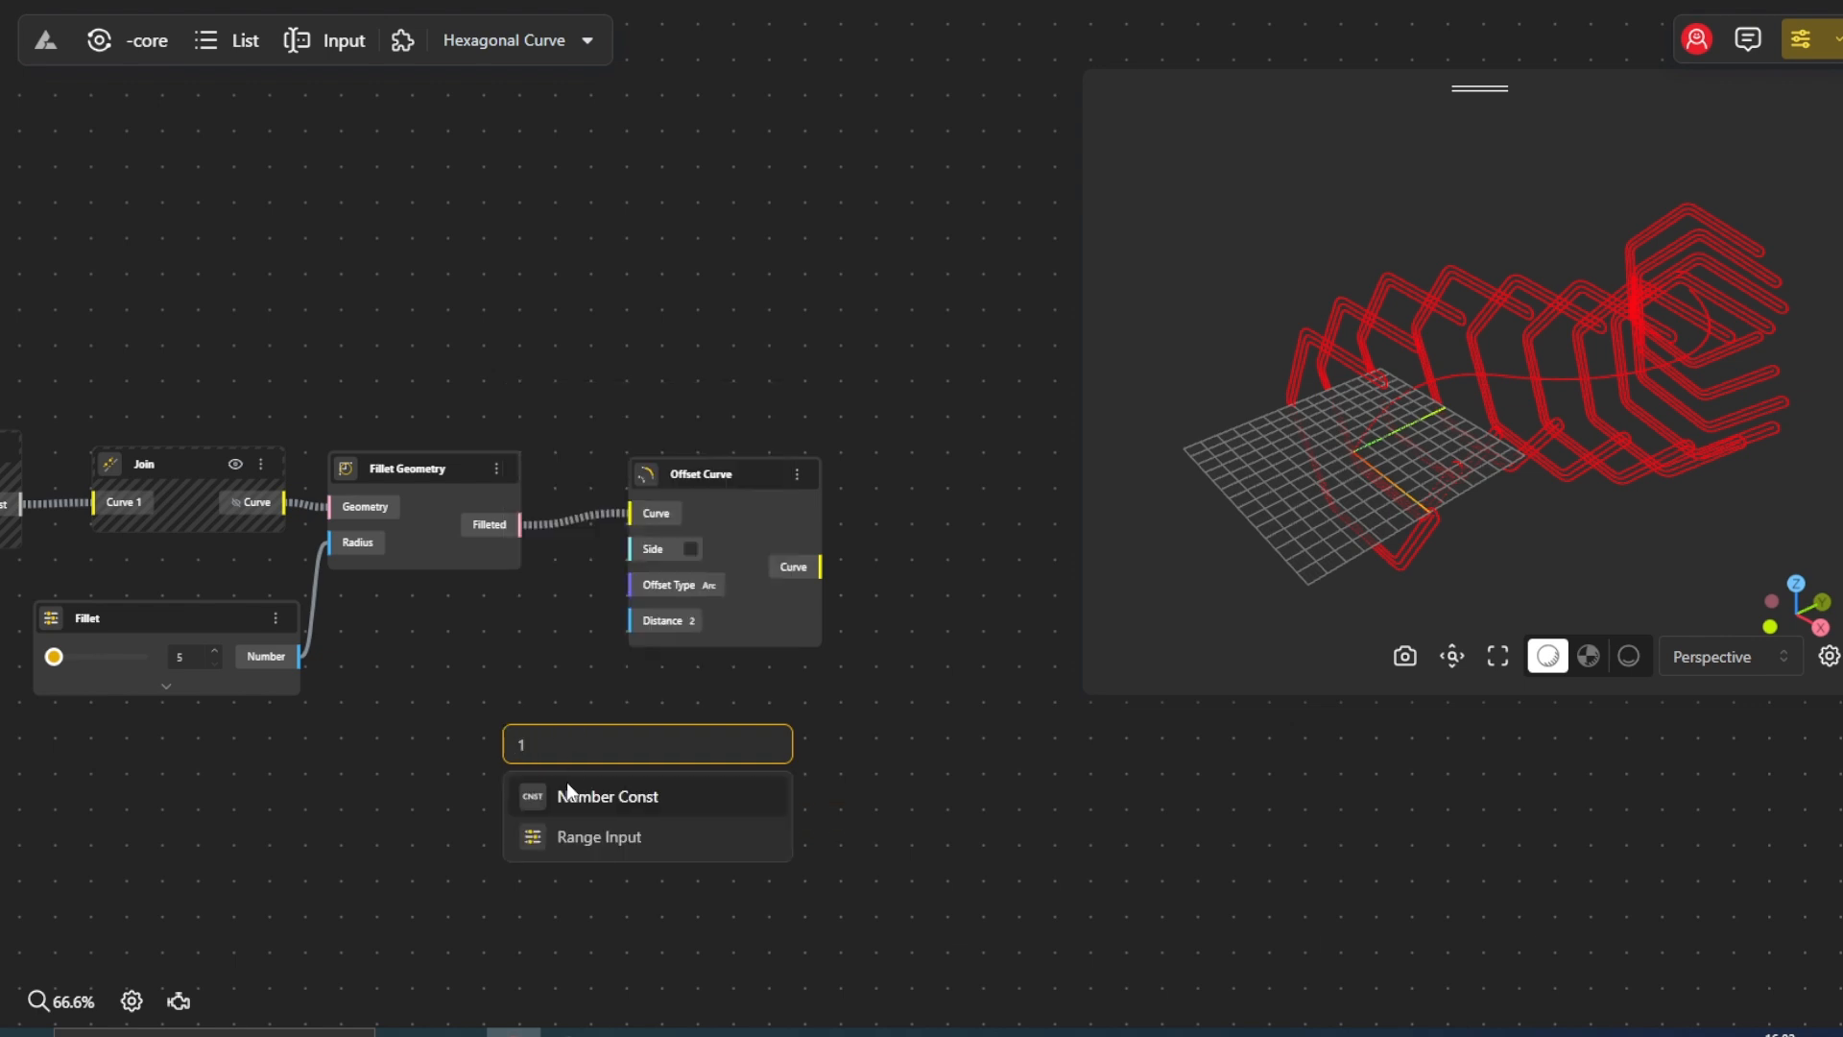
{"action": "left_click", "coordinate": [576, 836]}
{"action": "left_click_drag", "start_coordinate": [519, 732], "coordinate": [347, 691]}
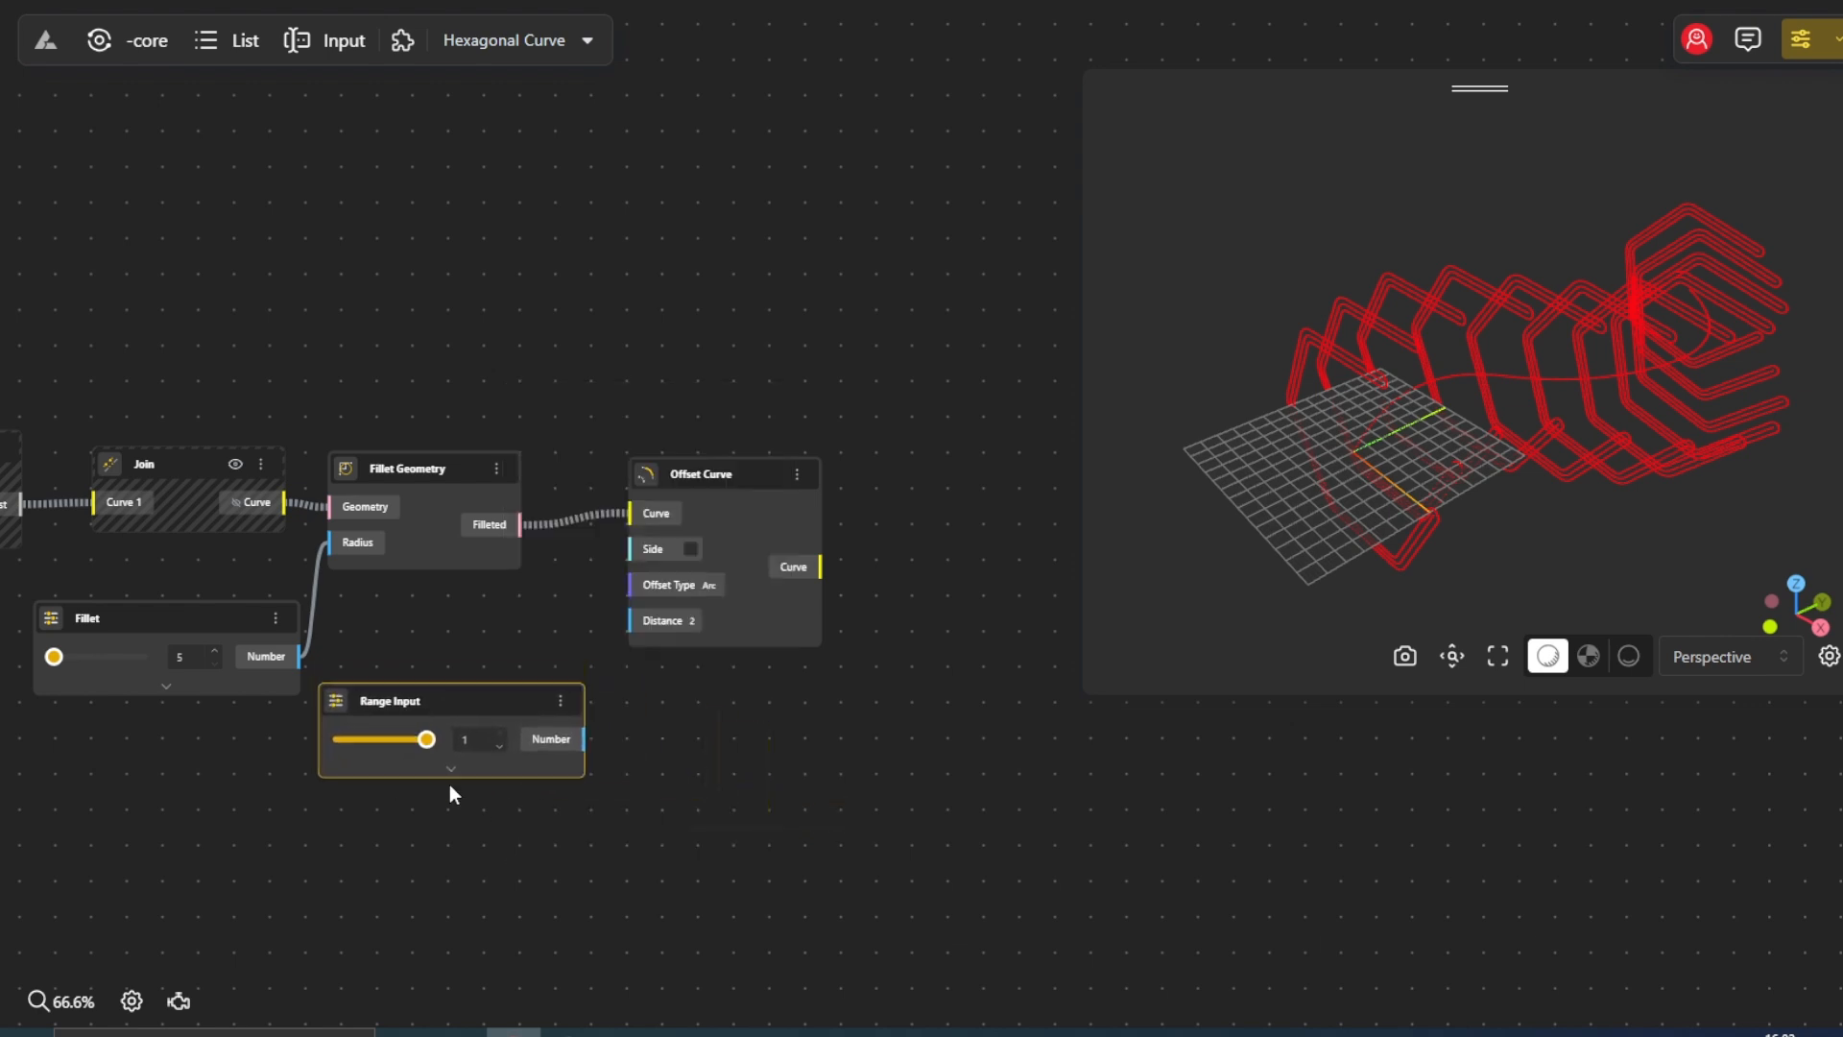
{"action": "left_click", "coordinate": [451, 771]}
{"action": "left_click", "coordinate": [459, 781]}
{"action": "type", "text": "1"}
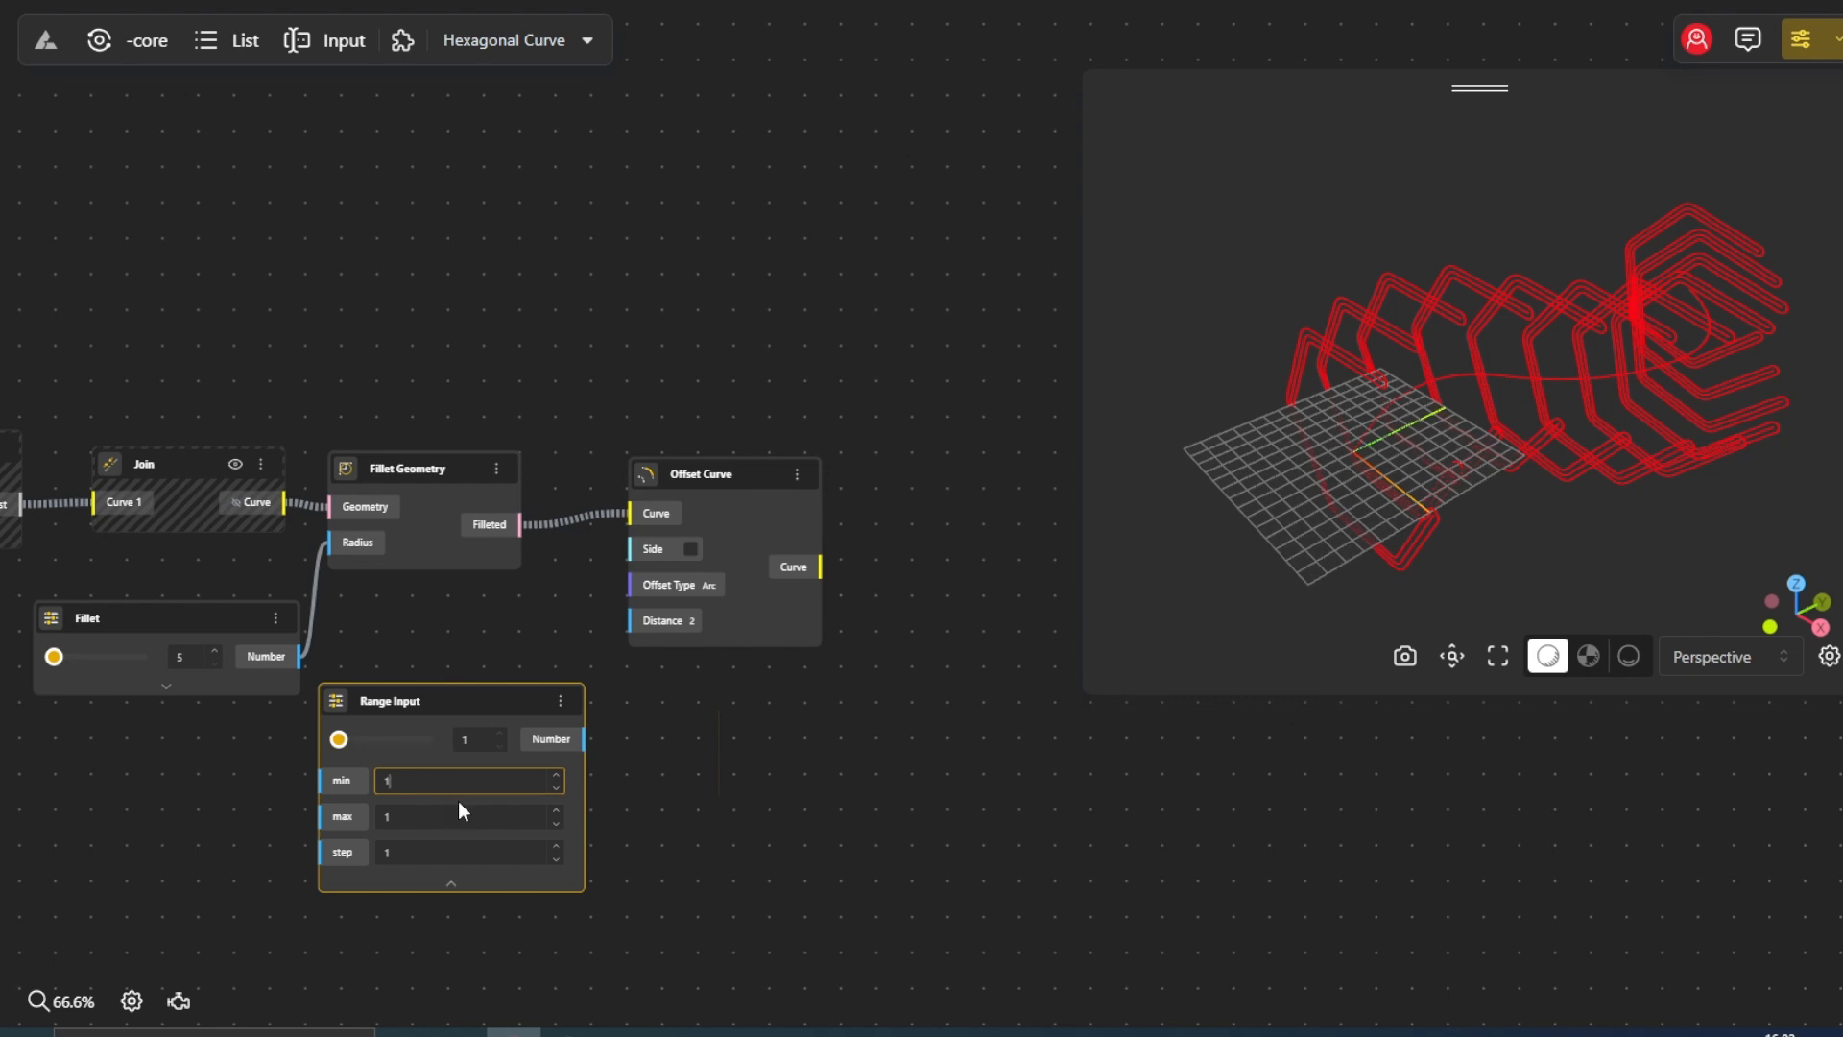
{"action": "left_click", "coordinate": [461, 813]}
{"action": "left_click", "coordinate": [452, 883]}
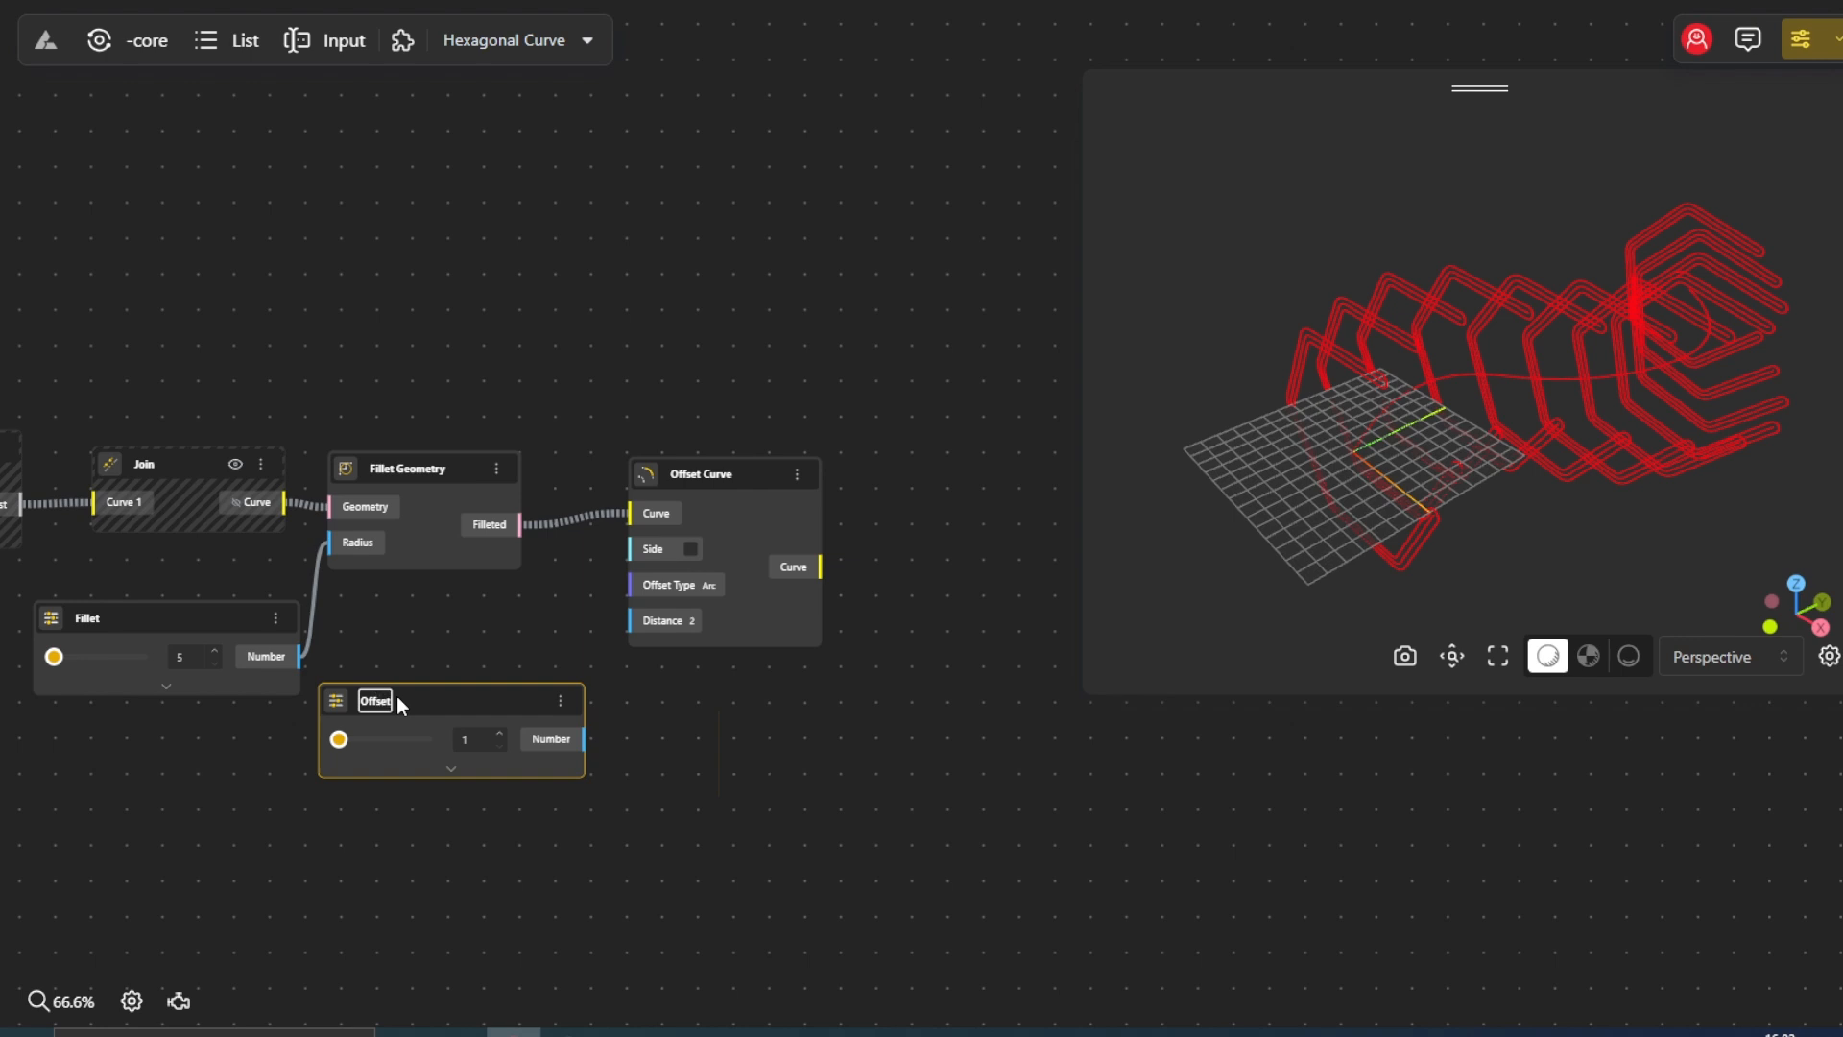
Connect the Offset input's Number output to Offset Curve's Distance input and set the Offset value to 2
{"action": "left_click_drag", "start_coordinate": [584, 739], "coordinate": [642, 640]}
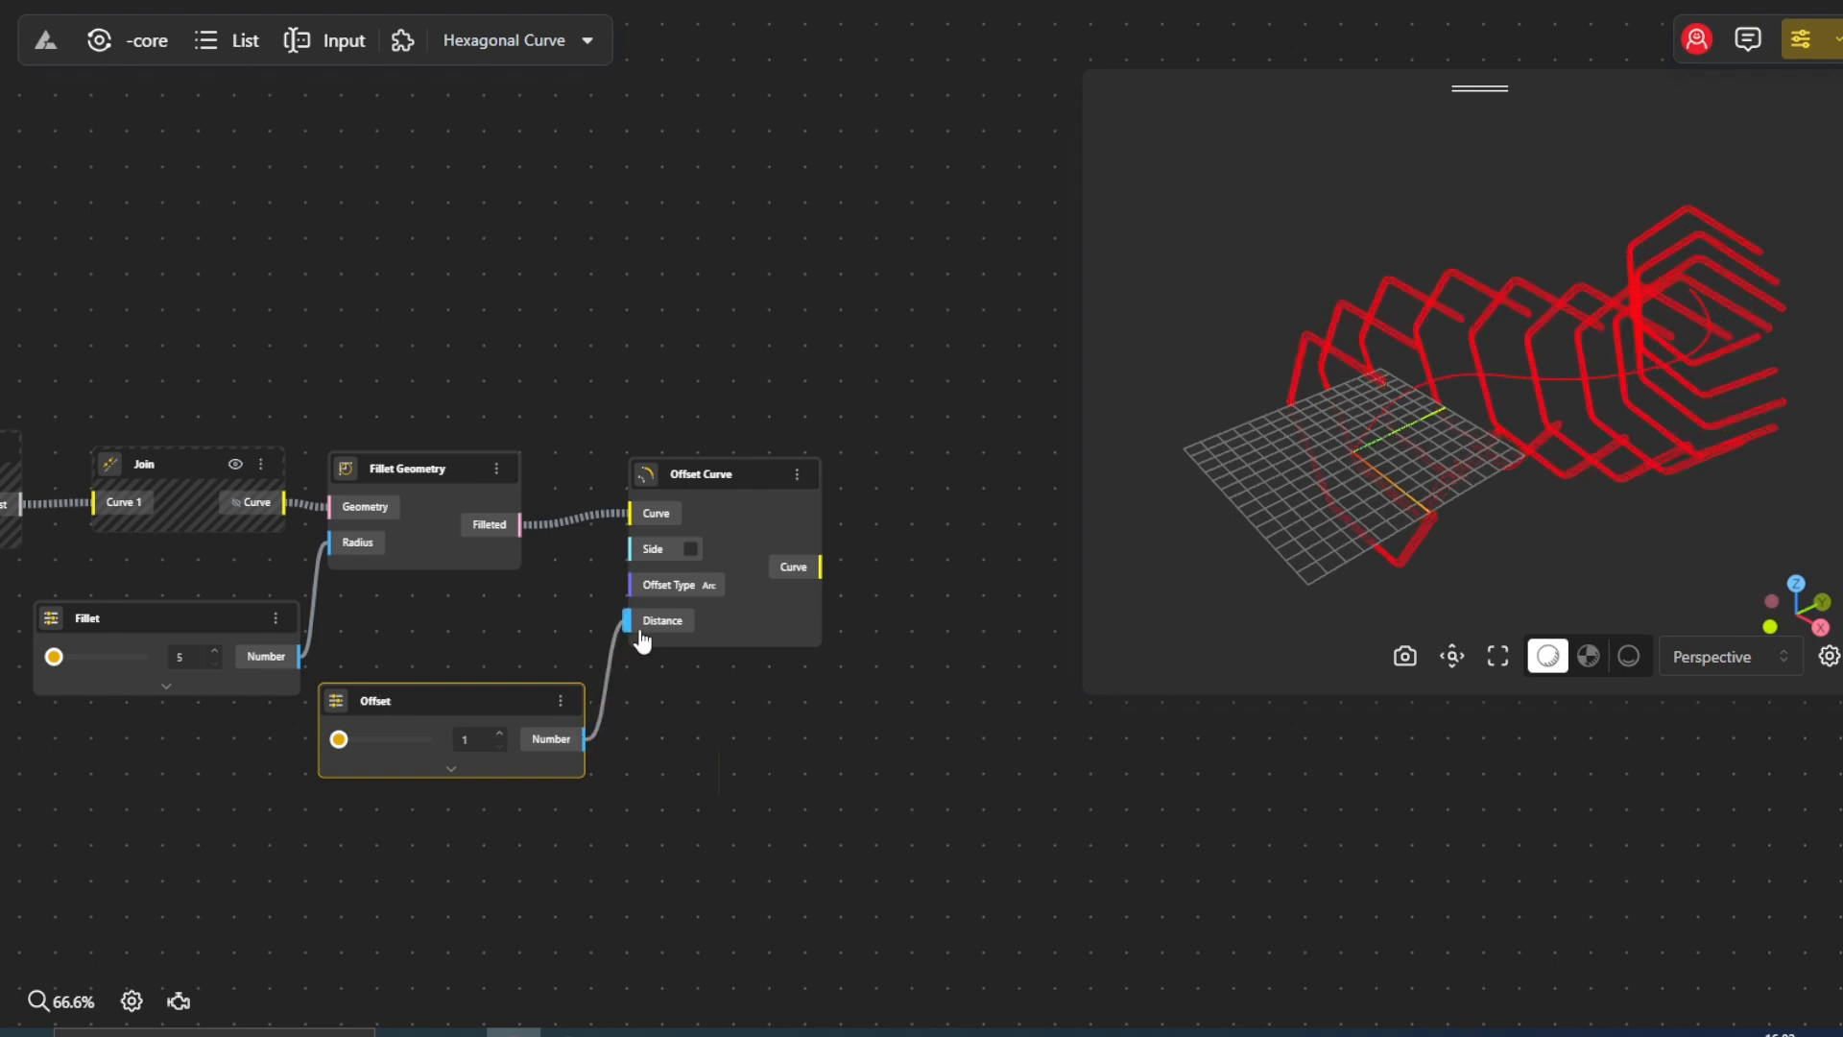
{"action": "left_click_drag", "start_coordinate": [1289, 468], "coordinate": [1315, 464]}
{"action": "left_click_drag", "start_coordinate": [339, 739], "coordinate": [379, 751]}
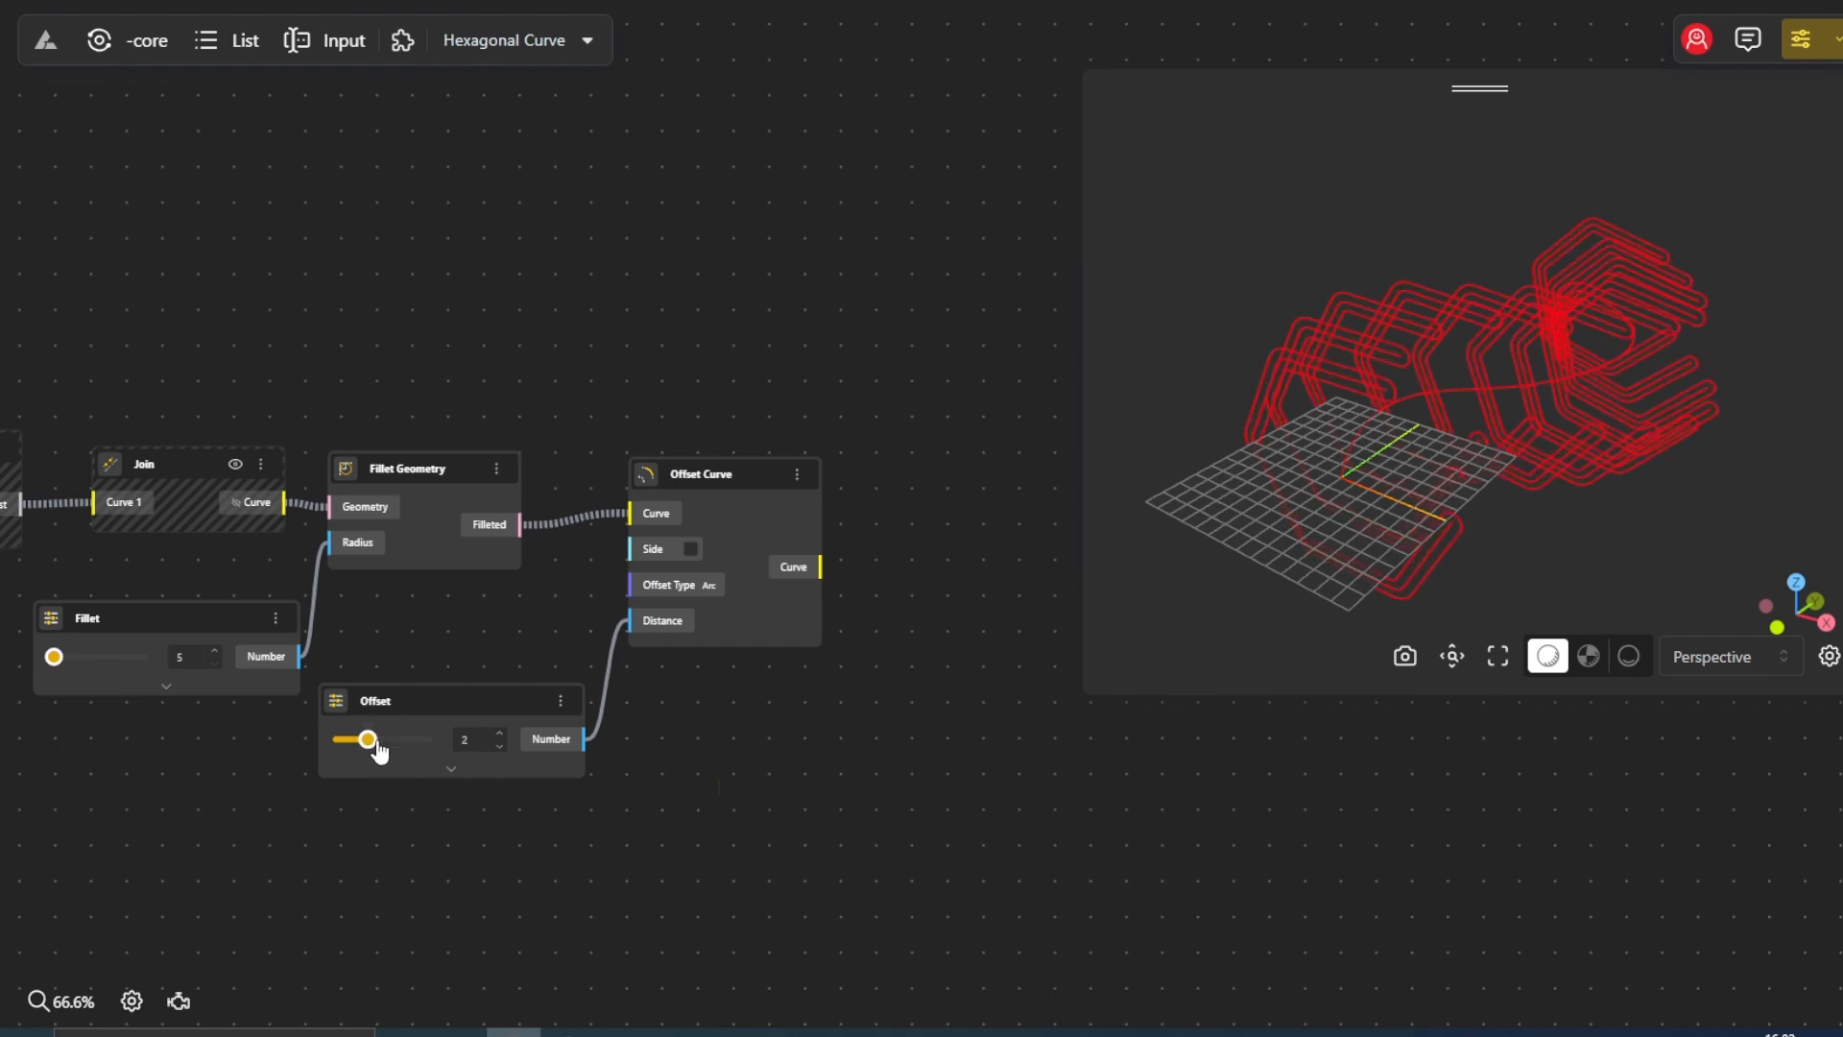
Hide the Fillet Geometry preview and add a Curve To Surface node fed by Offset Curve's Curve output
{"action": "right_click", "coordinate": [431, 554]}
{"action": "left_click", "coordinate": [451, 567]}
{"action": "left_click_drag", "start_coordinate": [779, 716], "coordinate": [511, 740]}
{"action": "double_click", "coordinate": [718, 715]}
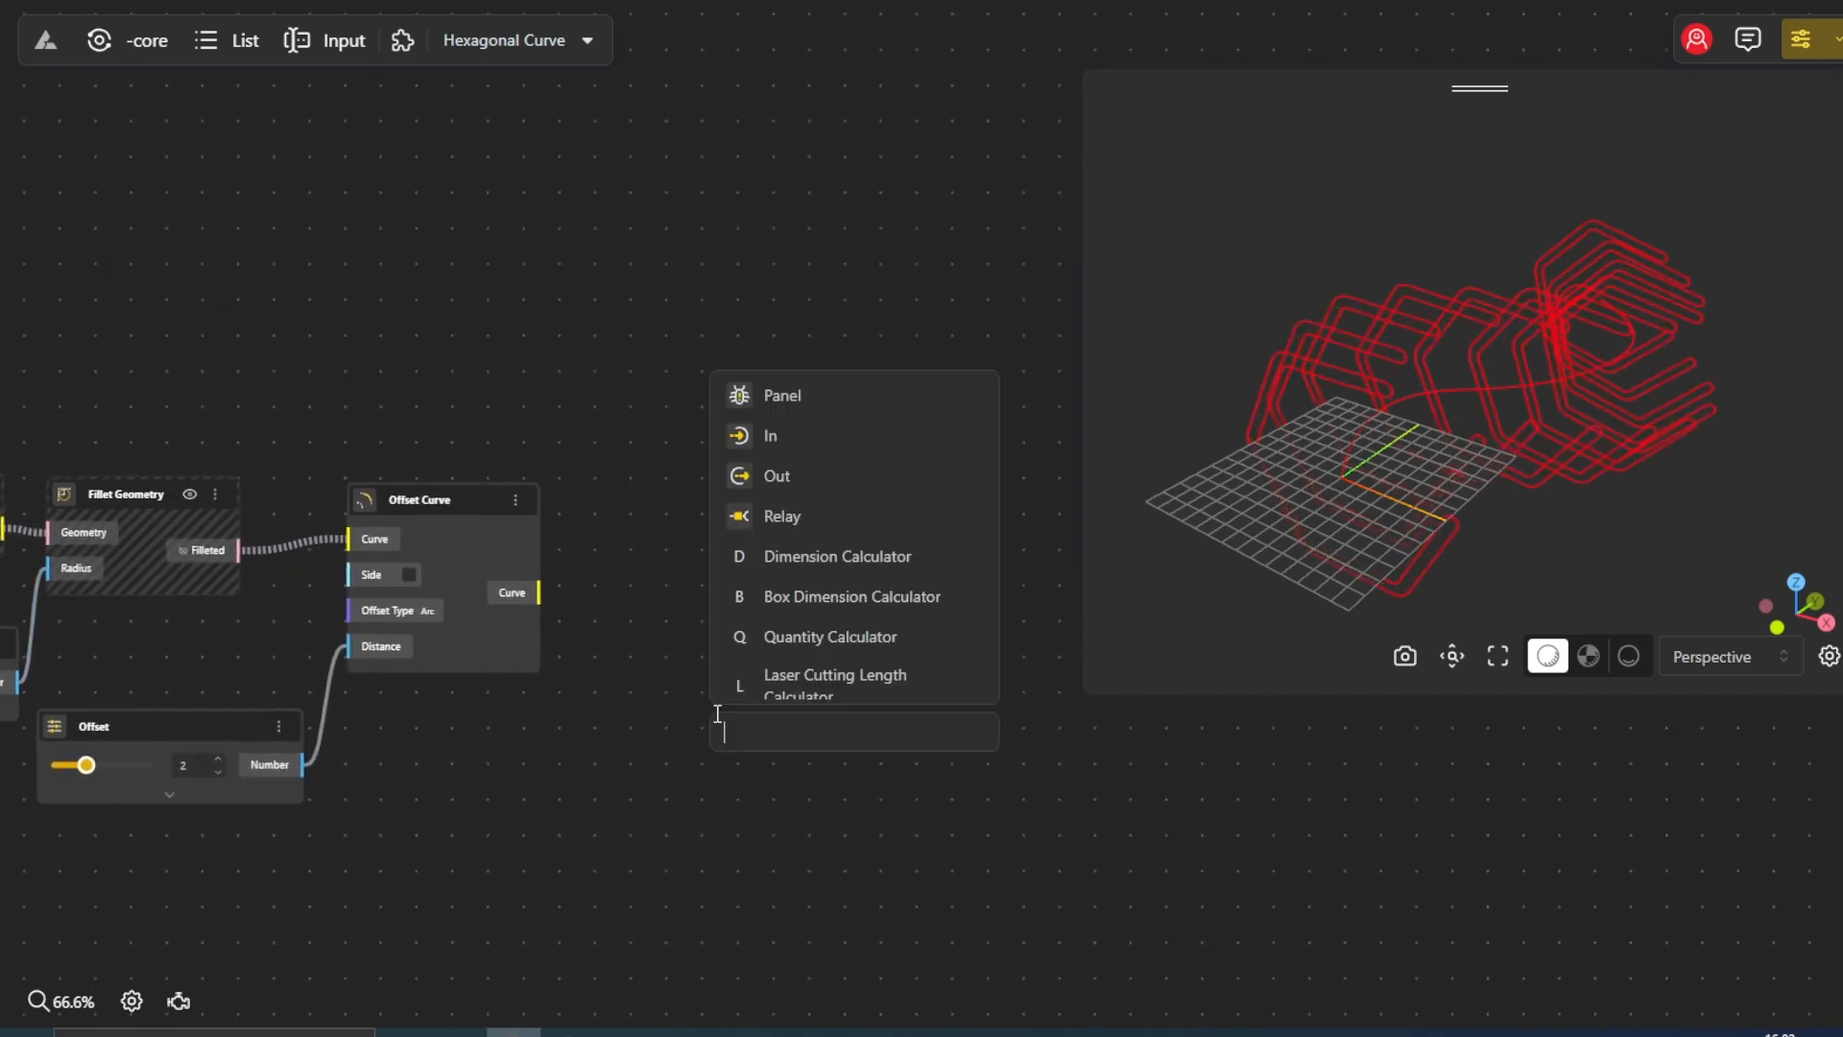
{"action": "type", "text": "curve"}
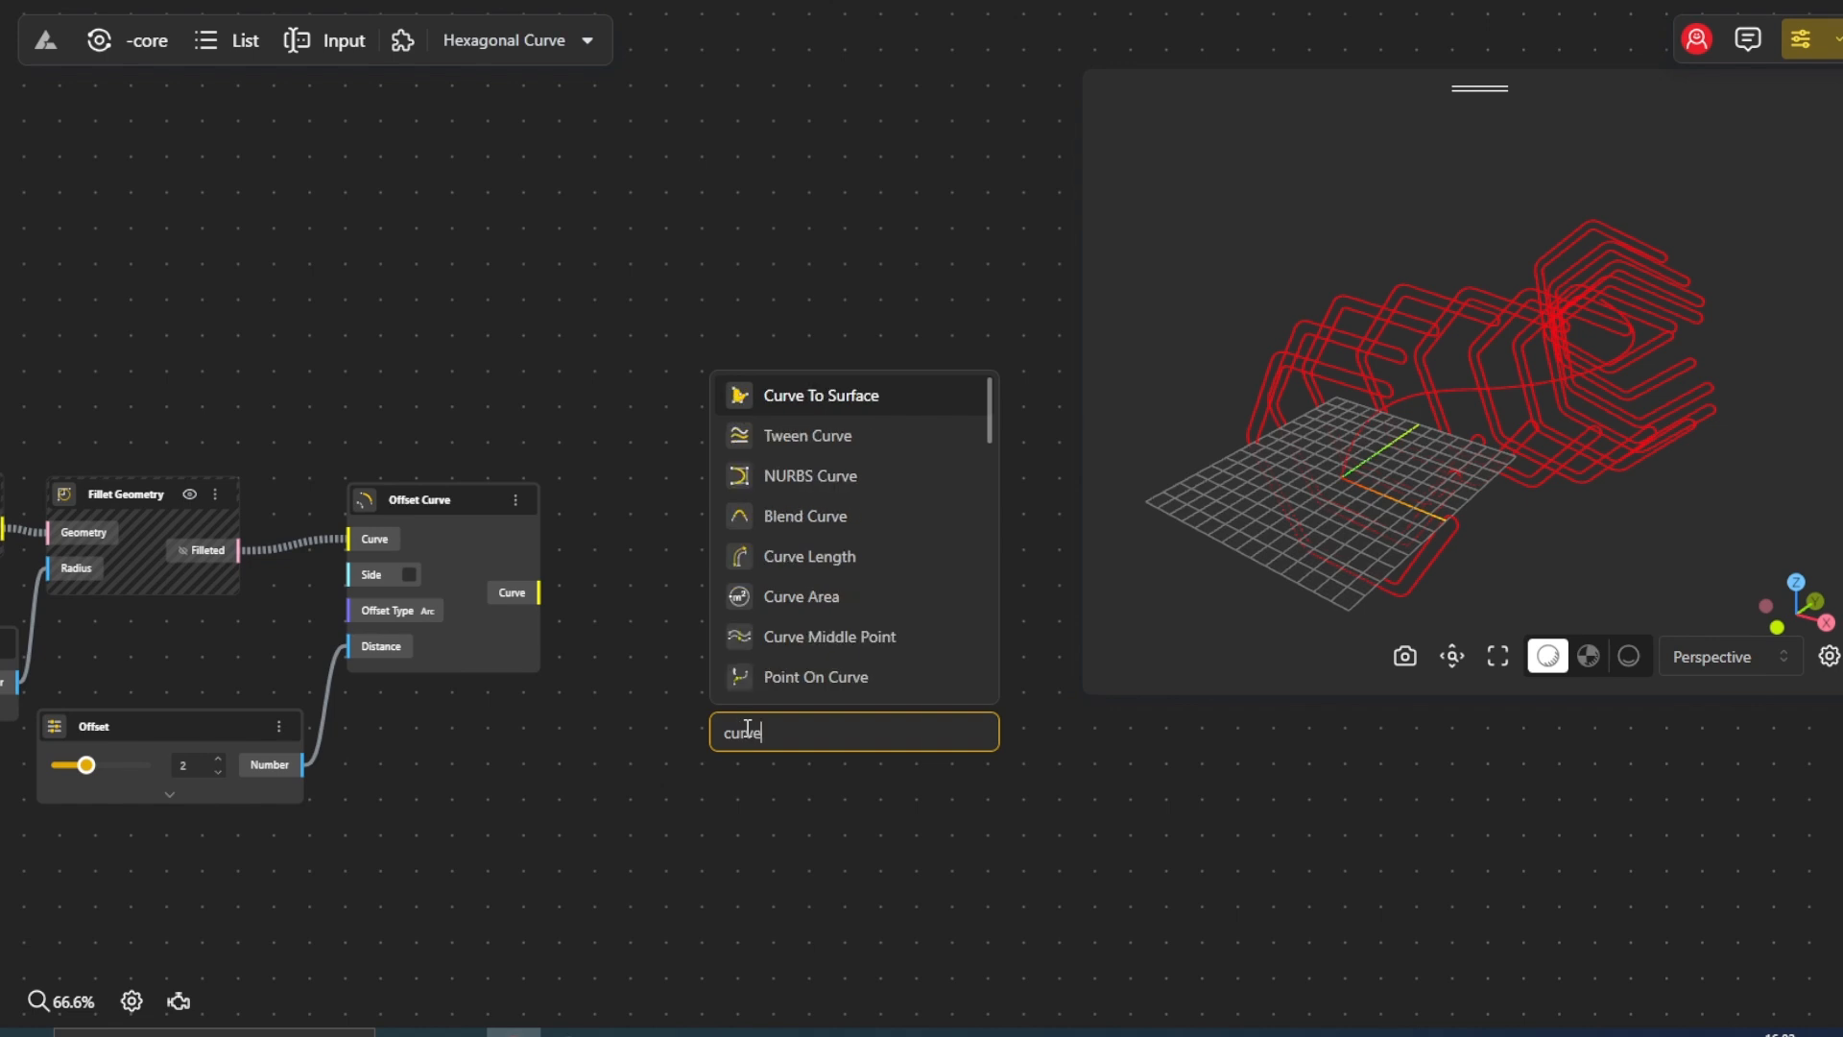
{"action": "left_click", "coordinate": [783, 397]}
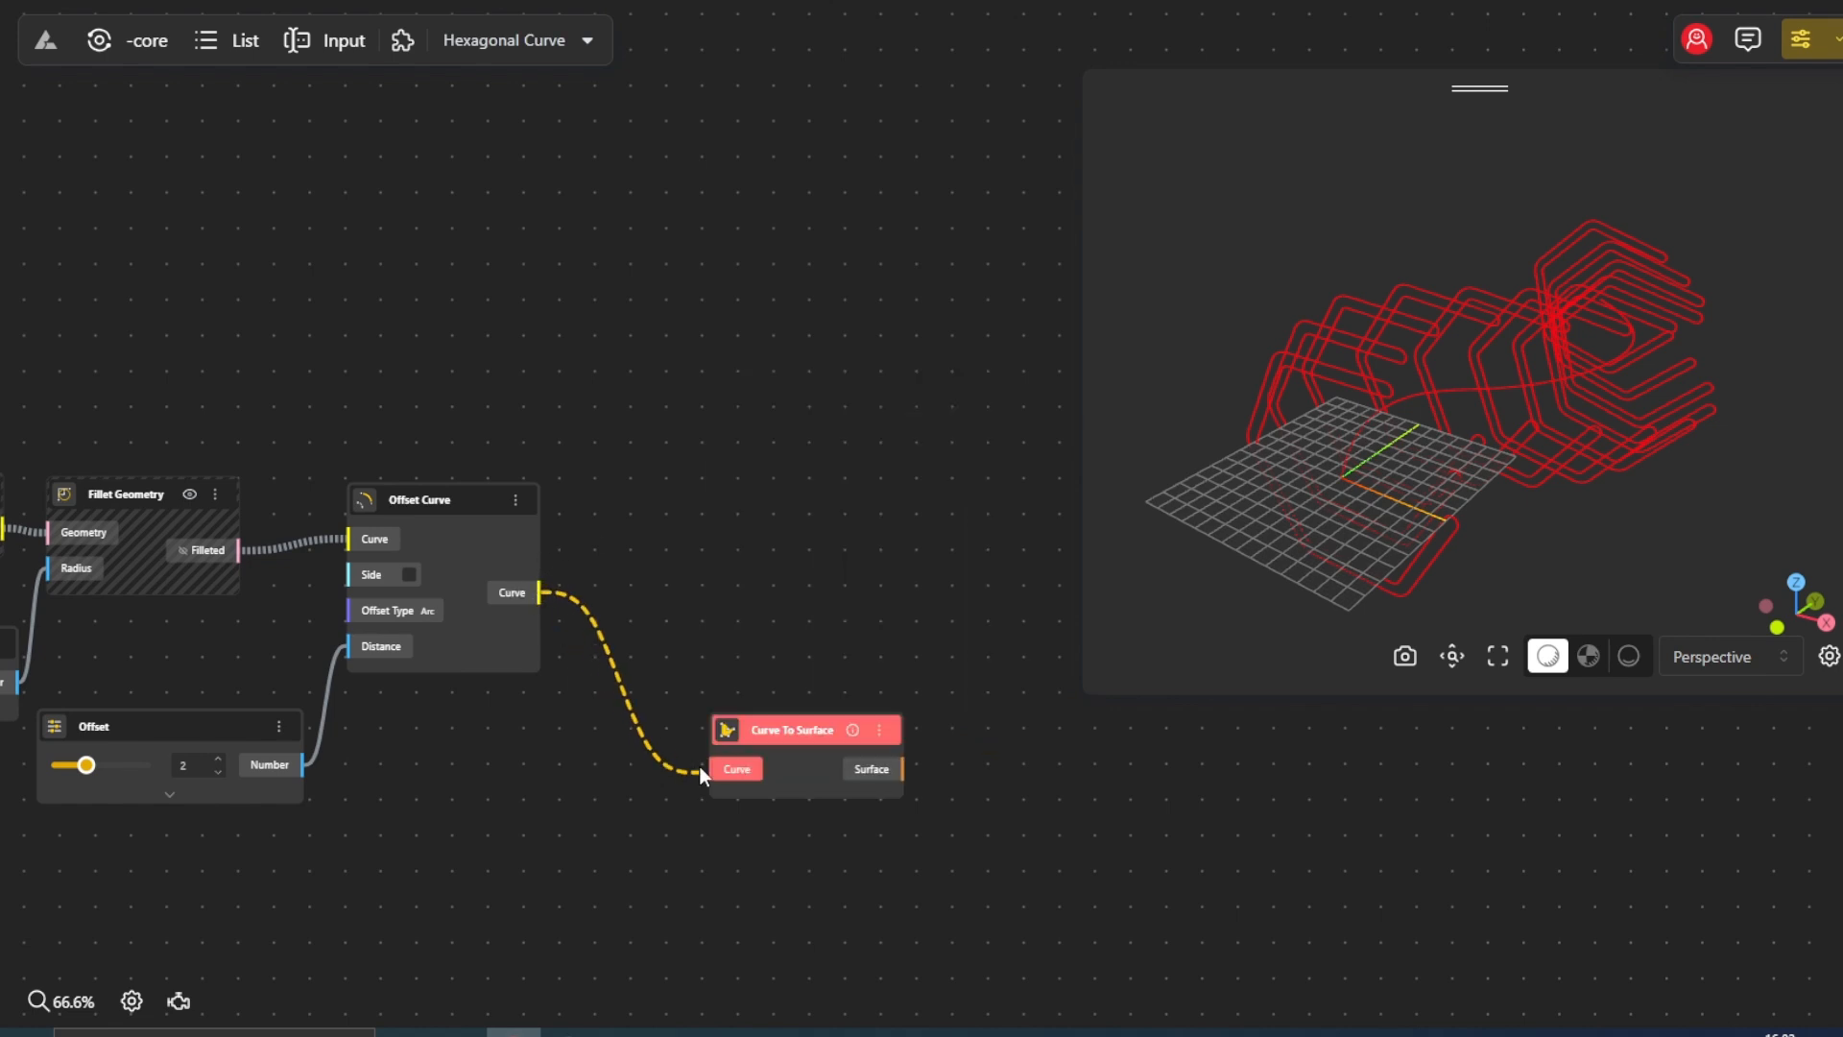
{"action": "left_click_drag", "start_coordinate": [700, 766], "coordinate": [714, 578]}
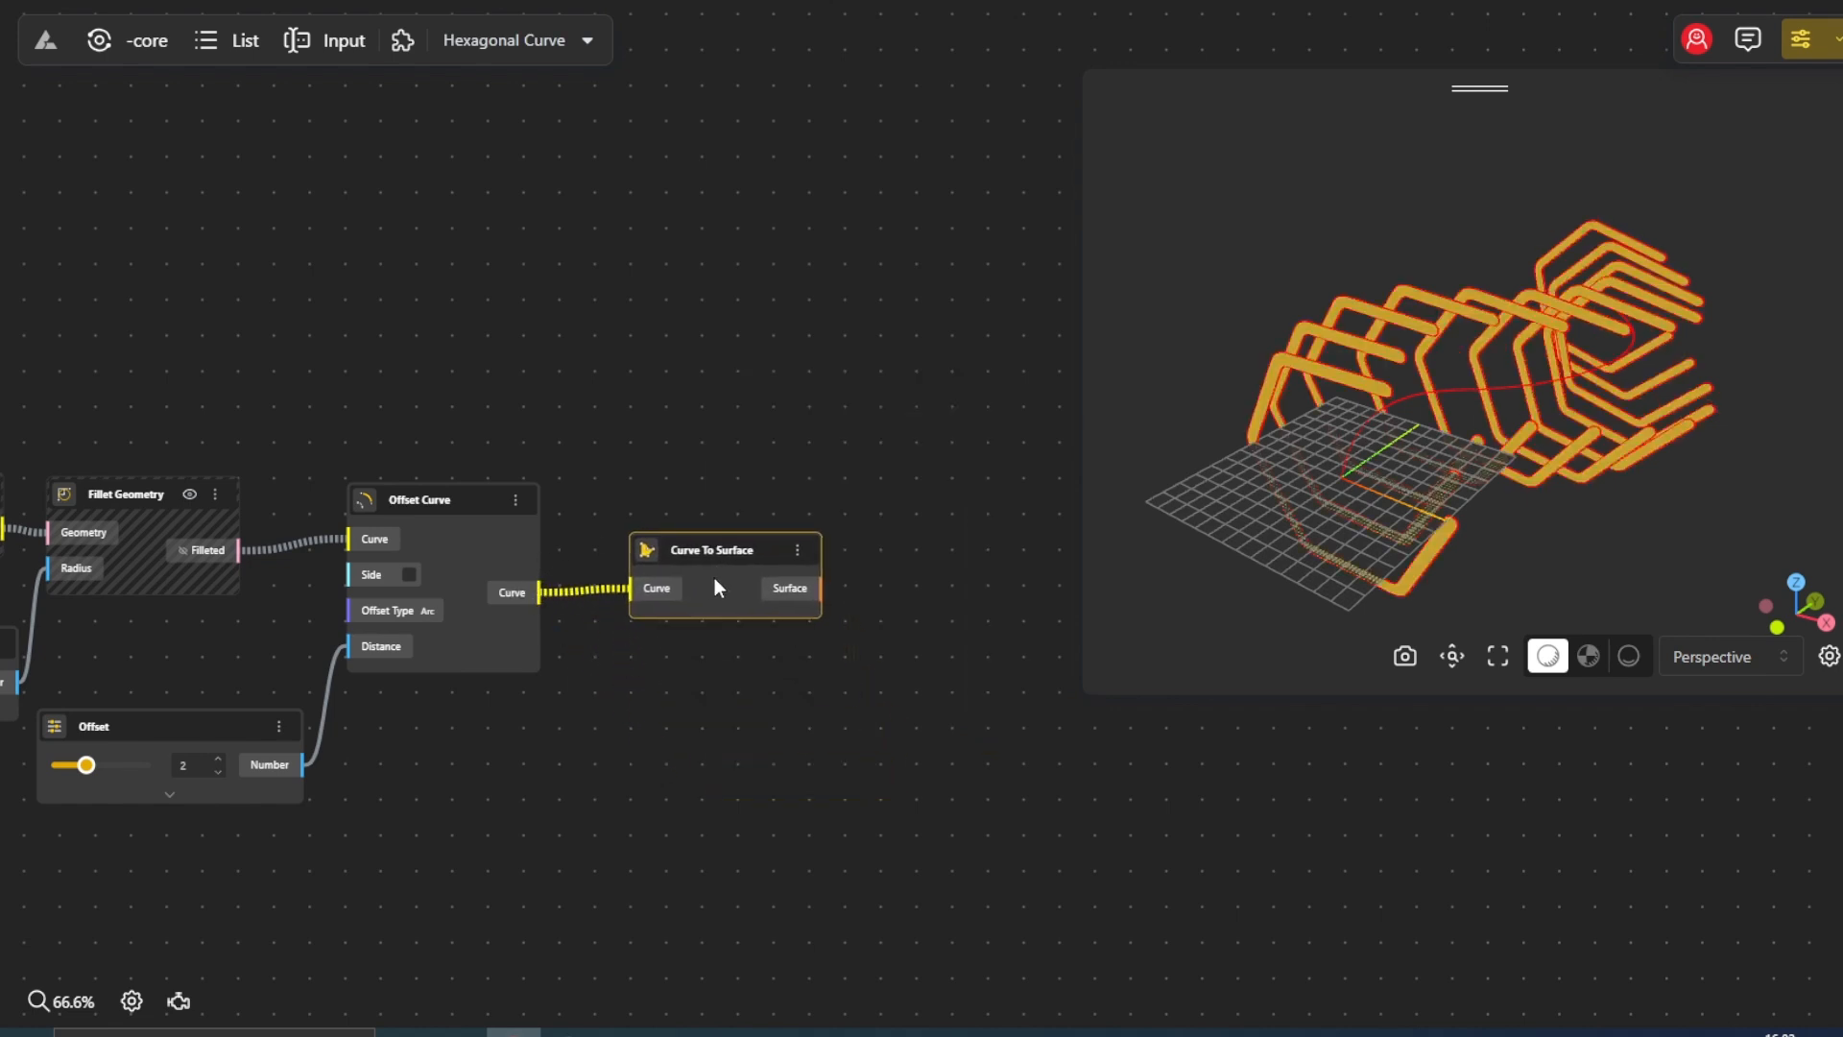
Hide the Offset Curve preview and add an Extrude Surface node beside Curve To Surface
{"action": "right_click", "coordinate": [497, 567]}
{"action": "left_click", "coordinate": [543, 587]}
{"action": "scroll", "coordinate": [486, 704], "scroll_direction": "right", "scroll_amount": 5}
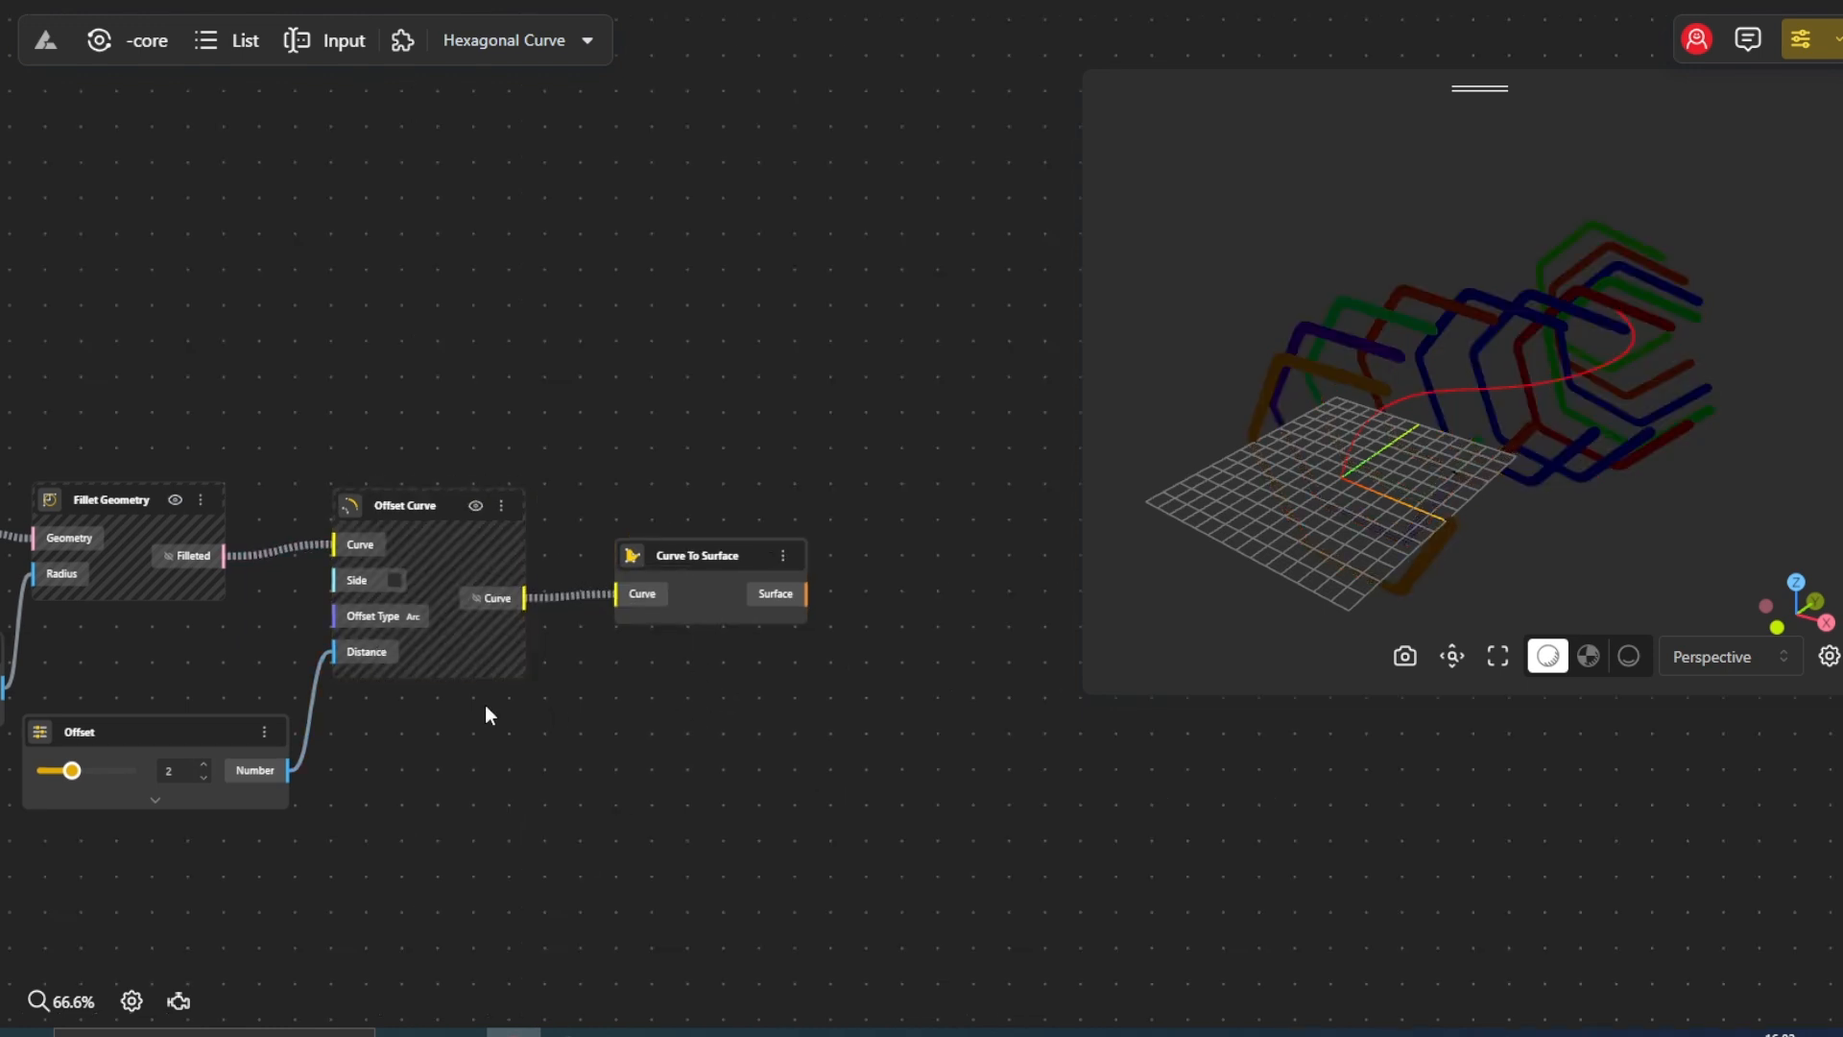
{"action": "double_click", "coordinate": [691, 665]}
{"action": "type", "text": "extru"}
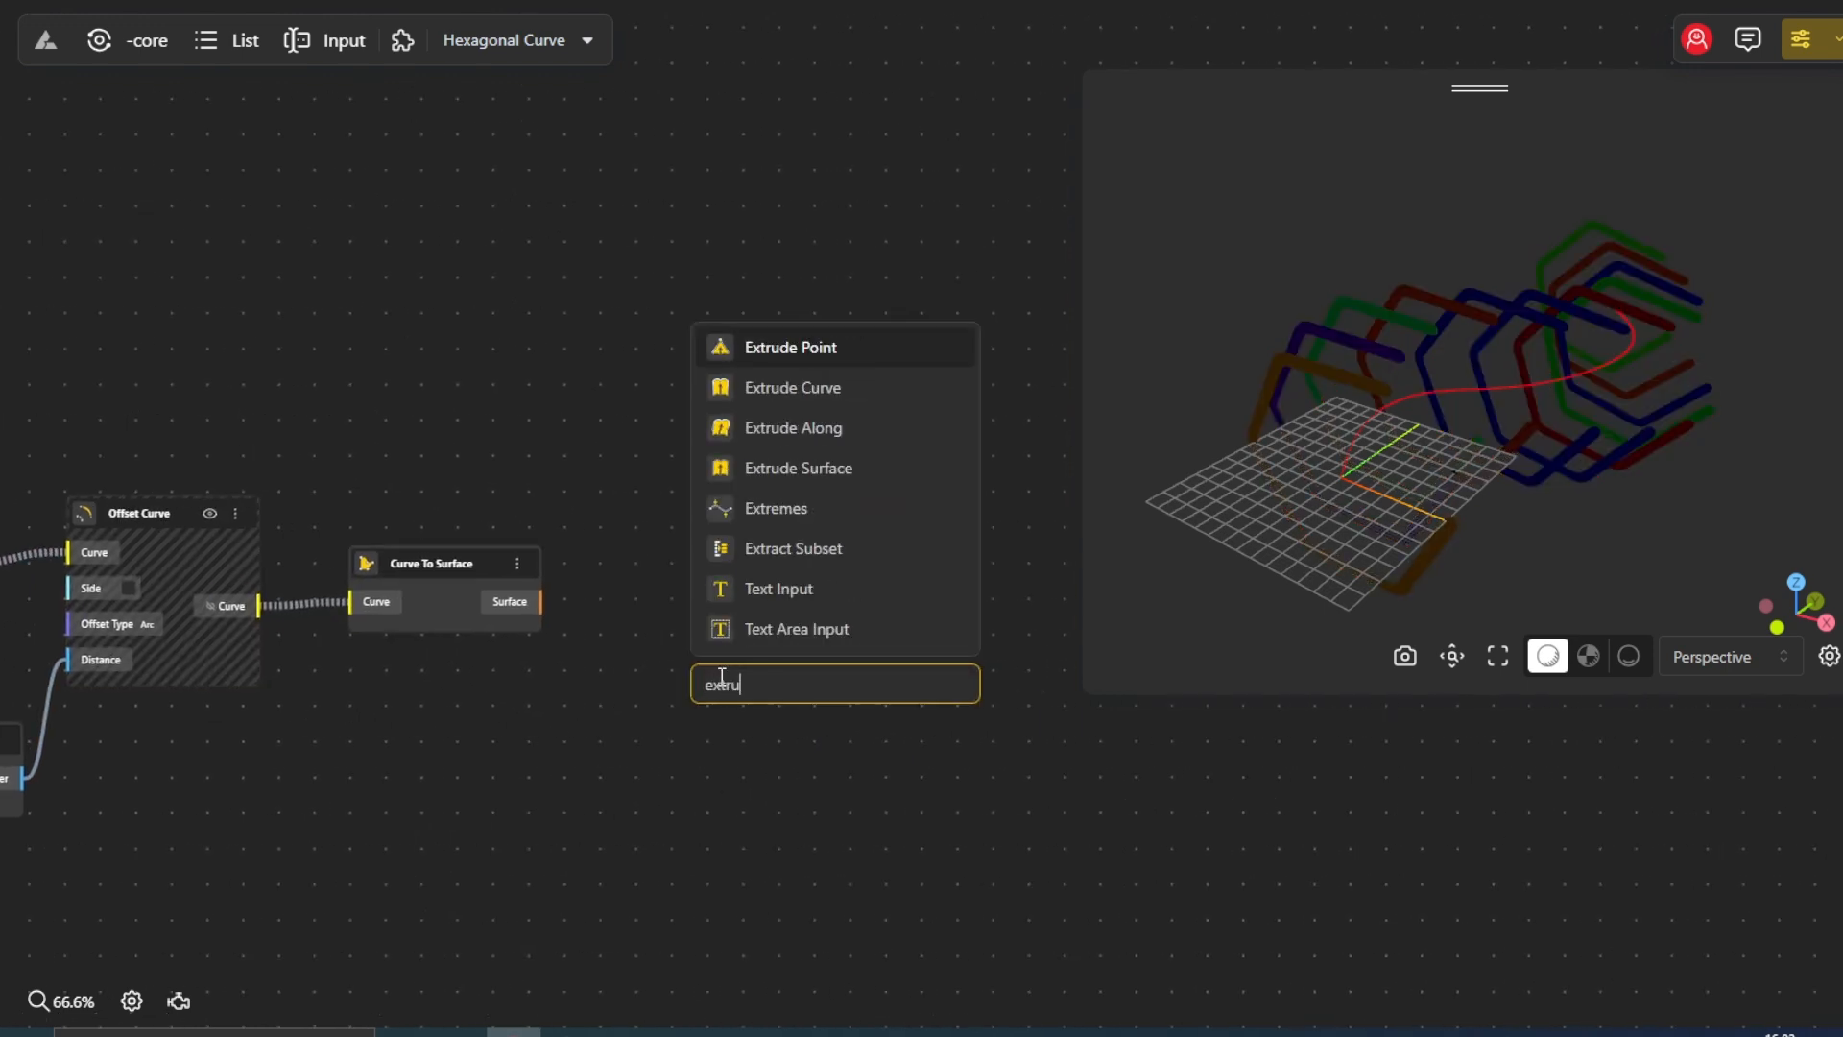
{"action": "type", "text": "de"}
{"action": "left_click", "coordinate": [809, 471]}
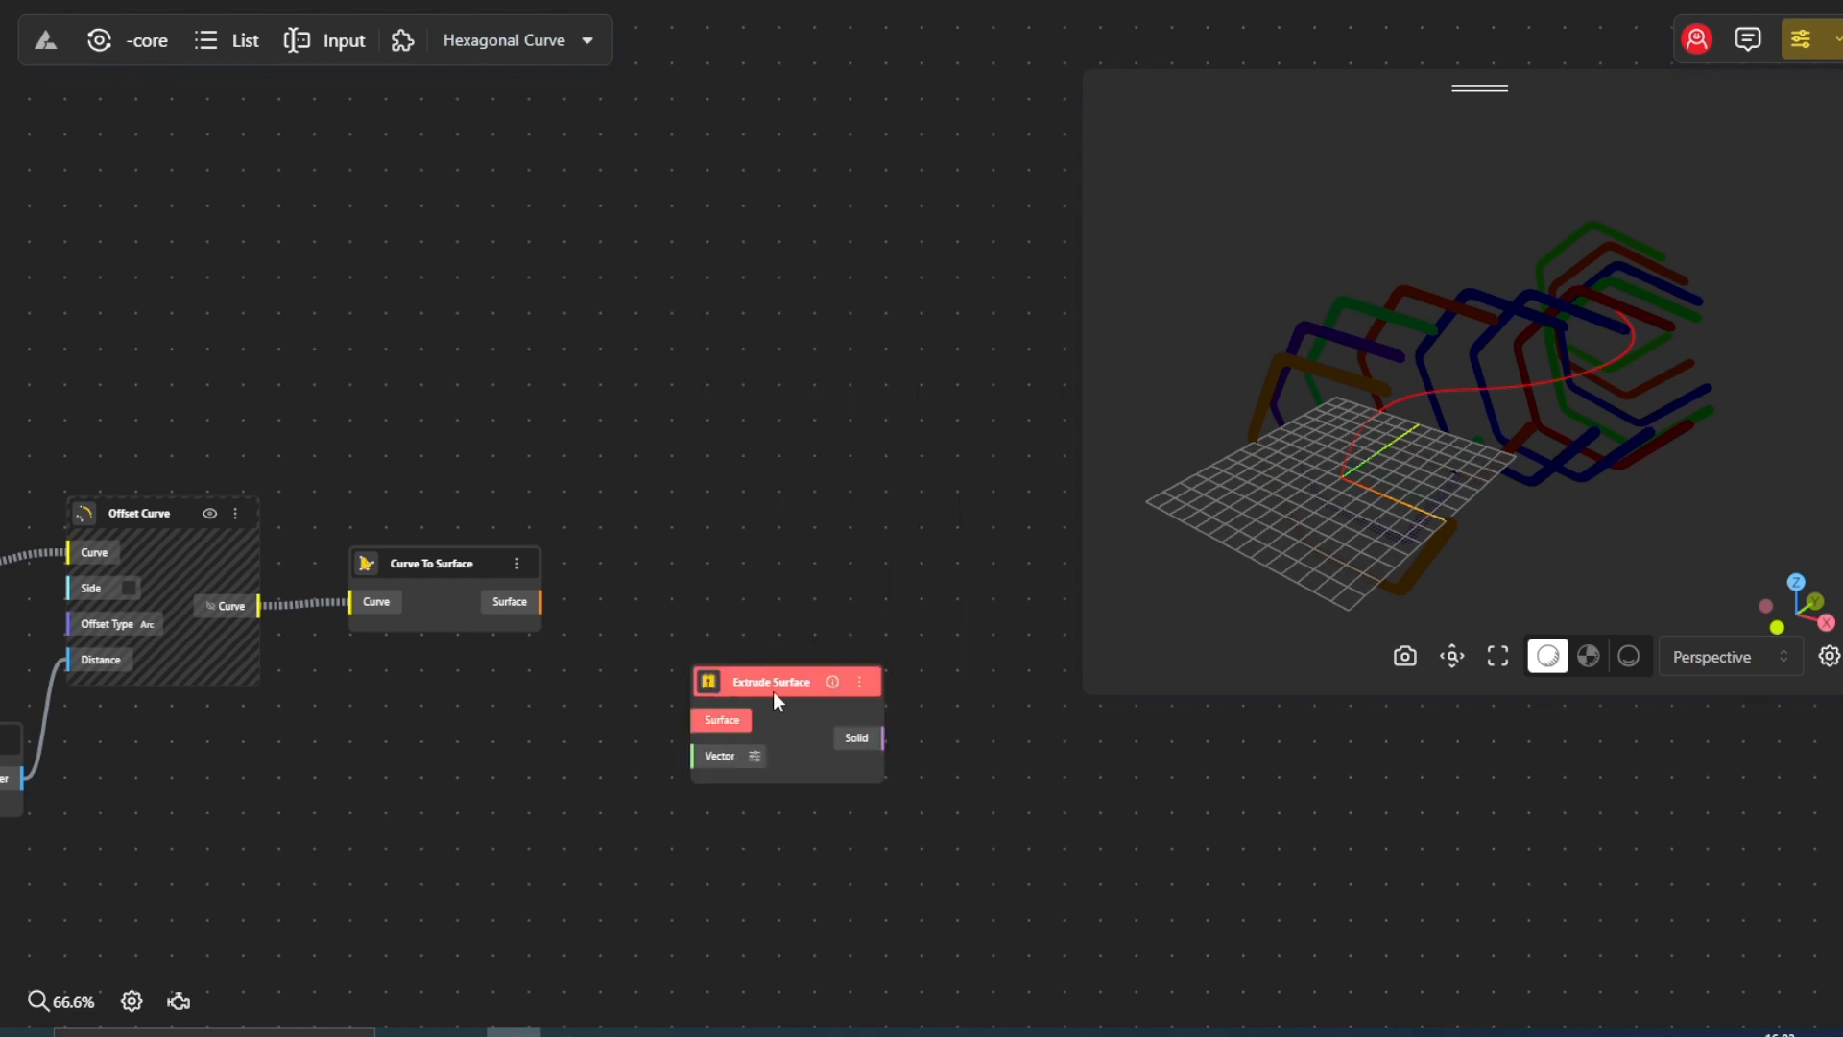
{"action": "left_click_drag", "start_coordinate": [778, 700], "coordinate": [697, 573]}
Add a VectorY node and feed Extrude Surface with its Vector output and with Curve To Surface's Surface output
{"action": "double_click", "coordinate": [515, 741]}
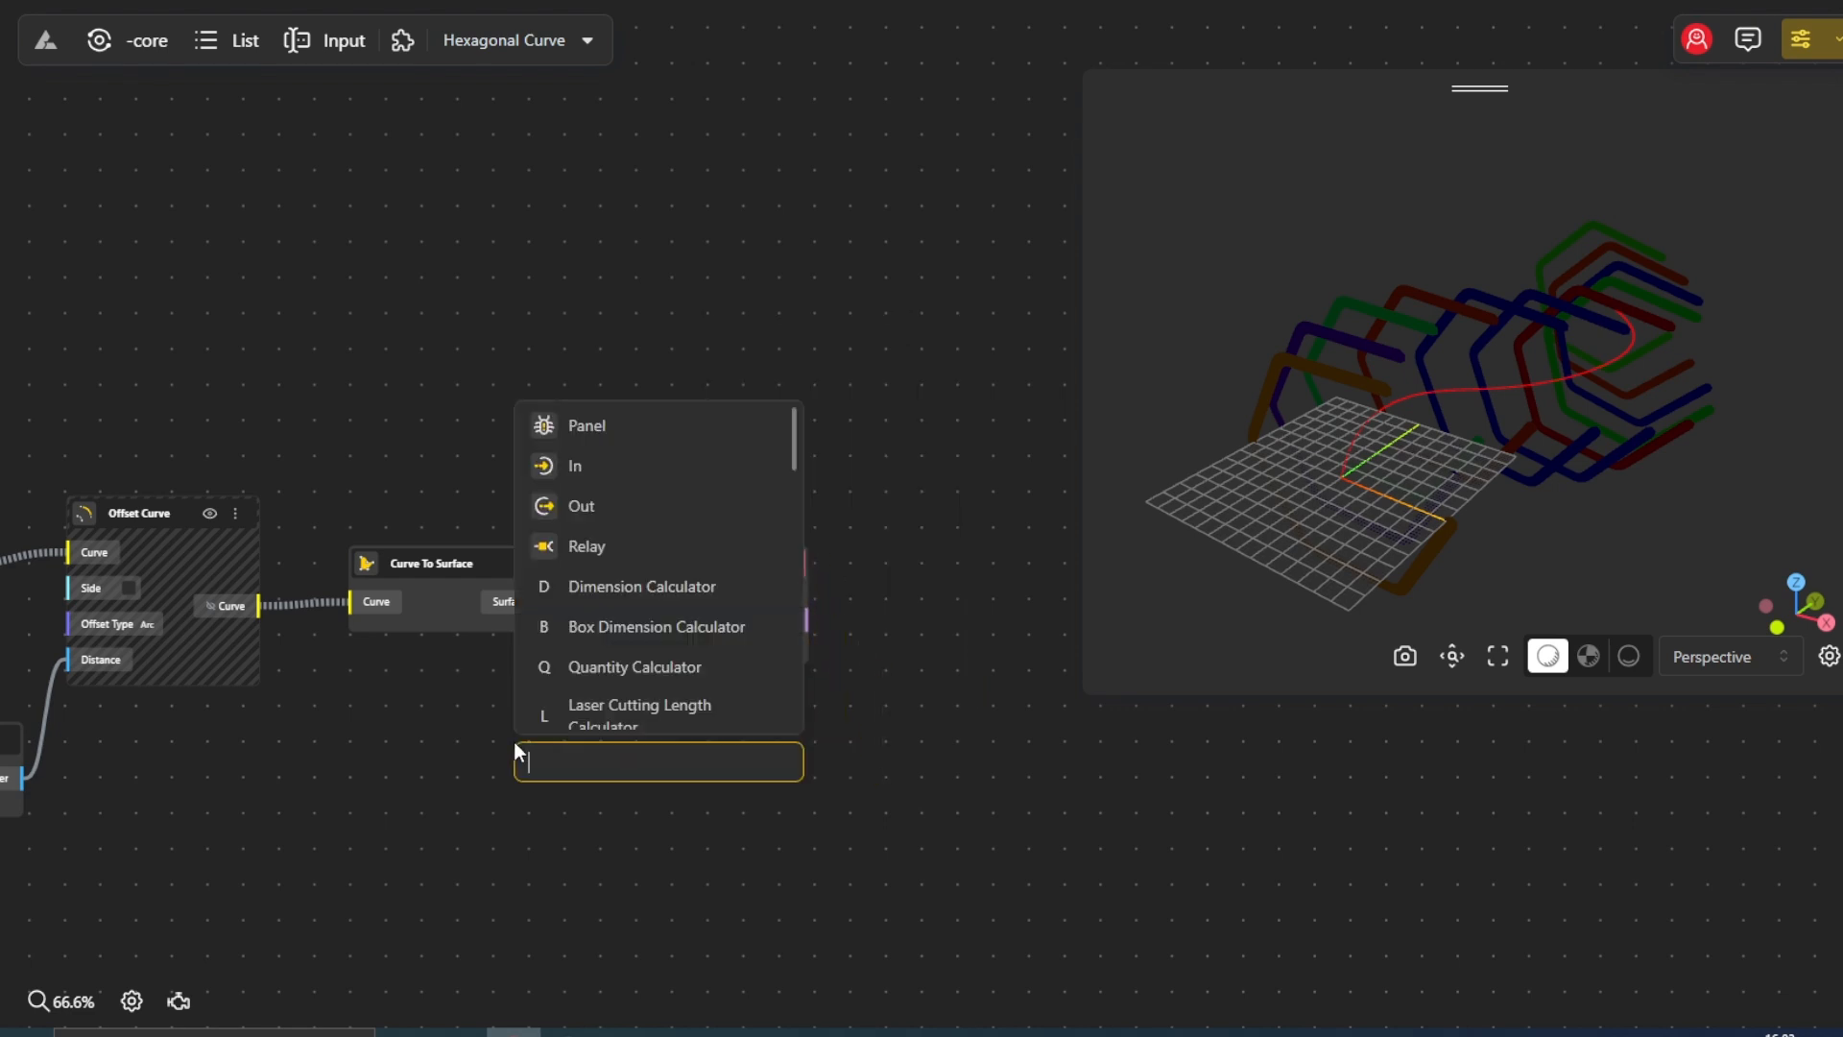
{"action": "type", "text": "vect"}
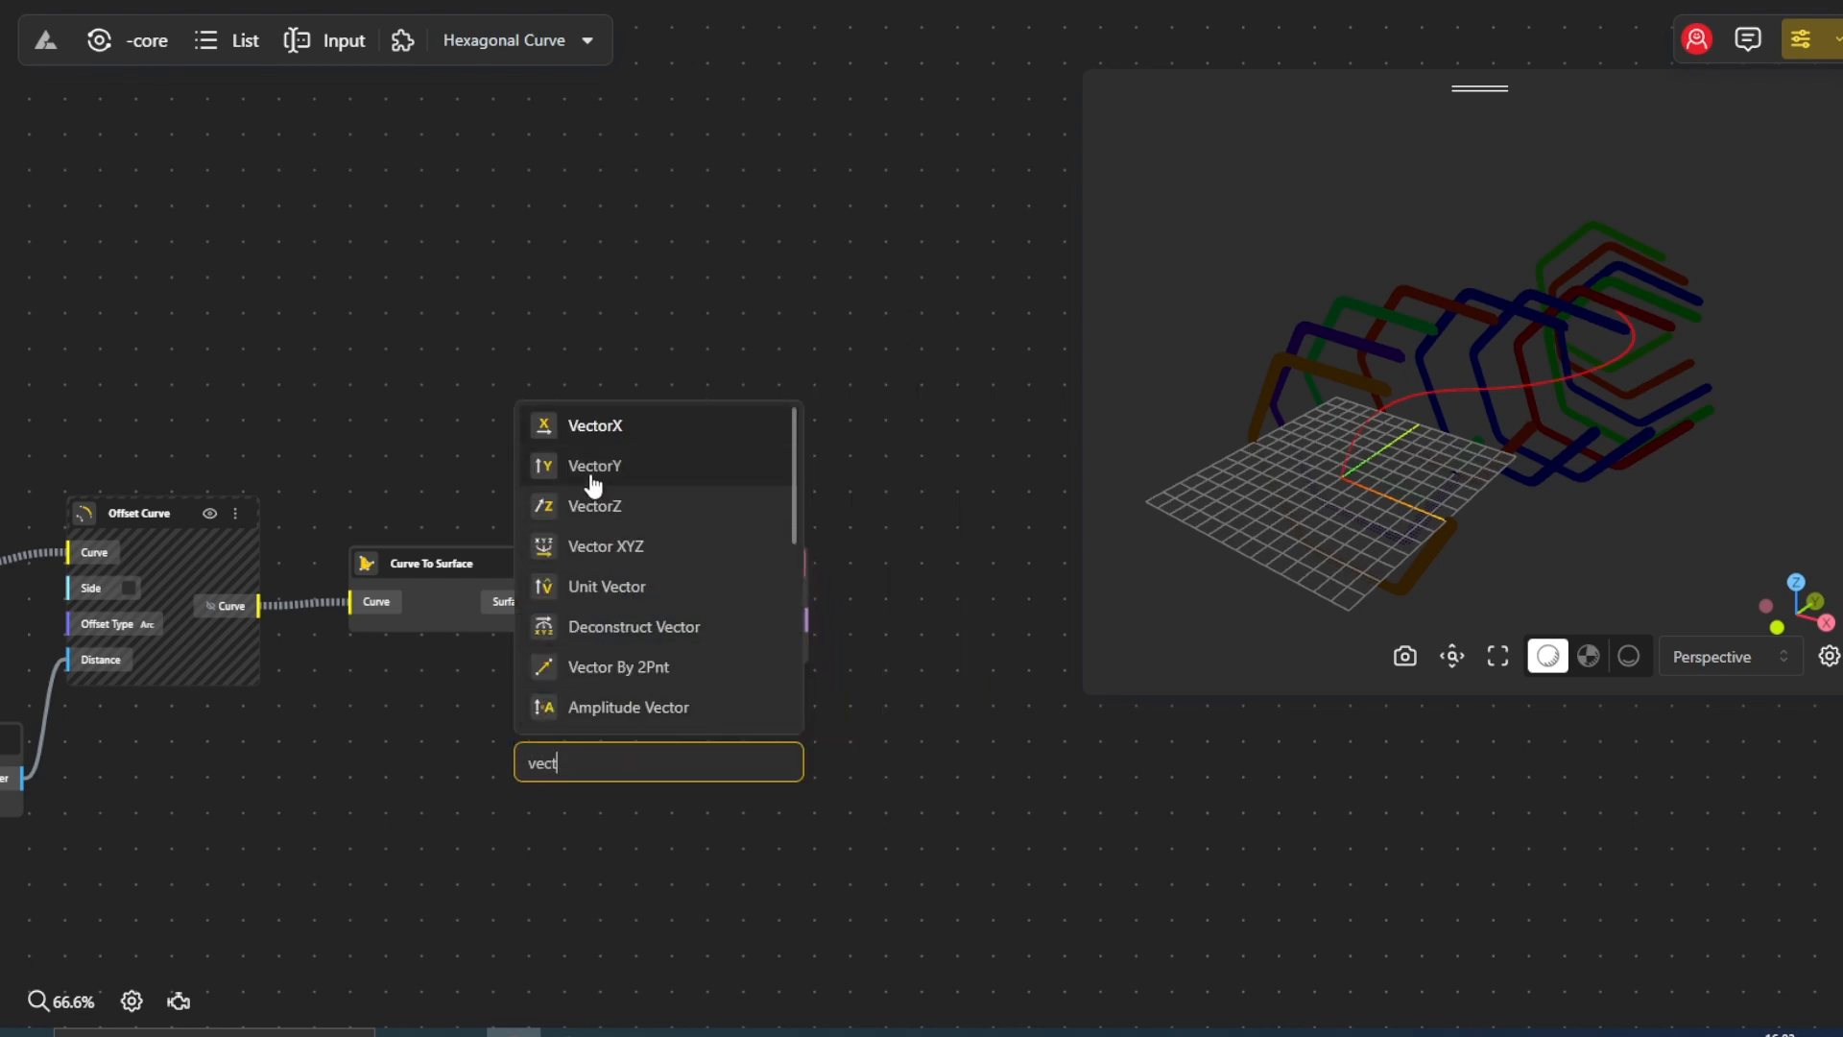
{"action": "left_click", "coordinate": [593, 470]}
{"action": "left_click_drag", "start_coordinate": [591, 763], "coordinate": [485, 718]}
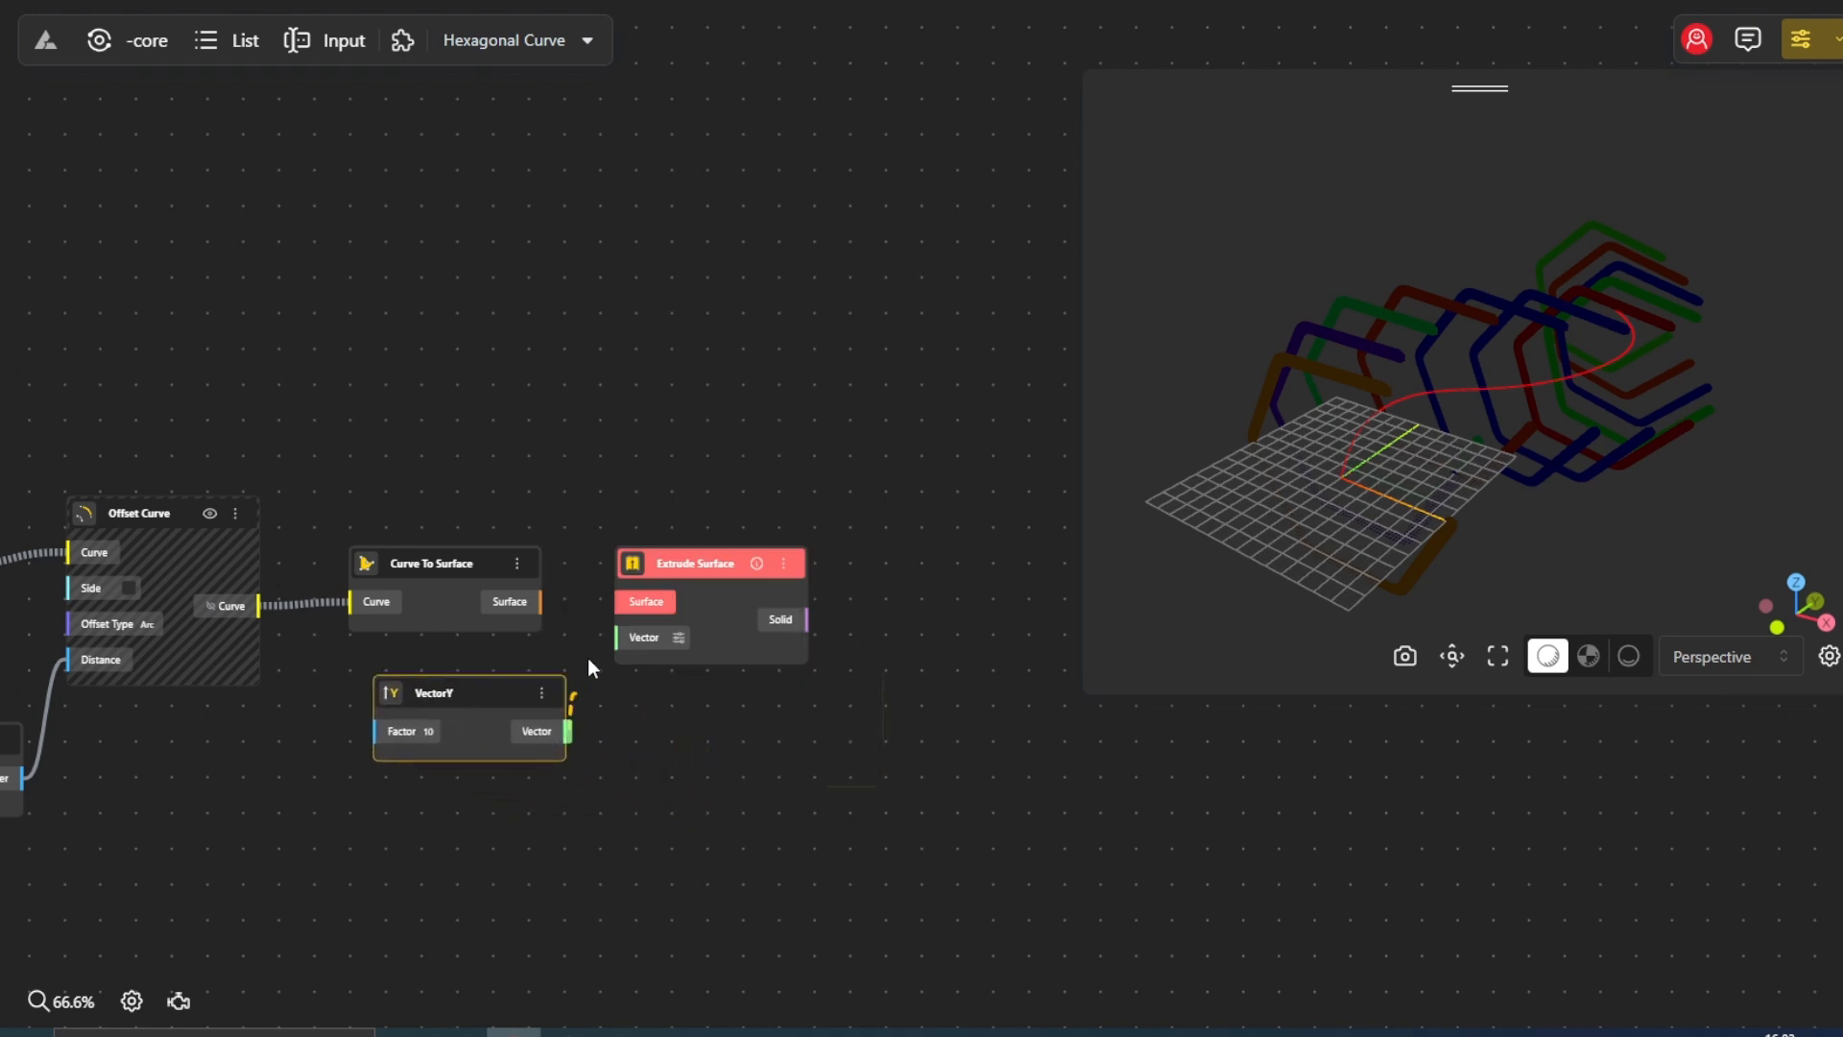
{"action": "left_click_drag", "start_coordinate": [589, 662], "coordinate": [628, 605]}
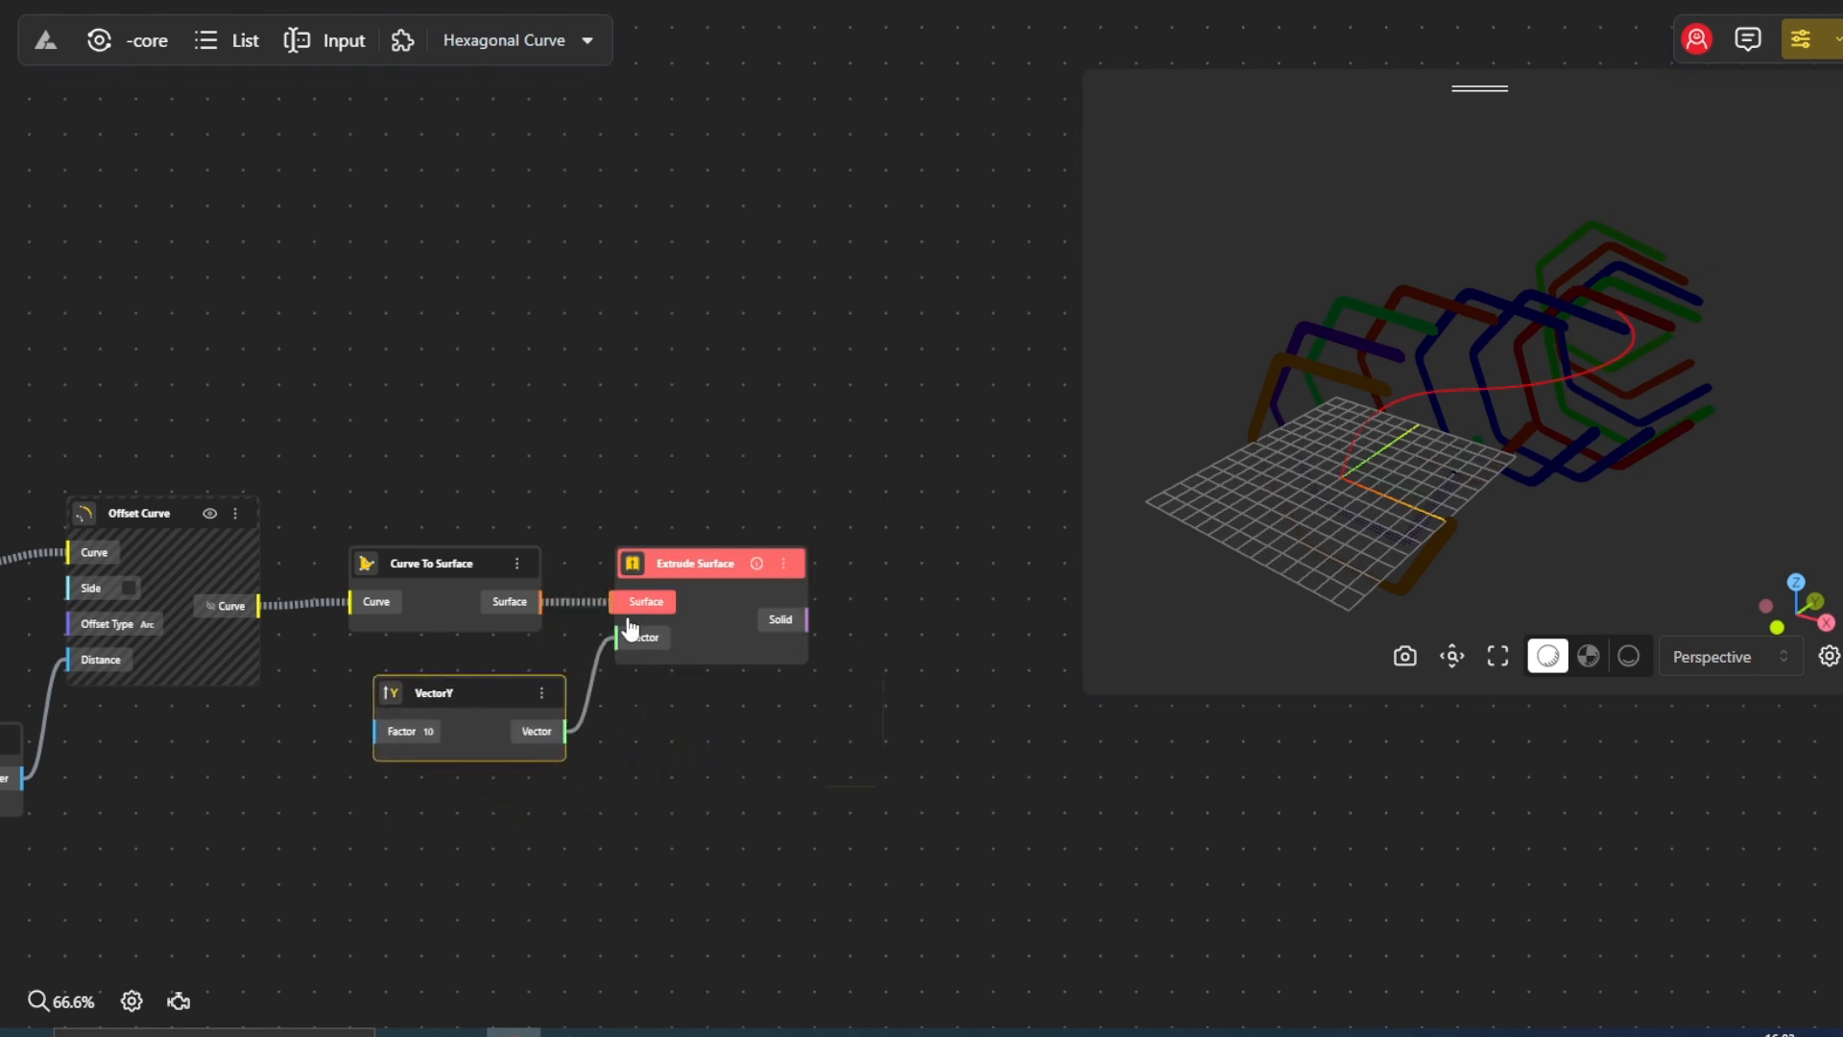
Add a Division node above the first Construct Point node and connect Width's Number output to its Dividend input
{"action": "scroll", "coordinate": [649, 764], "scroll_direction": "down", "scroll_amount": 2}
{"action": "left_click_drag", "start_coordinate": [641, 768], "coordinate": [1287, 834]}
{"action": "left_click_drag", "start_coordinate": [468, 494], "coordinate": [1143, 535]}
{"action": "left_click_drag", "start_coordinate": [400, 483], "coordinate": [1020, 531]}
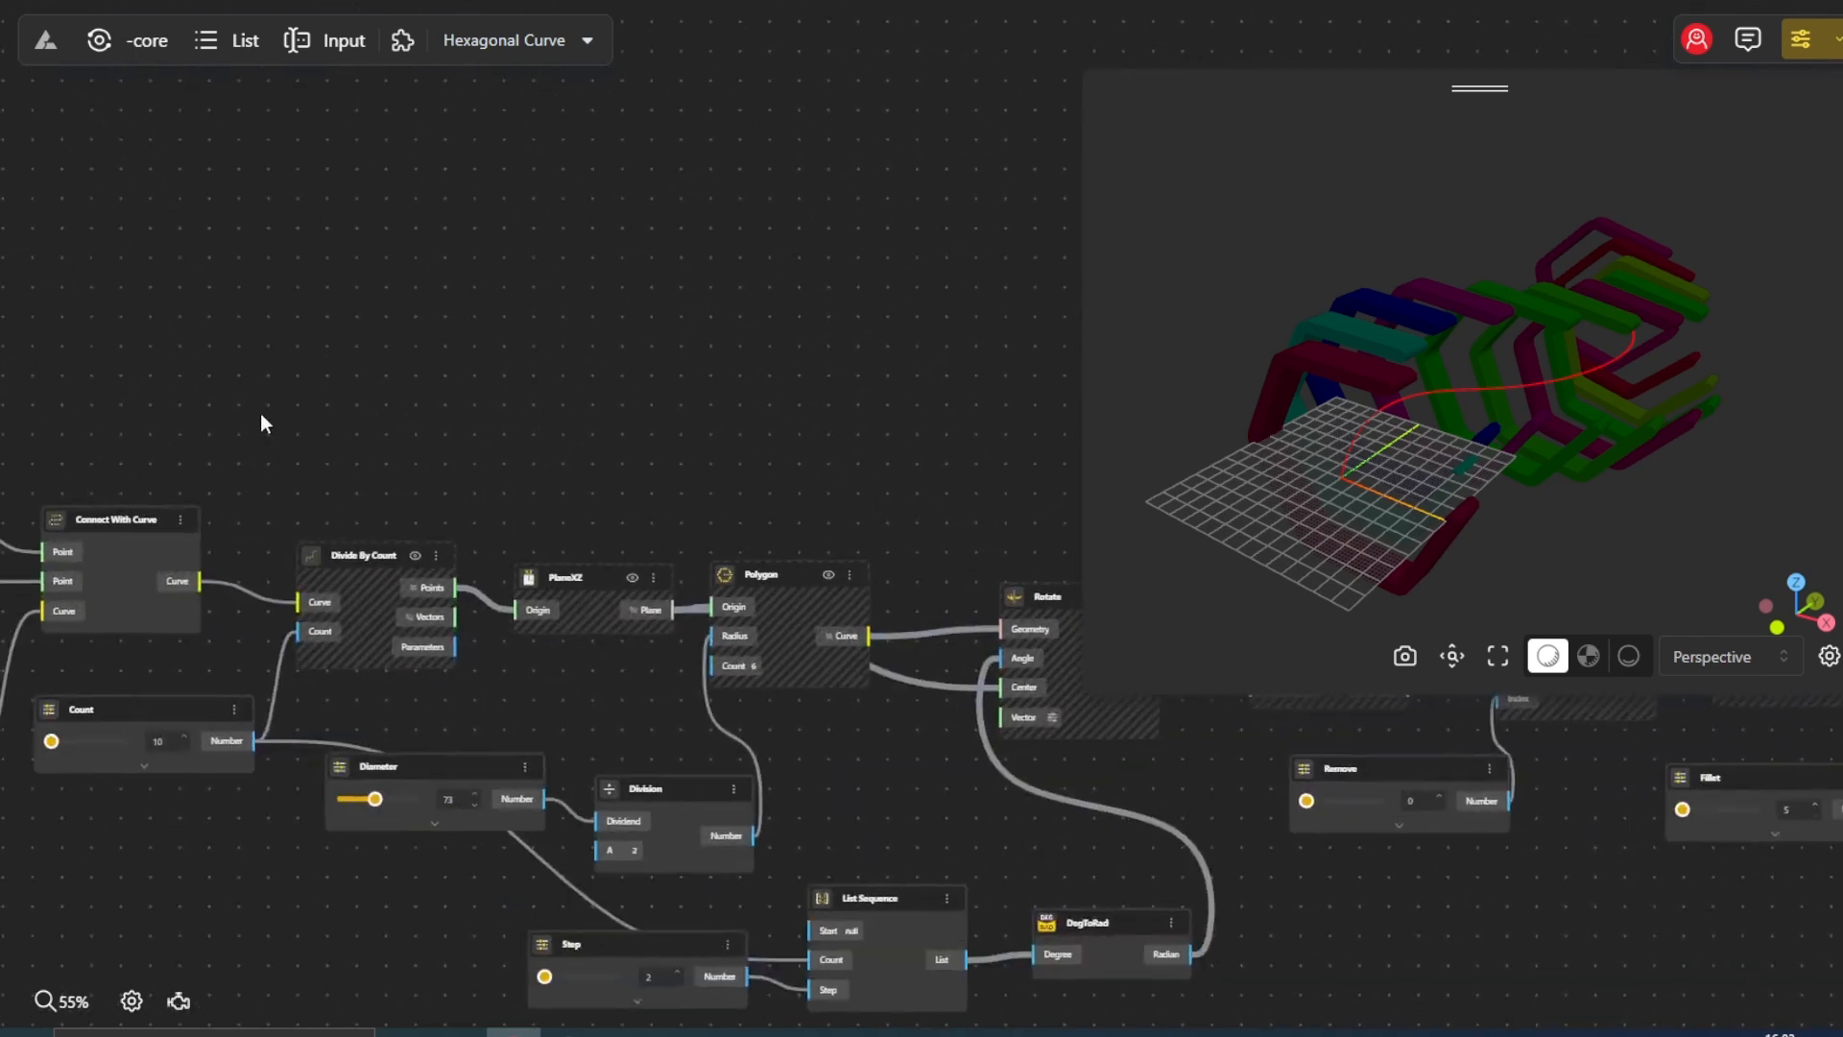
{"action": "left_click_drag", "start_coordinate": [325, 420], "coordinate": [841, 447]}
{"action": "left_click_drag", "start_coordinate": [473, 431], "coordinate": [770, 399]}
{"action": "double_click", "coordinate": [649, 276]}
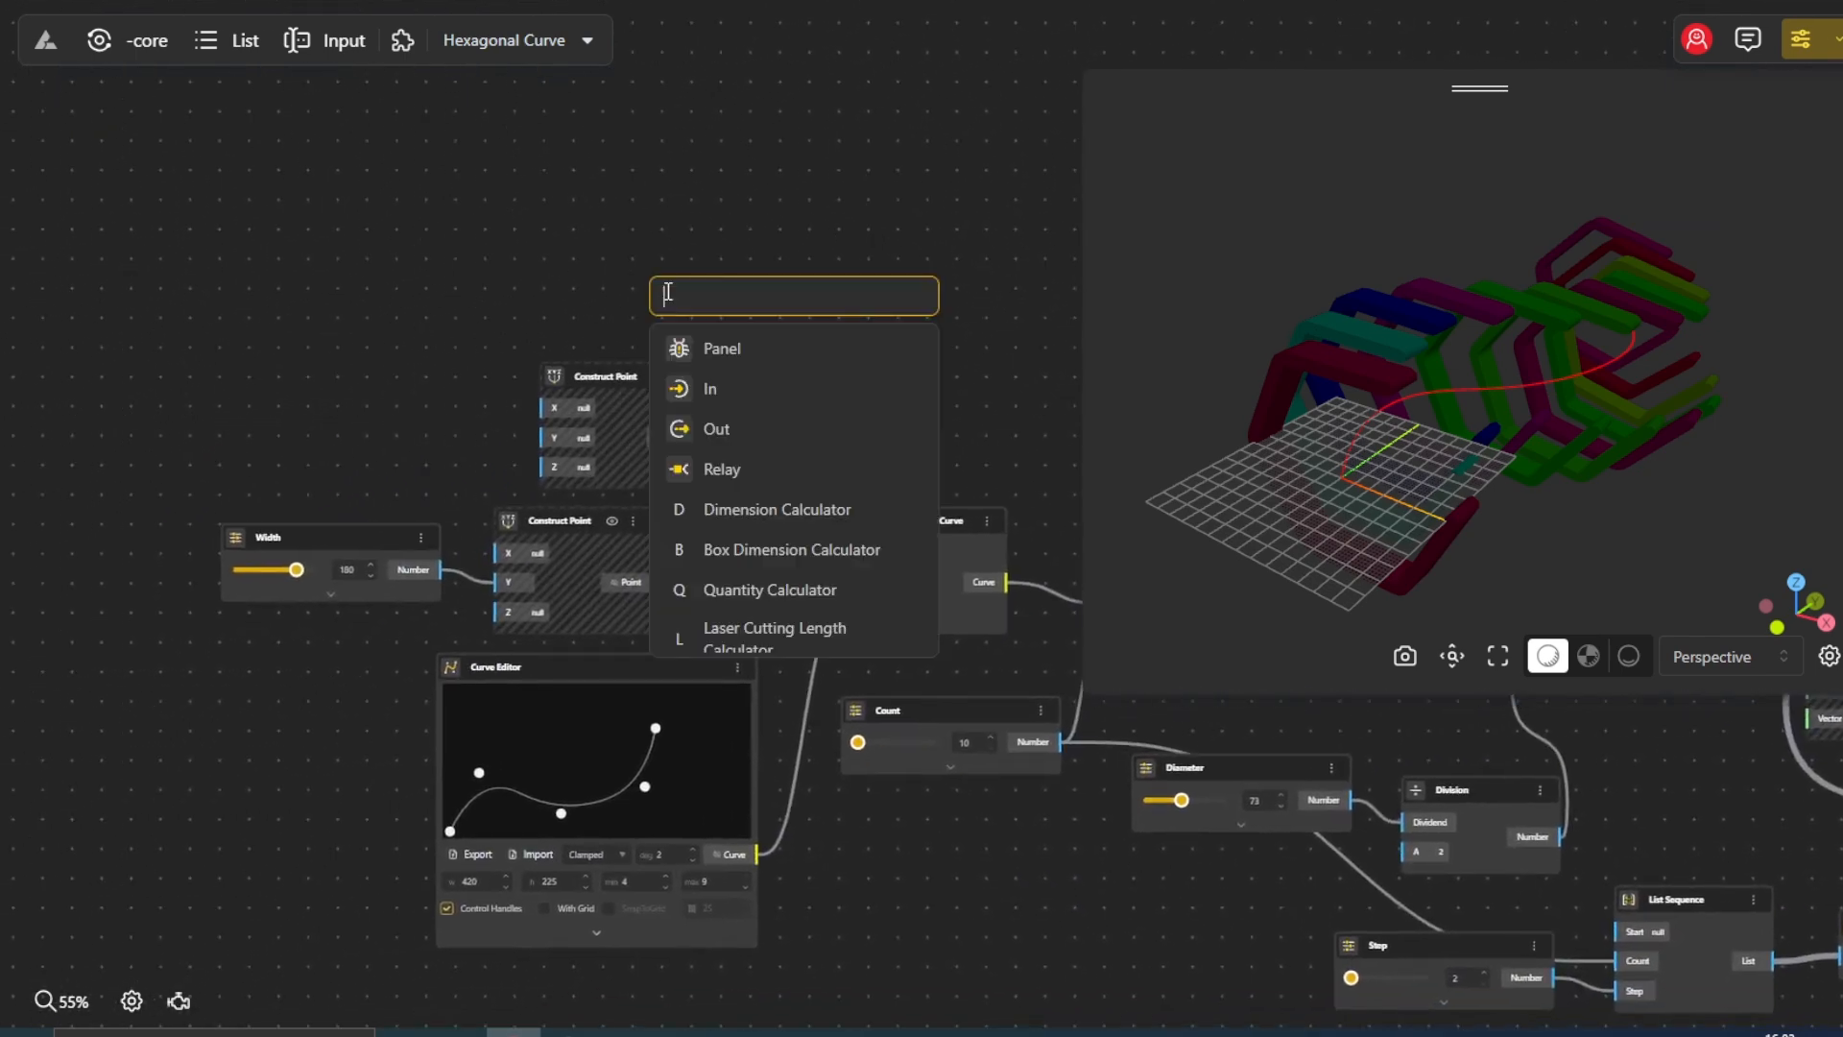
{"action": "type", "text": "divis"}
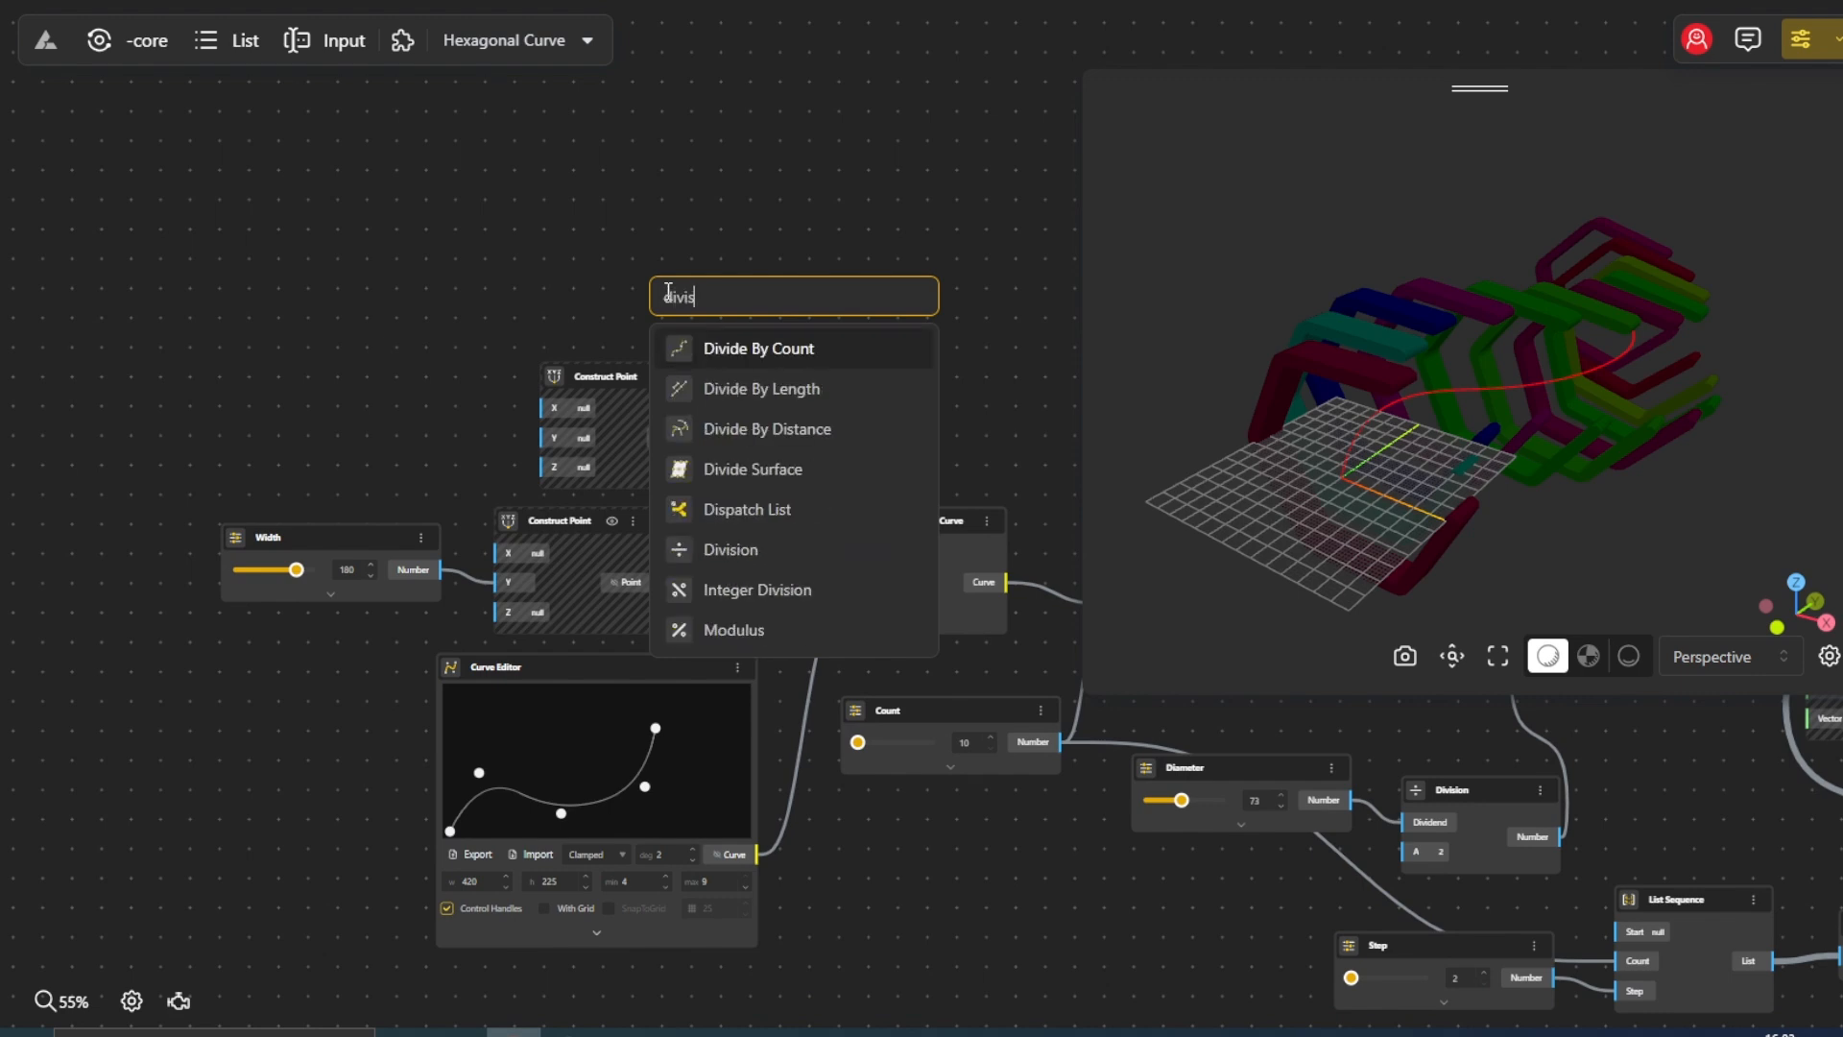
{"action": "left_click", "coordinate": [745, 550]}
{"action": "left_click_drag", "start_coordinate": [720, 306], "coordinate": [711, 228]}
{"action": "left_click_drag", "start_coordinate": [439, 569], "coordinate": [649, 246]}
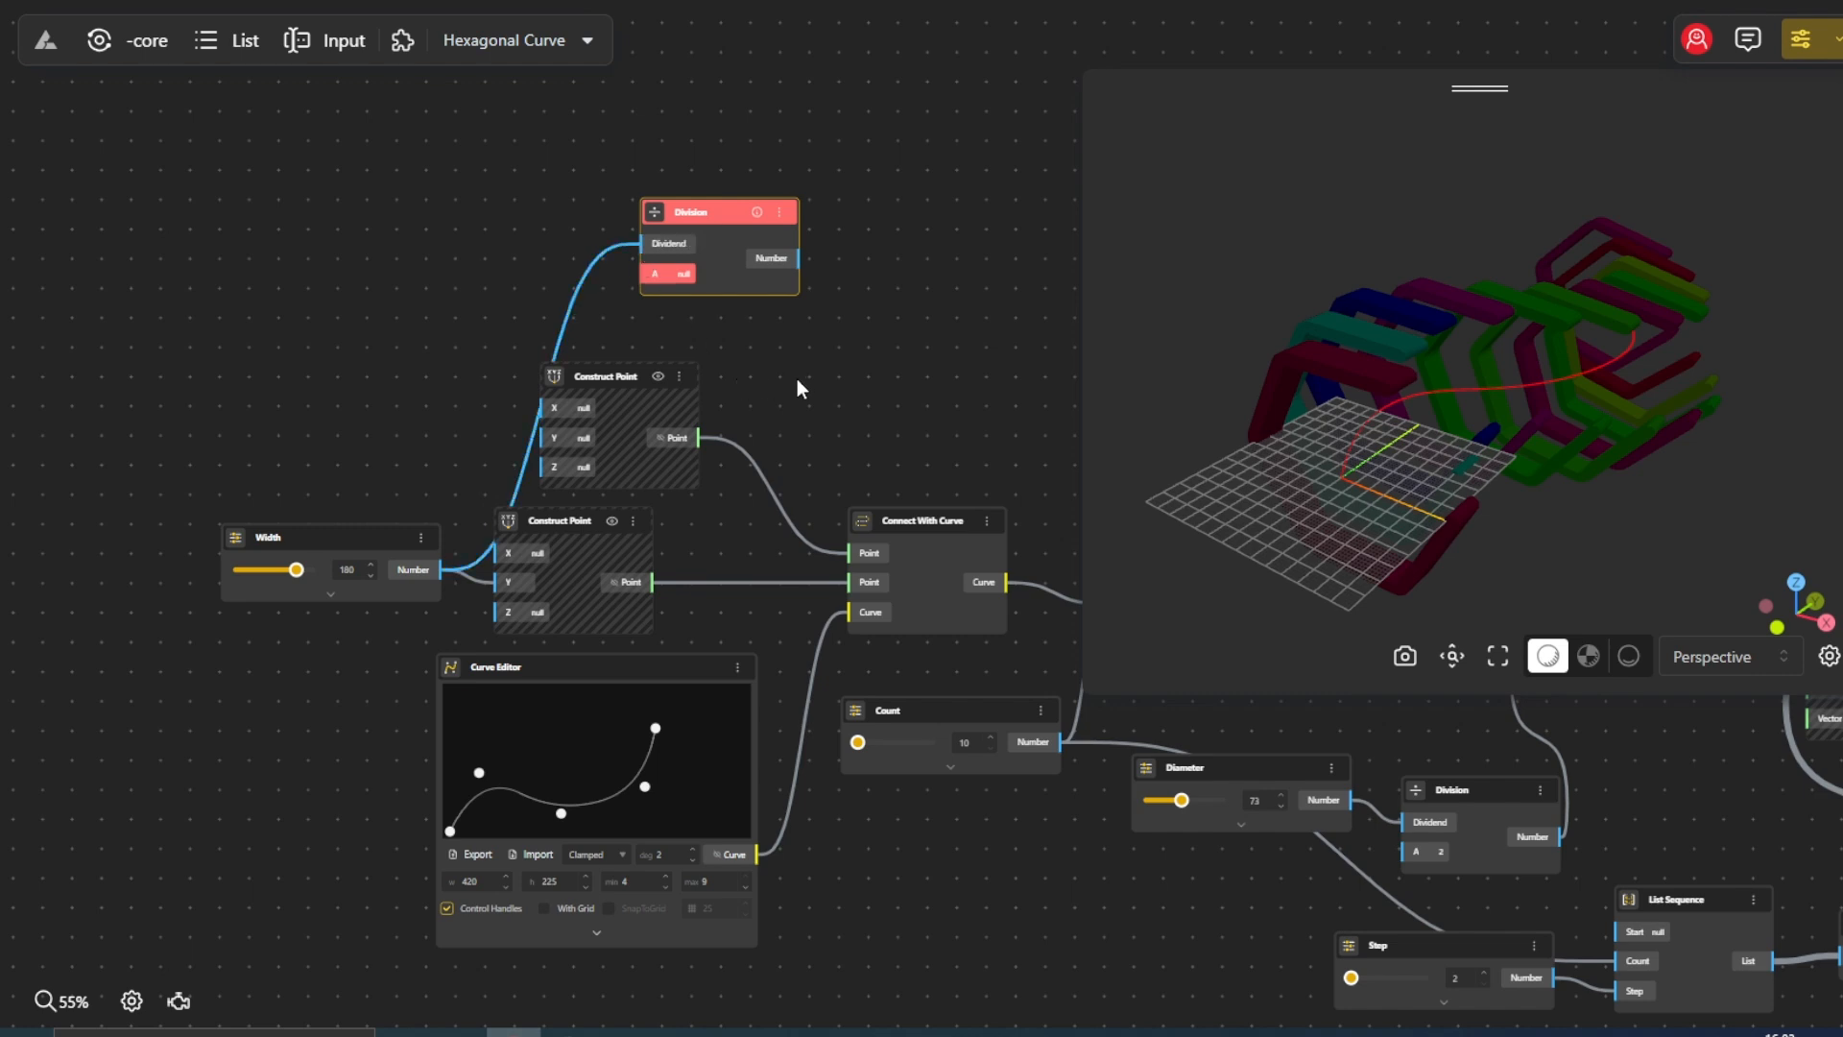
Move the new Division node above Divide By Count and connect Count's Number output to its A input
{"action": "left_click_drag", "start_coordinate": [804, 381], "coordinate": [319, 393]}
{"action": "left_click_drag", "start_coordinate": [367, 221], "coordinate": [839, 321]}
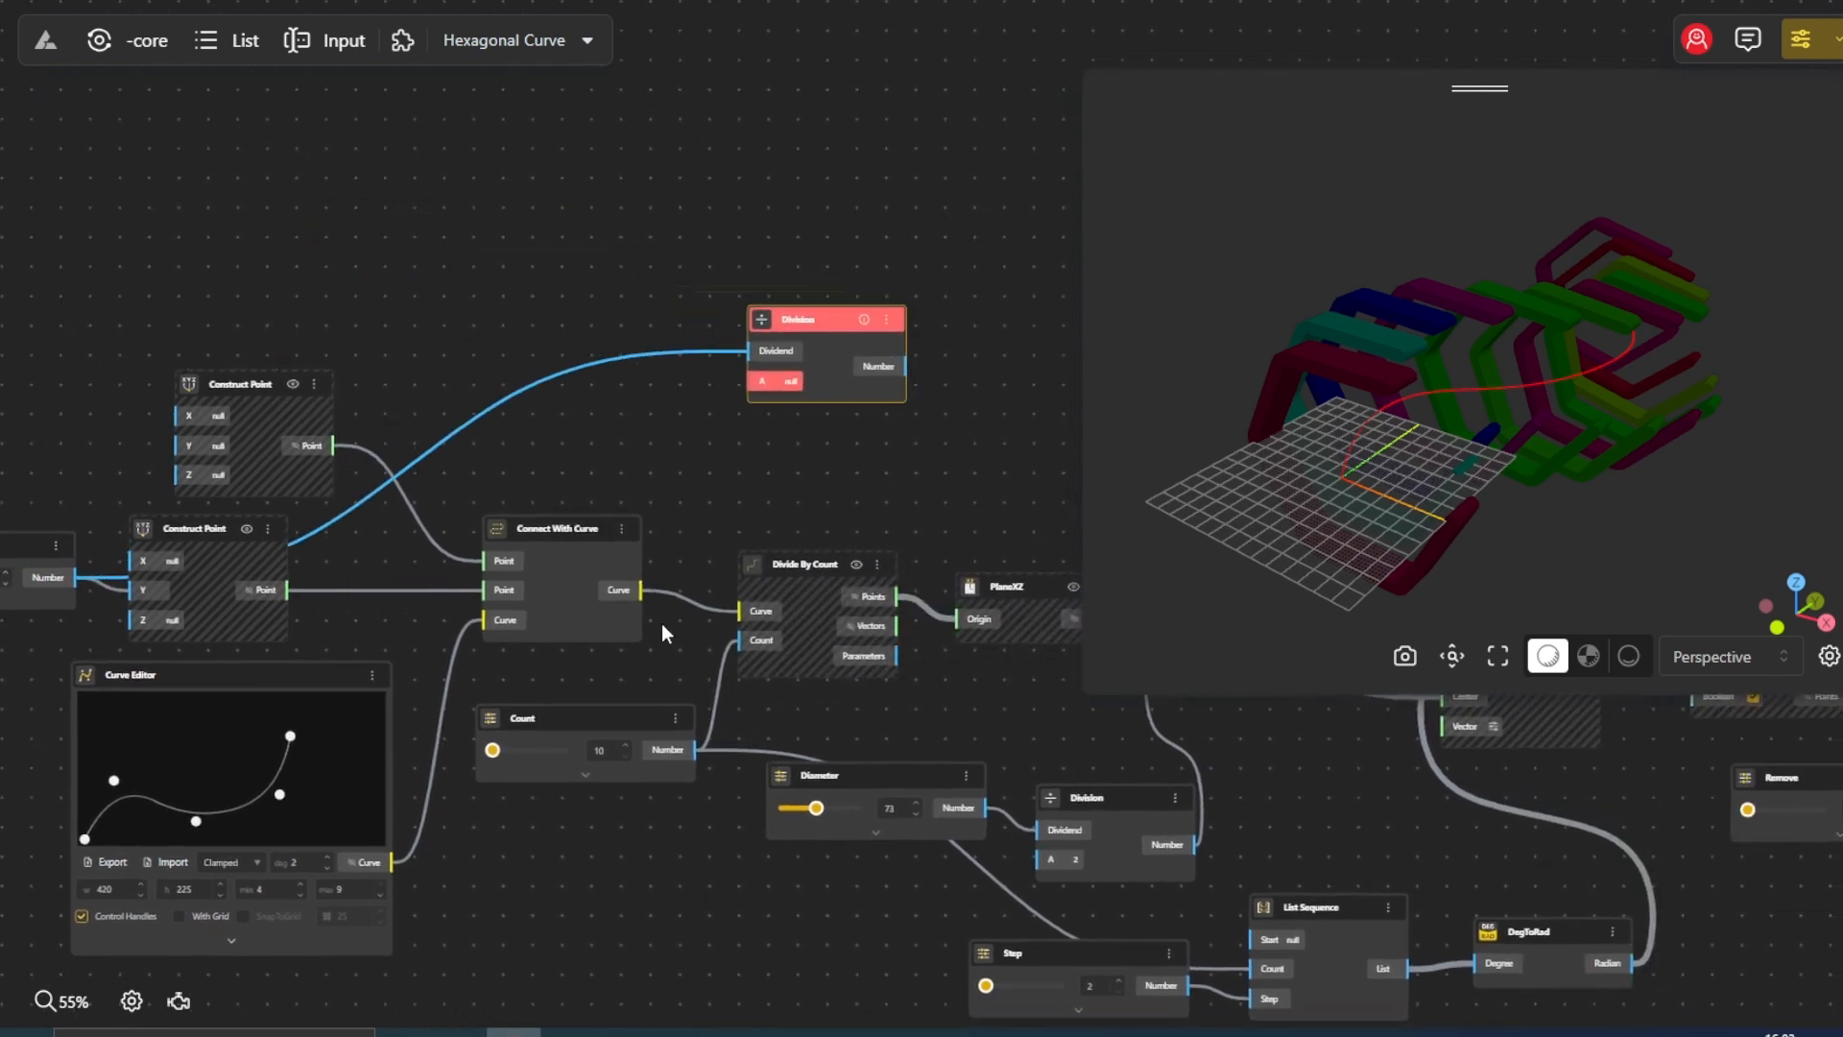
{"action": "left_click_drag", "start_coordinate": [675, 761], "coordinate": [758, 383]}
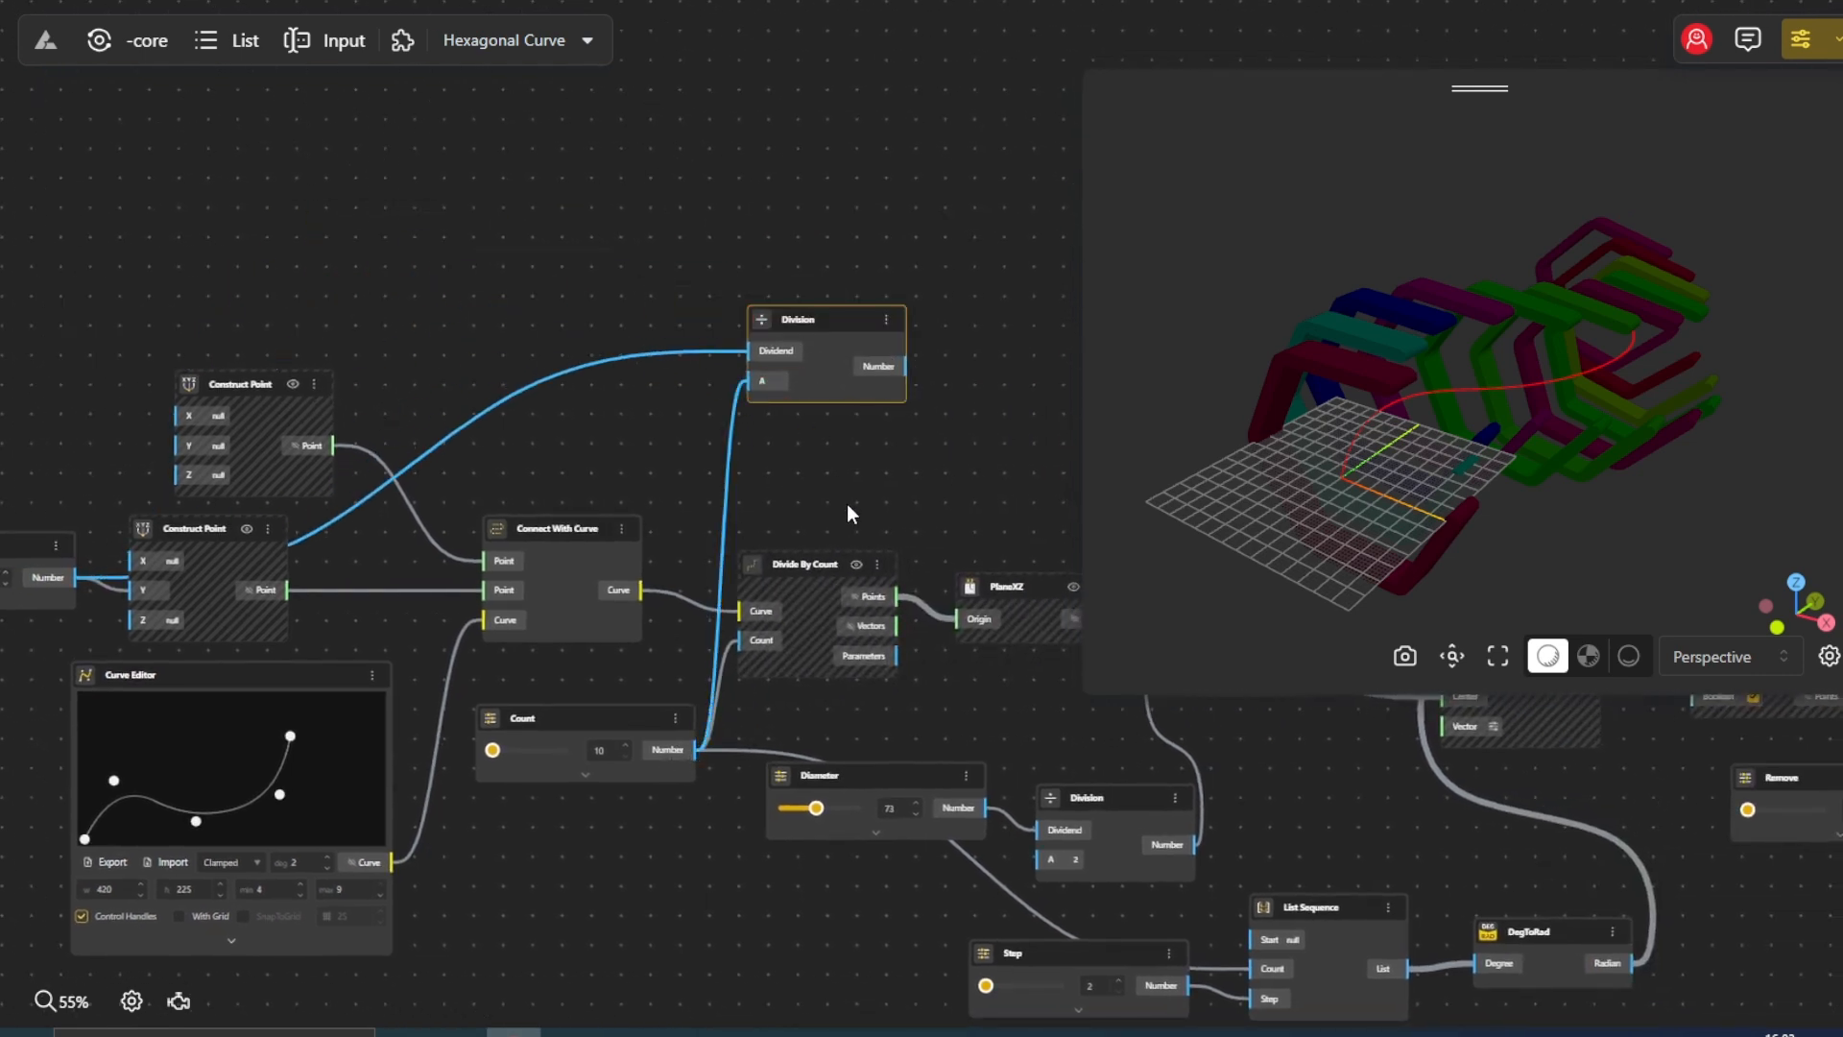
Move the Width-by-Count Division node next to VectorY and connect its Number output to VectorY's Factor input
{"action": "left_click_drag", "start_coordinate": [774, 524], "coordinate": [186, 494]}
{"action": "left_click_drag", "start_coordinate": [173, 350], "coordinate": [1383, 946]}
{"action": "left_click_drag", "start_coordinate": [1332, 818], "coordinate": [108, 576]}
{"action": "left_click_drag", "start_coordinate": [150, 661], "coordinate": [524, 719]}
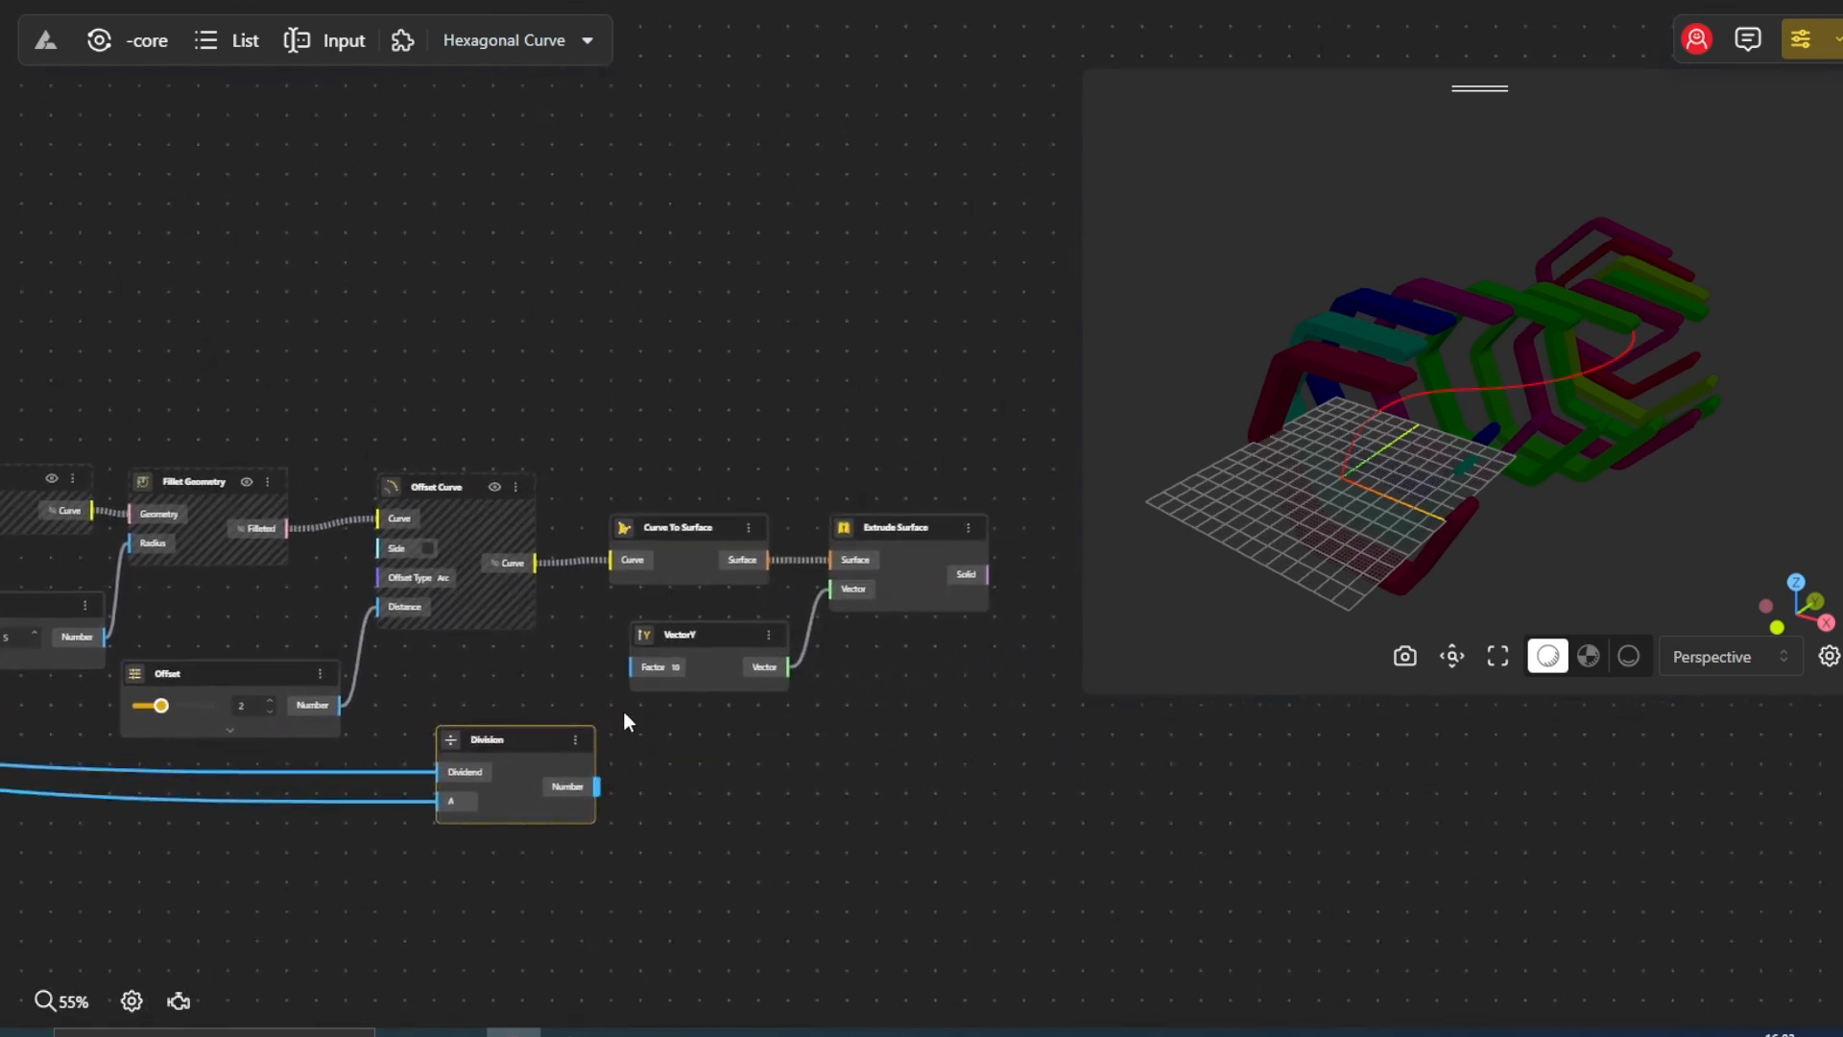
{"action": "left_click_drag", "start_coordinate": [597, 787], "coordinate": [633, 667]}
{"action": "left_click_drag", "start_coordinate": [588, 732], "coordinate": [559, 698]}
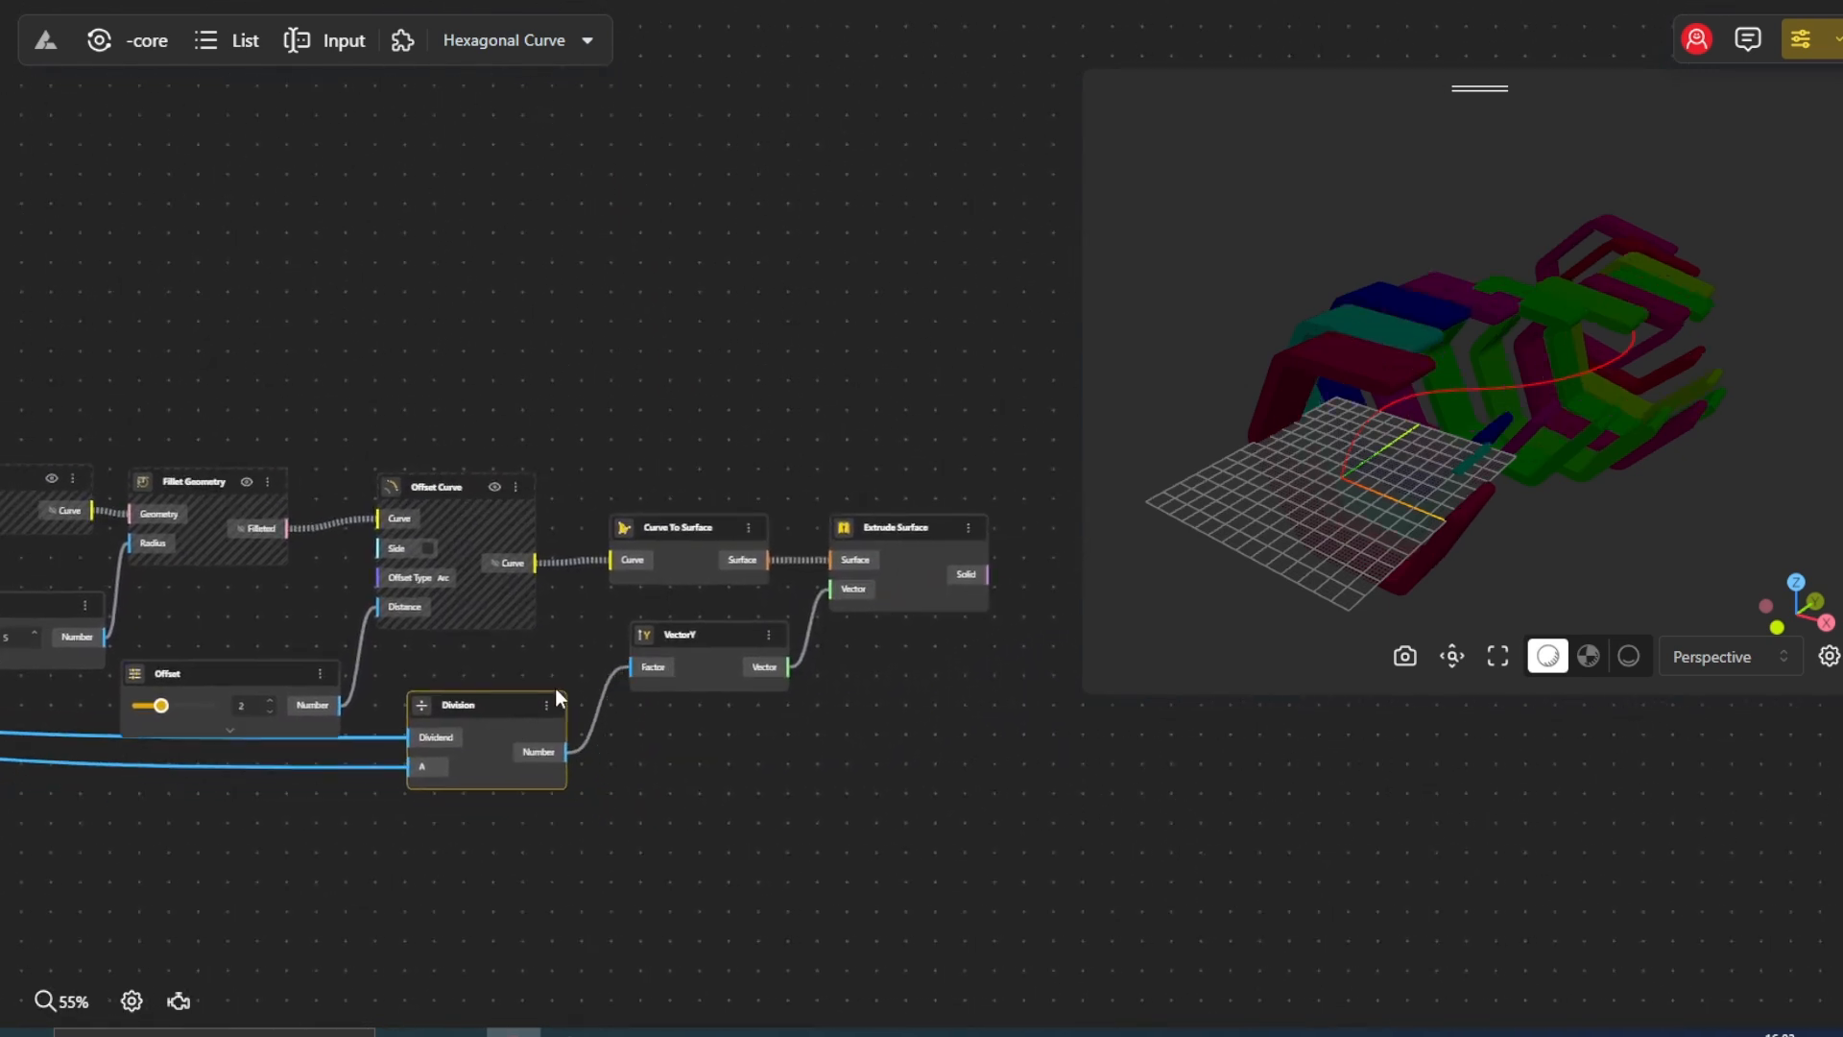
Add an Apply Material node beside Extrude Surface and connect Extrude Surface's Solid output to its Geometry input
{"action": "scroll", "coordinate": [769, 753], "scroll_direction": "right", "scroll_amount": 5}
{"action": "double_click", "coordinate": [770, 739]}
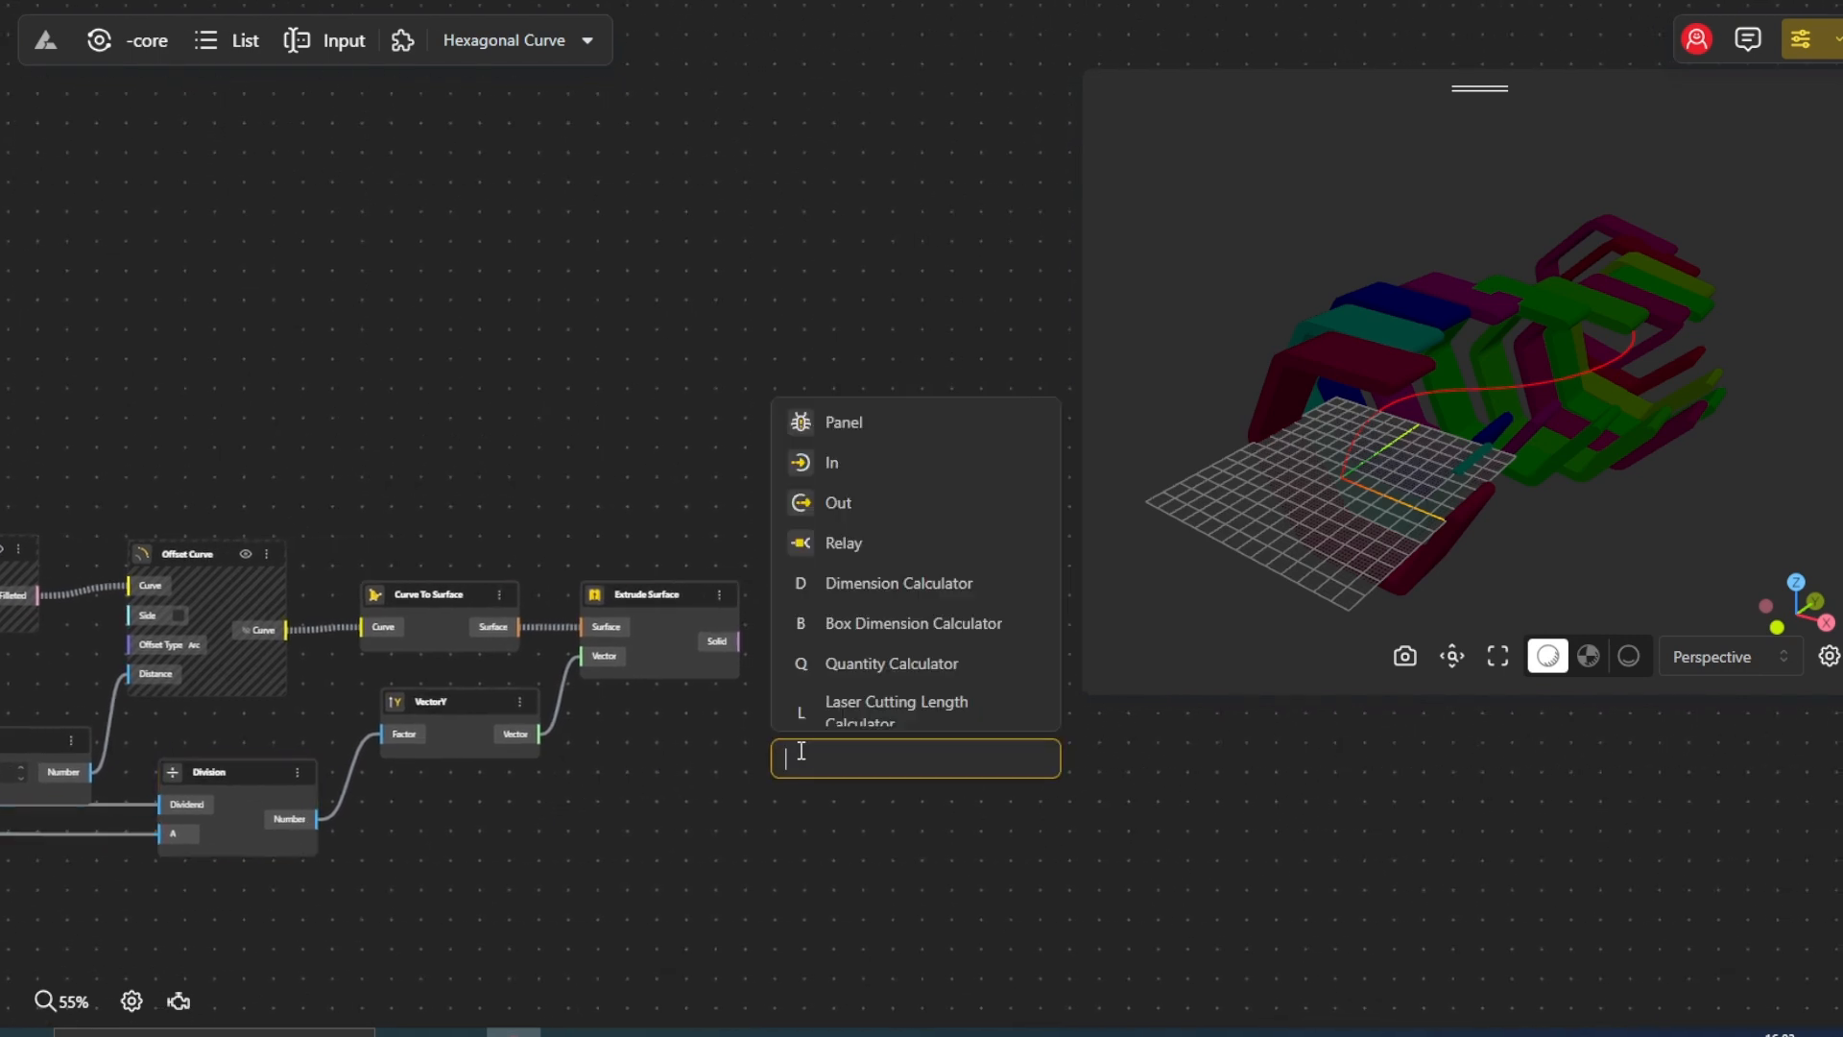
{"action": "type", "text": "apply"}
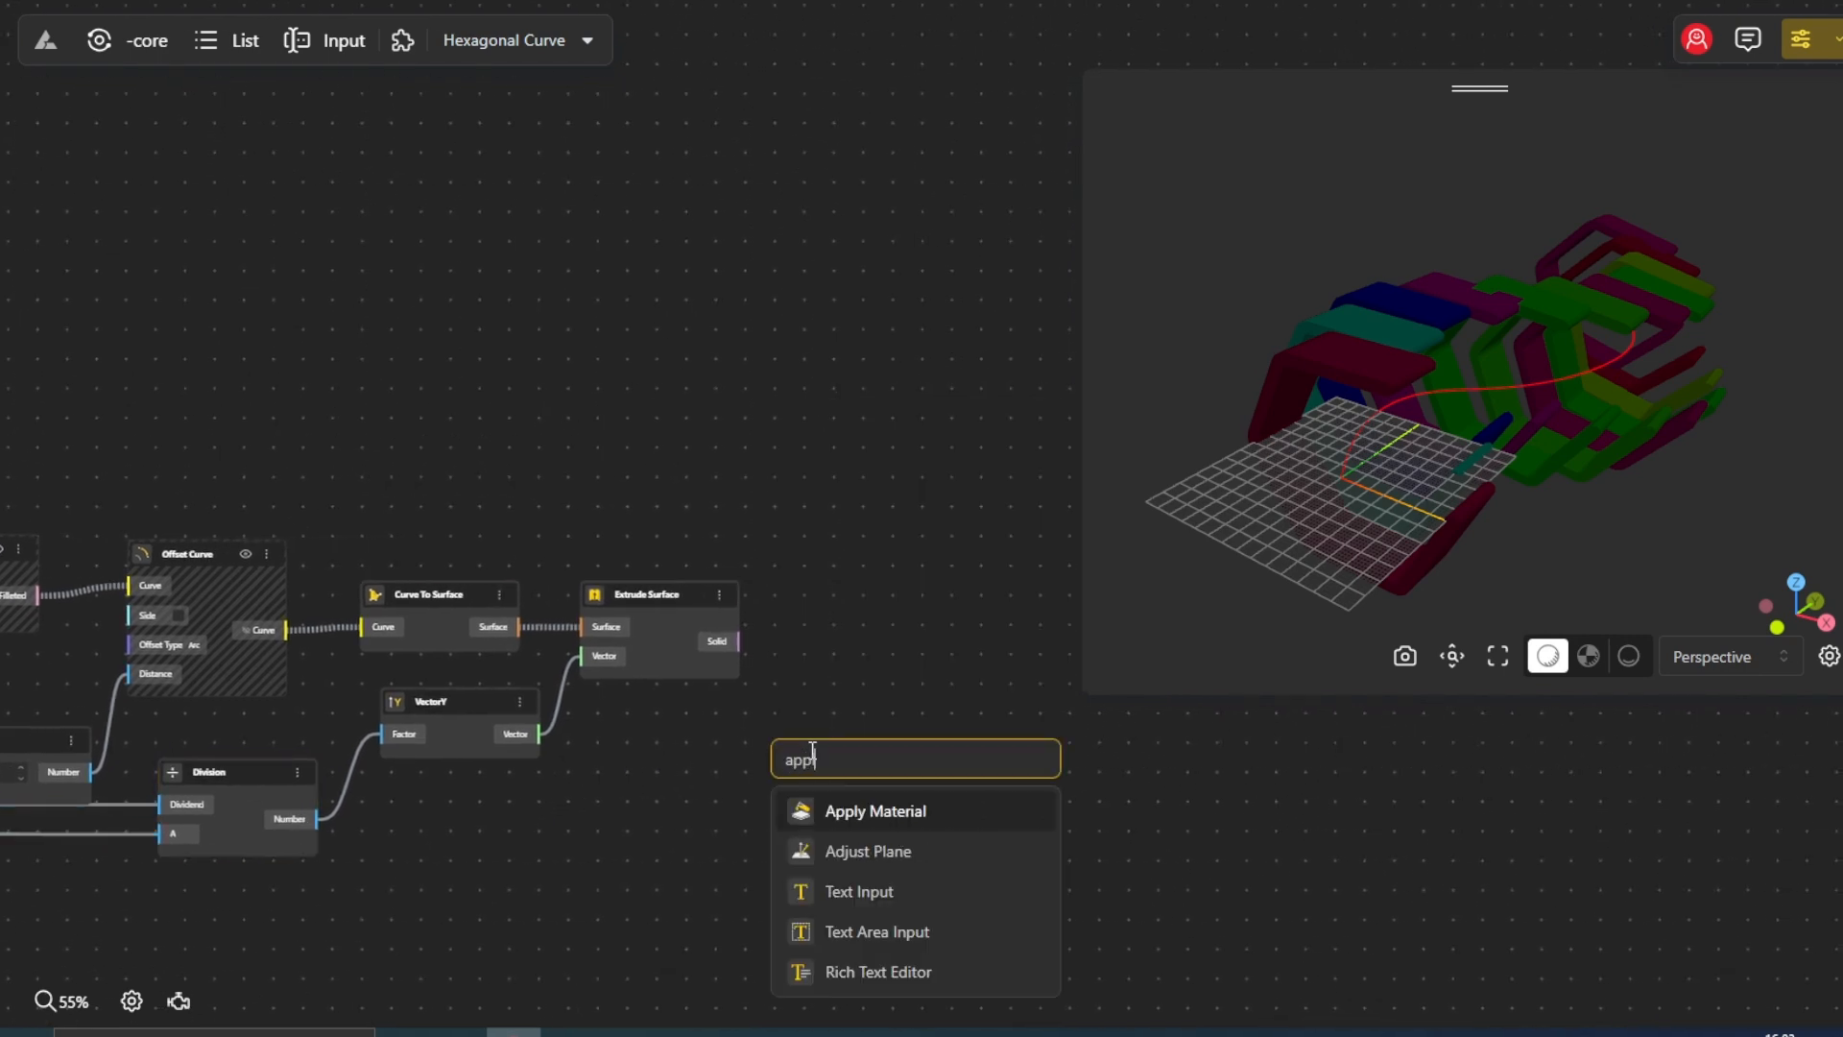
{"action": "left_click", "coordinate": [840, 812]}
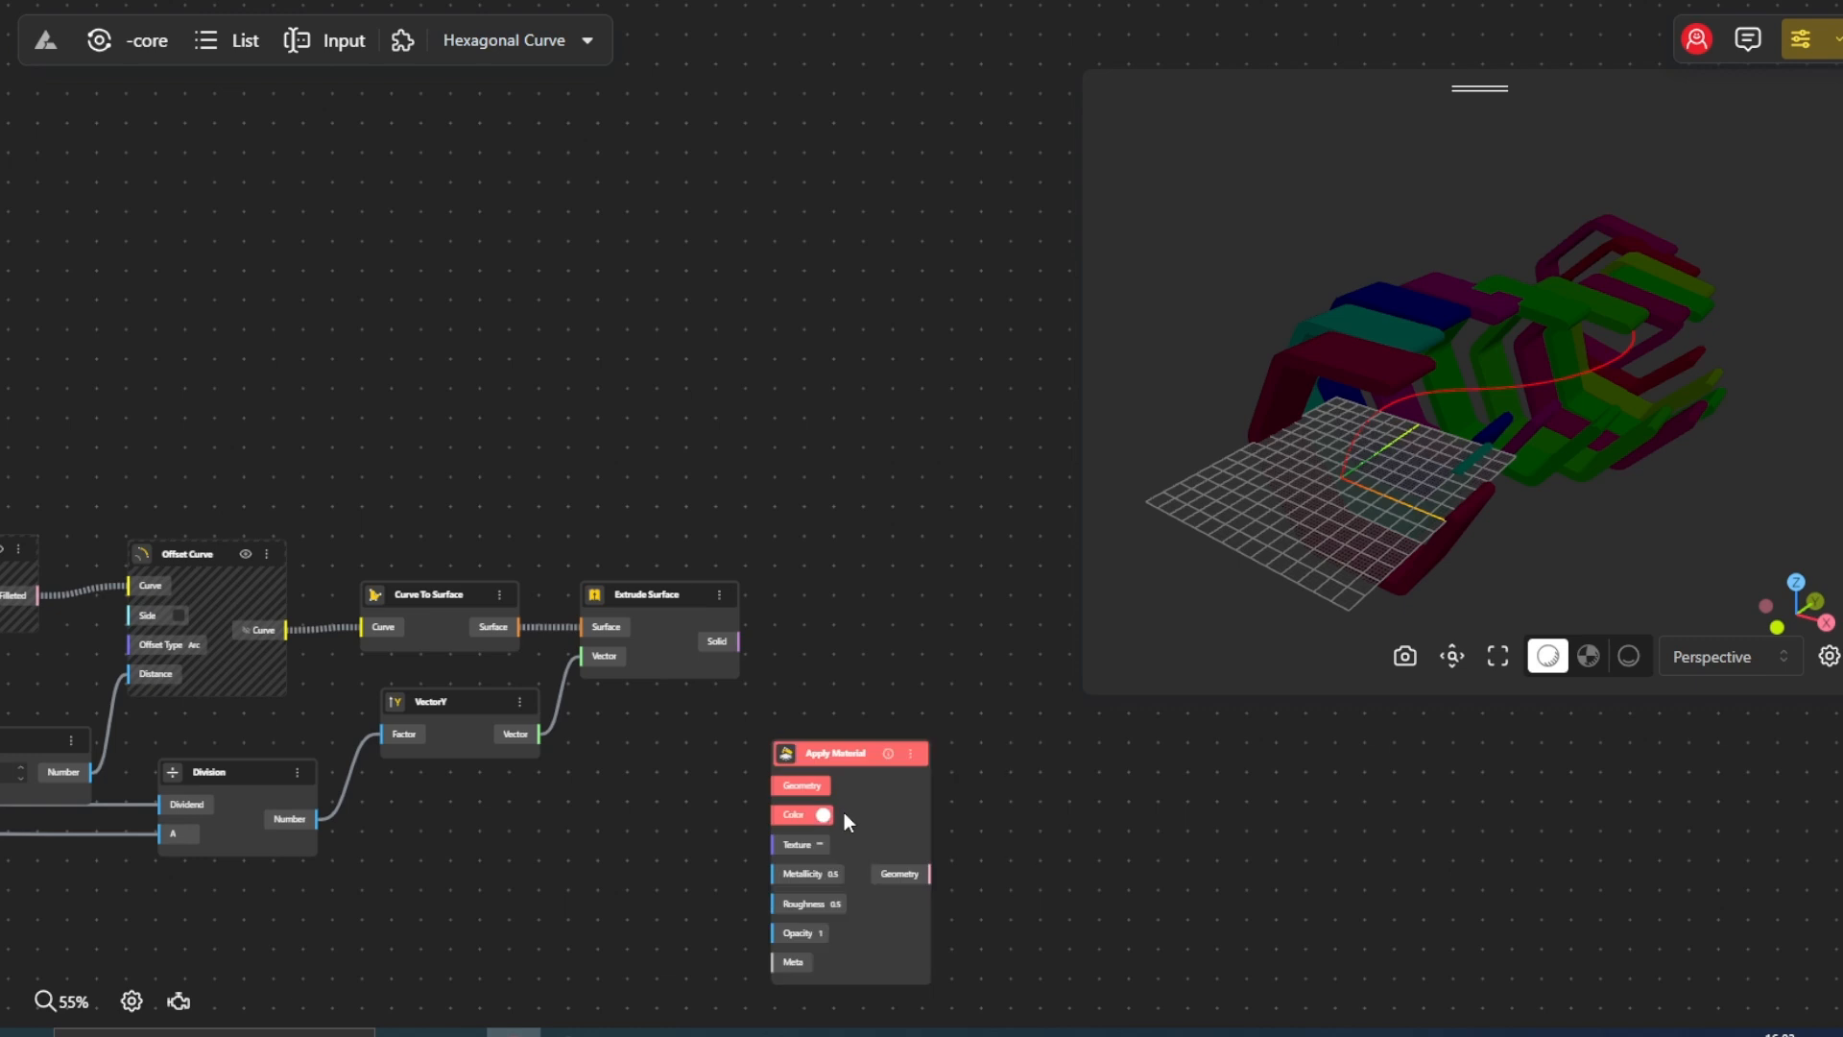
{"action": "left_click_drag", "start_coordinate": [842, 814], "coordinate": [885, 634]}
{"action": "left_click_drag", "start_coordinate": [704, 737], "coordinate": [669, 598]}
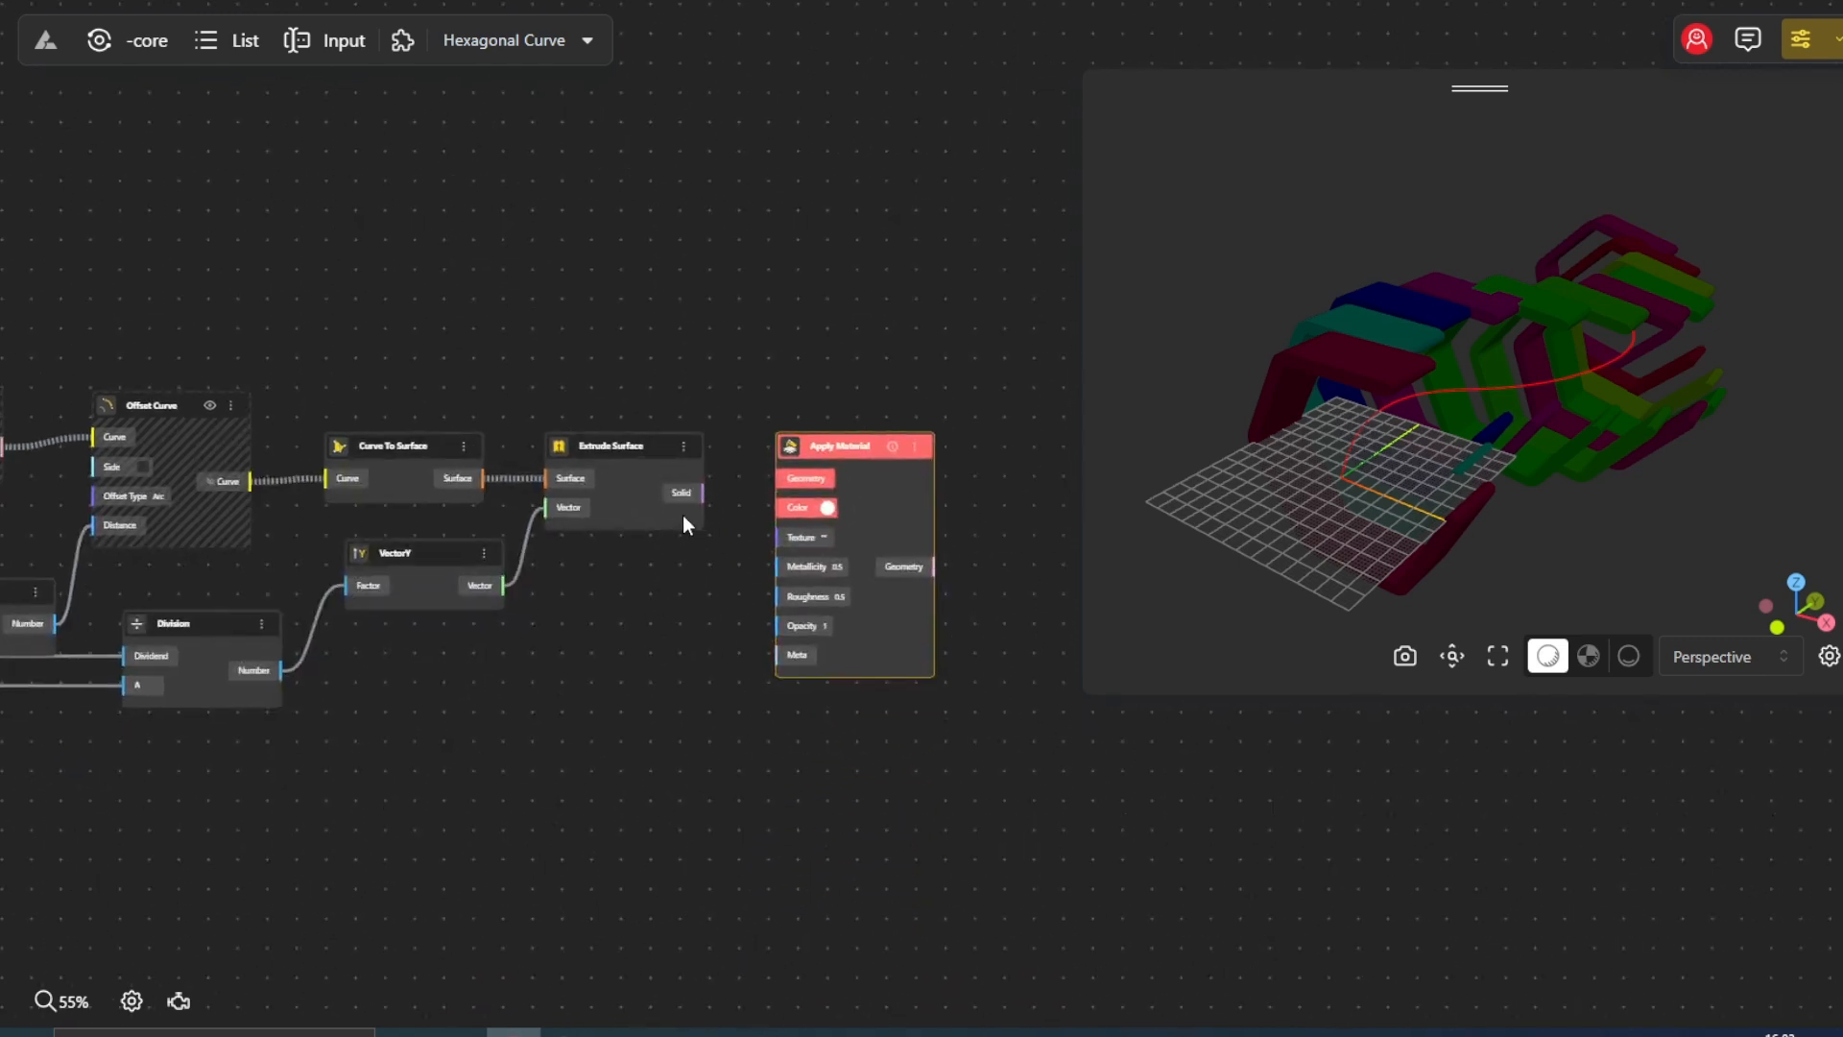
{"action": "left_click_drag", "start_coordinate": [703, 494], "coordinate": [776, 479]}
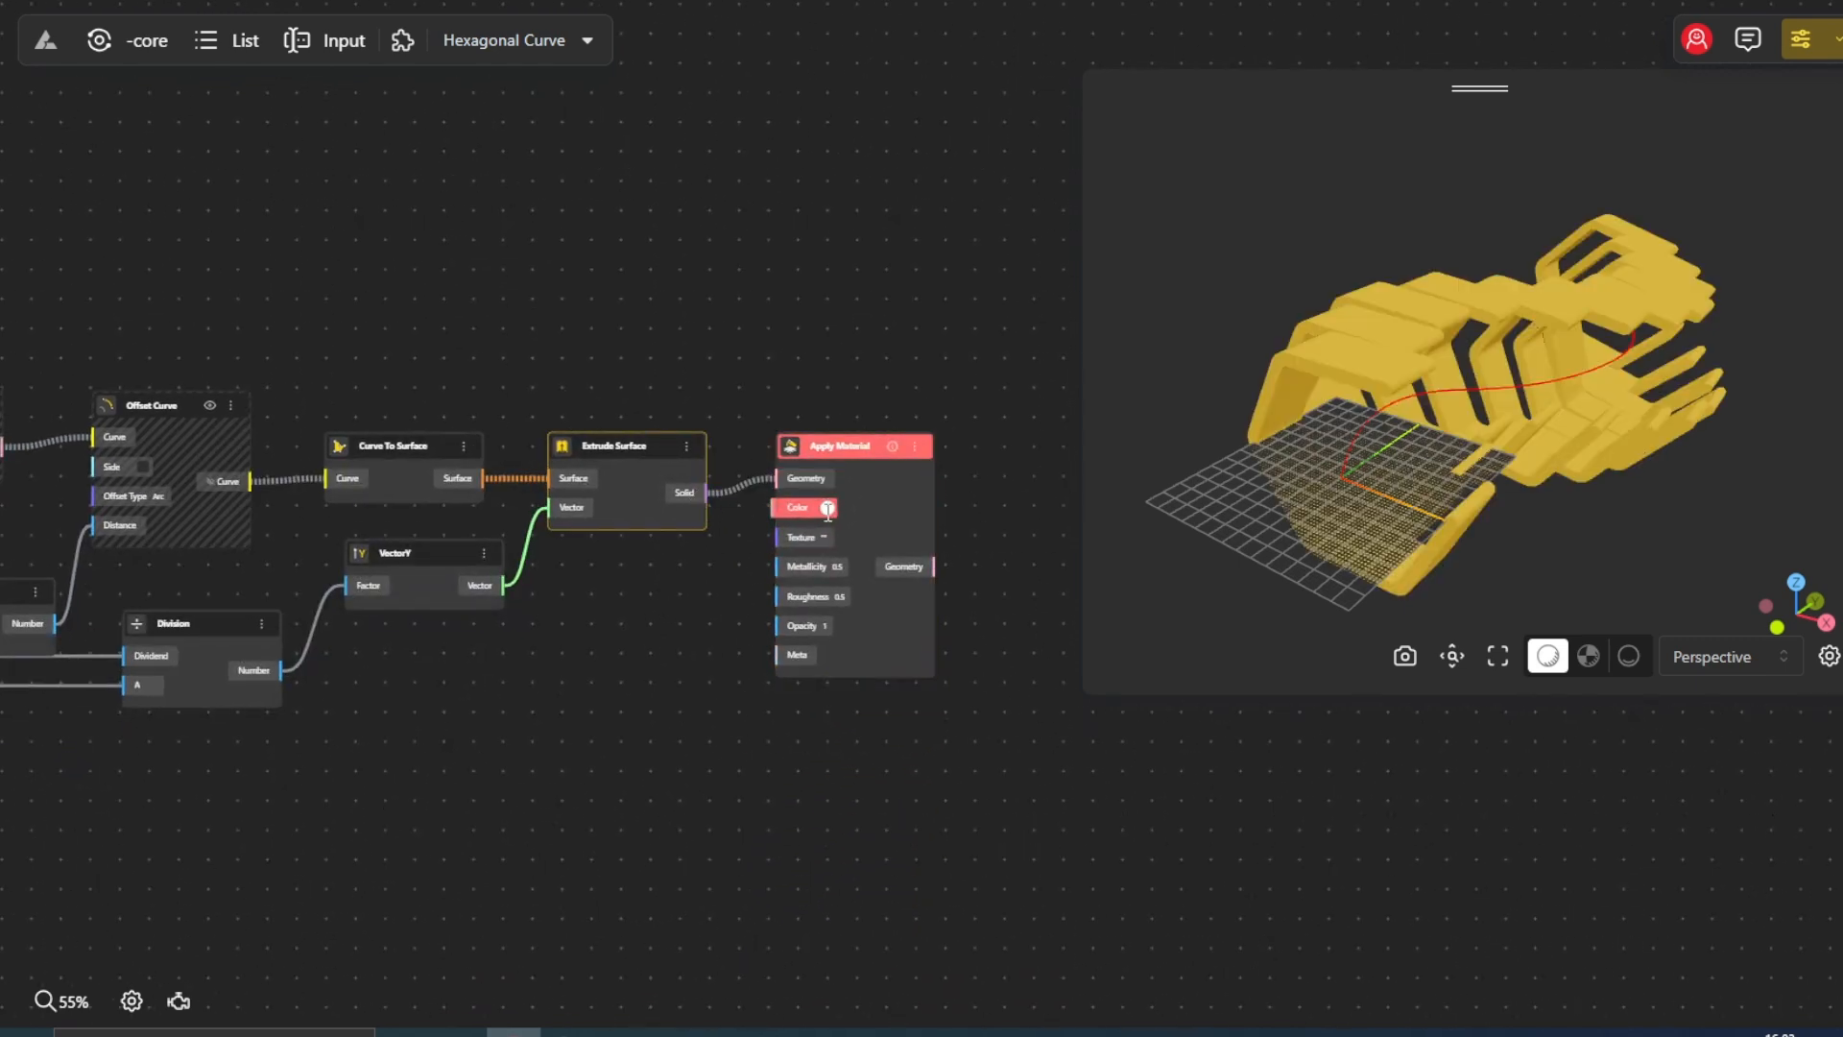
Set the Apply Material node's Color to white
{"action": "left_click", "coordinate": [827, 510]}
{"action": "left_click", "coordinate": [805, 550]}
{"action": "left_click", "coordinate": [551, 430]}
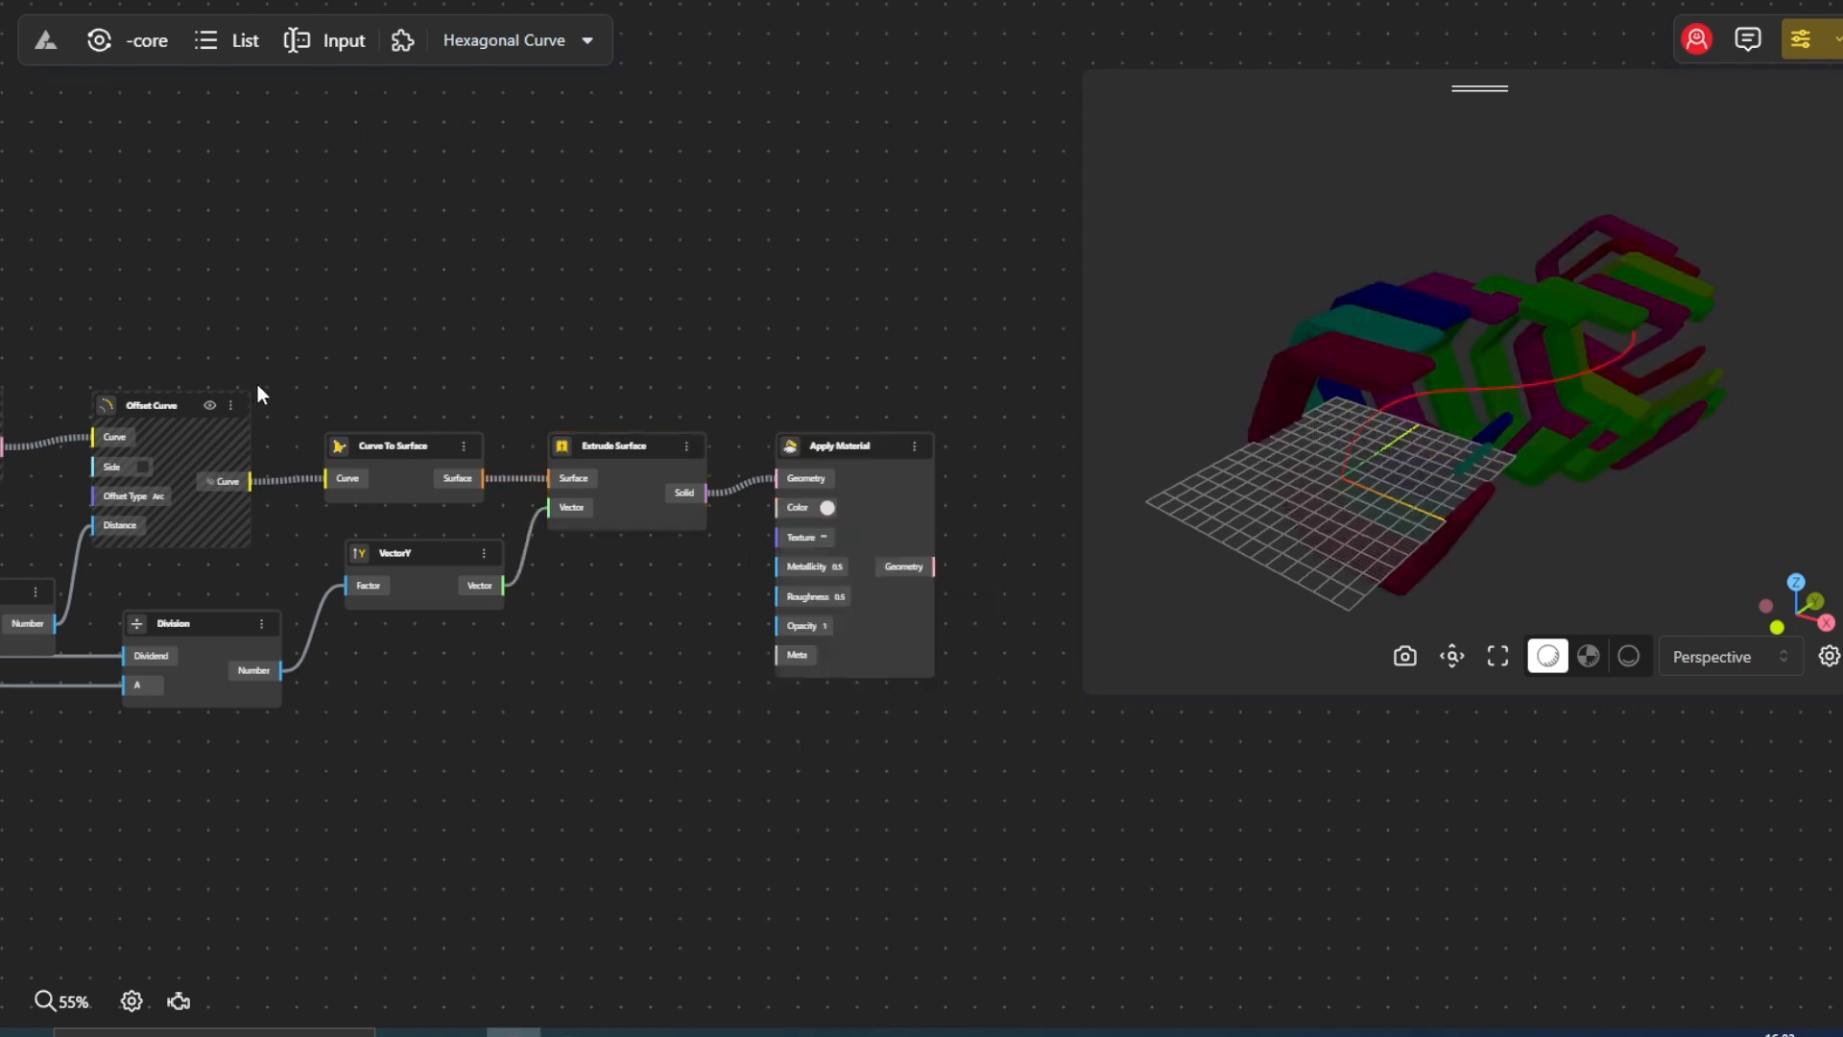
Hide the previews of the Curve To Surface, VectorY and Extrude Surface nodes together
{"action": "left_click_drag", "start_coordinate": [257, 386], "coordinate": [729, 648]}
{"action": "right_click", "coordinate": [527, 521]}
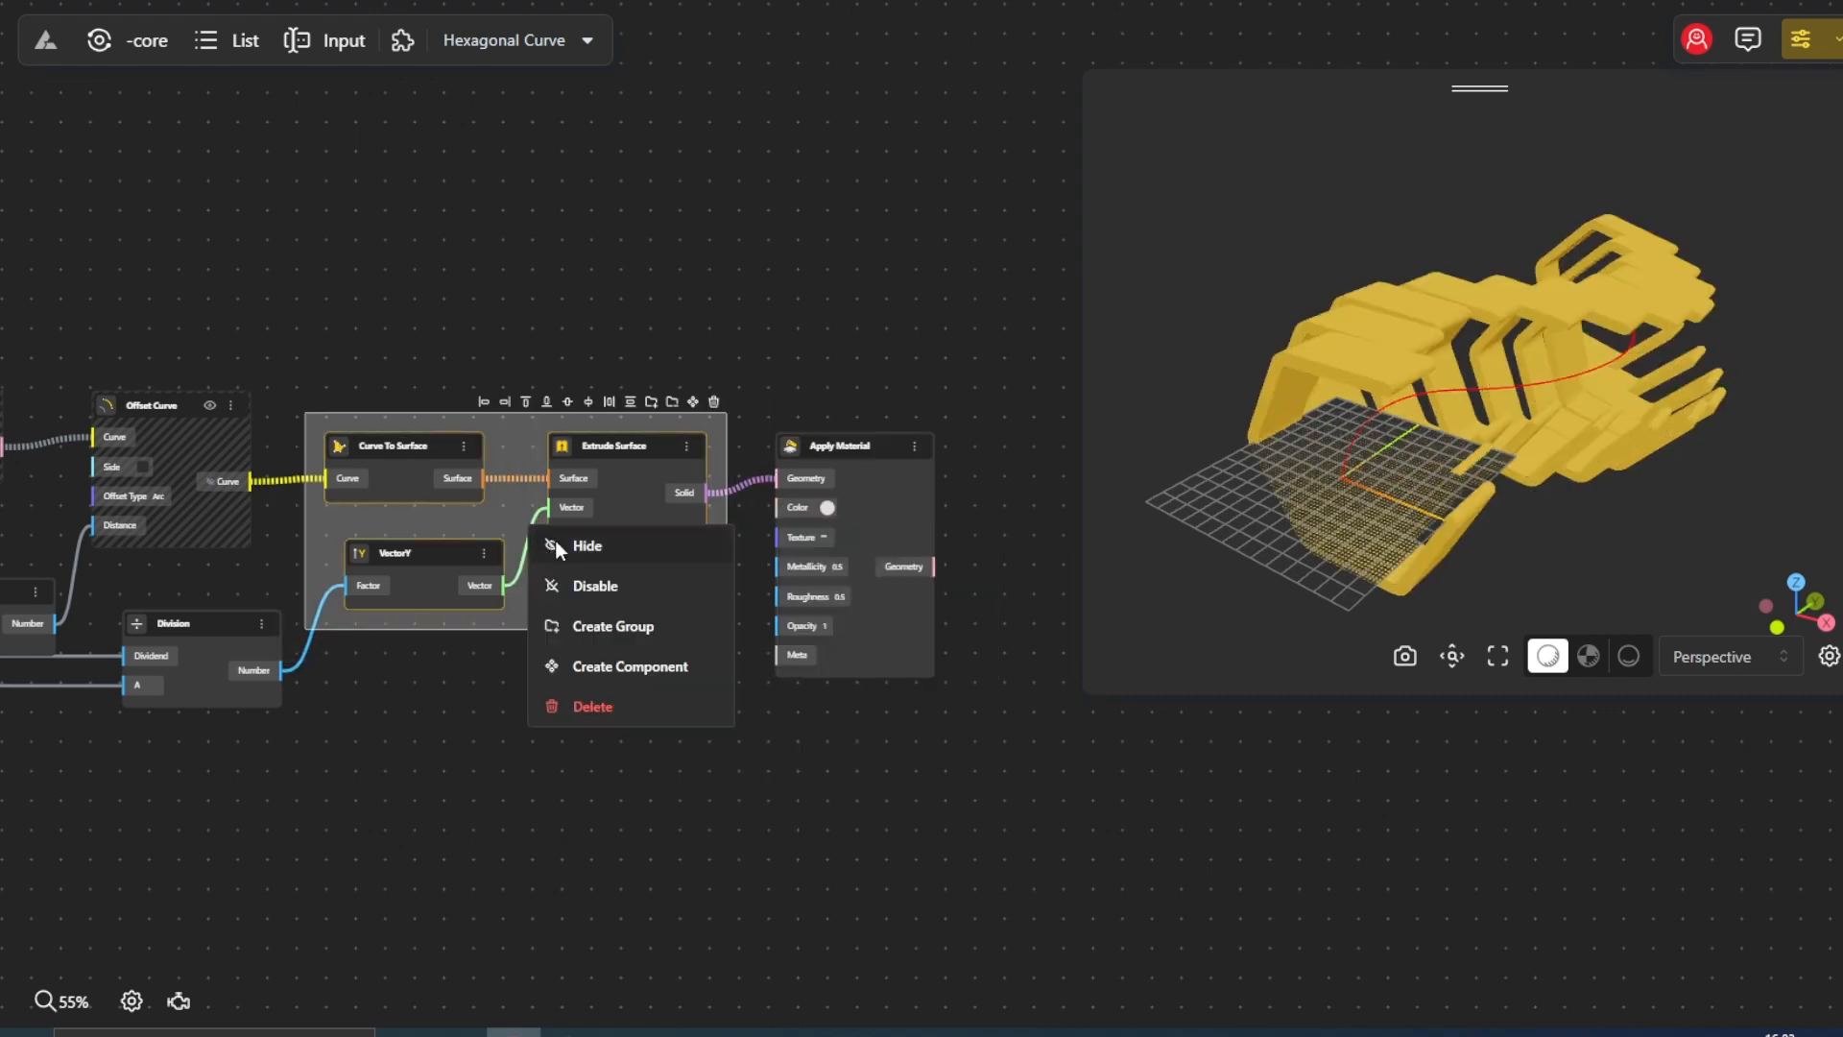
{"action": "left_click", "coordinate": [574, 545]}
{"action": "left_click_drag", "start_coordinate": [1353, 629], "coordinate": [1419, 522]}
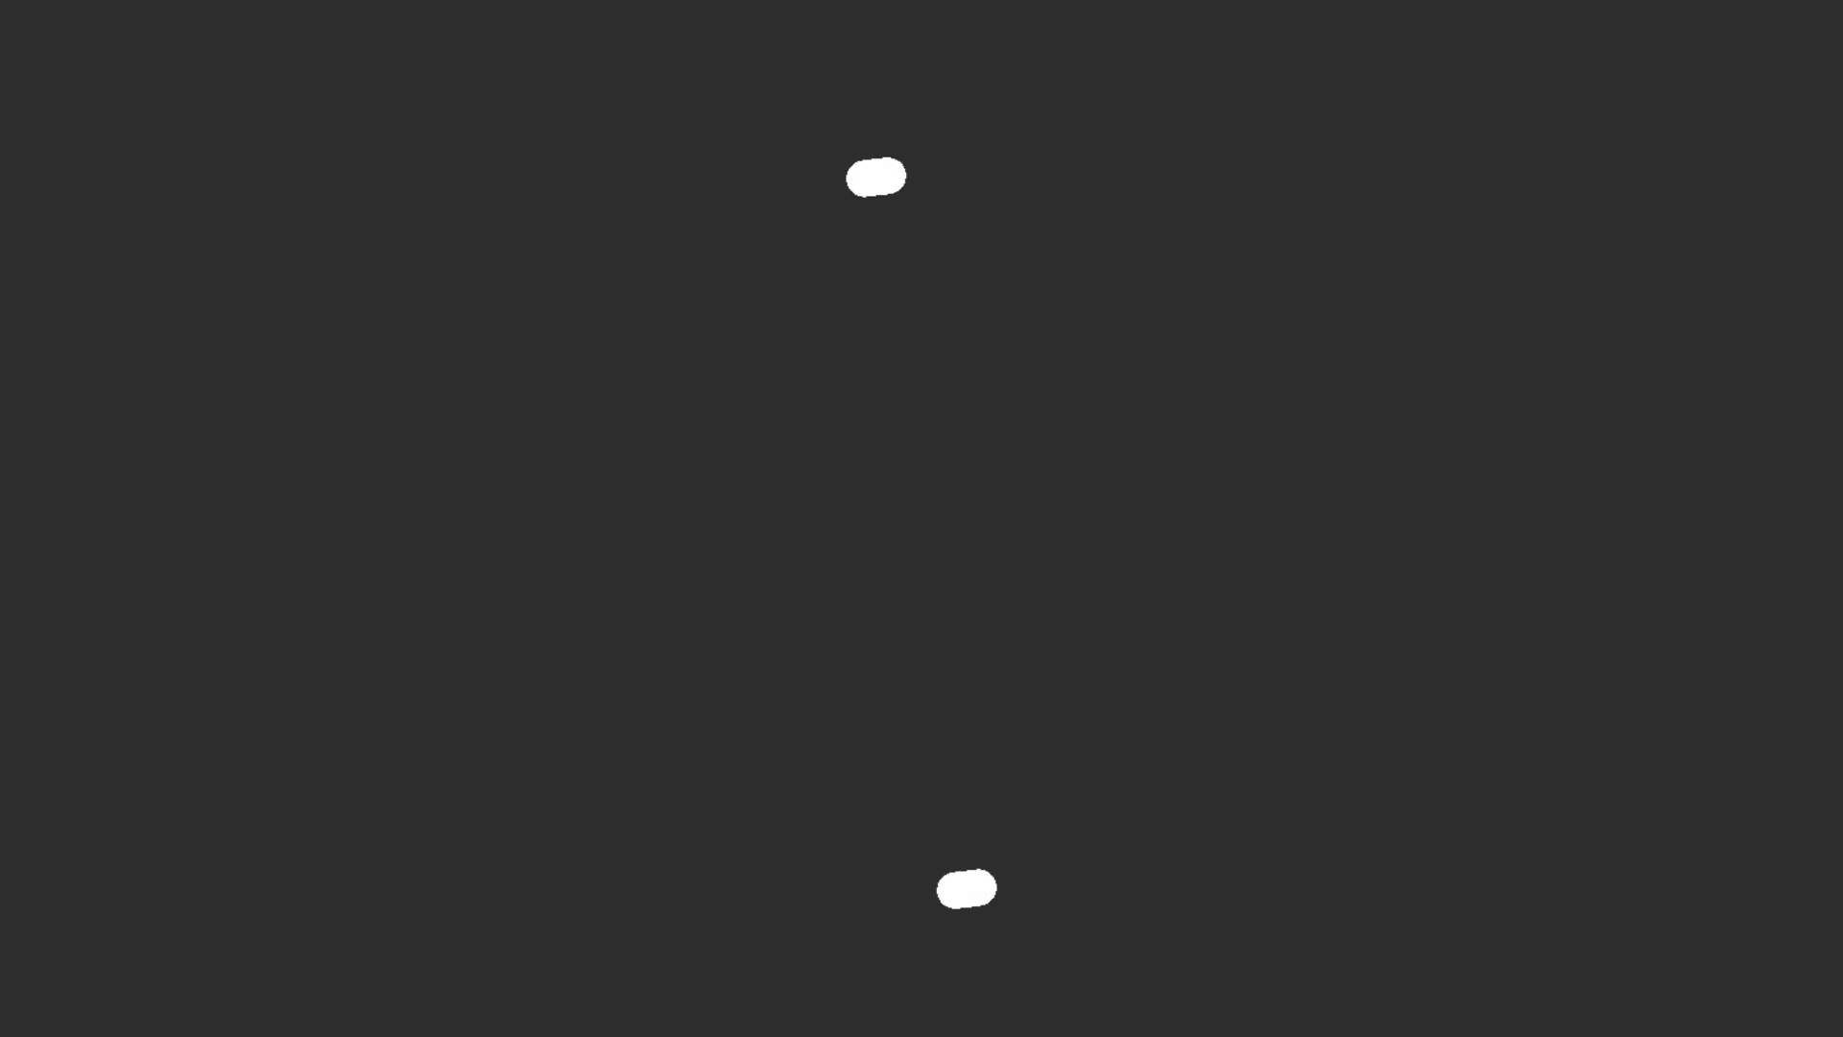